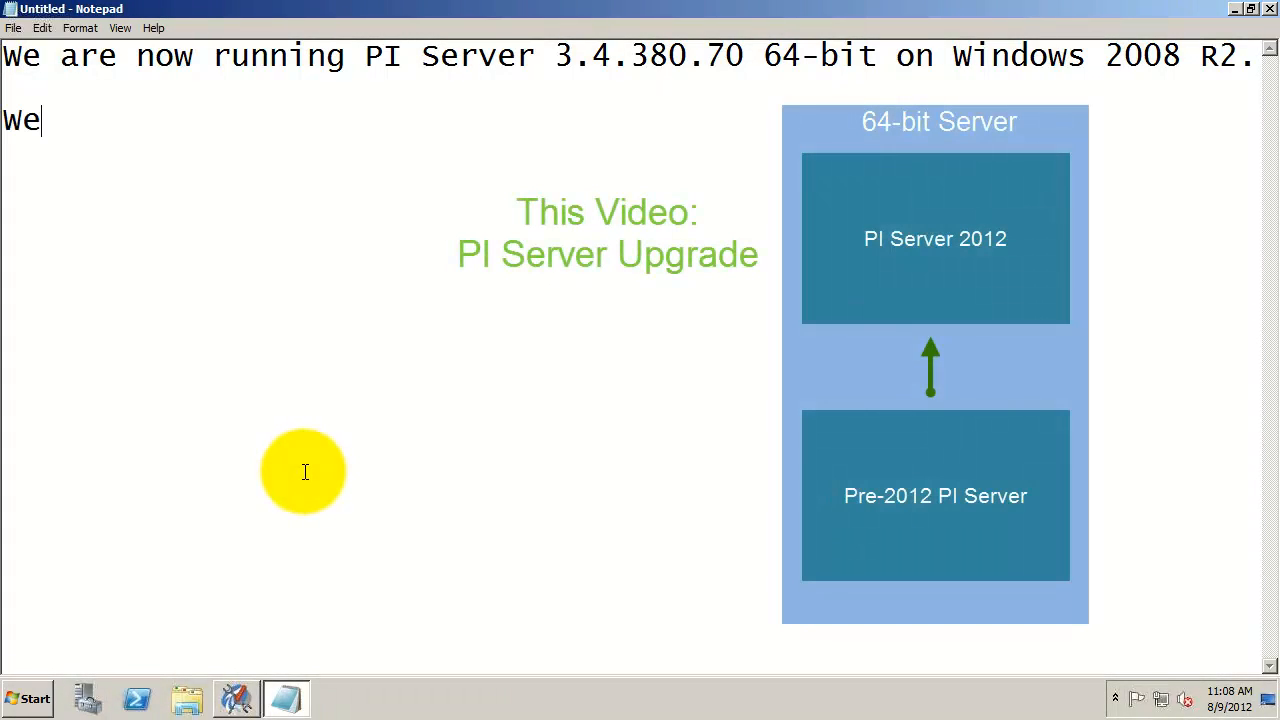
Write "We want PI Server 2012. AF is a prerequisite for PI Server 2012." as a new paragraph in the note.
{"action": "type", "text": "We wan"}
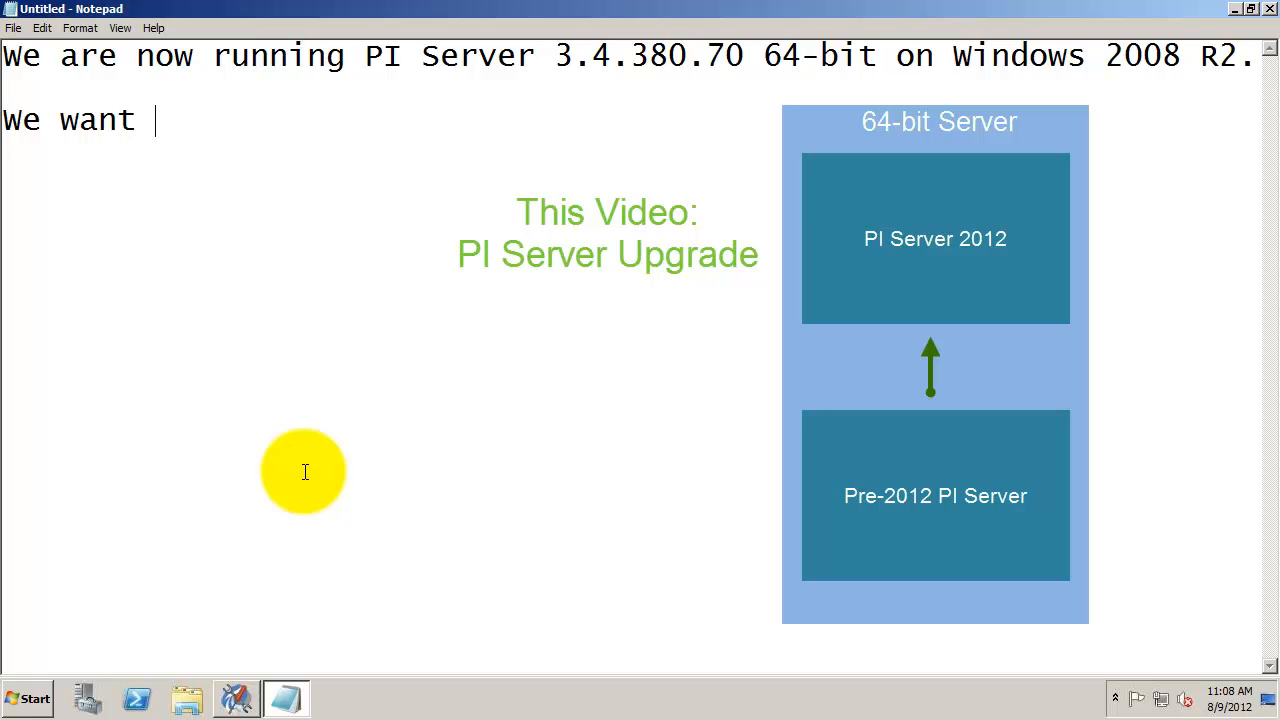
{"action": "type", "text": "t "}
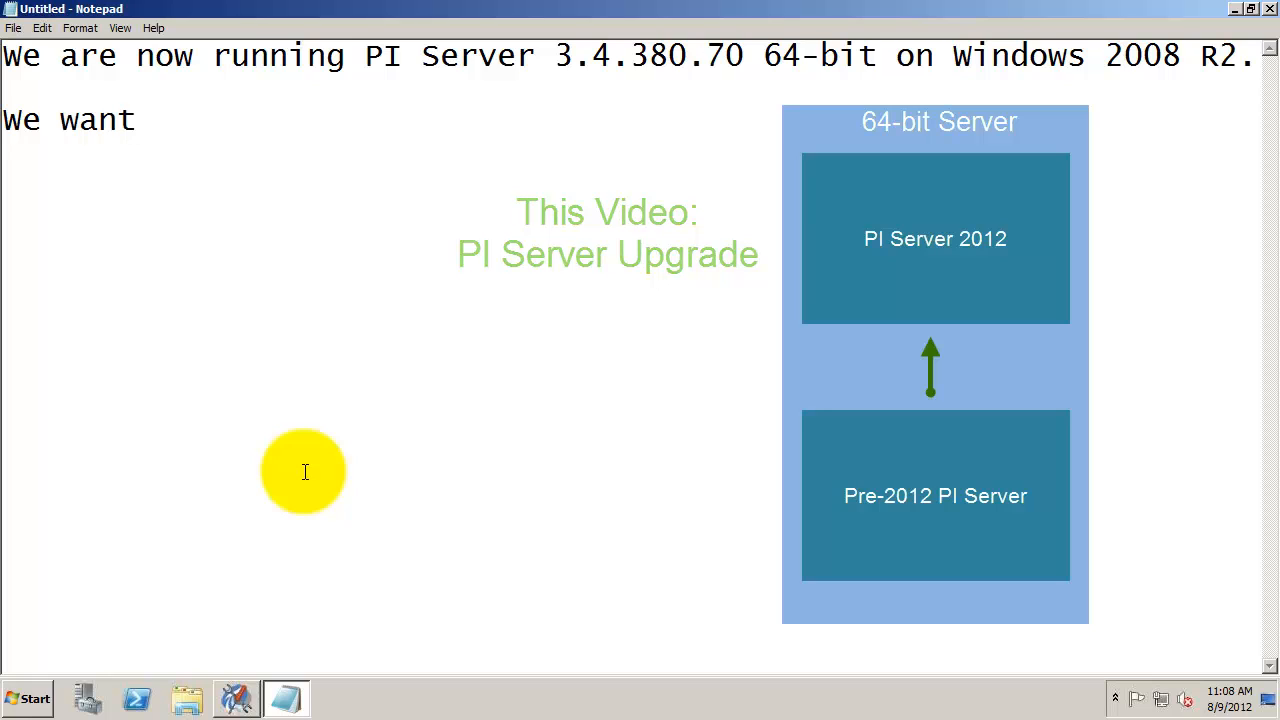
{"action": "type", "text": "PI "}
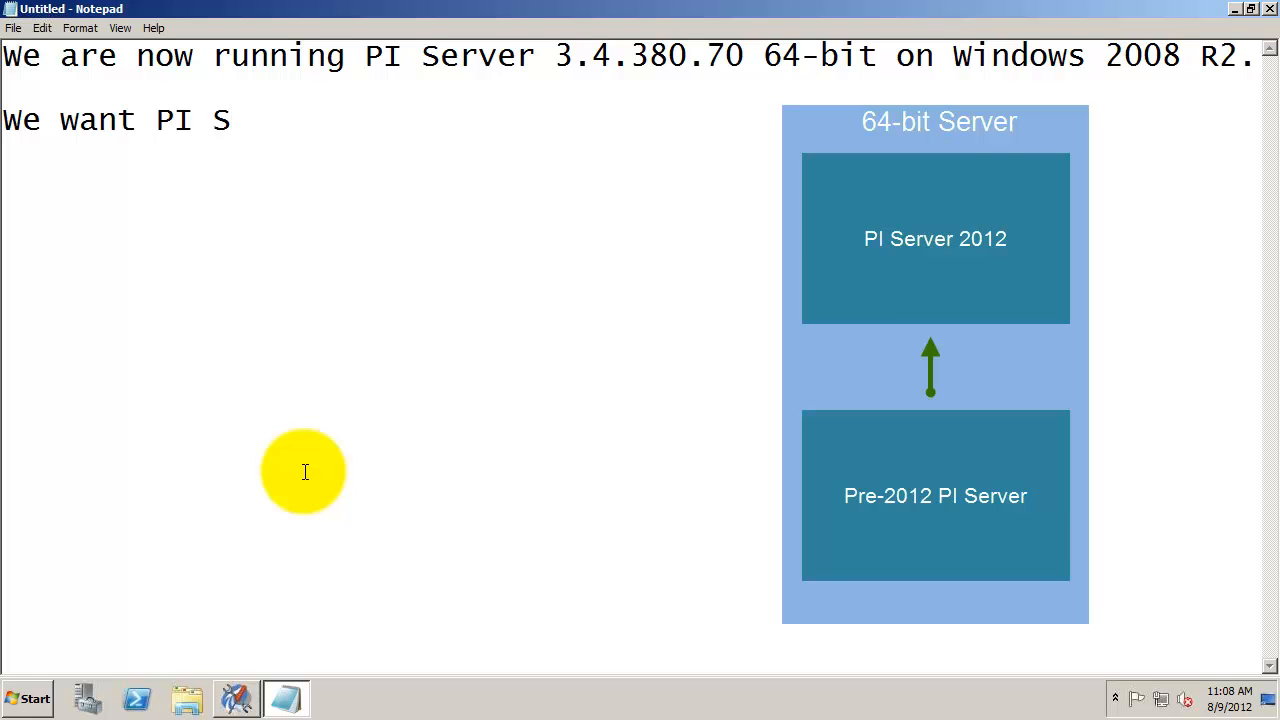
{"action": "type", "text": "Server 2012."}
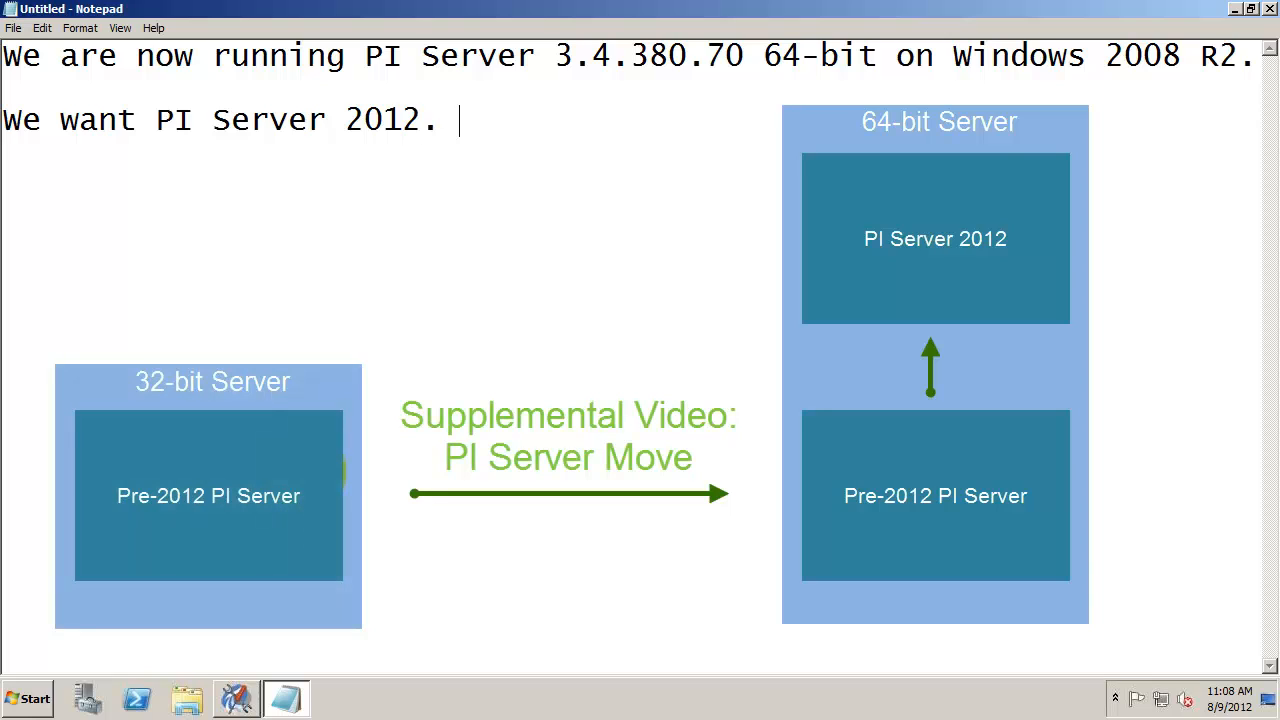
{"action": "type", "text": "AF is a prerequisite"}
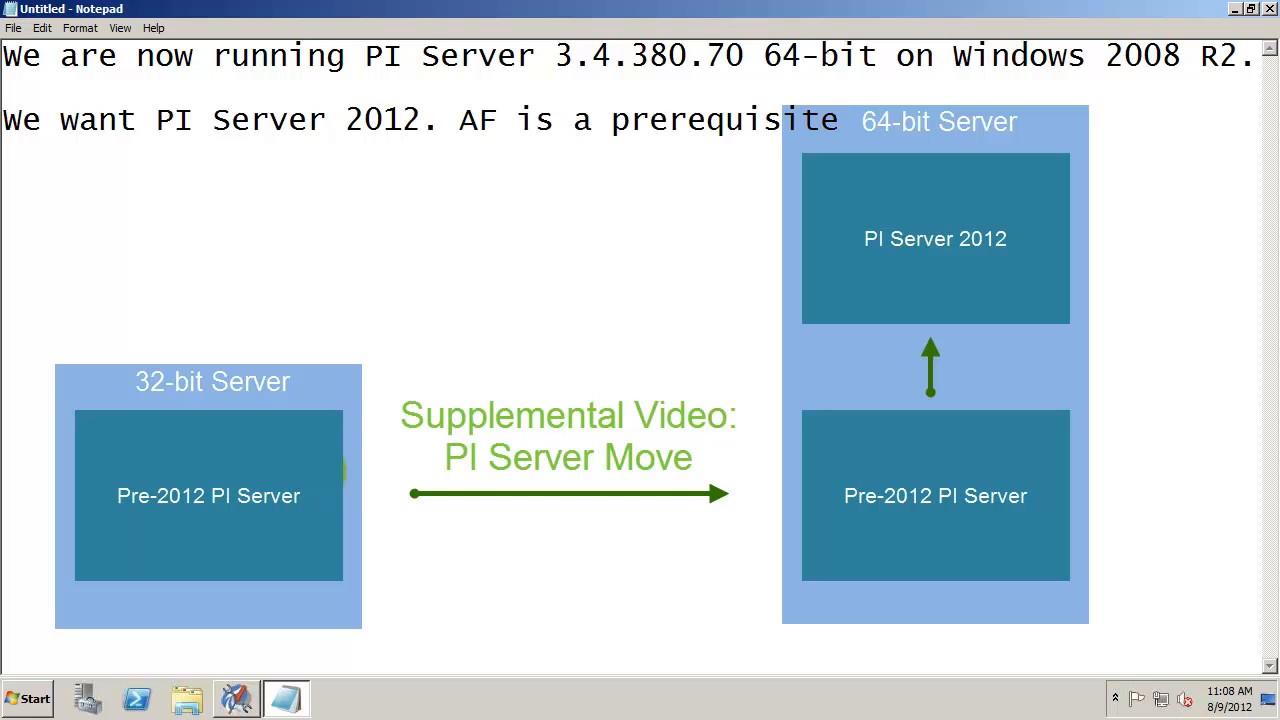
{"action": "type", "text": " for PI Se"}
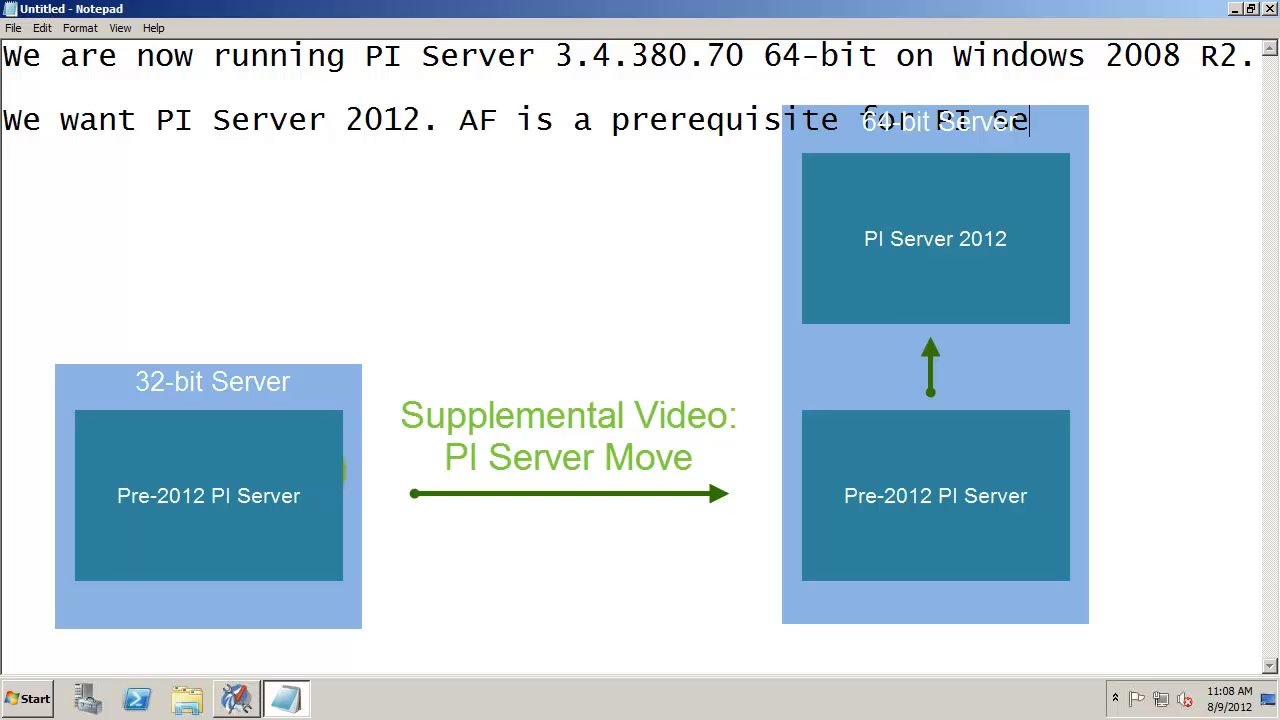
{"action": "type", "text": "rver 2012."}
{"action": "key", "text": "Return"}
Continue the note with "SQL Server is needed for AF. So we begin with SQL Server.".
{"action": "type", "text": "SQL "}
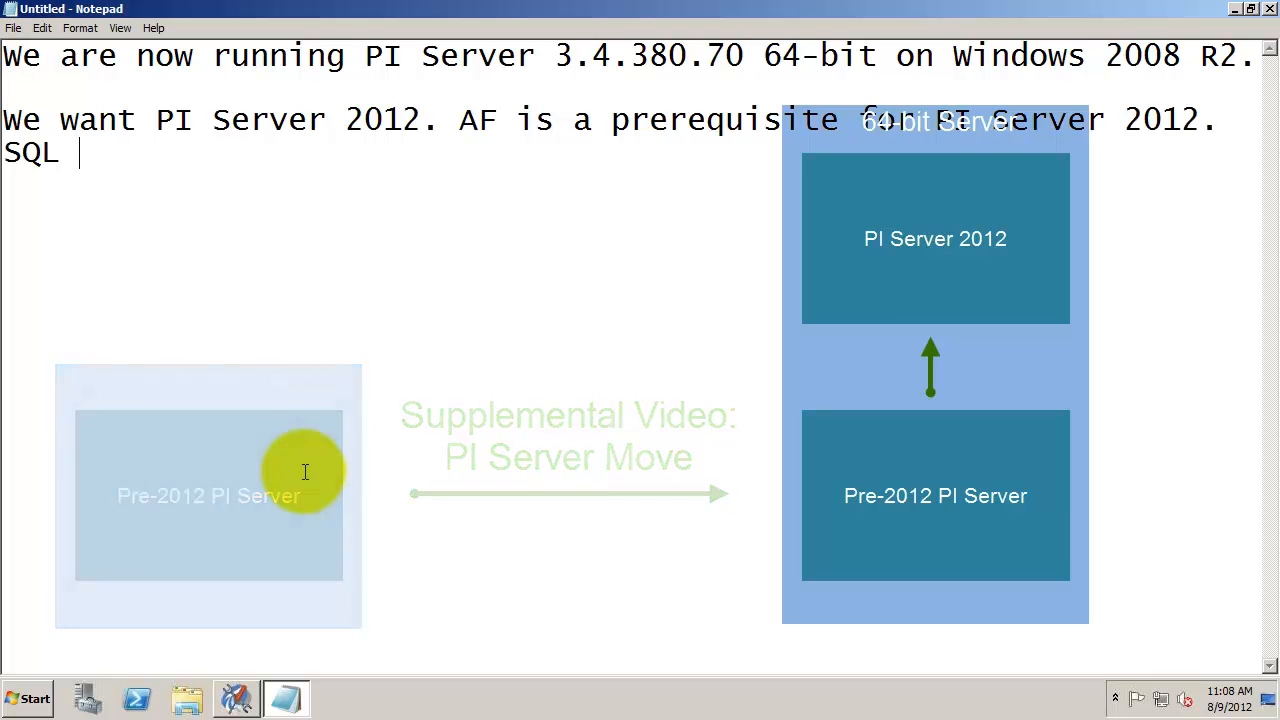
{"action": "type", "text": "Server is needed for AF"}
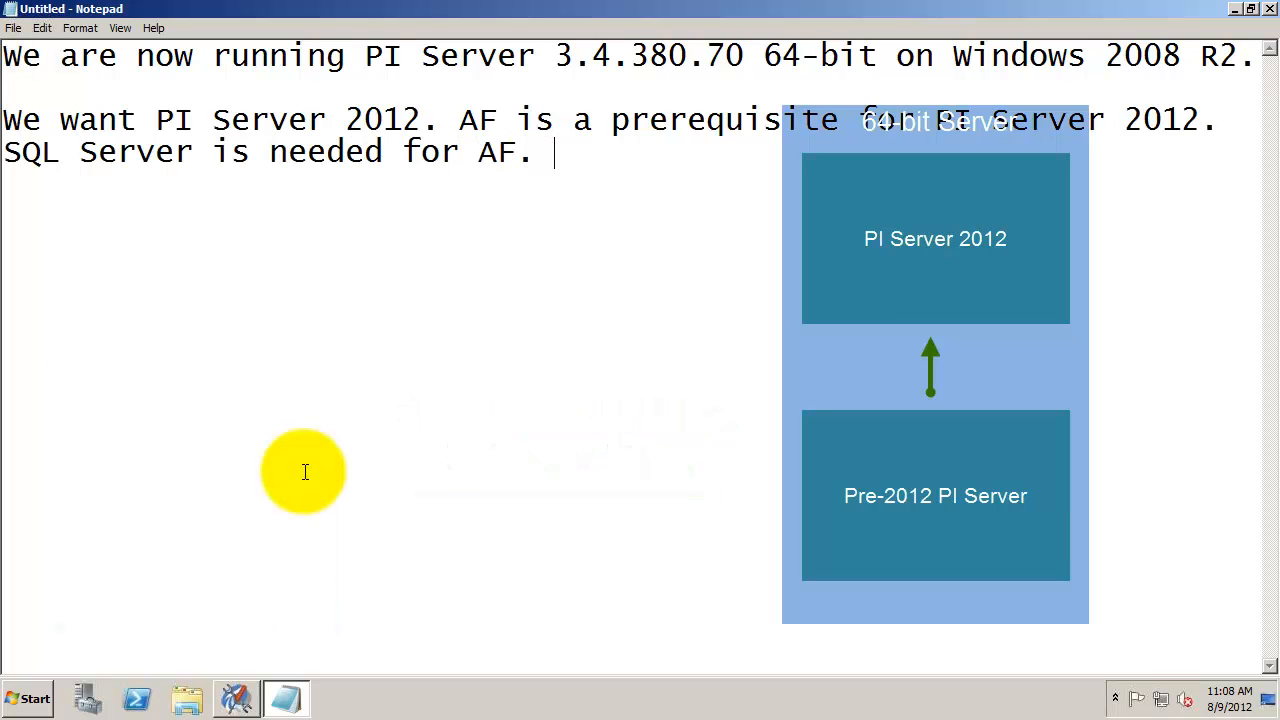
{"action": "type", "text": ". S"}
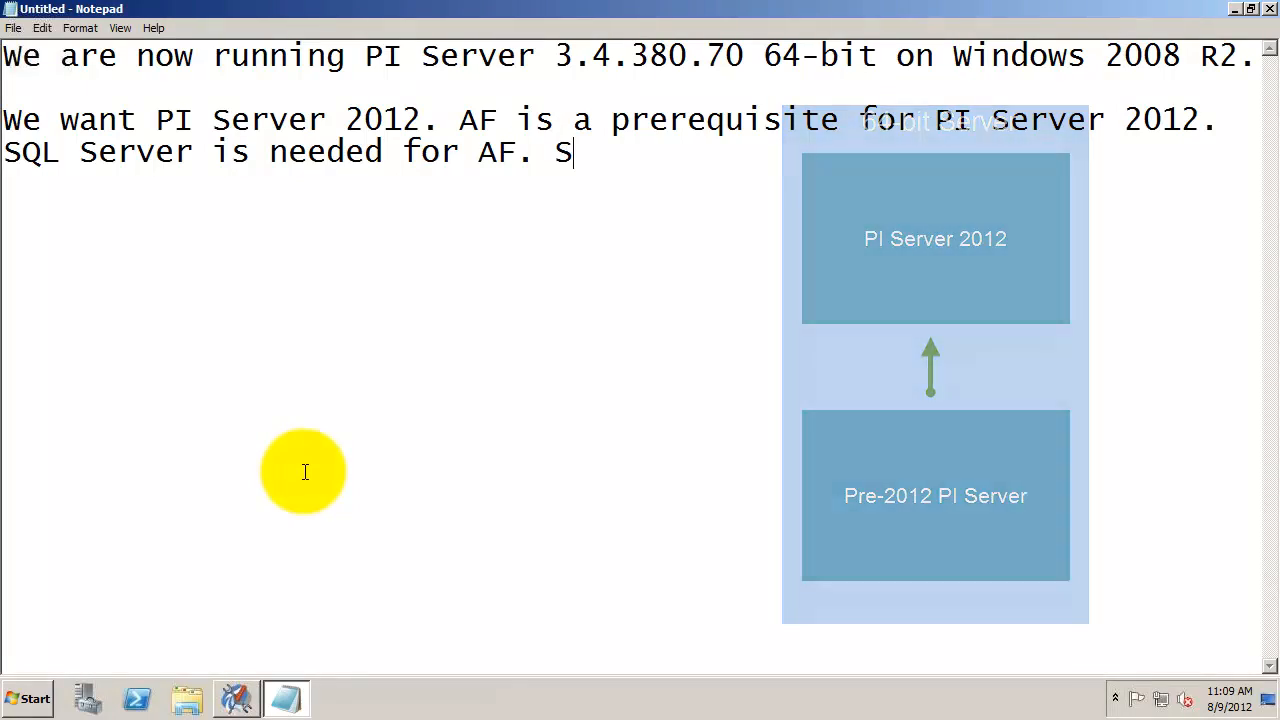
{"action": "type", "text": "o we begin with SQL Ser"}
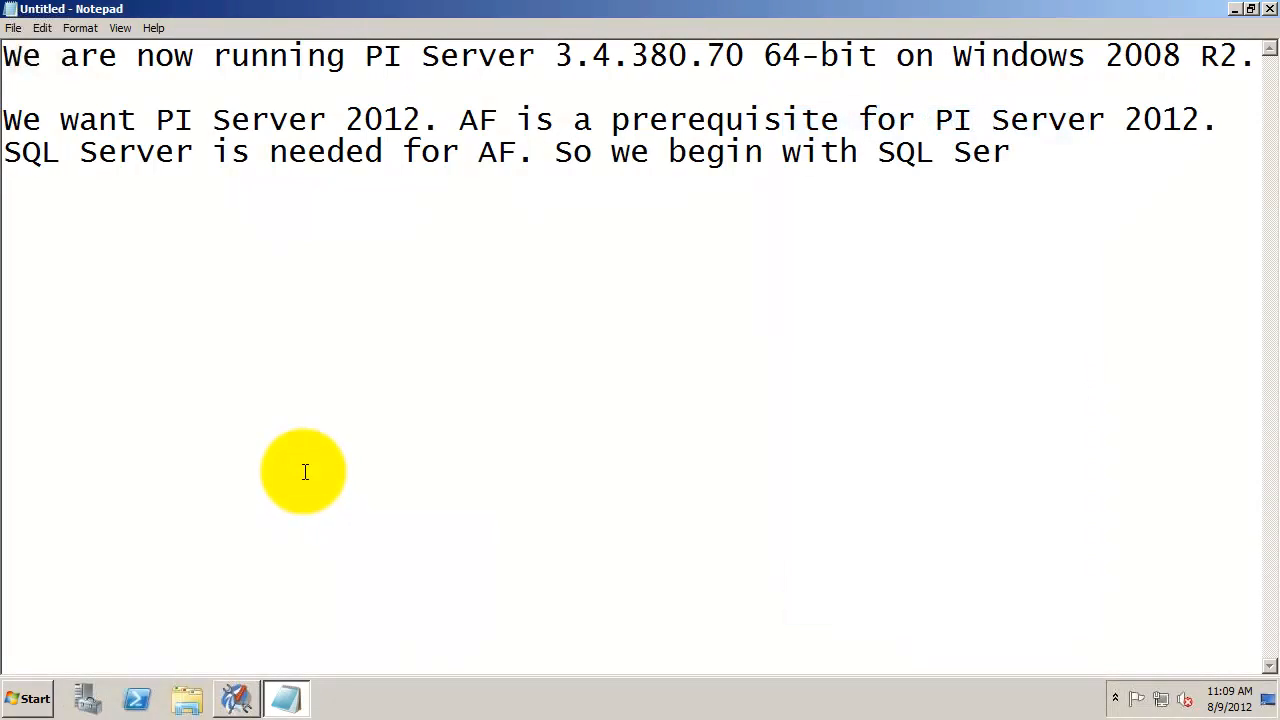
Add "Since we are putting everything on one machine, we will use SQL Server Express." to the note.
{"action": "type", "text": "ver. Since we are put"}
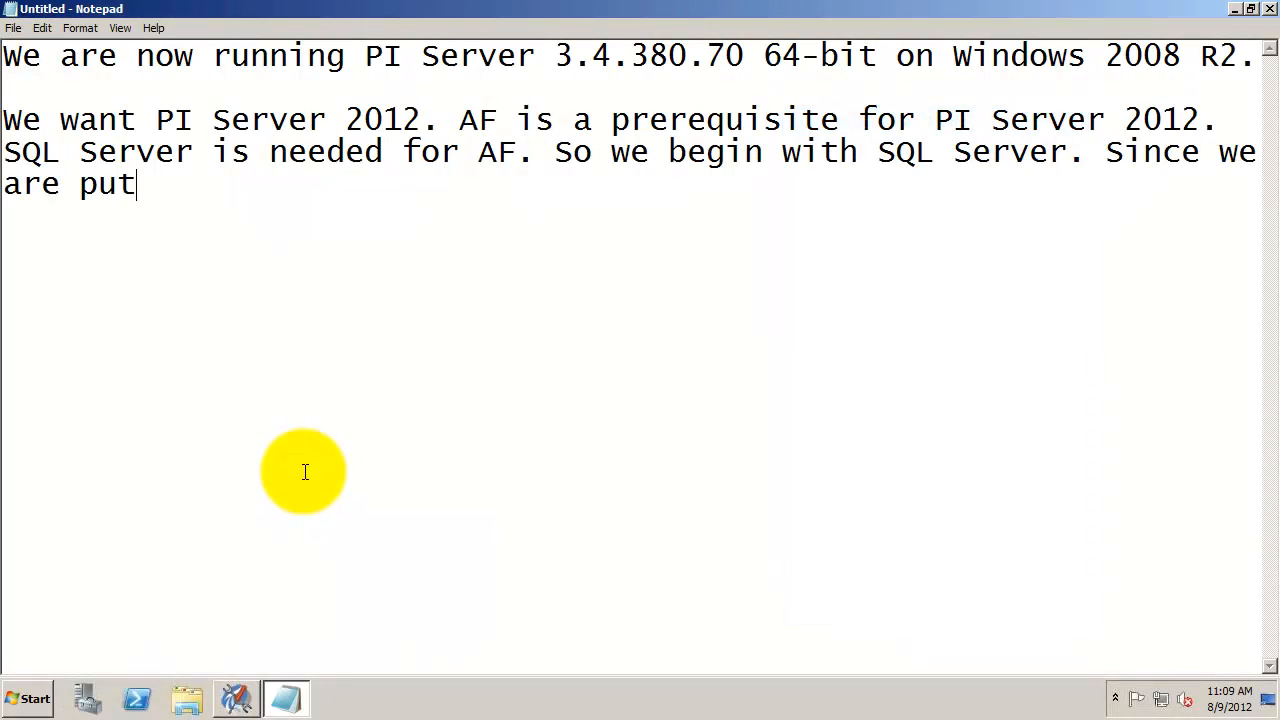
{"action": "type", "text": "ting everything on one machine, we will use SQL"}
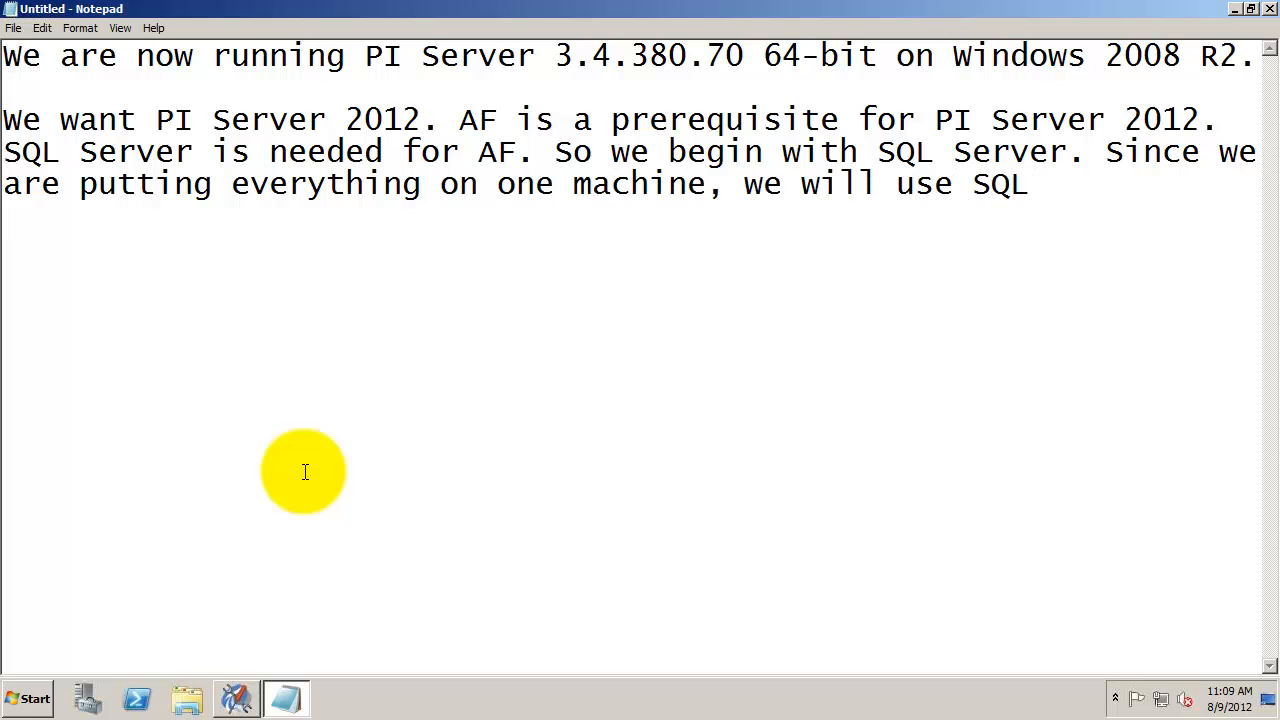
{"action": "type", "text": " Server Express. We do this"}
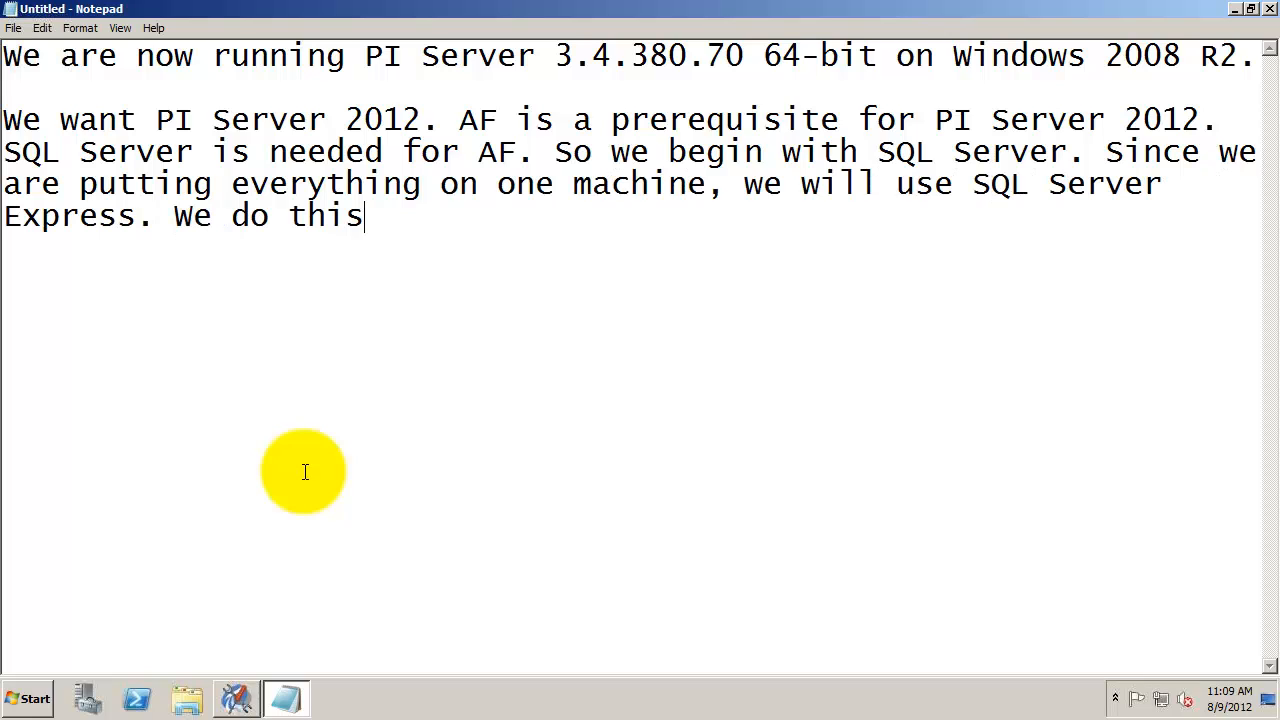
Add the reason "because the limitations built into the Express ediion will prevent teh SQL Server from hogging resources" to the note.
{"action": "type", "text": " because the limitations buil"}
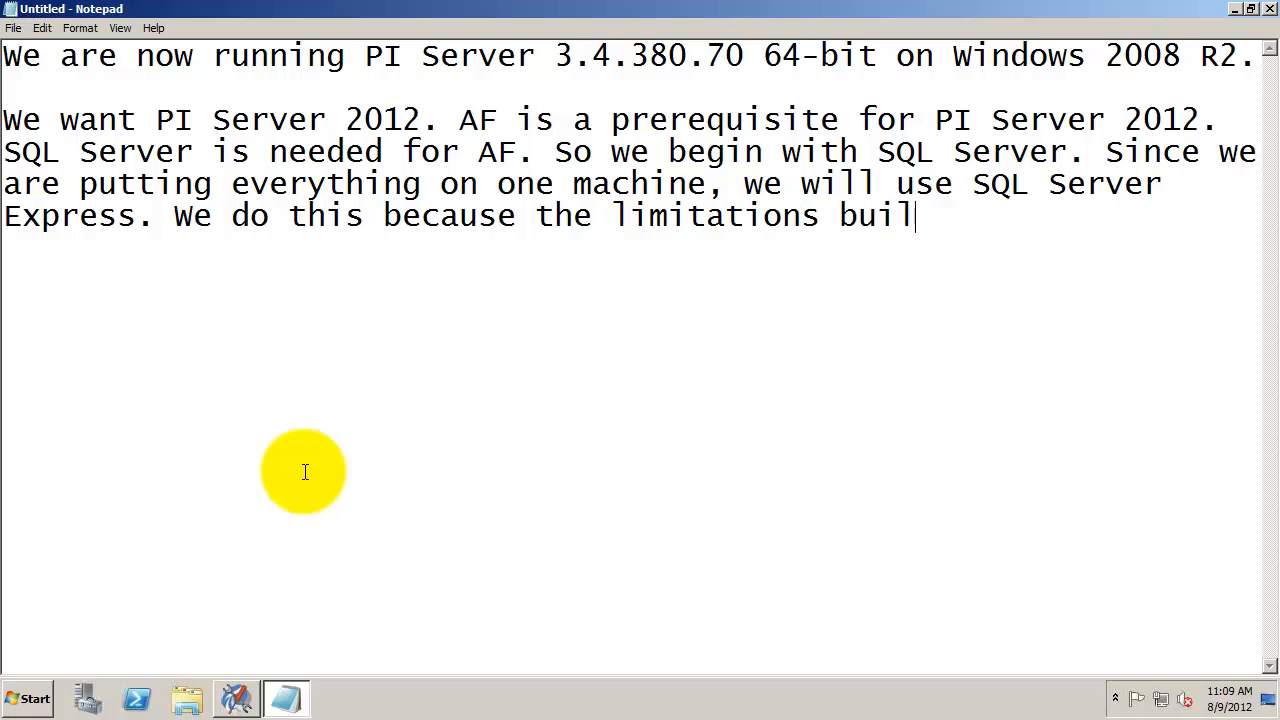
{"action": "type", "text": "t into the Express ed"}
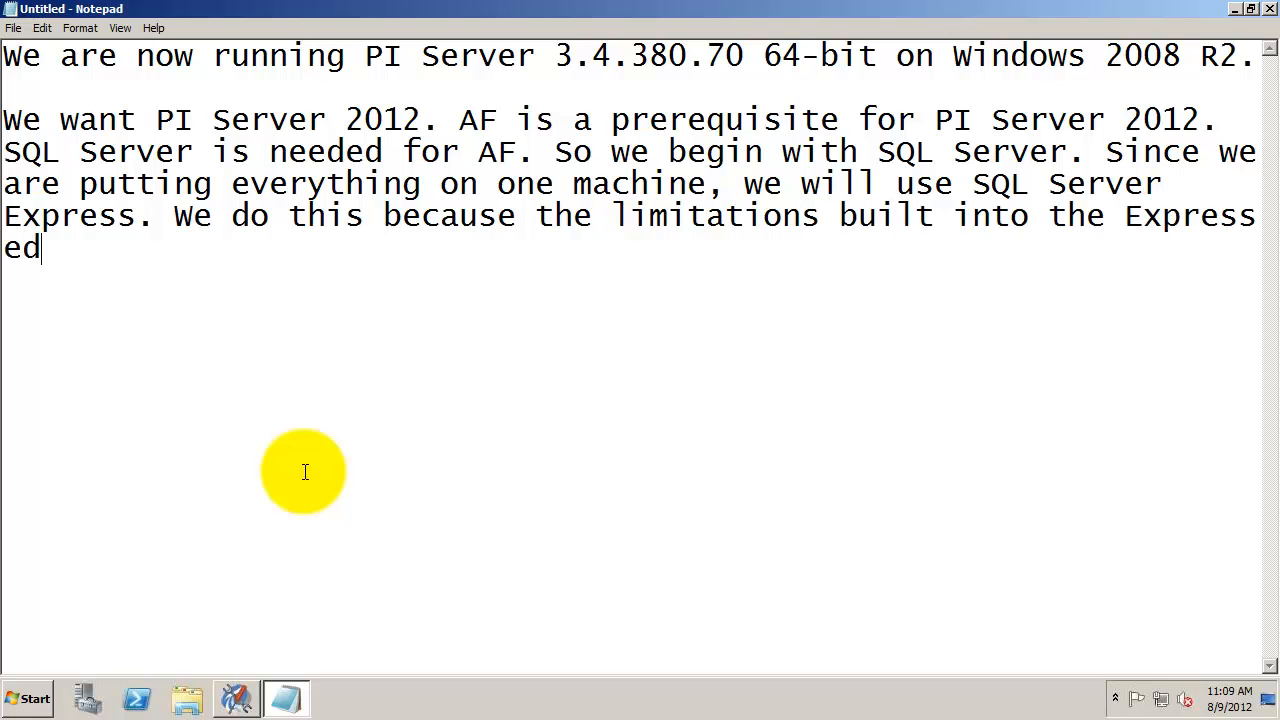
{"action": "type", "text": "iion will prevent"}
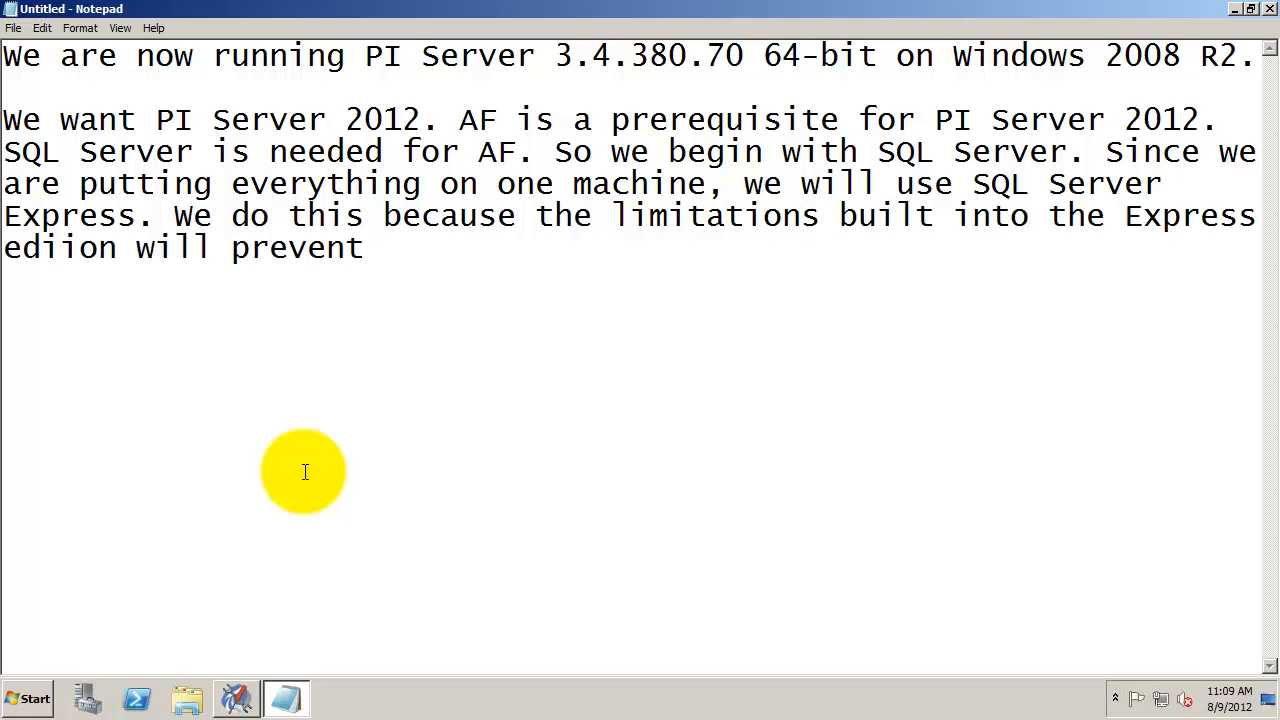
{"action": "type", "text": " teh SQL Server from hogging"}
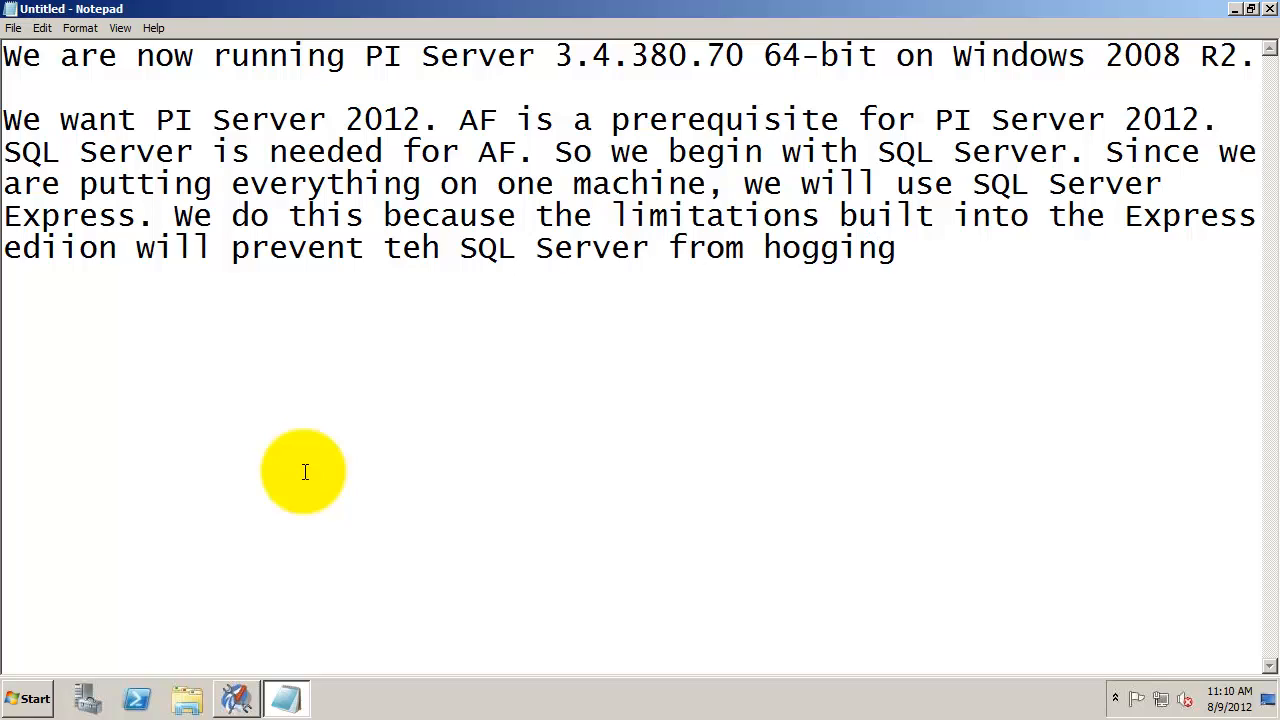
End the note with "If you need a full edition of SQL, you need another machine to host it on.".
{"action": "type", "text": " resources. If you need "}
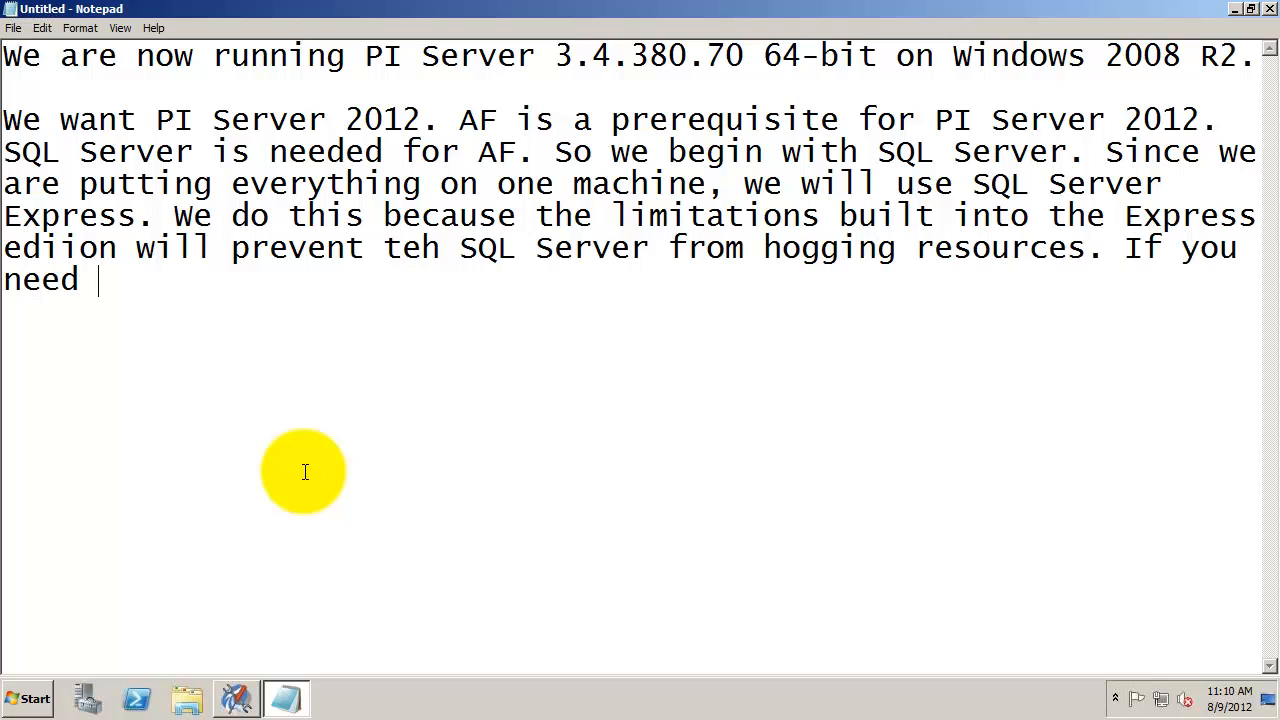
{"action": "type", "text": "a full edition of SQL, you nee"}
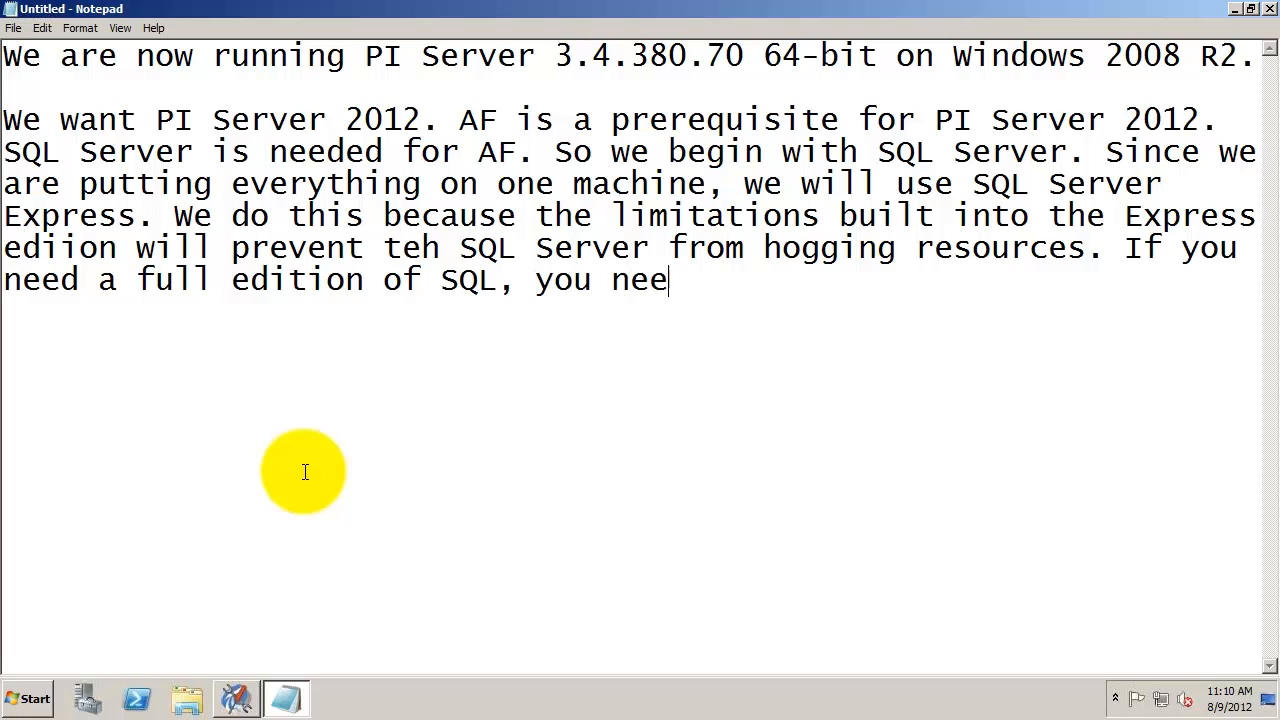
{"action": "type", "text": "d another machine to host it on."}
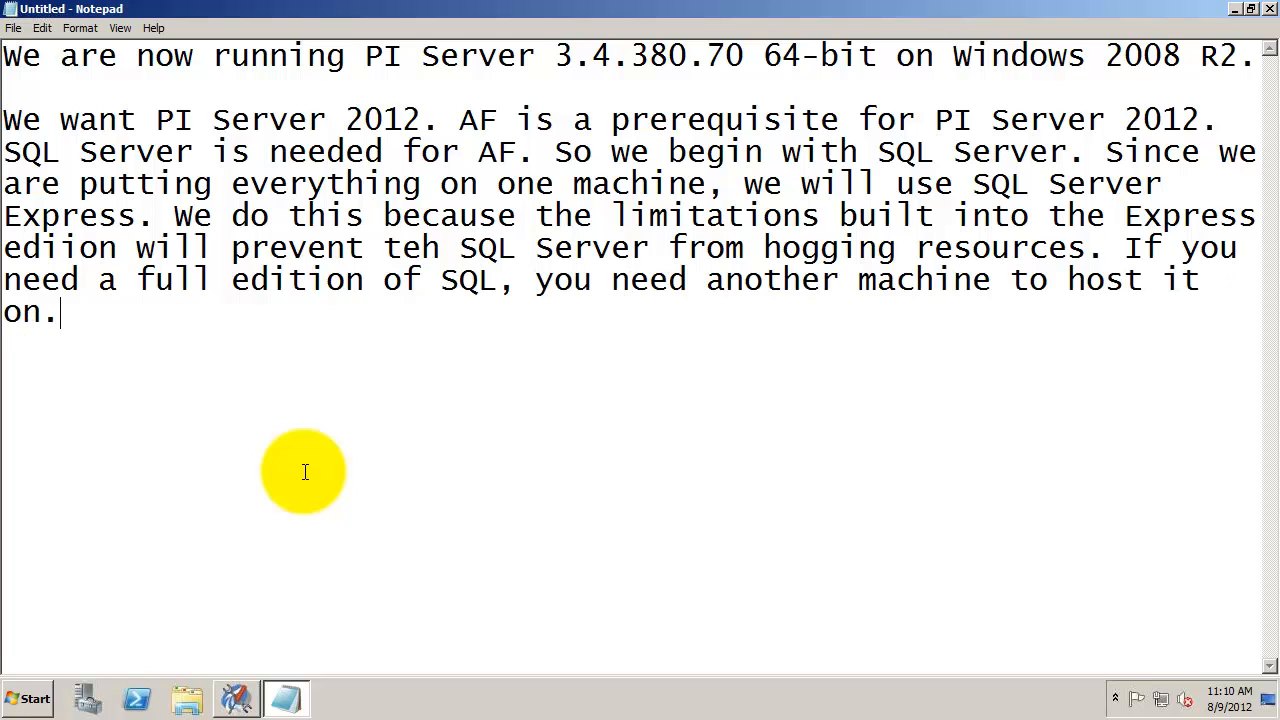
Switch to Windows Explorer and run SQLEXPRWT_x64_ENU.exe from the PIKits\PiSystem2012 folder on PIData (E:).
{"action": "left_click", "coordinate": [186, 705]}
{"action": "left_click", "coordinate": [300, 404]}
{"action": "double_click", "coordinate": [457, 199]}
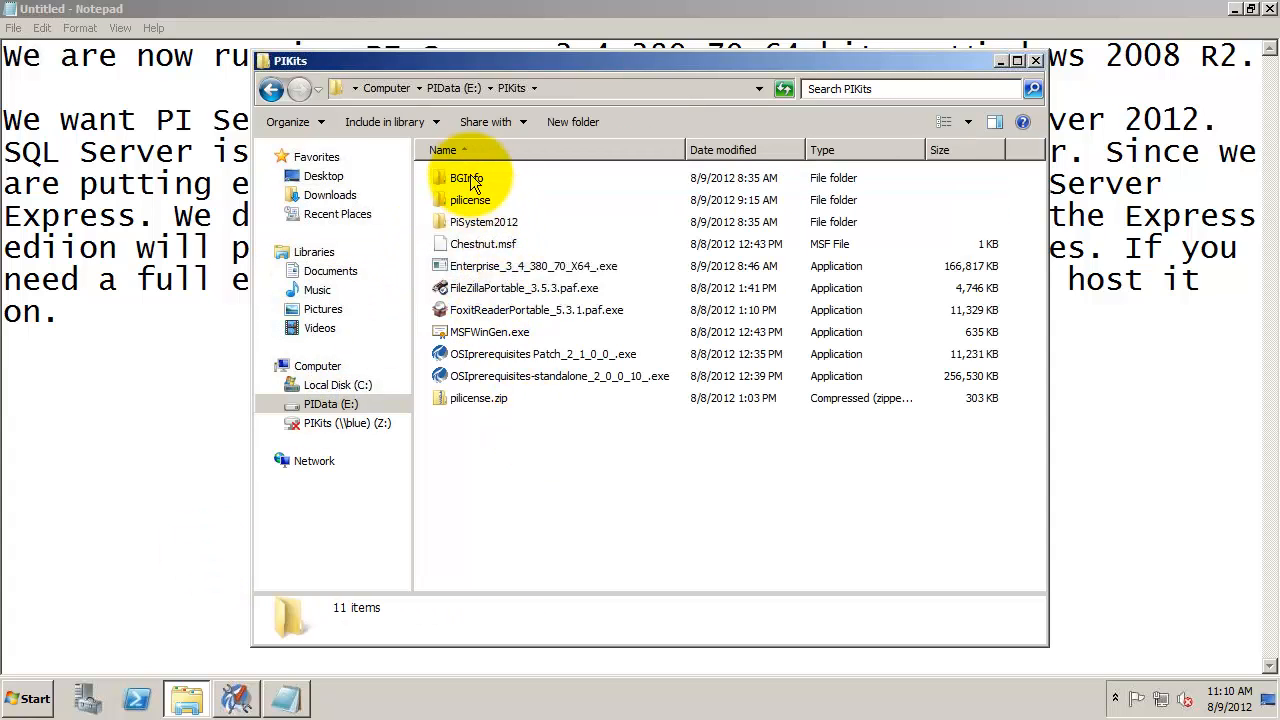
{"action": "double_click", "coordinate": [484, 224]}
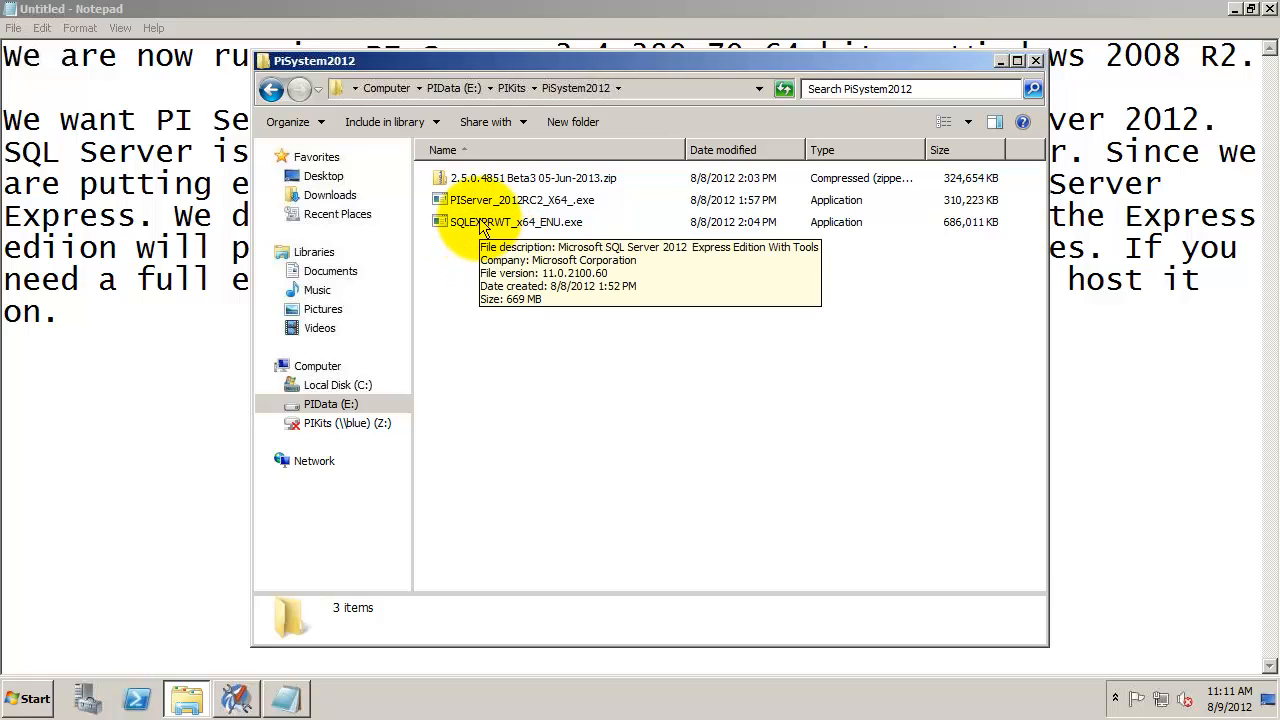
{"action": "double_click", "coordinate": [481, 224]}
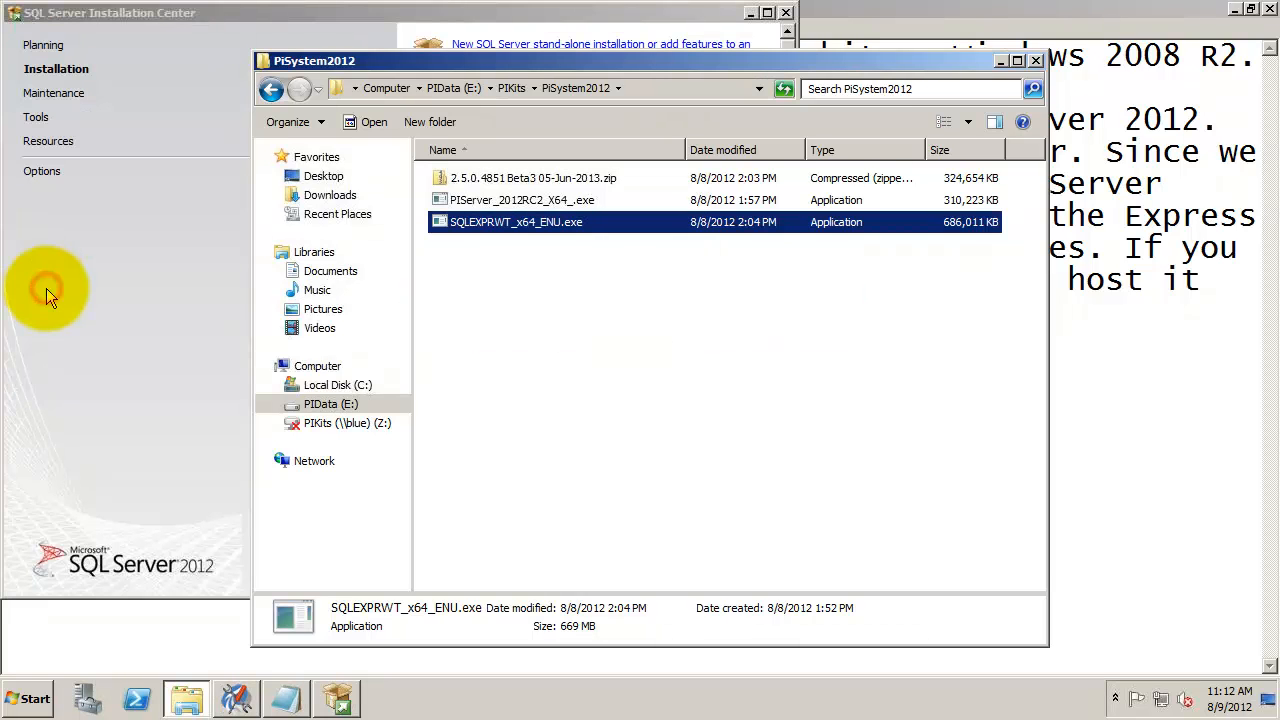
Start a new SQL Server stand-alone installation and accept the license terms.
{"action": "left_click", "coordinate": [46, 288]}
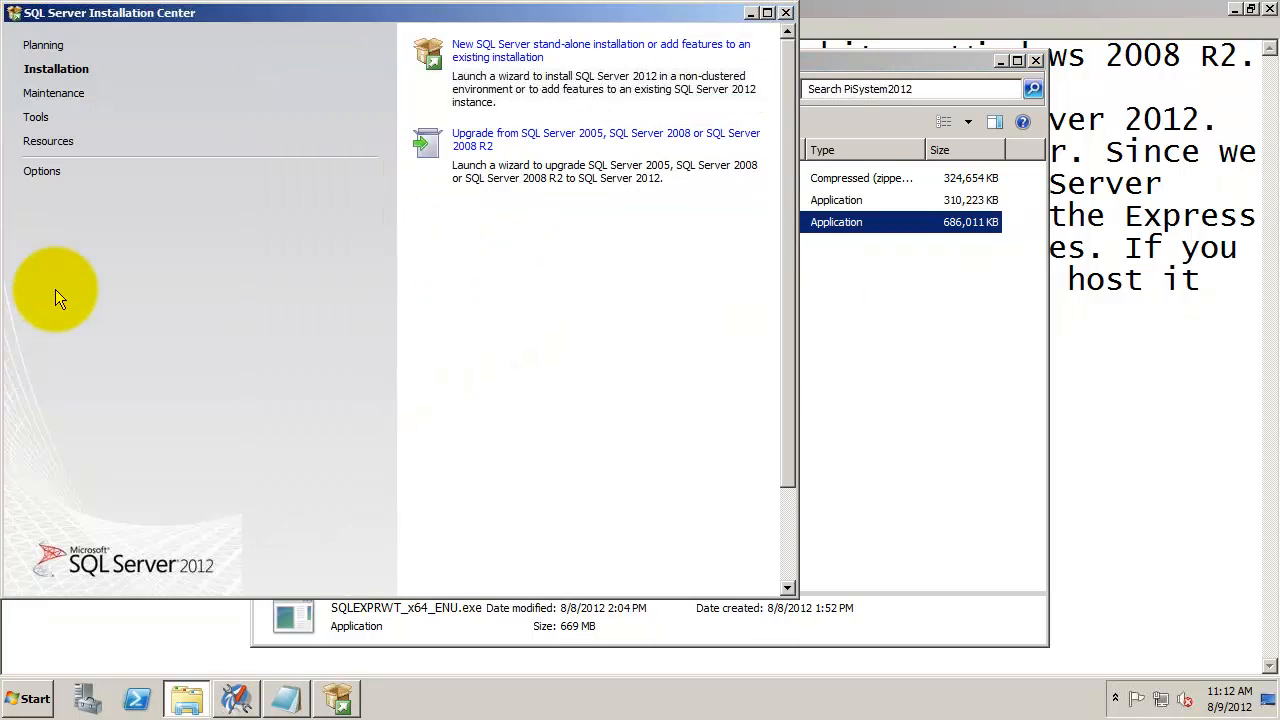
{"action": "left_click", "coordinate": [567, 50]}
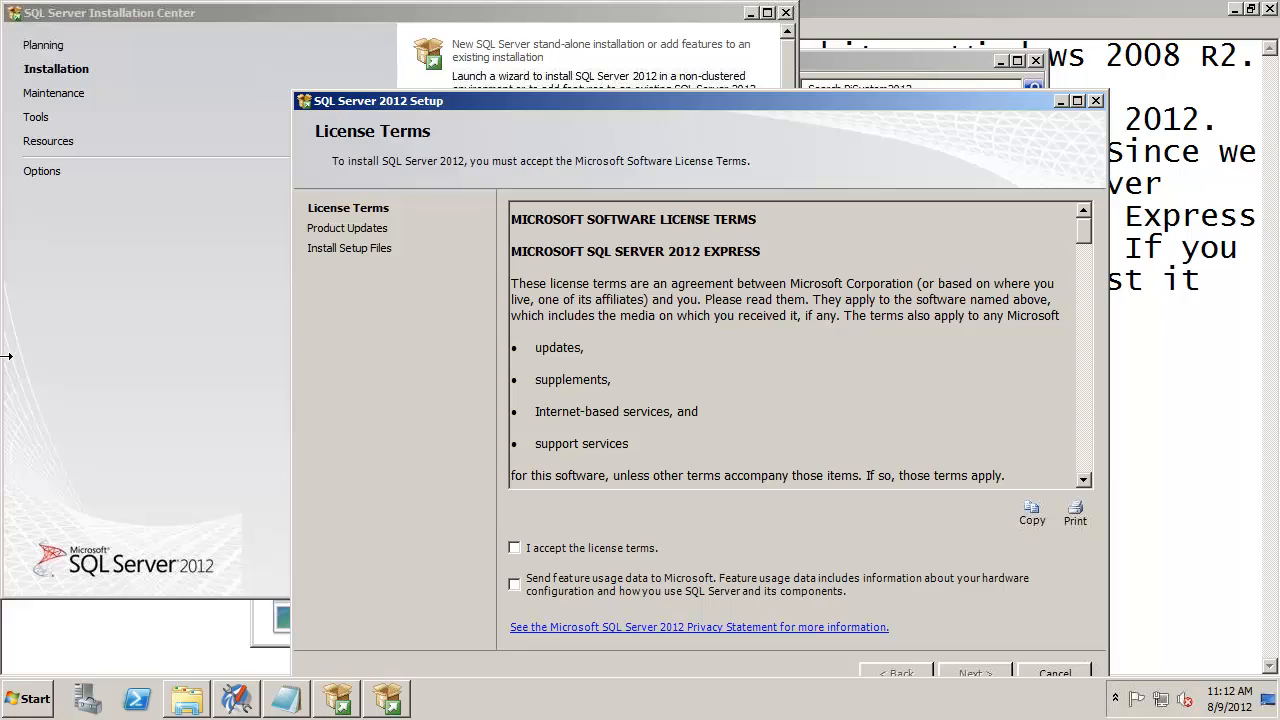
{"action": "left_click", "coordinate": [514, 548]}
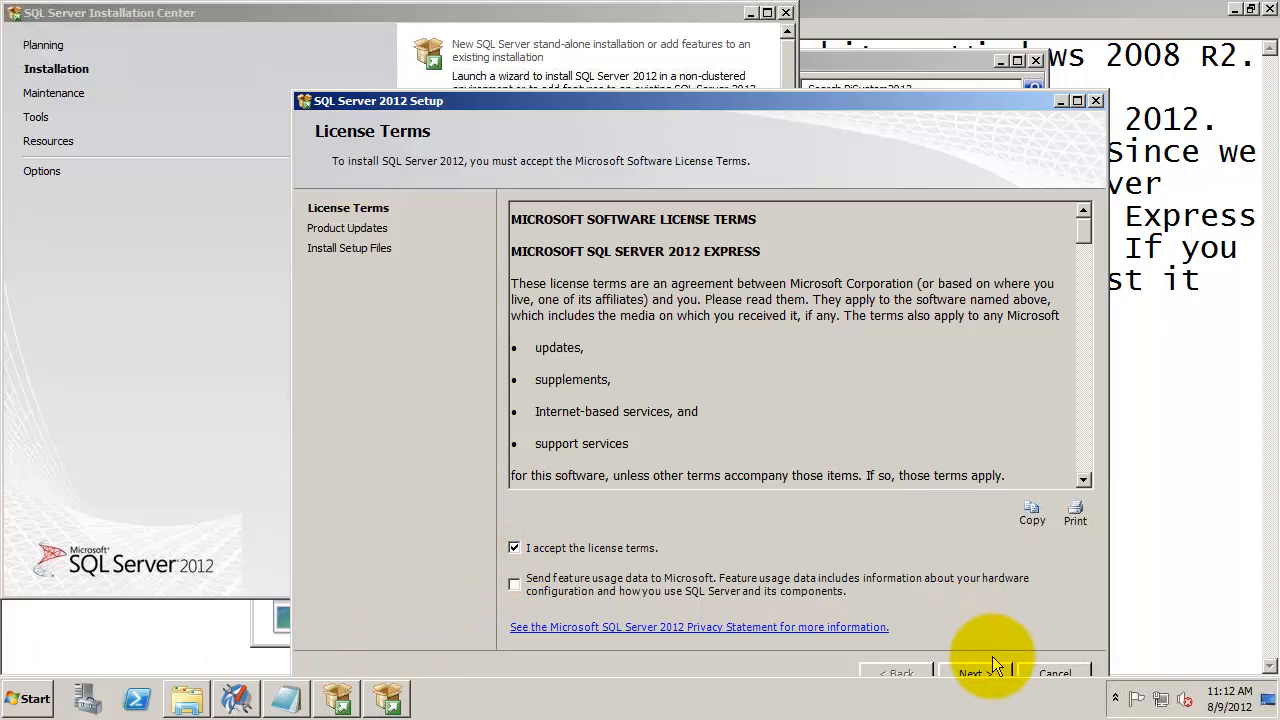
{"action": "left_click", "coordinate": [993, 673]}
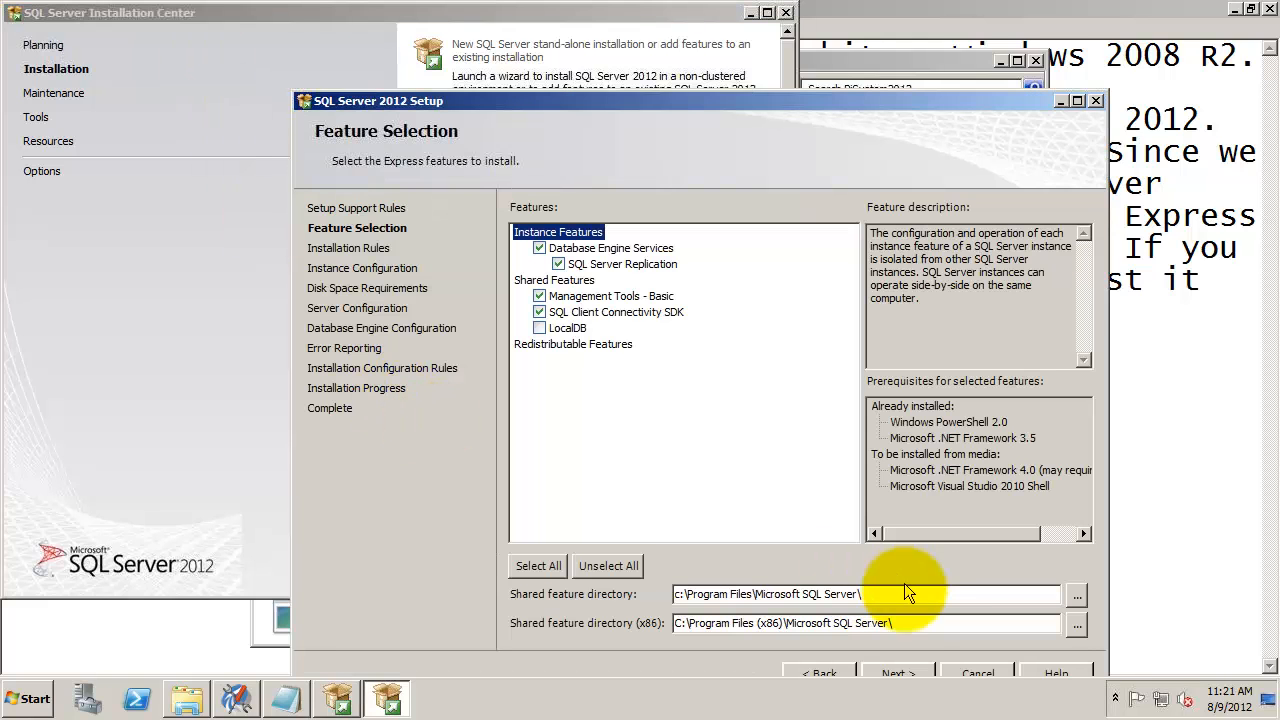
Keep the default features and the SQLEXPRESS instance, and set the instance root directory to E:\Program Files\Microsoft SQL Server\.
{"action": "left_click", "coordinate": [896, 672]}
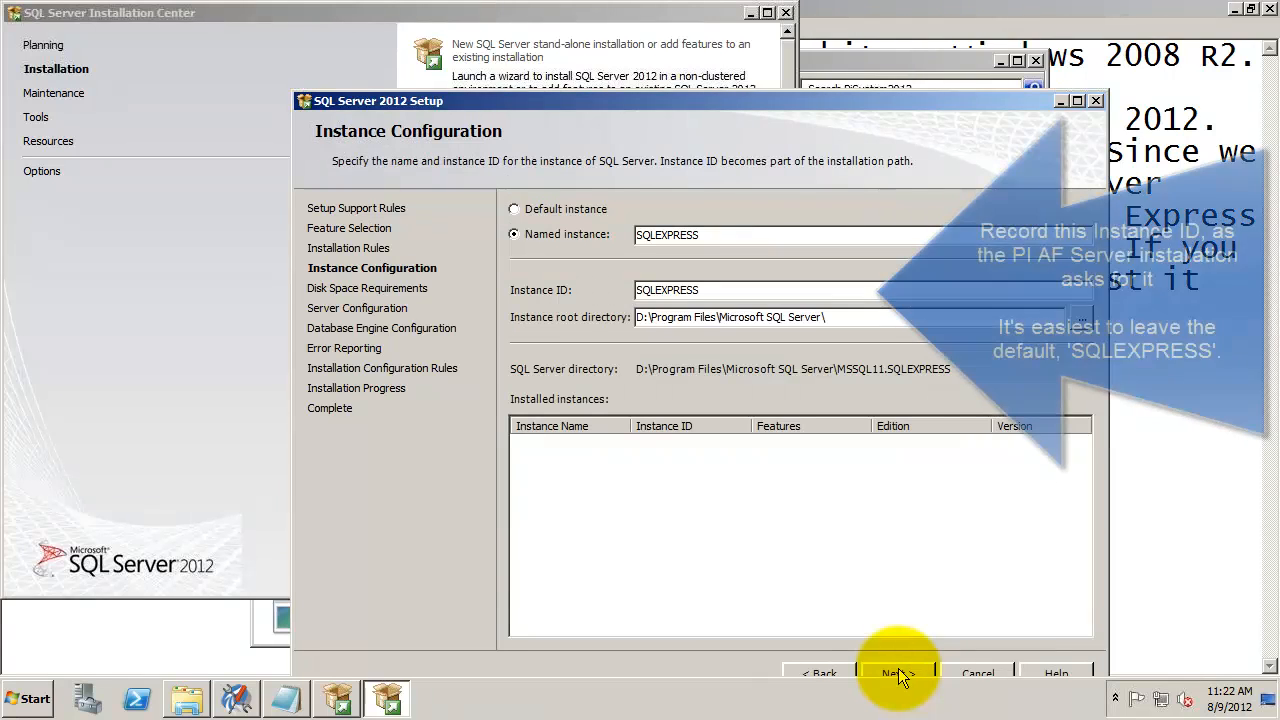
{"action": "left_click", "coordinate": [645, 318]}
{"action": "key", "text": "BackSpace"}
{"action": "type", "text": "E"}
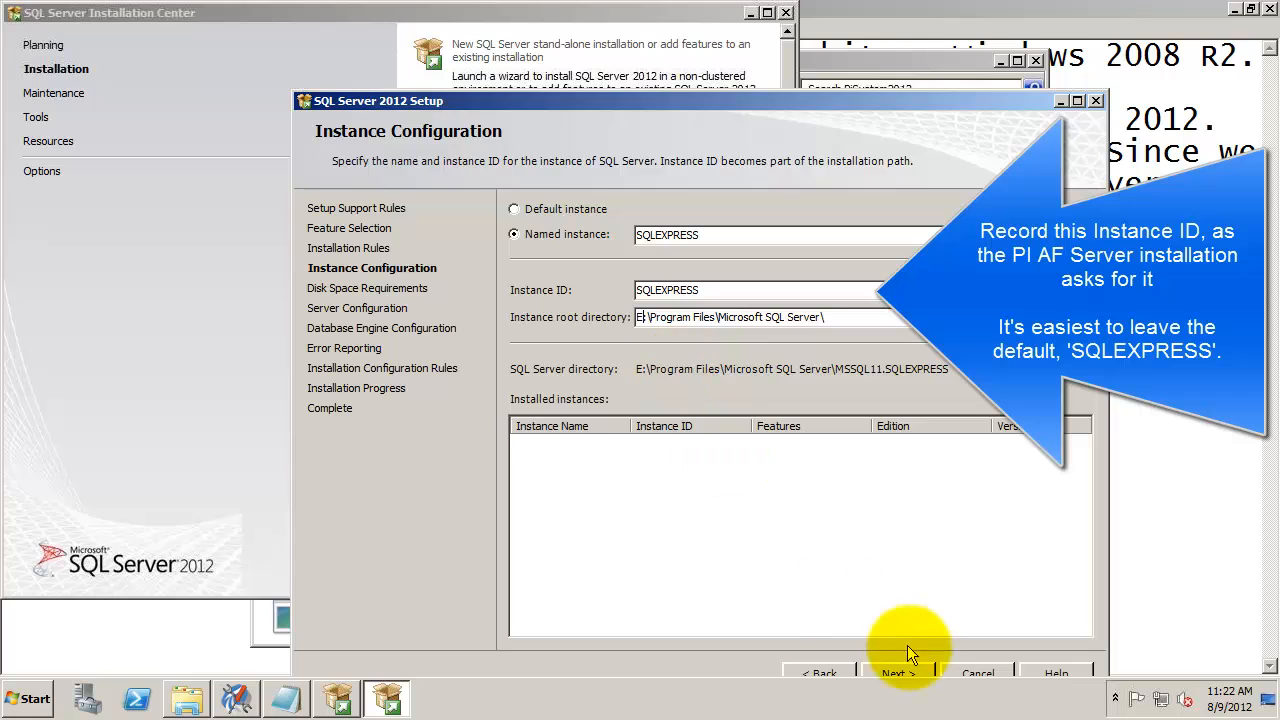
{"action": "left_click", "coordinate": [898, 672]}
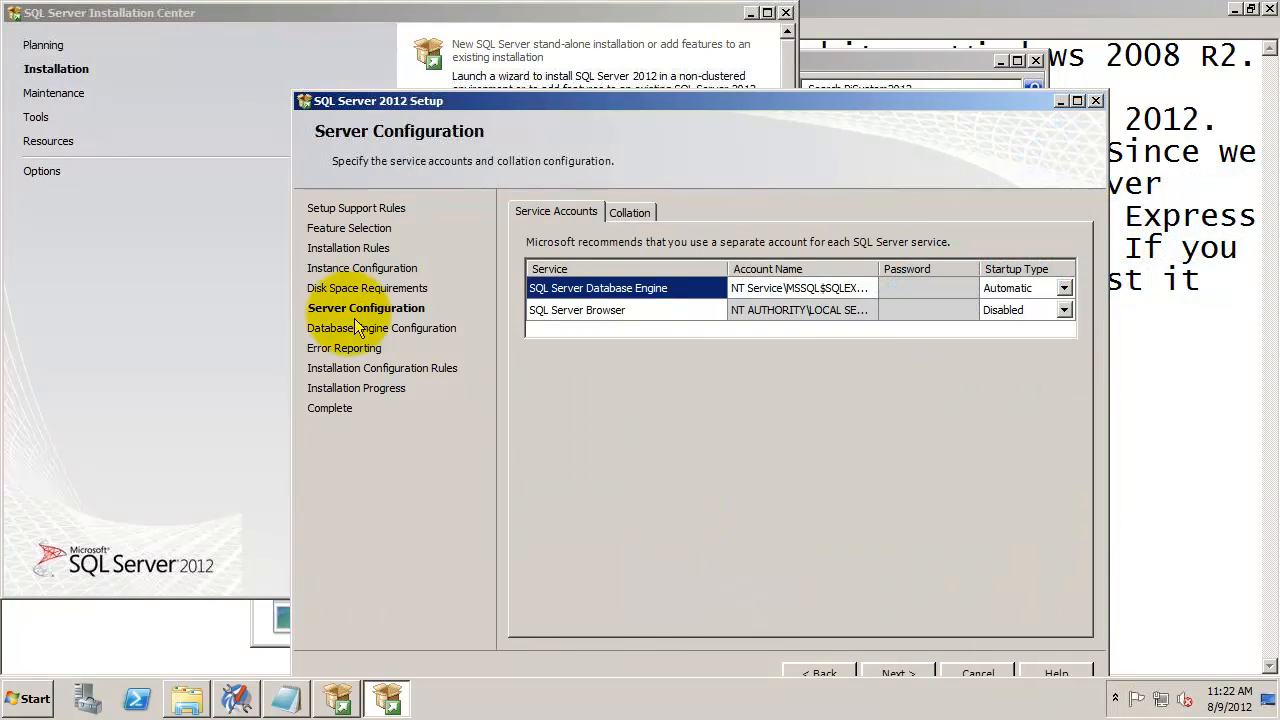
Accept the default service accounts and keep Windows authentication mode with the listed administrator for the Database Engine.
{"action": "left_click", "coordinate": [898, 673]}
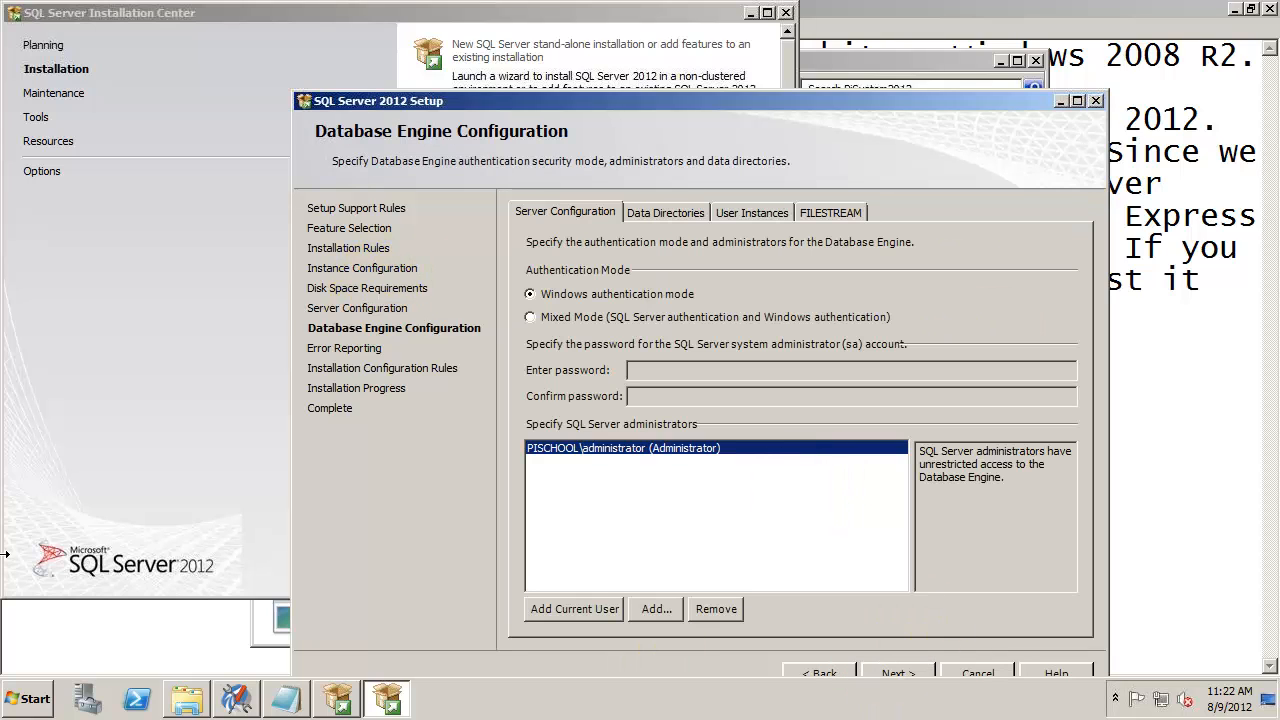
{"action": "left_click", "coordinate": [709, 455]}
{"action": "left_click", "coordinate": [887, 673]}
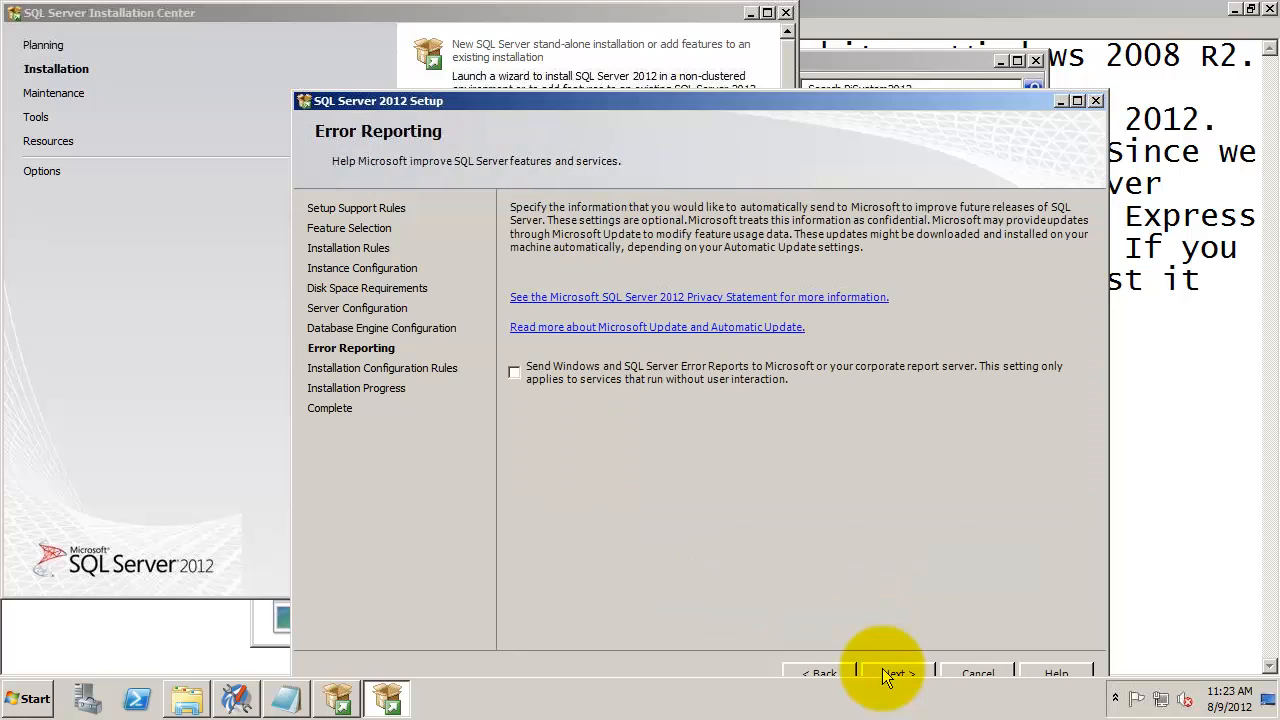
Complete the installation without sending error reports, and close the setup after acknowledging the restart notice.
{"action": "left_click", "coordinate": [887, 674]}
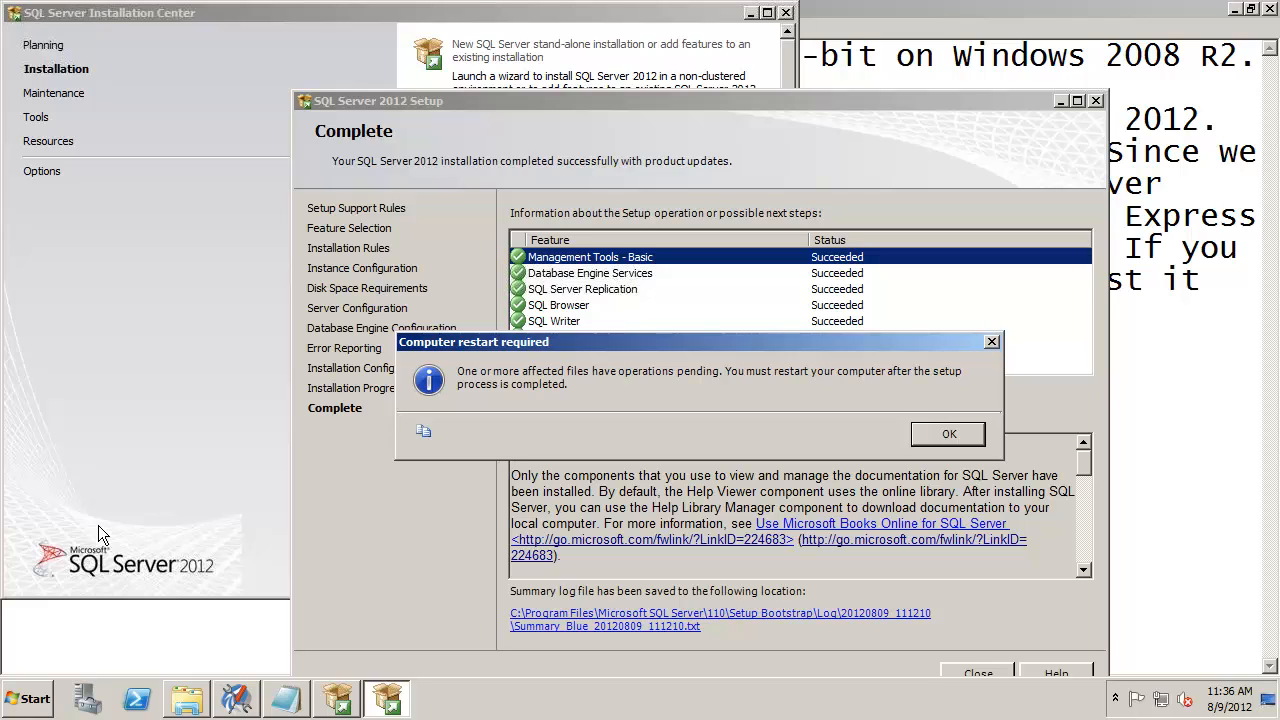
{"action": "left_click", "coordinate": [949, 433]}
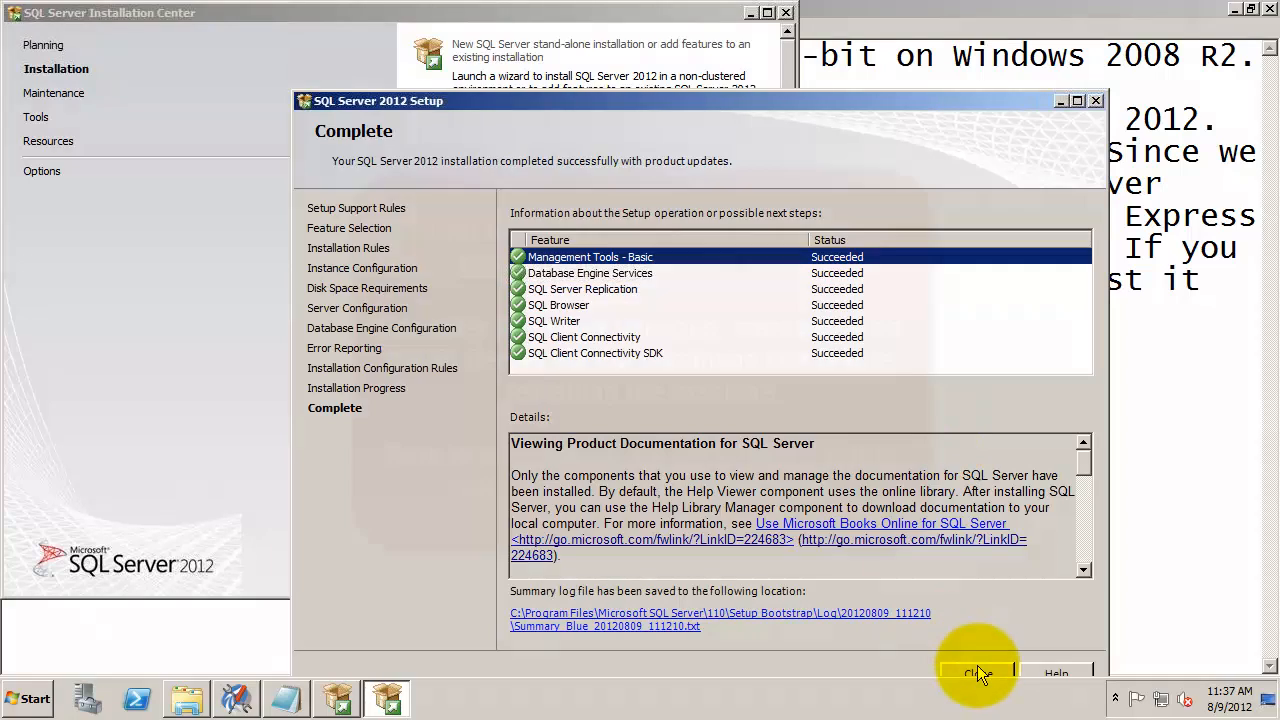
{"action": "left_click", "coordinate": [980, 673]}
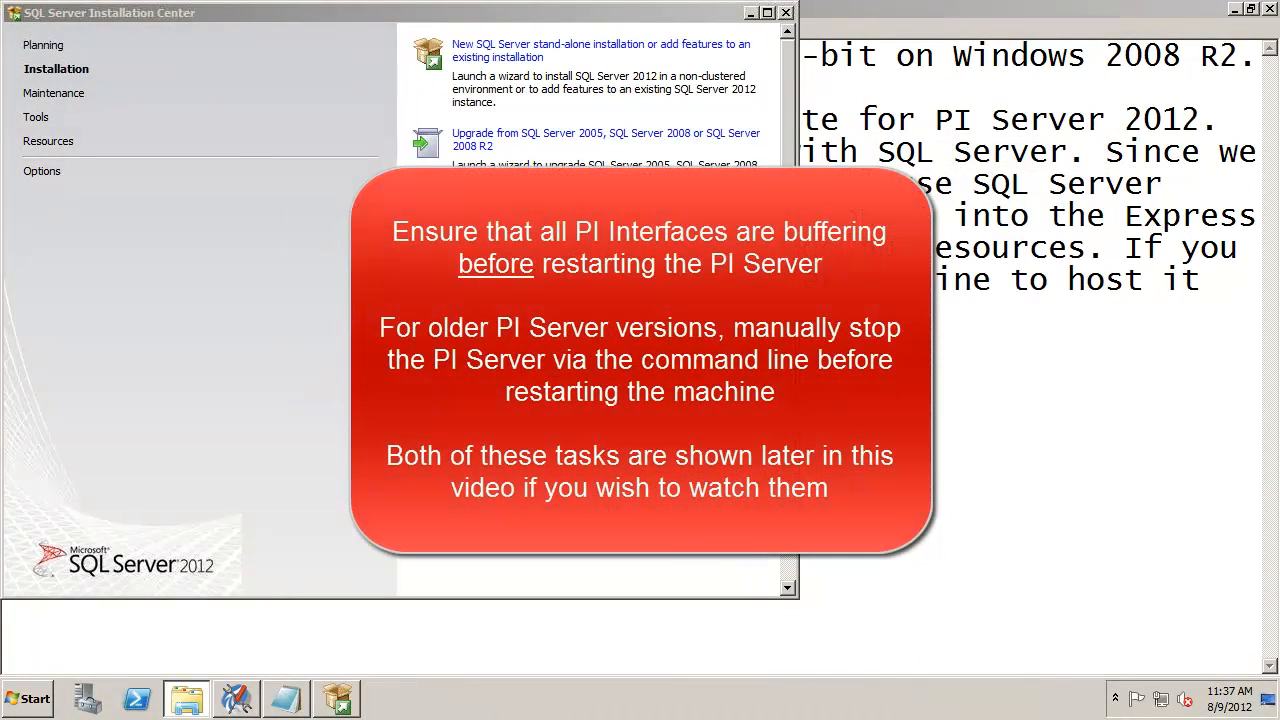
Close the SQL Server Installation Center, save the Notepad notes to the desktop as Upgrade, and close them.
{"action": "left_click", "coordinate": [786, 12]}
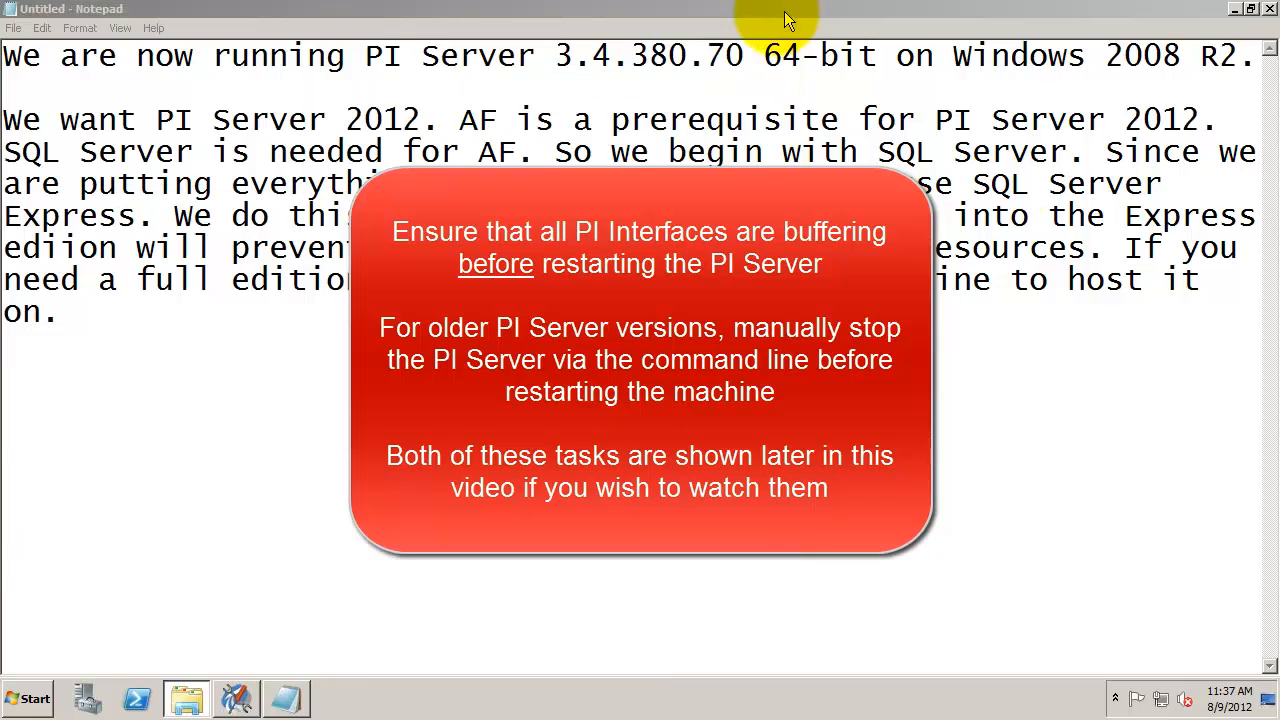
{"action": "left_click", "coordinate": [13, 28]}
{"action": "left_click", "coordinate": [40, 105]}
{"action": "type", "text": "U"}
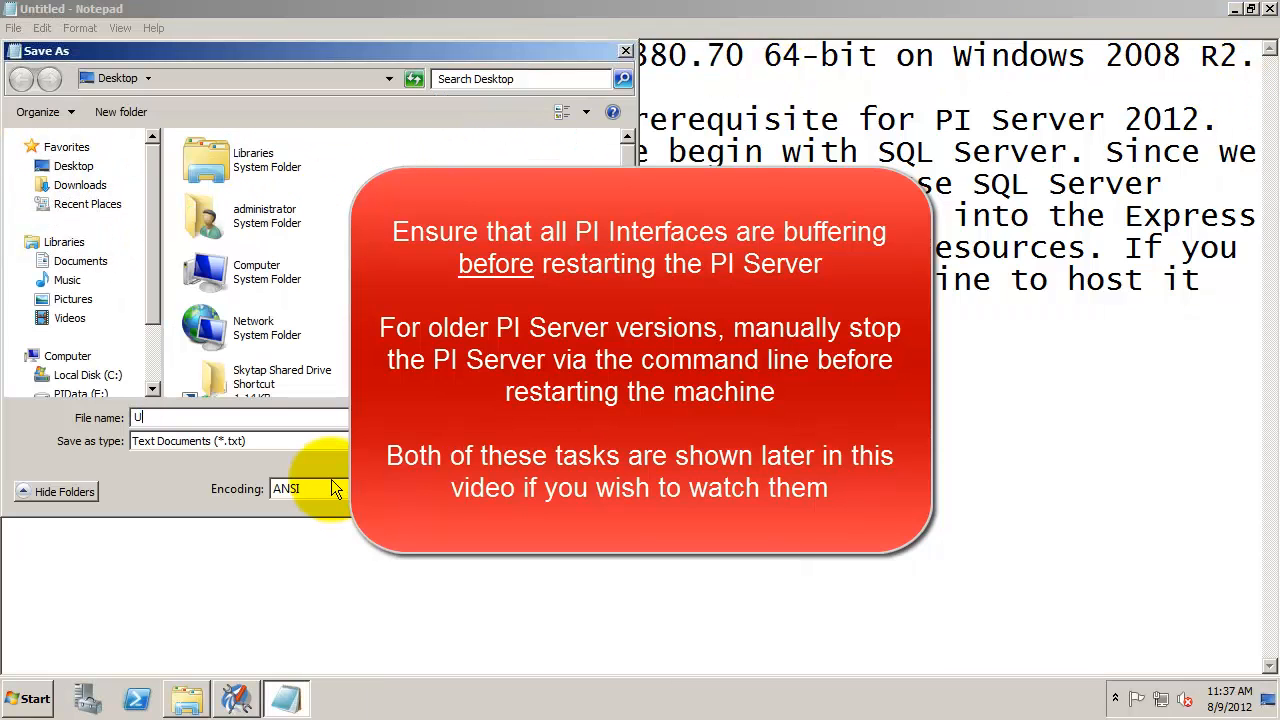
{"action": "type", "text": "pgrade"}
{"action": "key", "text": "Return"}
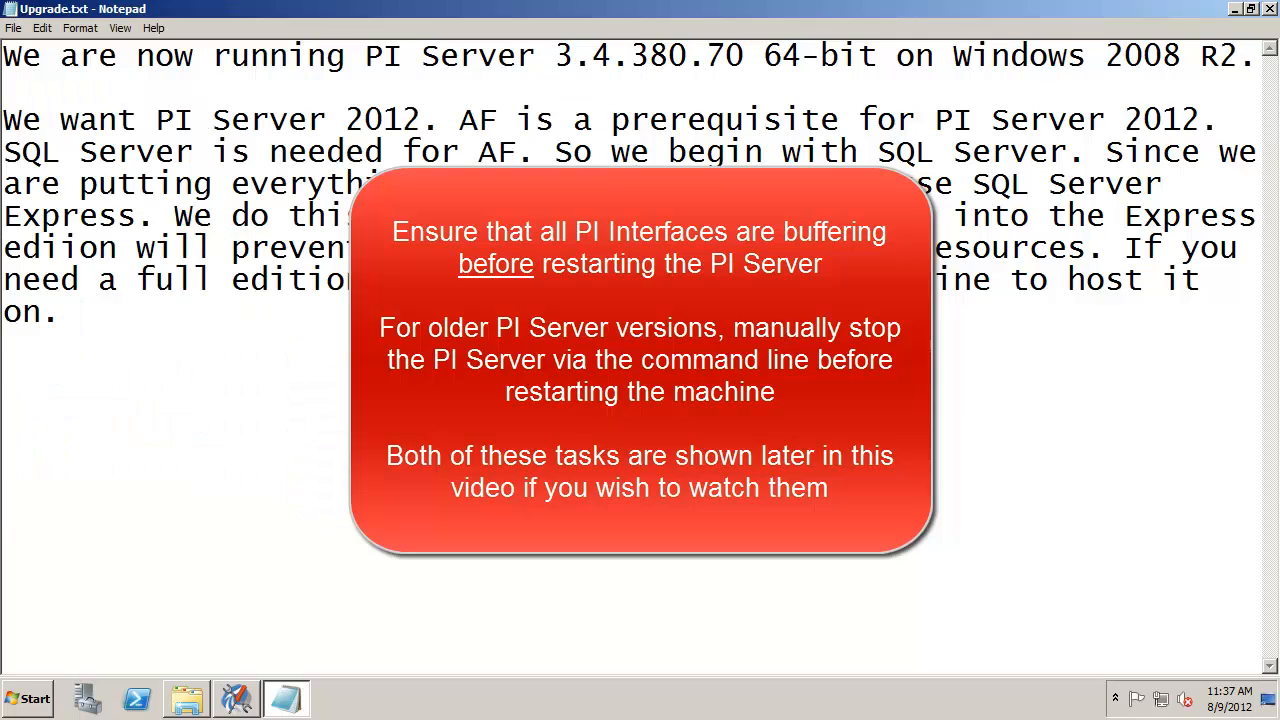
{"action": "left_click", "coordinate": [1270, 10]}
Restart the PI Server machine and confirm the shutdown reason.
{"action": "left_click", "coordinate": [28, 698]}
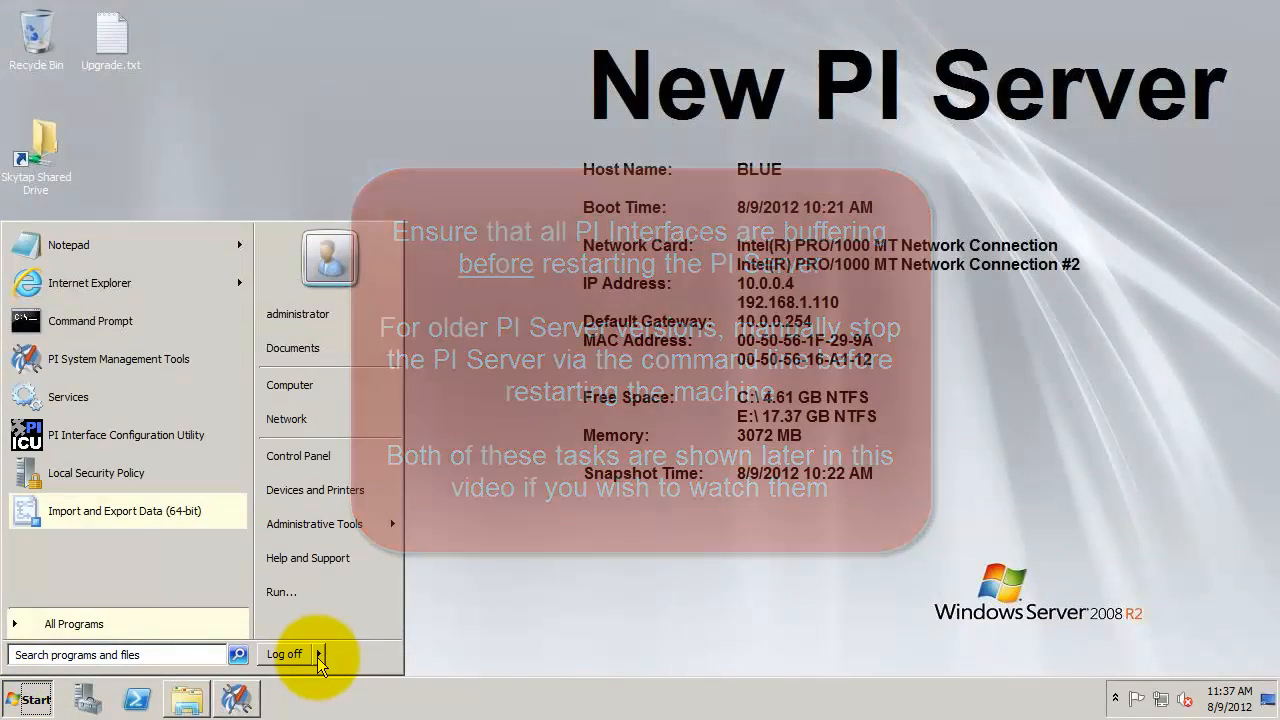
{"action": "left_click", "coordinate": [318, 655]}
{"action": "left_click", "coordinate": [388, 648]}
{"action": "left_click", "coordinate": [645, 466]}
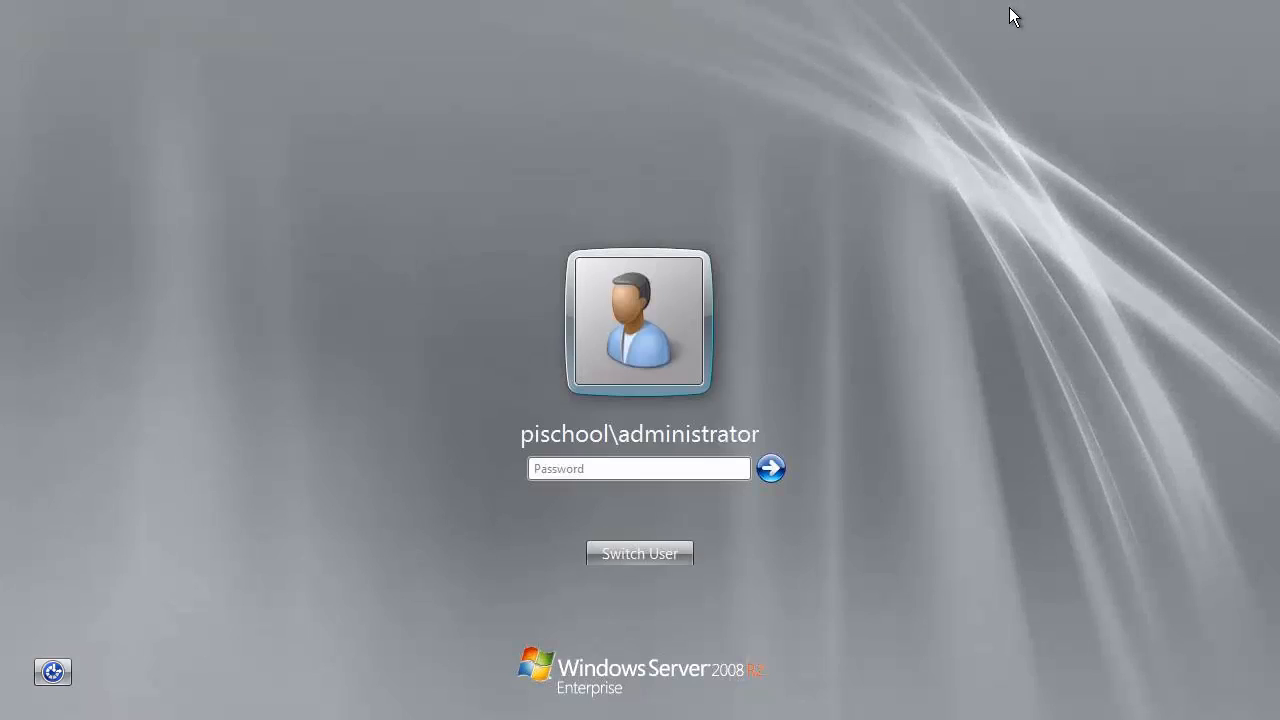
Log back on to Windows with the administrator account's password.
{"action": "left_click", "coordinate": [697, 467]}
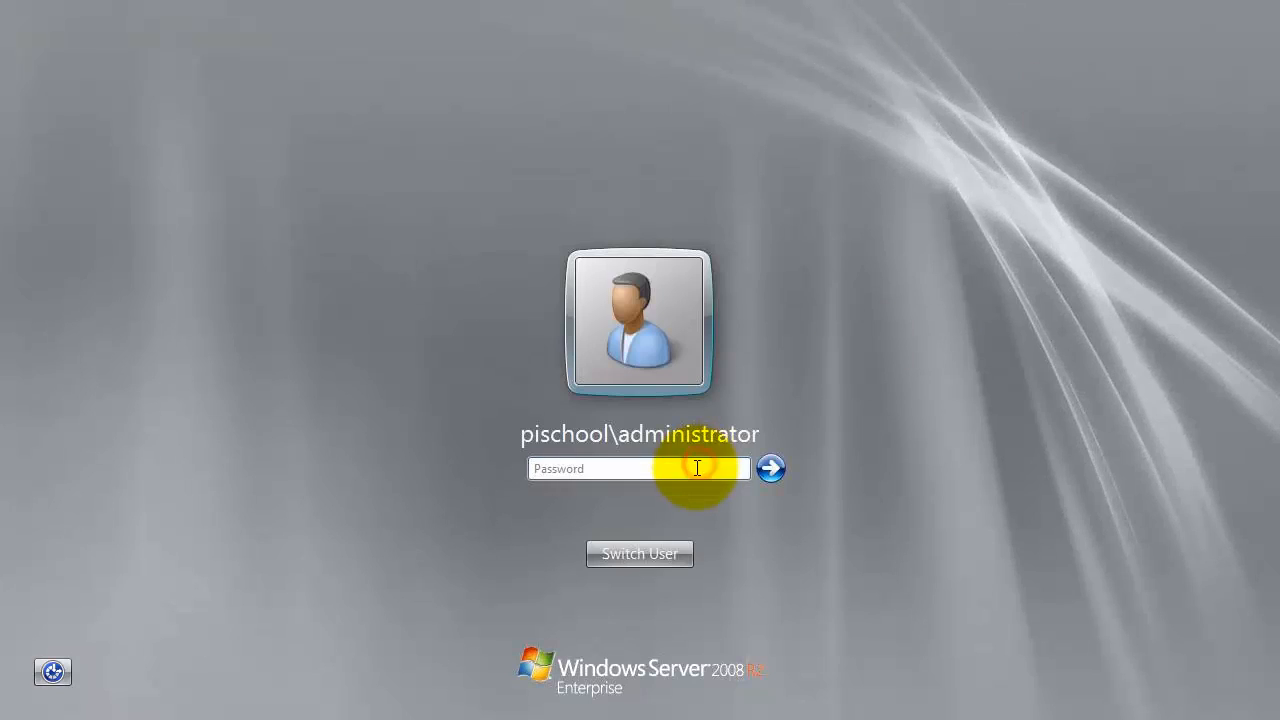
{"action": "type", "text": "•••••••"}
{"action": "left_click", "coordinate": [771, 466]}
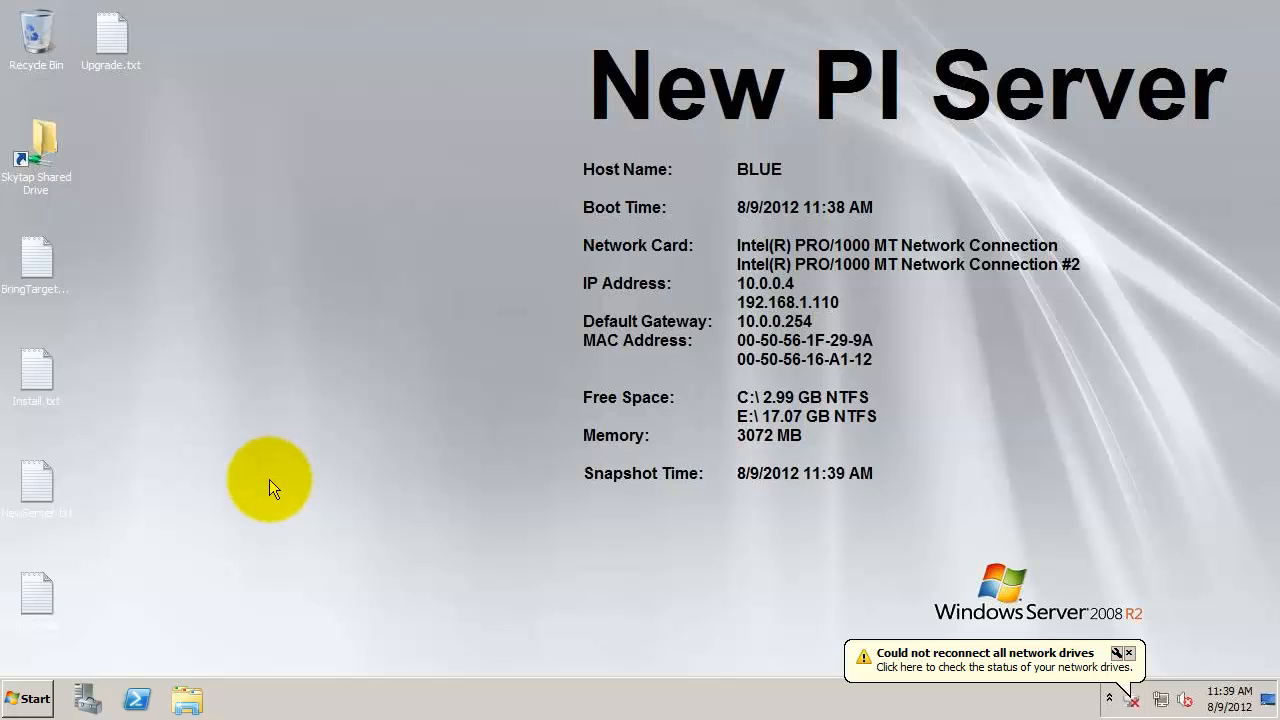
Reopen Upgrade.txt from the desktop in a maximized window and append the line "Next: AF." below a blank line.
{"action": "double_click", "coordinate": [111, 38]}
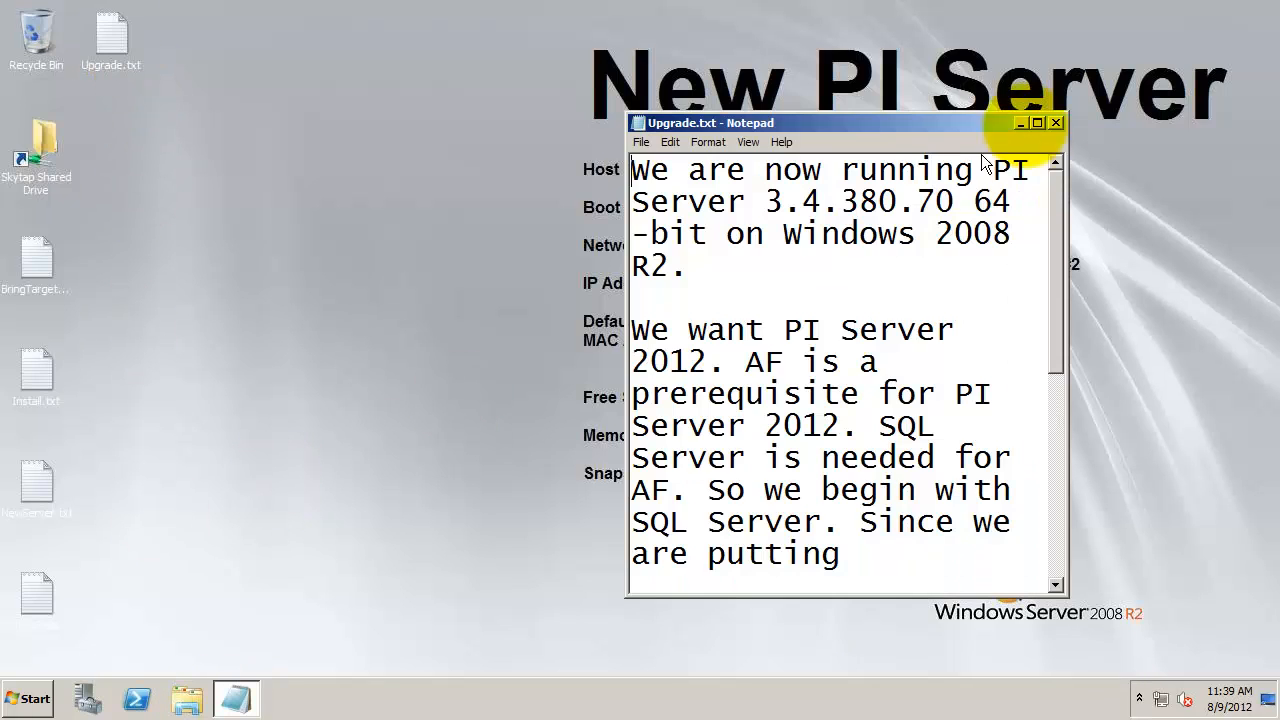
{"action": "left_click", "coordinate": [1038, 122]}
{"action": "left_click", "coordinate": [133, 310]}
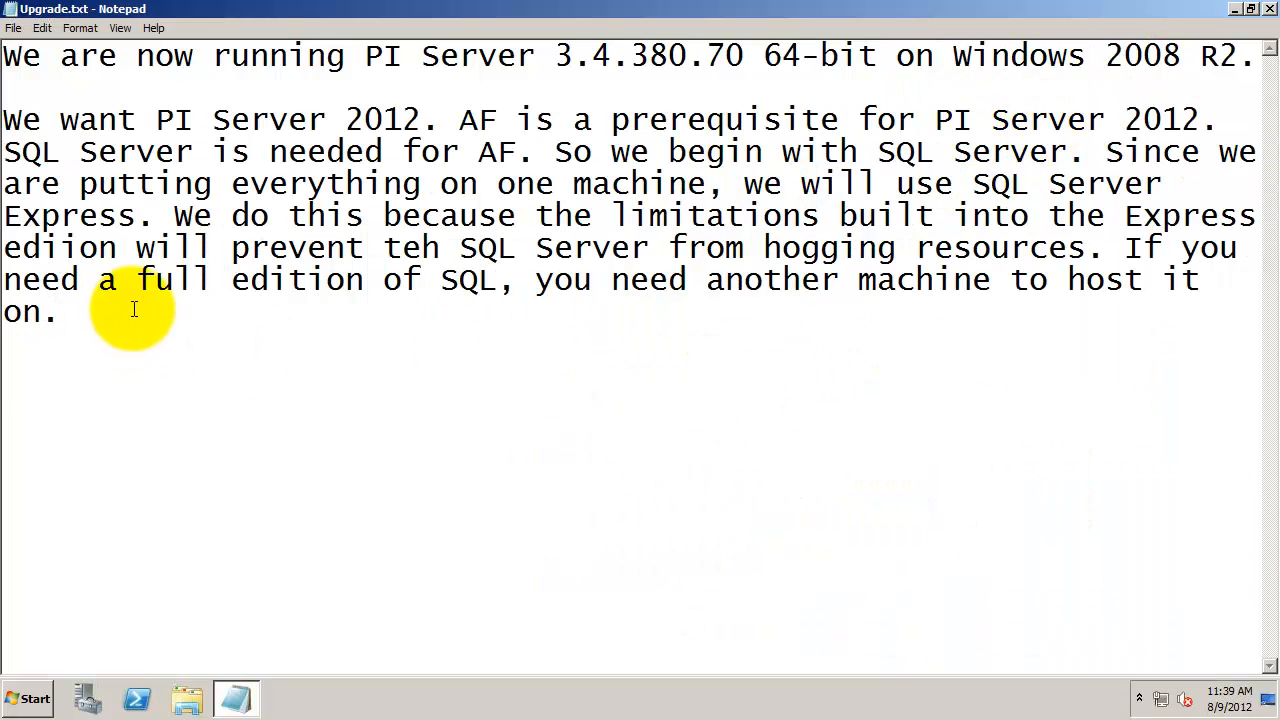
{"action": "key", "text": "Return"}
{"action": "key", "text": "Return"}
{"action": "type", "text": "Next: AF."}
Extract the 2.5.0.4851 Beta3 05-Jun-2013.zip archive in E:\PIKits\PiSystem2012 to the default destination.
{"action": "left_click", "coordinate": [186, 698]}
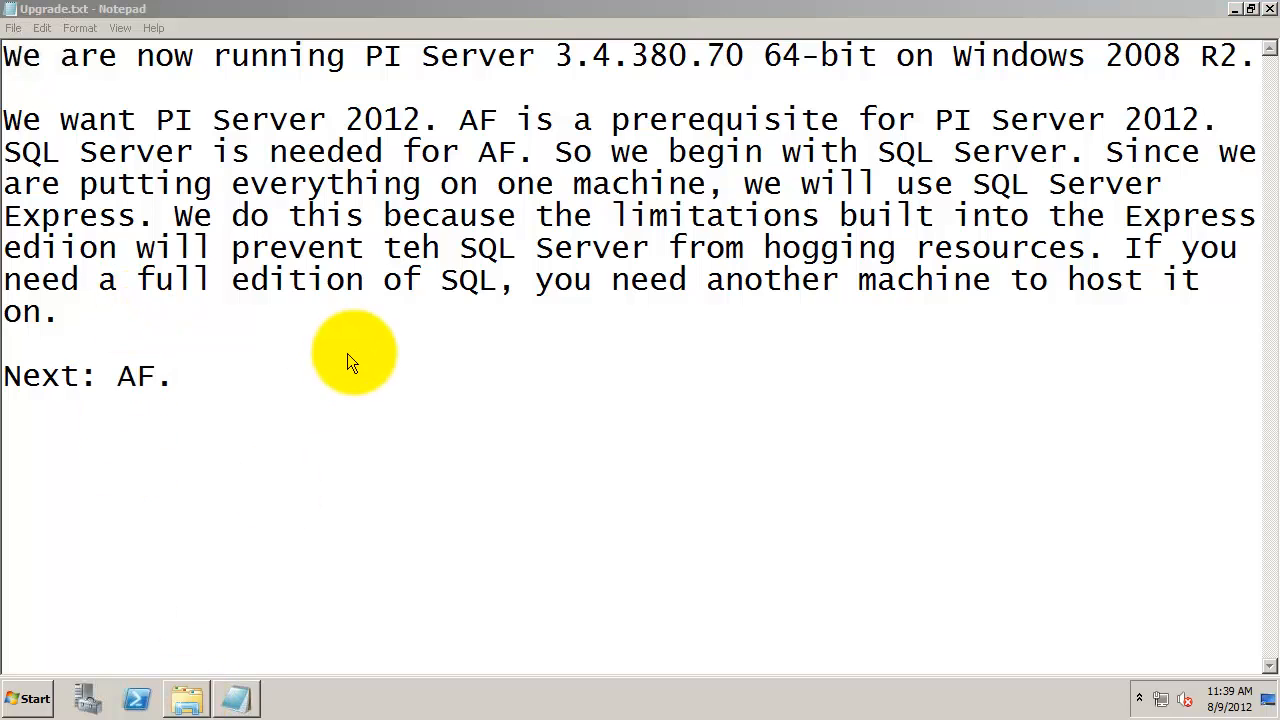
{"action": "left_click", "coordinate": [276, 404]}
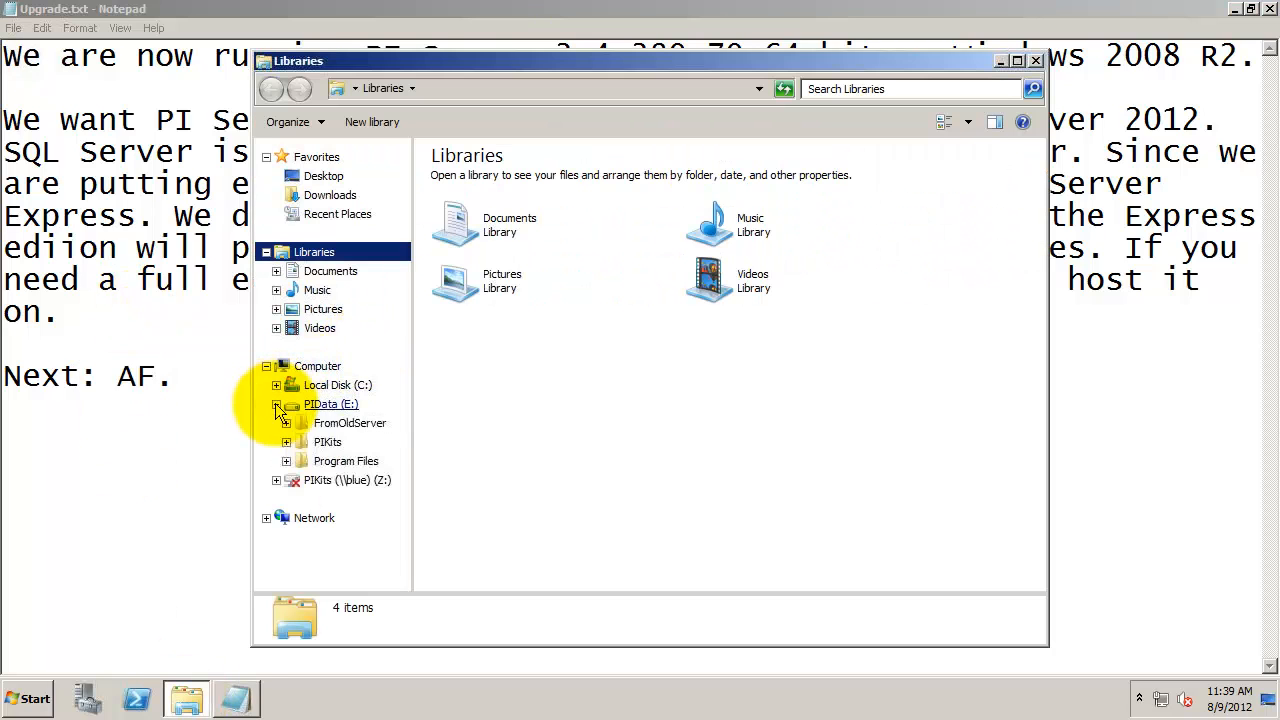
{"action": "left_click", "coordinate": [317, 445]}
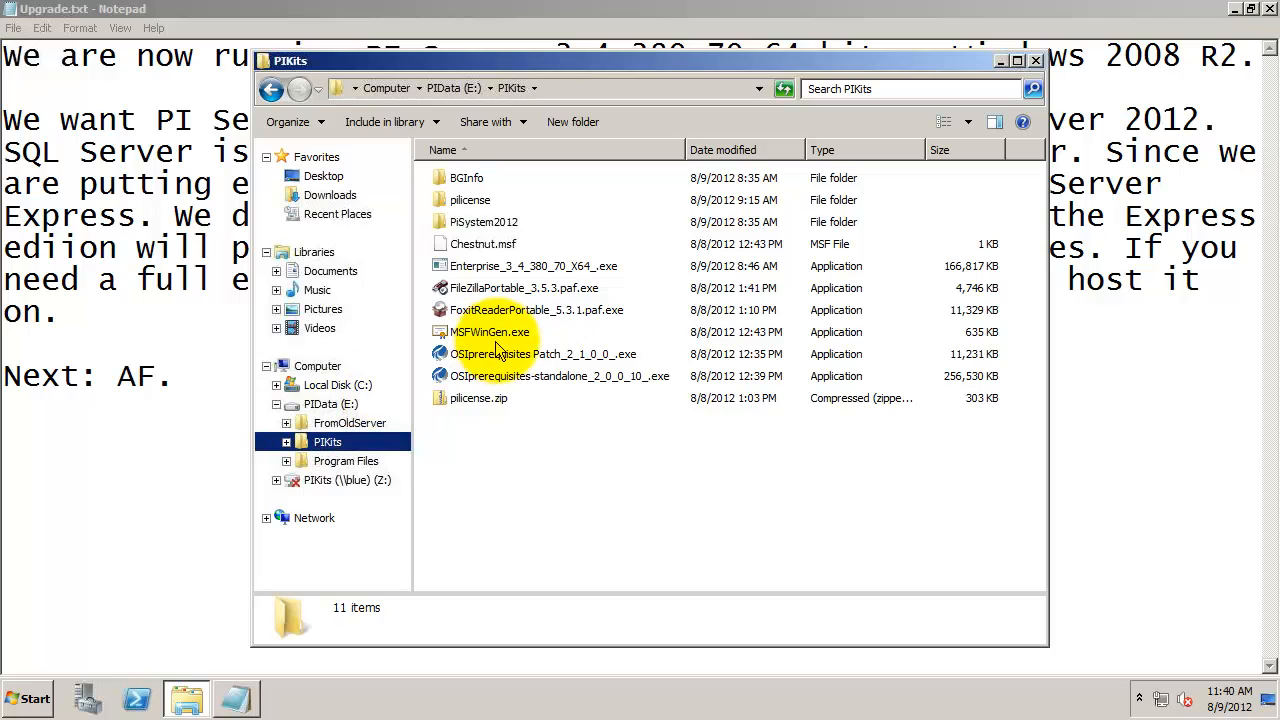
{"action": "double_click", "coordinate": [473, 222]}
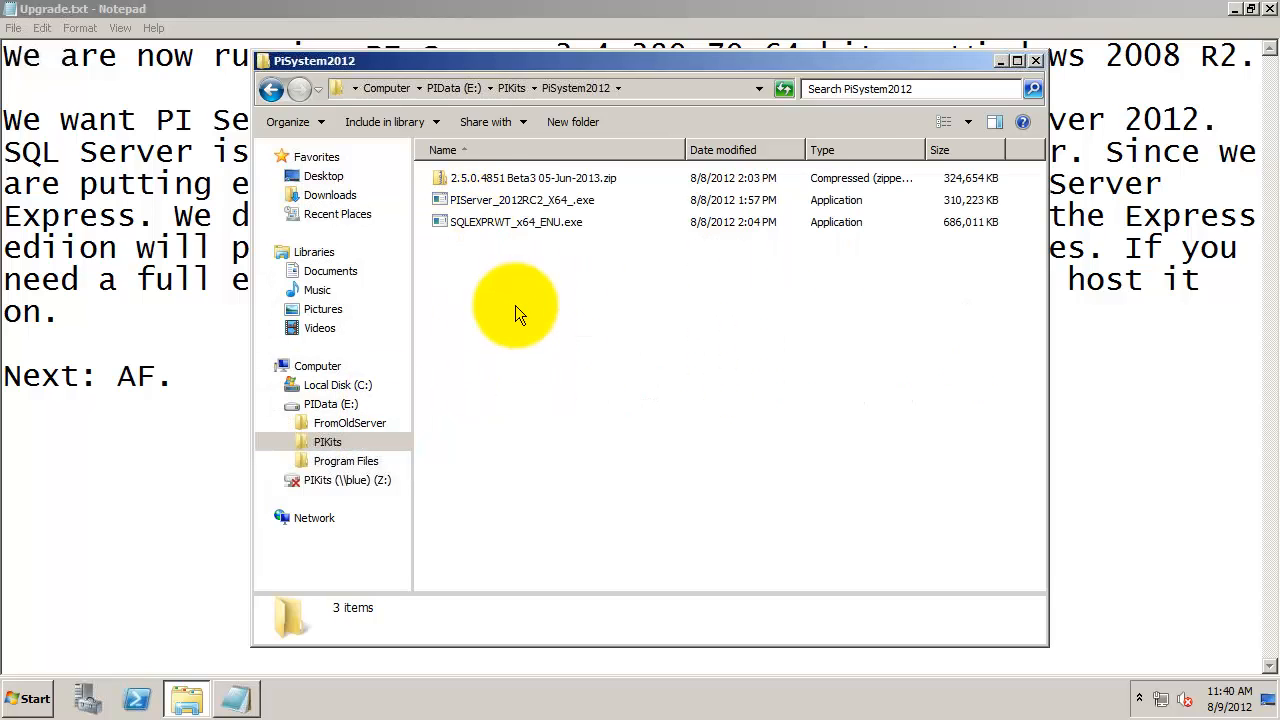
{"action": "right_click", "coordinate": [478, 183]}
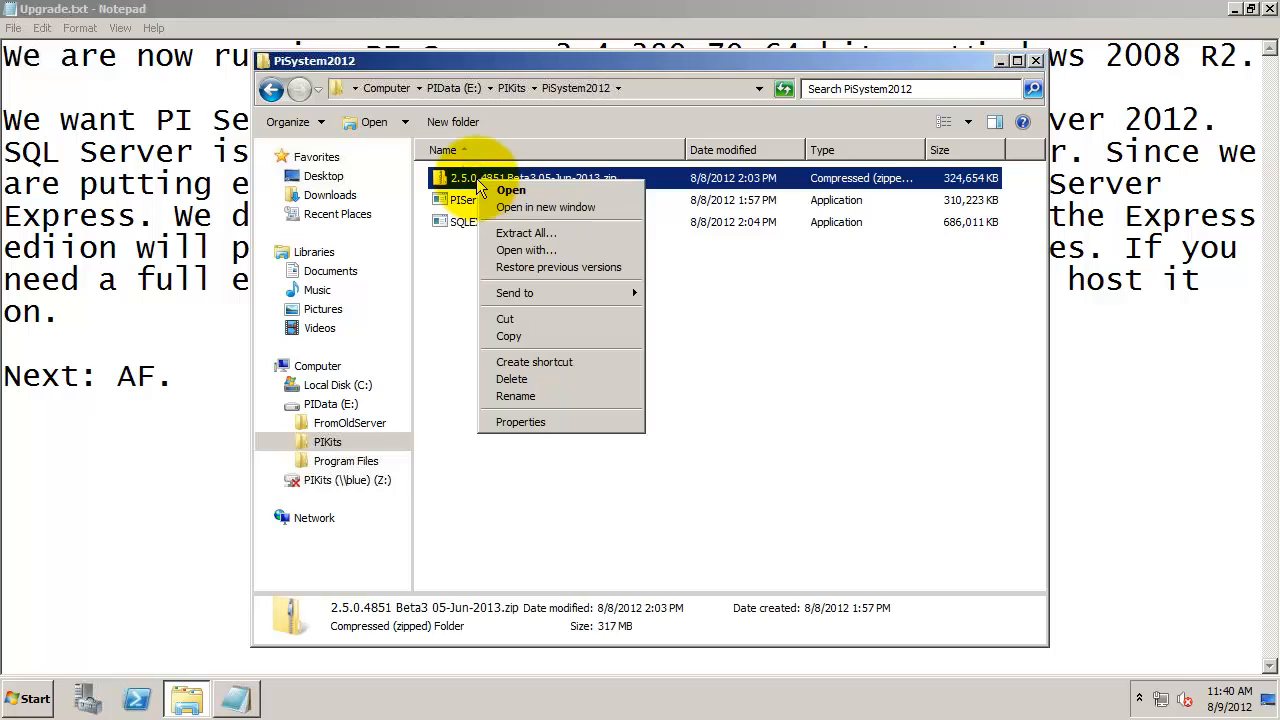
{"action": "left_click", "coordinate": [520, 229]}
{"action": "left_click", "coordinate": [820, 533]}
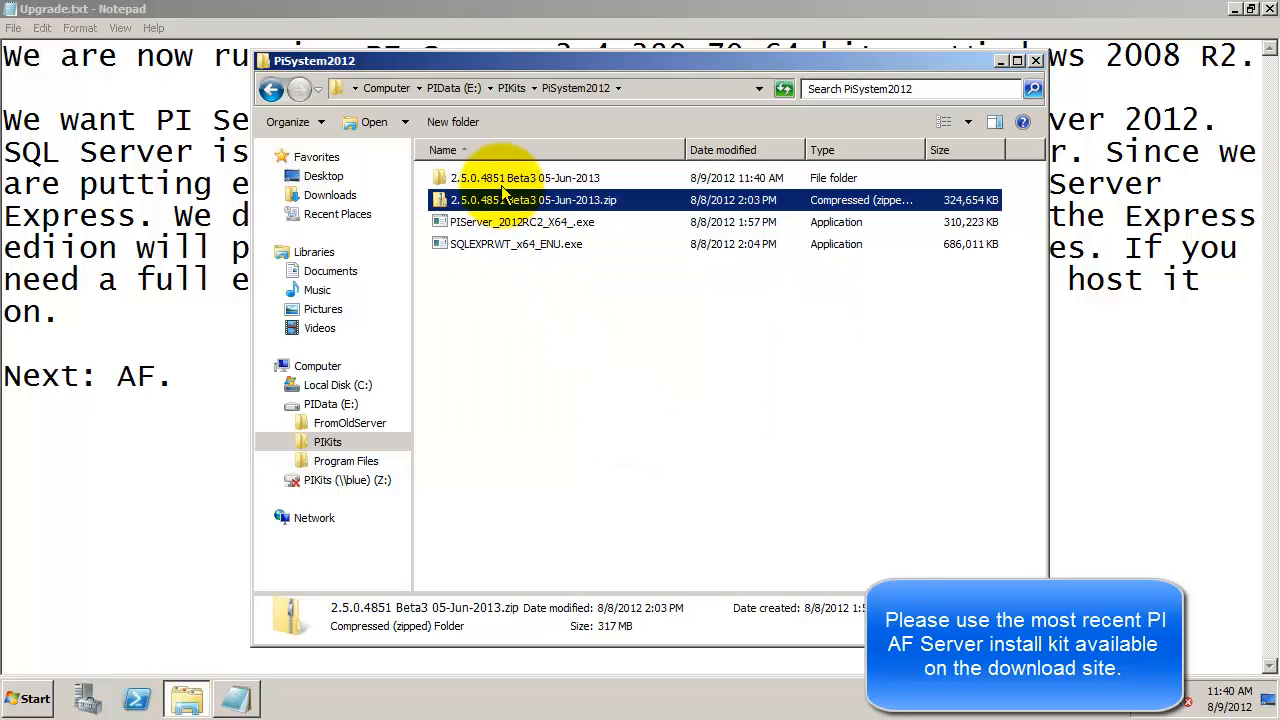
Run the AFServerWithEventFrames 2012 Beta3 installer from the extracted folder, keeping the default extraction path and accepting the listed modules.
{"action": "double_click", "coordinate": [503, 180]}
{"action": "double_click", "coordinate": [490, 180]}
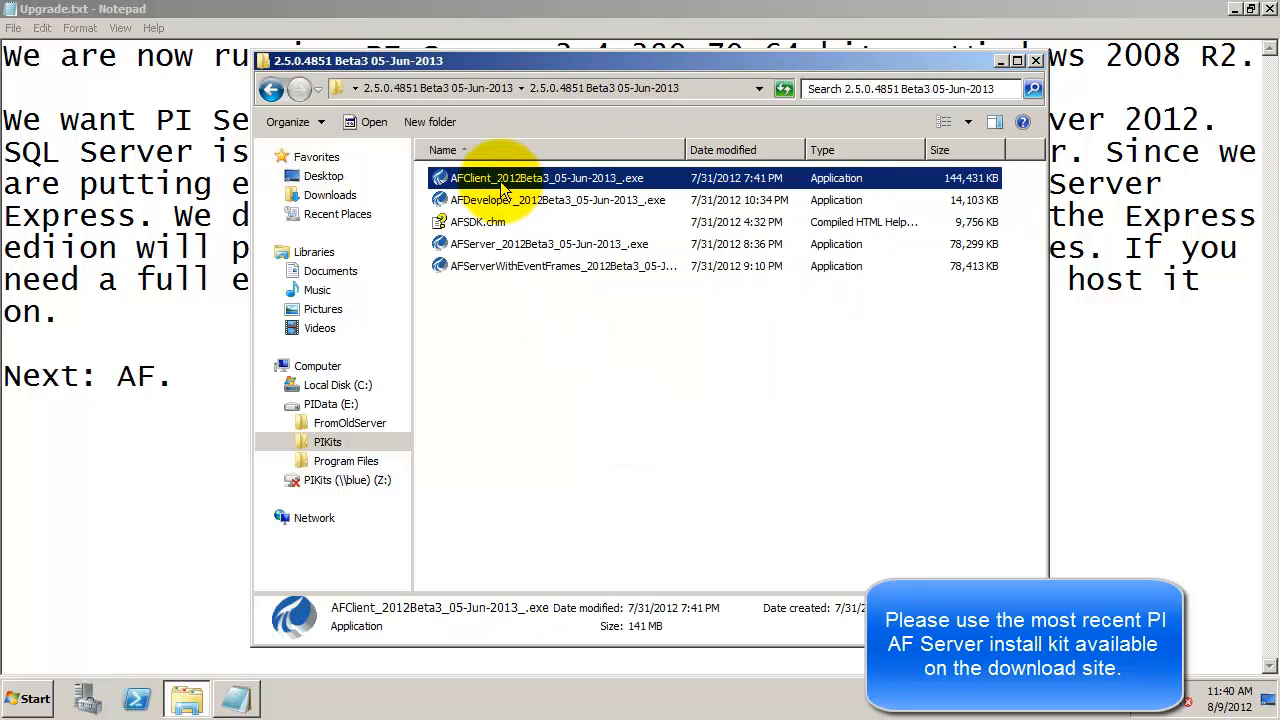
{"action": "left_click", "coordinate": [512, 246]}
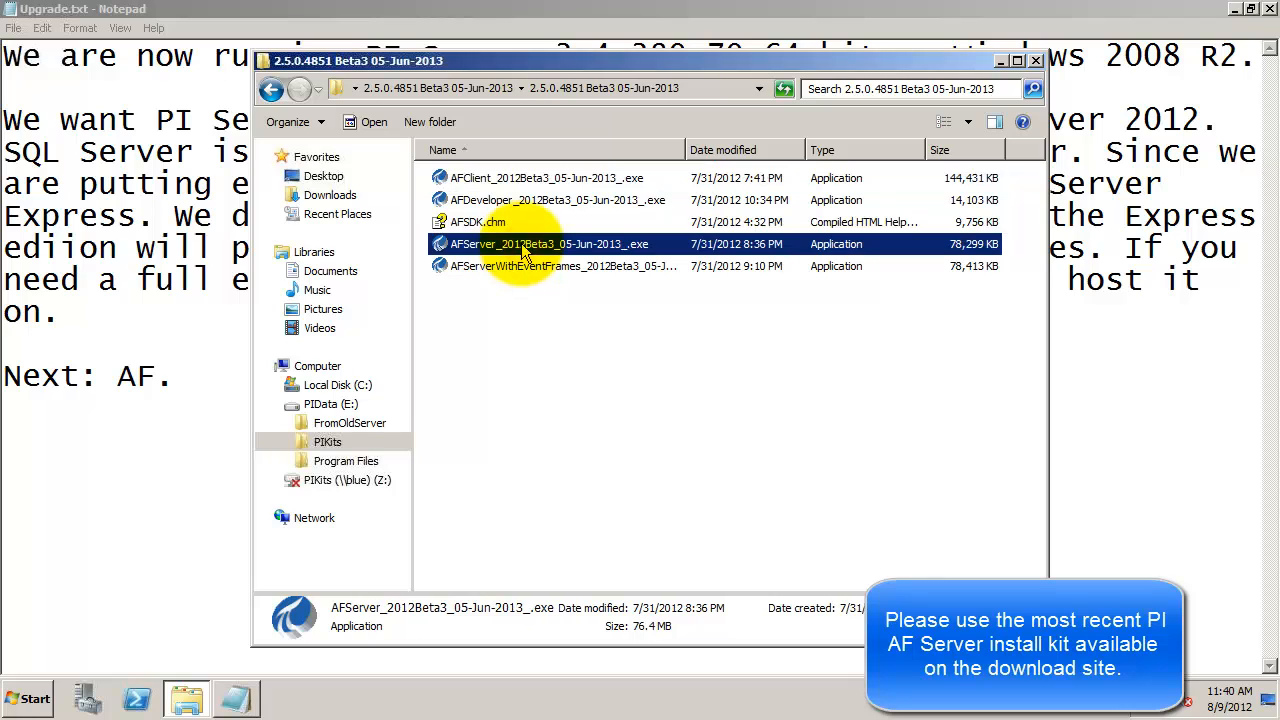
{"action": "double_click", "coordinate": [525, 268]}
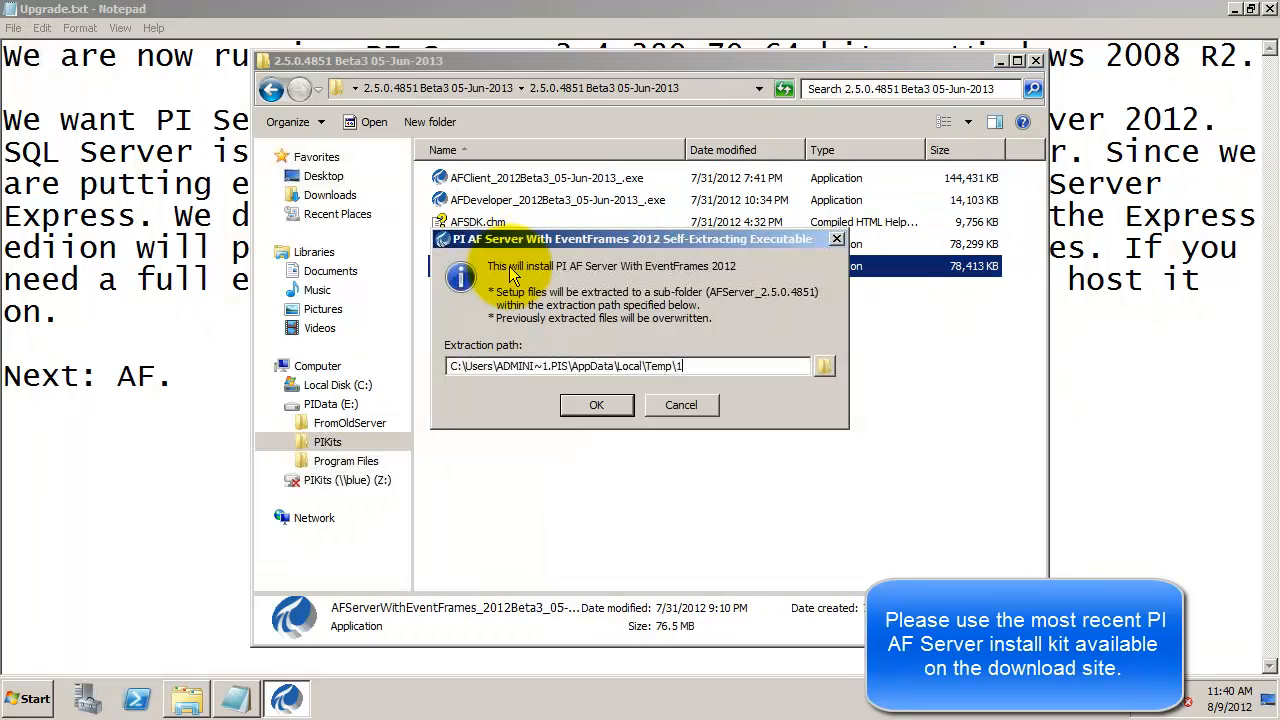
{"action": "left_click", "coordinate": [596, 408]}
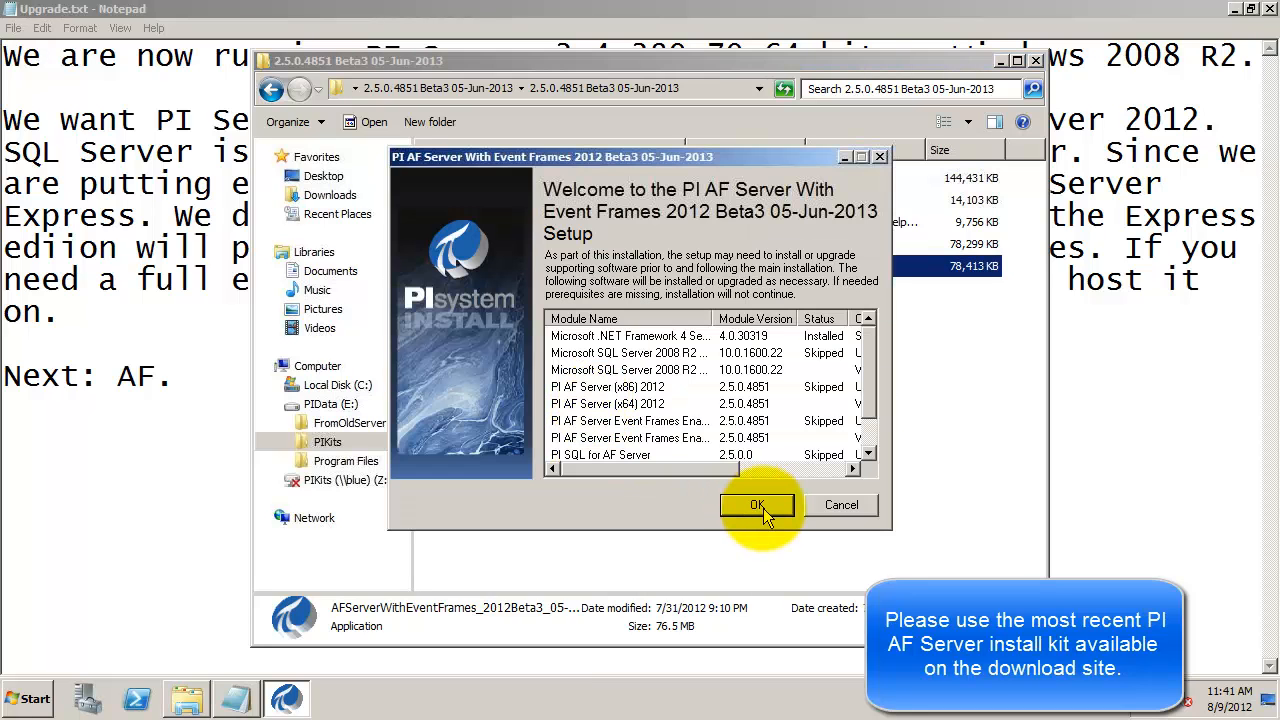
{"action": "left_click", "coordinate": [762, 512]}
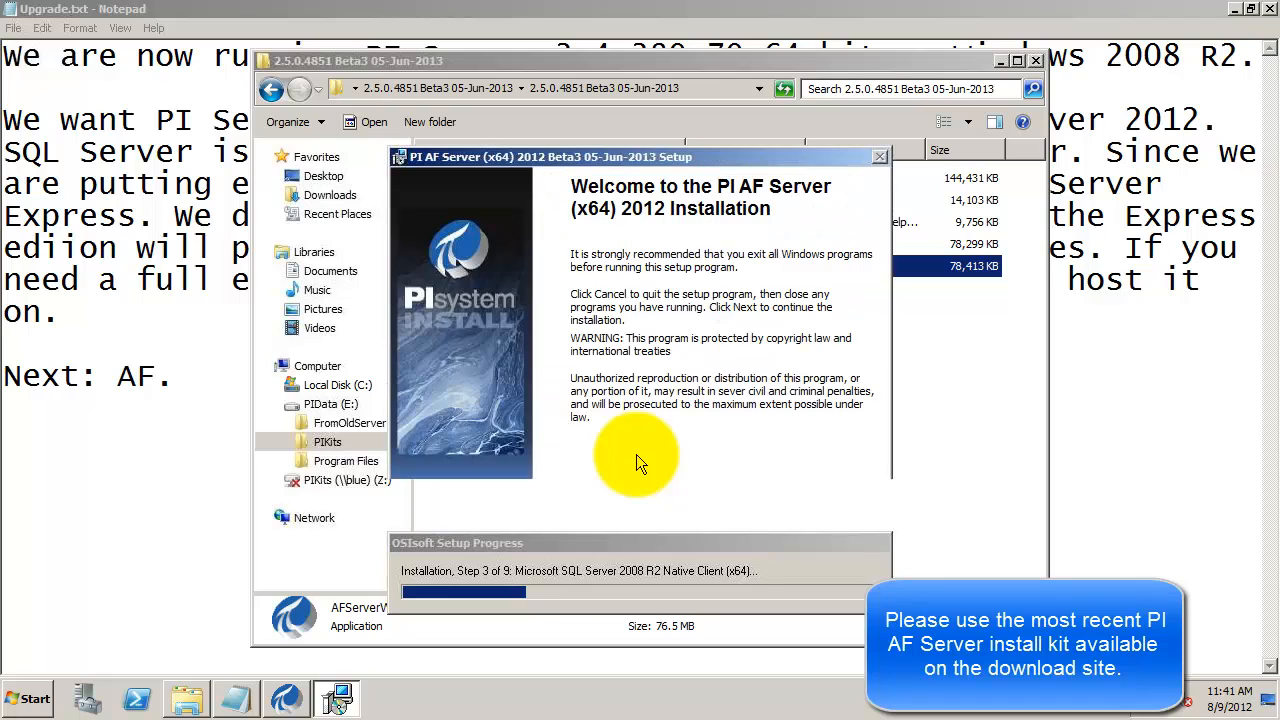
Fill in the PI AF Server user information with the full name YouTube Demo and the organization OSIsoft.
{"action": "left_click", "coordinate": [704, 503]}
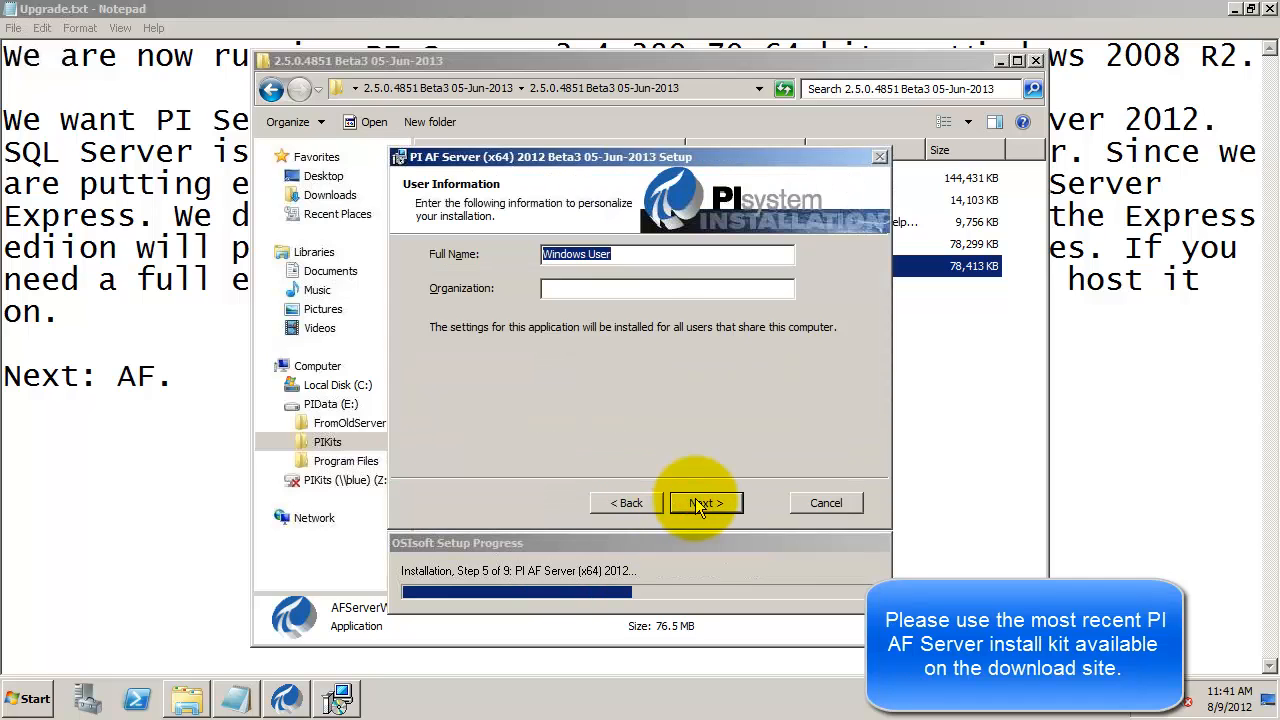
{"action": "type", "text": "YouTube Demo"}
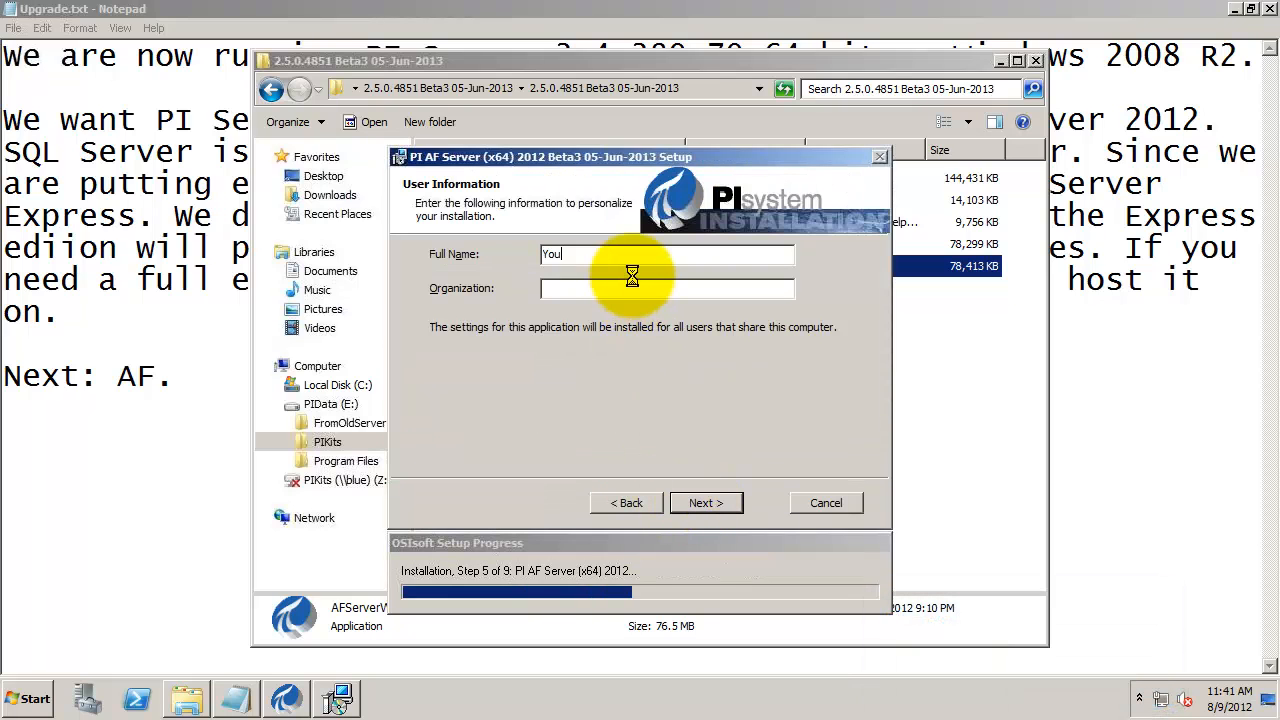
{"action": "key", "text": "Tab"}
{"action": "type", "text": "OSIsoft"}
{"action": "left_click", "coordinate": [702, 504]}
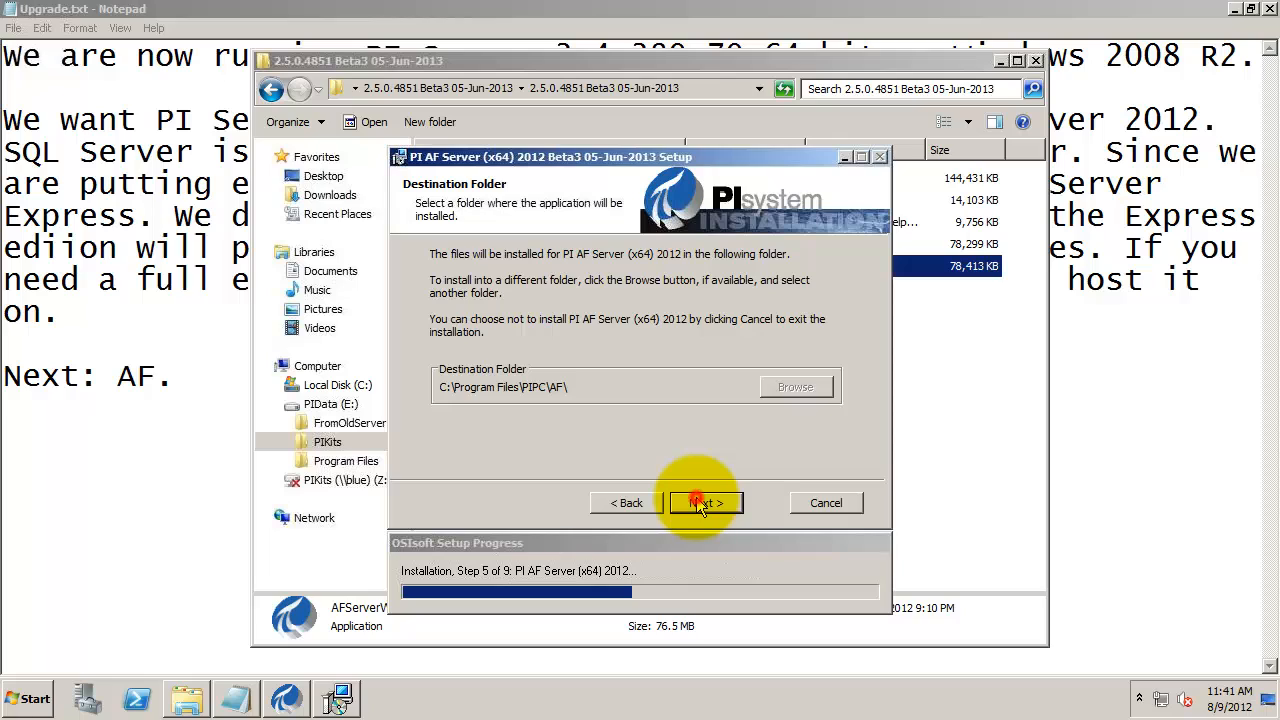
Install PI AF Server with the default destination folder, all default features and the local SQLEXPRESS instance, and close the completed setup.
{"action": "left_click", "coordinate": [702, 505]}
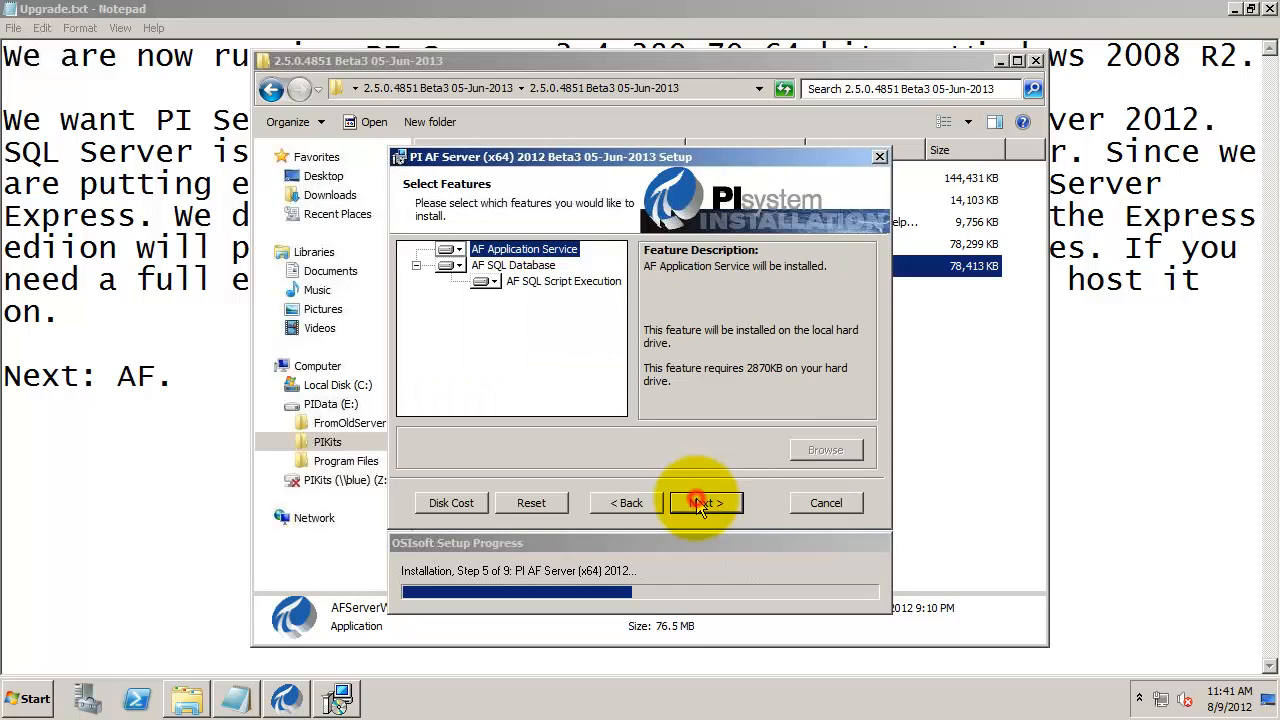
{"action": "left_click", "coordinate": [702, 505]}
{"action": "left_click", "coordinate": [701, 506]}
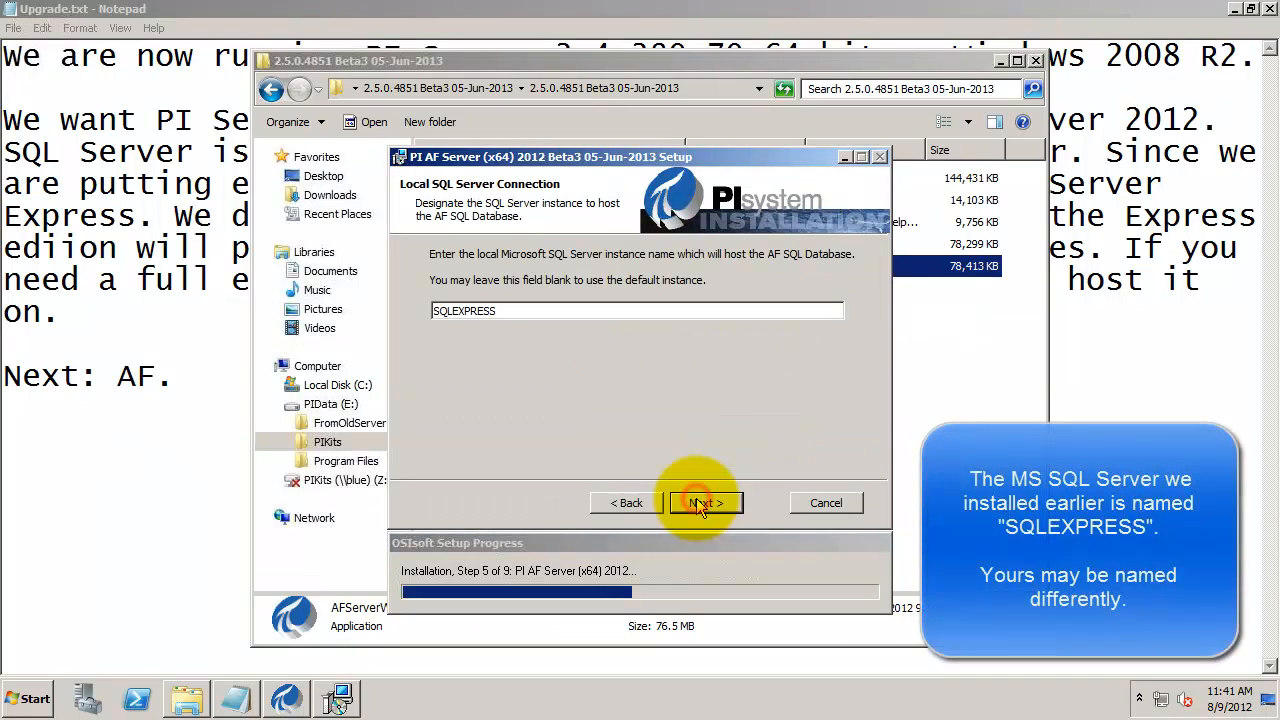
{"action": "left_click", "coordinate": [702, 505]}
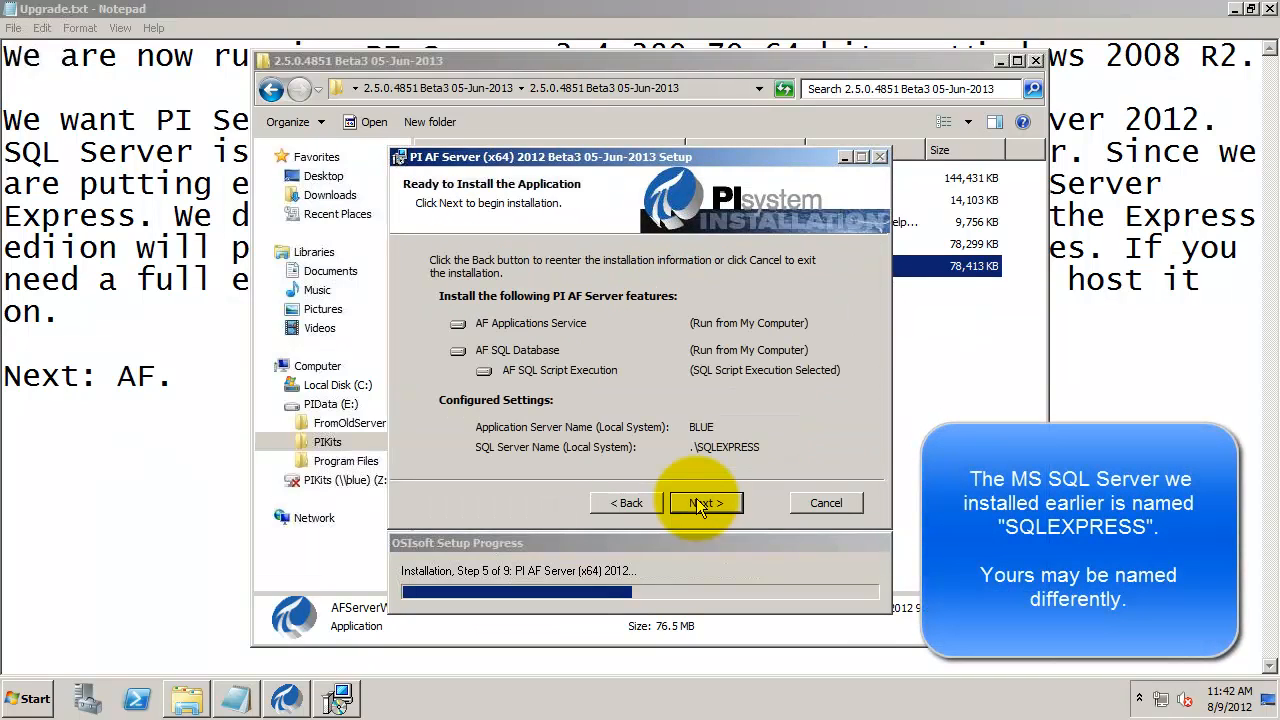
{"action": "left_click", "coordinate": [702, 505]}
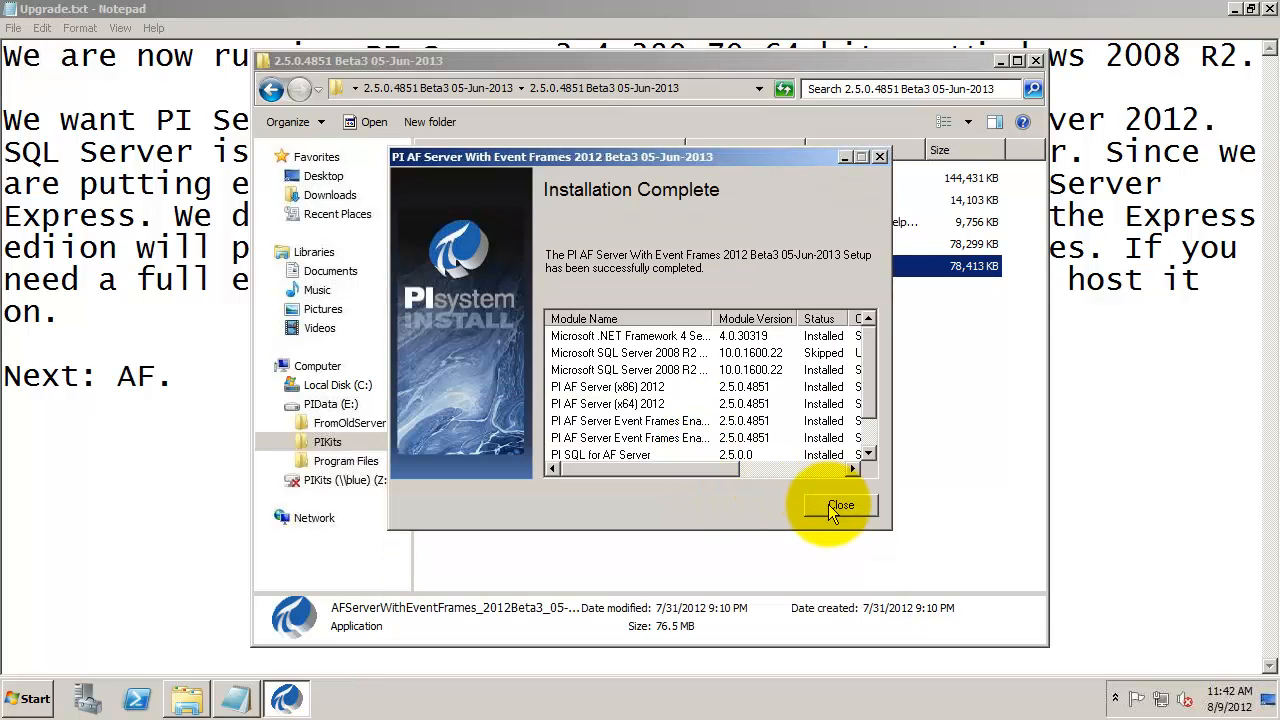
{"action": "left_click", "coordinate": [840, 505]}
Add "Make sure it's running." after "Next: AF." in the Upgrade.txt notes.
{"action": "left_click", "coordinate": [201, 371]}
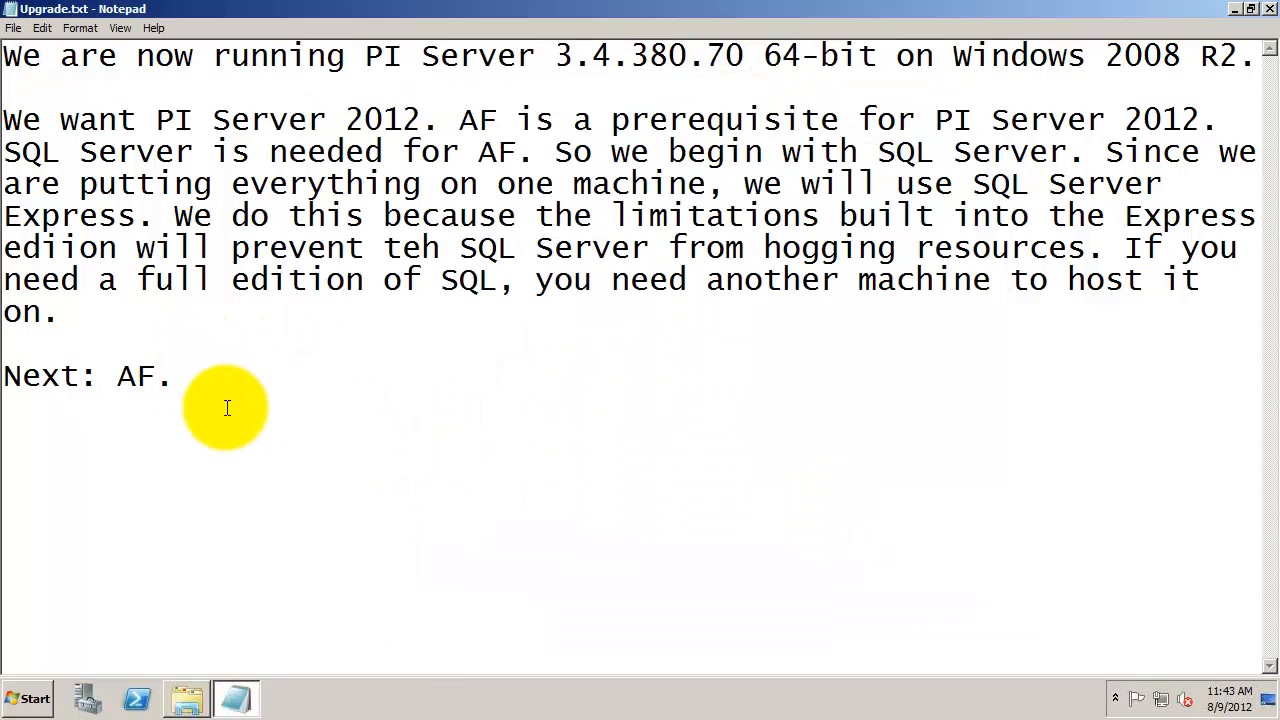
{"action": "type", "text": "."}
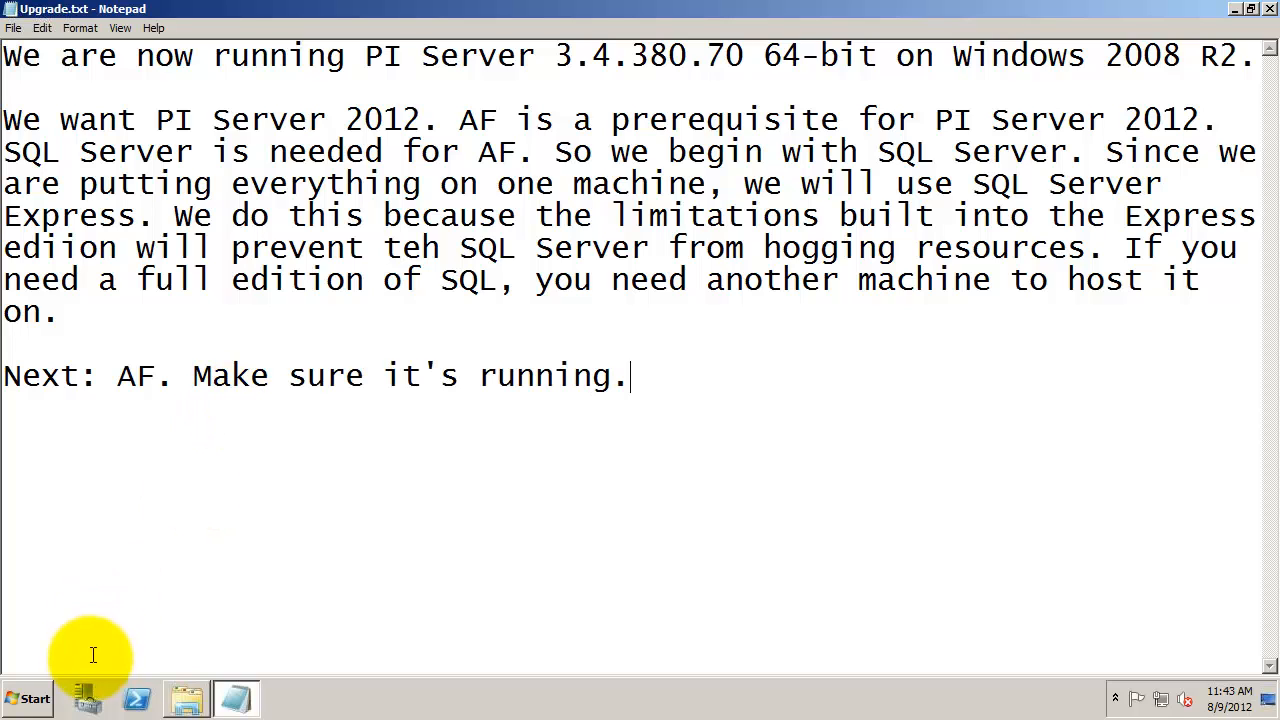
Check the status of the PI AF Server 2.x Application Service in Server Manager's services list, and minimize Server Manager.
{"action": "left_click", "coordinate": [86, 696]}
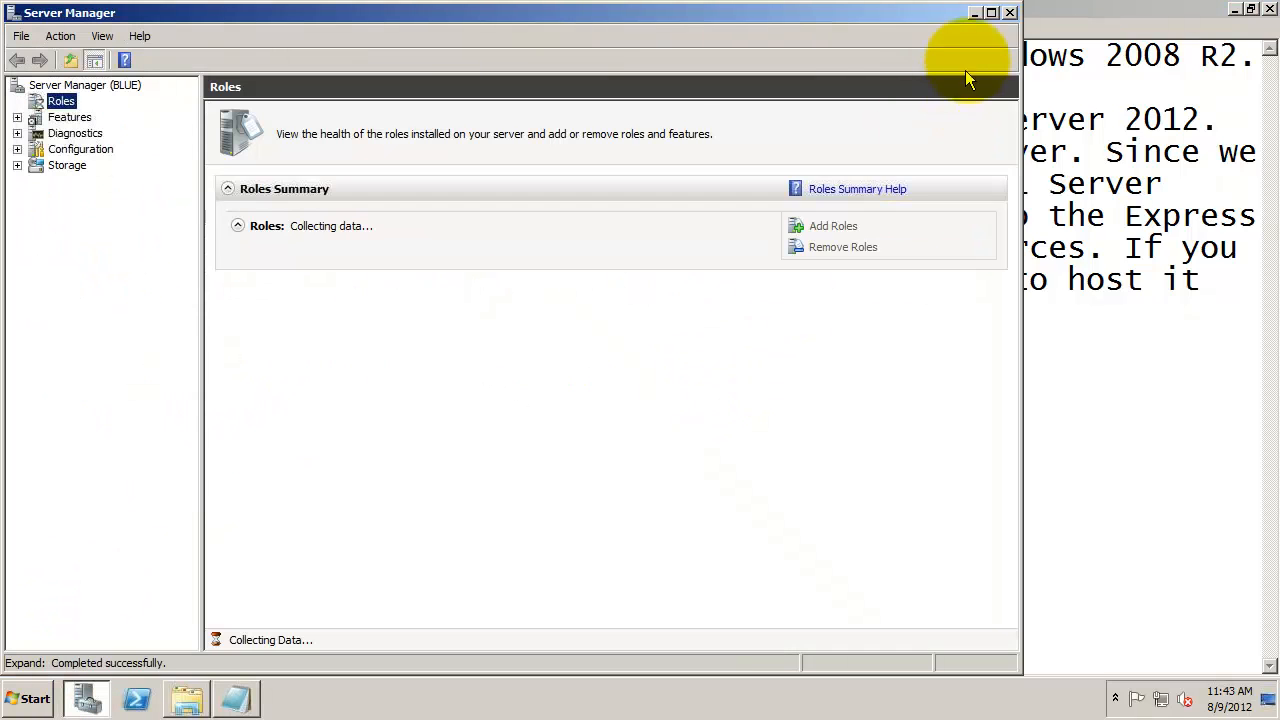
{"action": "left_click", "coordinate": [986, 20]}
{"action": "left_click", "coordinate": [13, 145]}
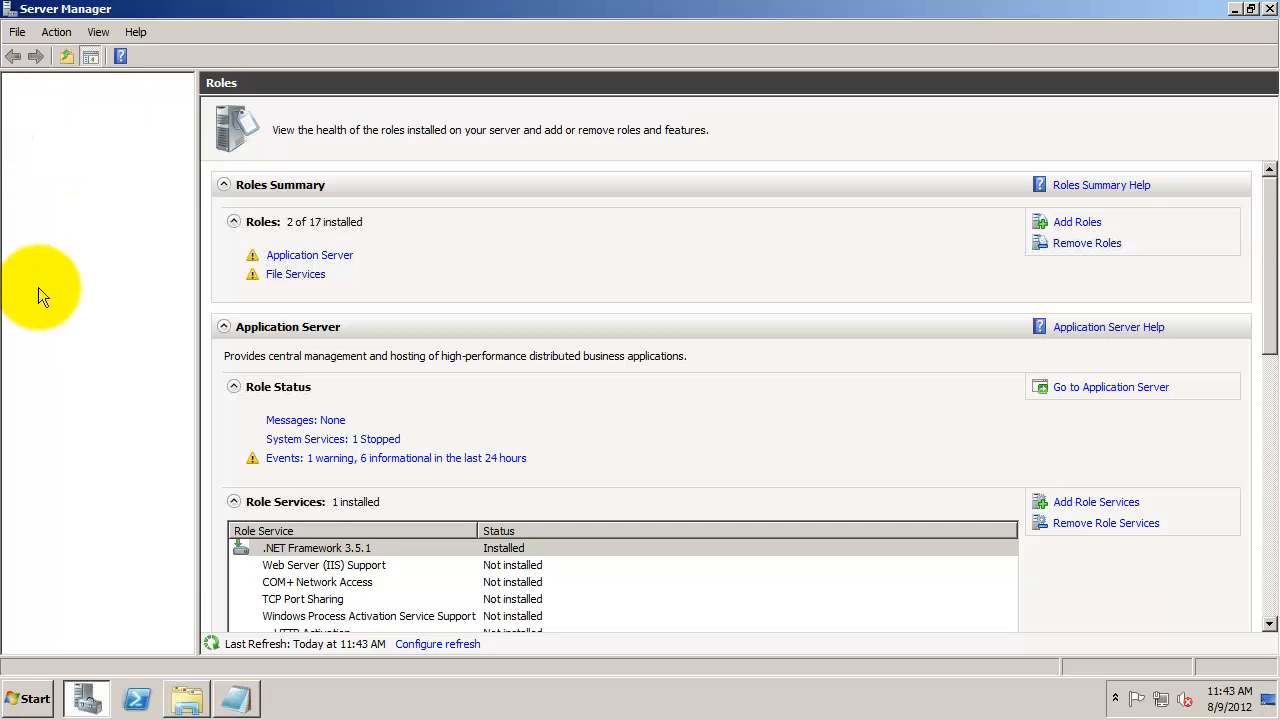
{"action": "left_click", "coordinate": [83, 193]}
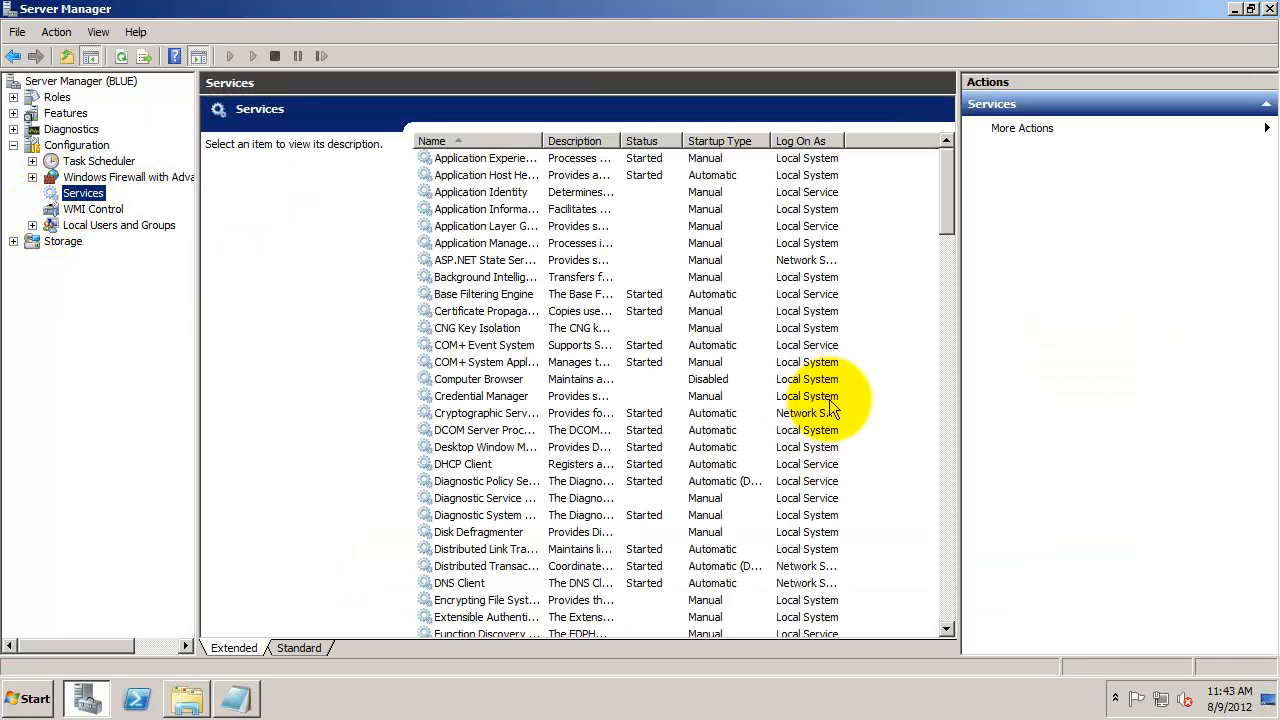
{"action": "left_click", "coordinate": [949, 508]}
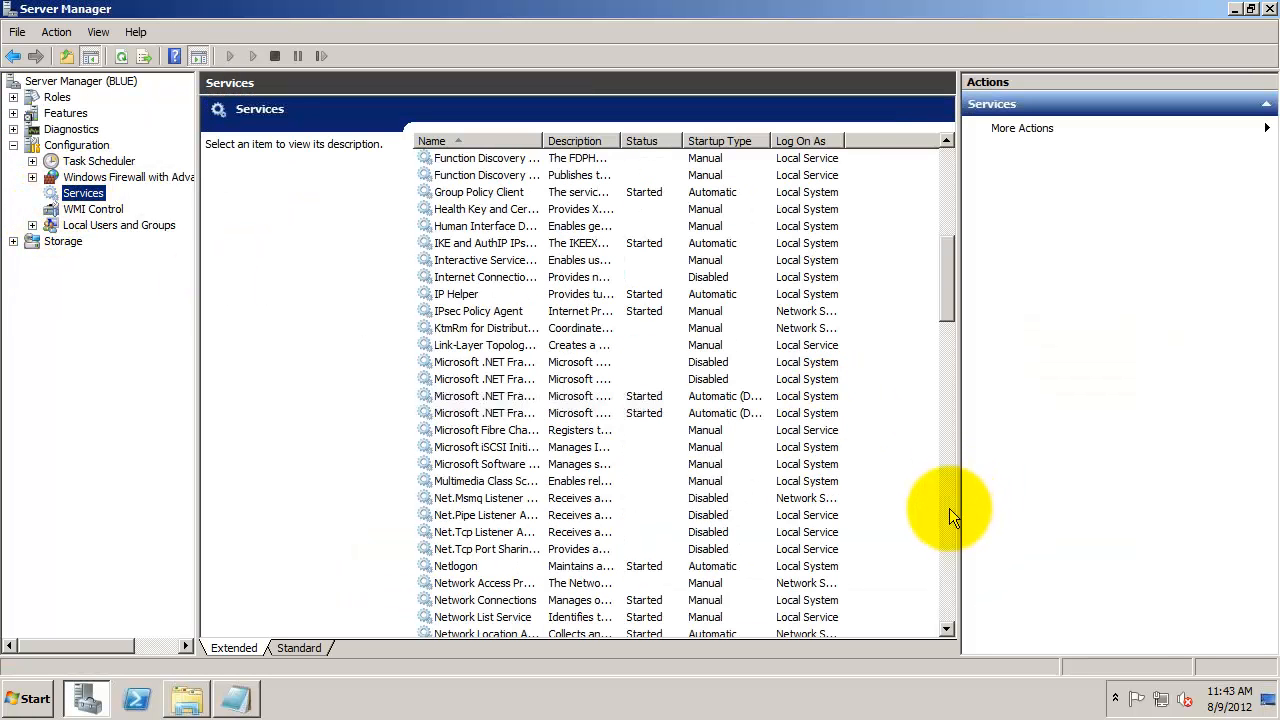
{"action": "left_click", "coordinate": [949, 508]}
{"action": "left_click", "coordinate": [529, 230]}
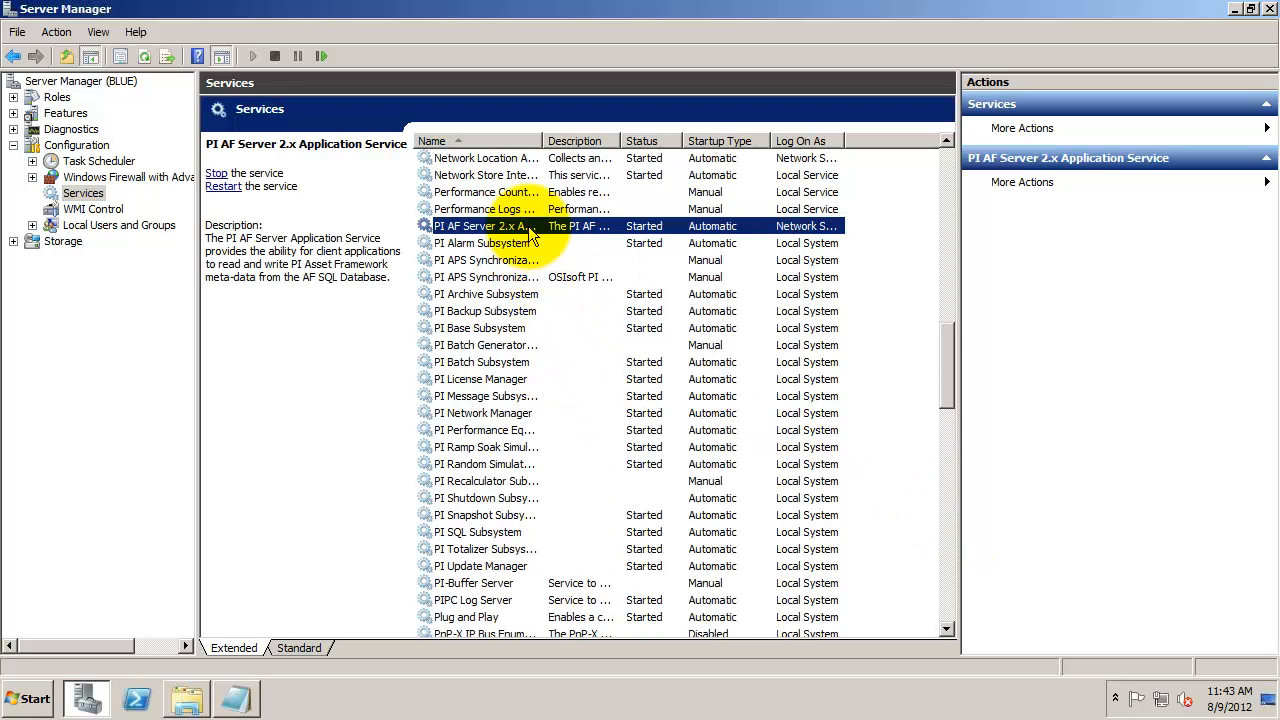
{"action": "left_click", "coordinate": [1235, 9]}
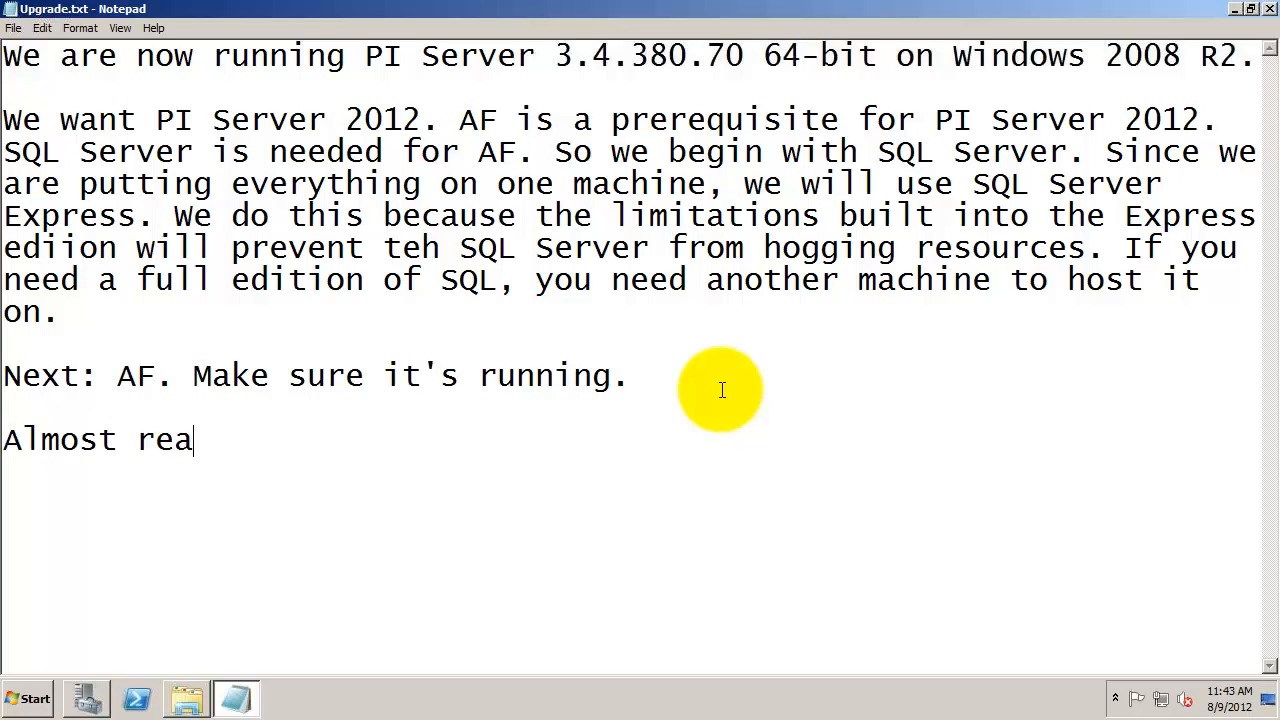
Finish the note "Almost ready to upgrade the PI Server, but first, health checks." in Upgrade.txt, correcting the typo in "health".
{"action": "type", "text": "dy to upgrade the PI Server, but first, healthc checks"}
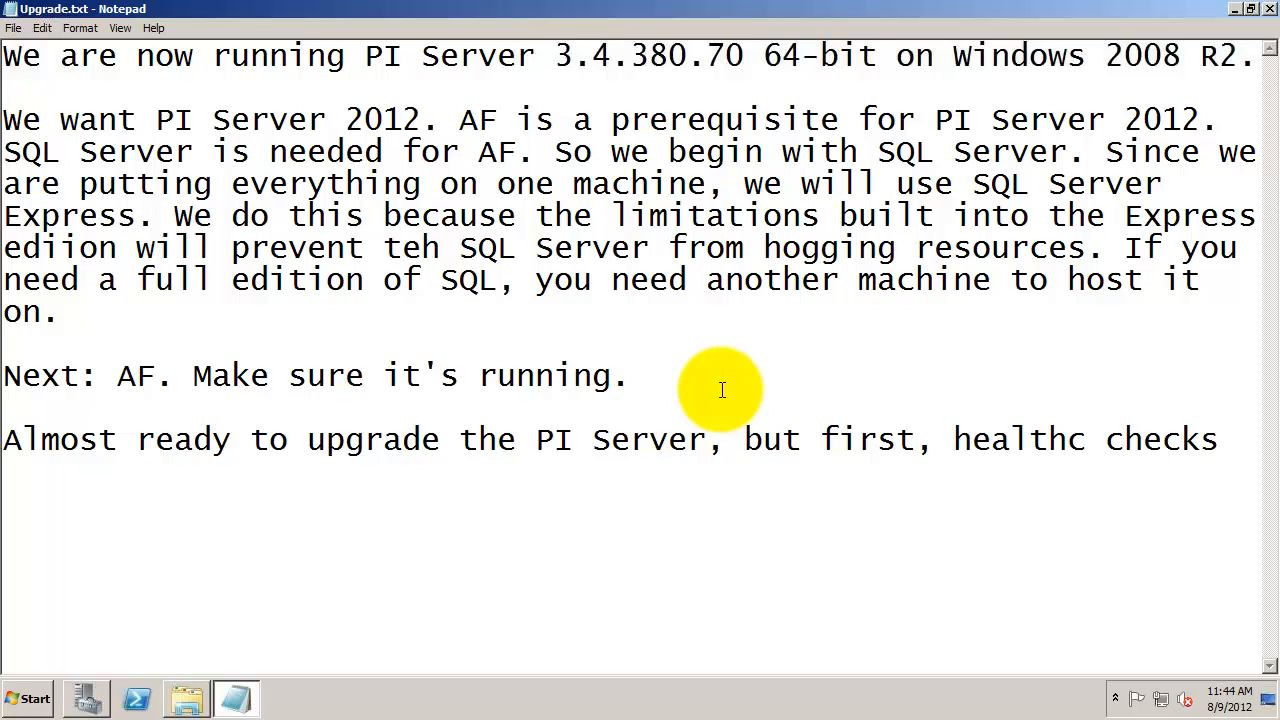
{"action": "left_click", "coordinate": [1088, 440]}
{"action": "key", "text": "BackSpace"}
{"action": "left_click", "coordinate": [1225, 440]}
{"action": "type", "text": "."}
Open PI System Management Tools maximized and retrieve the server's PI message log for the last five minutes.
{"action": "left_click", "coordinate": [30, 698]}
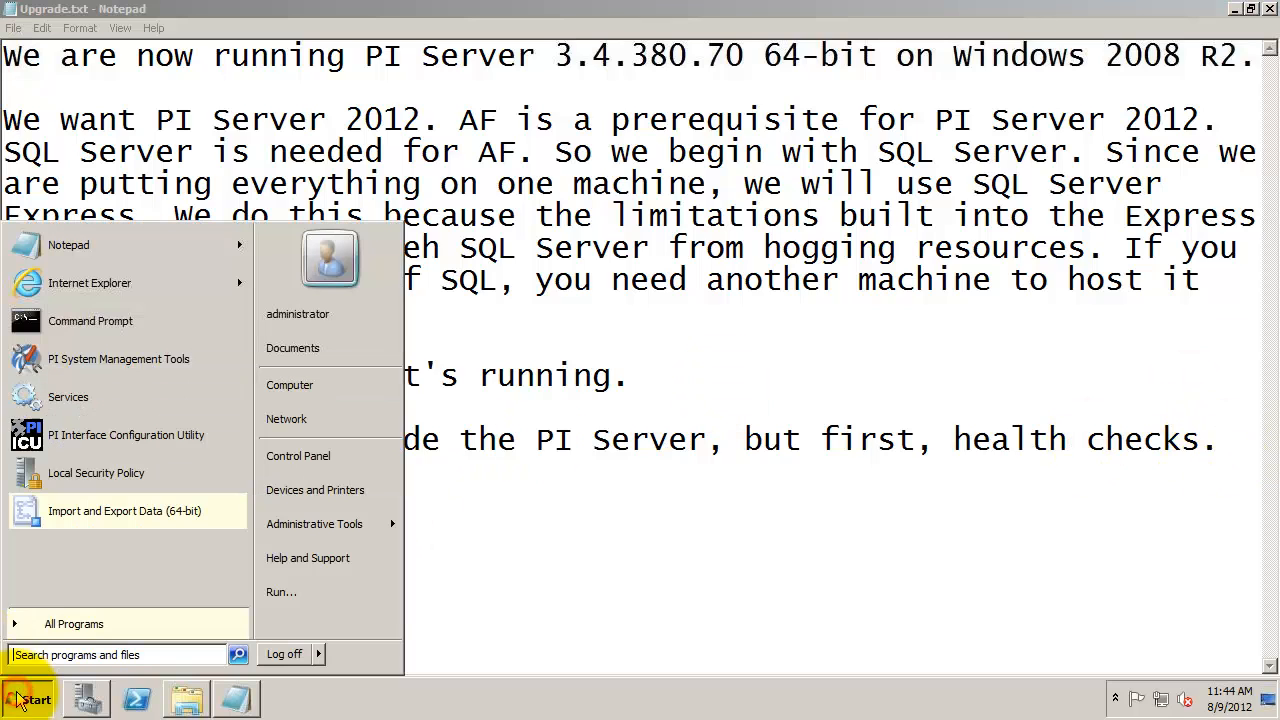
{"action": "left_click", "coordinate": [81, 359]}
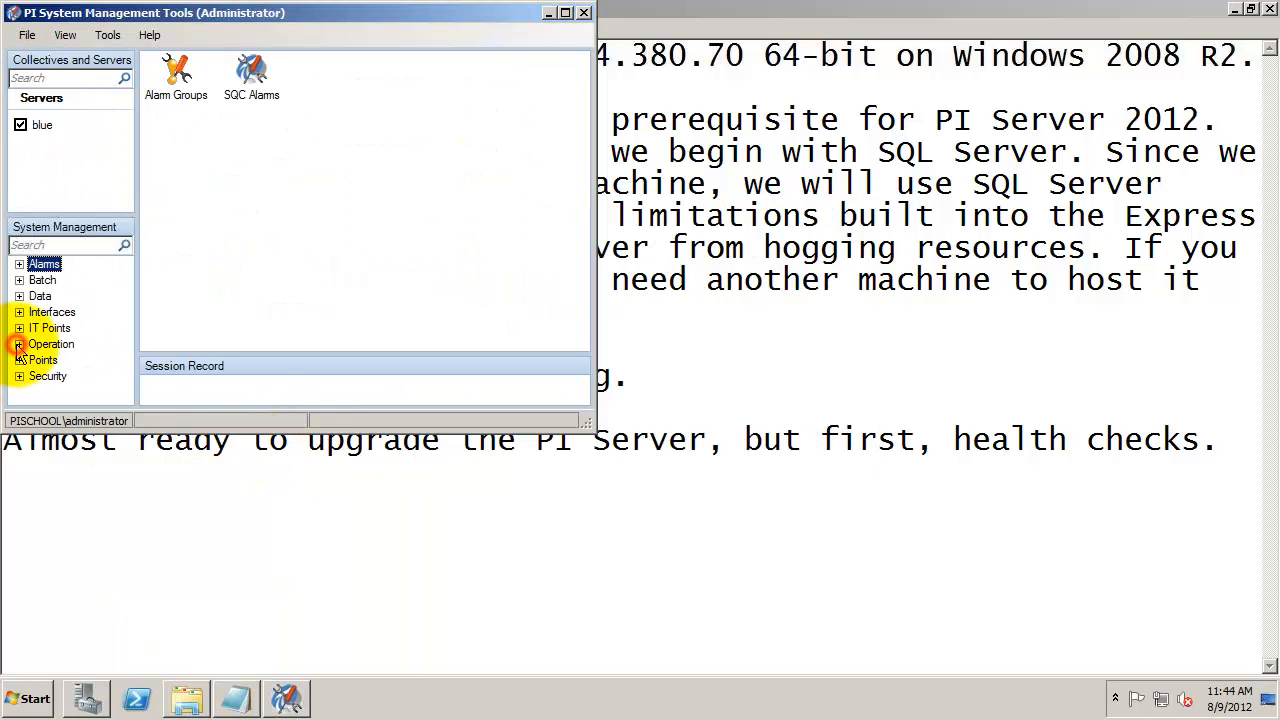
{"action": "left_click", "coordinate": [19, 344]}
{"action": "left_click", "coordinate": [79, 344]}
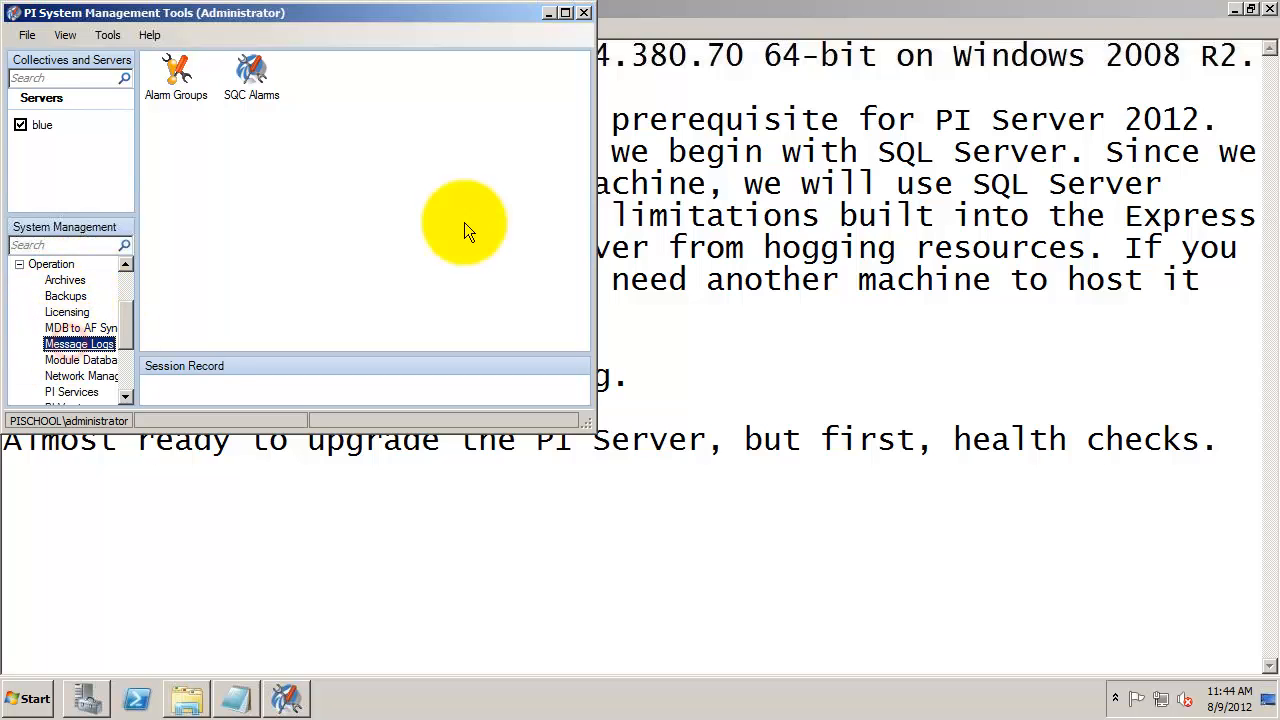
{"action": "left_click", "coordinate": [565, 13]}
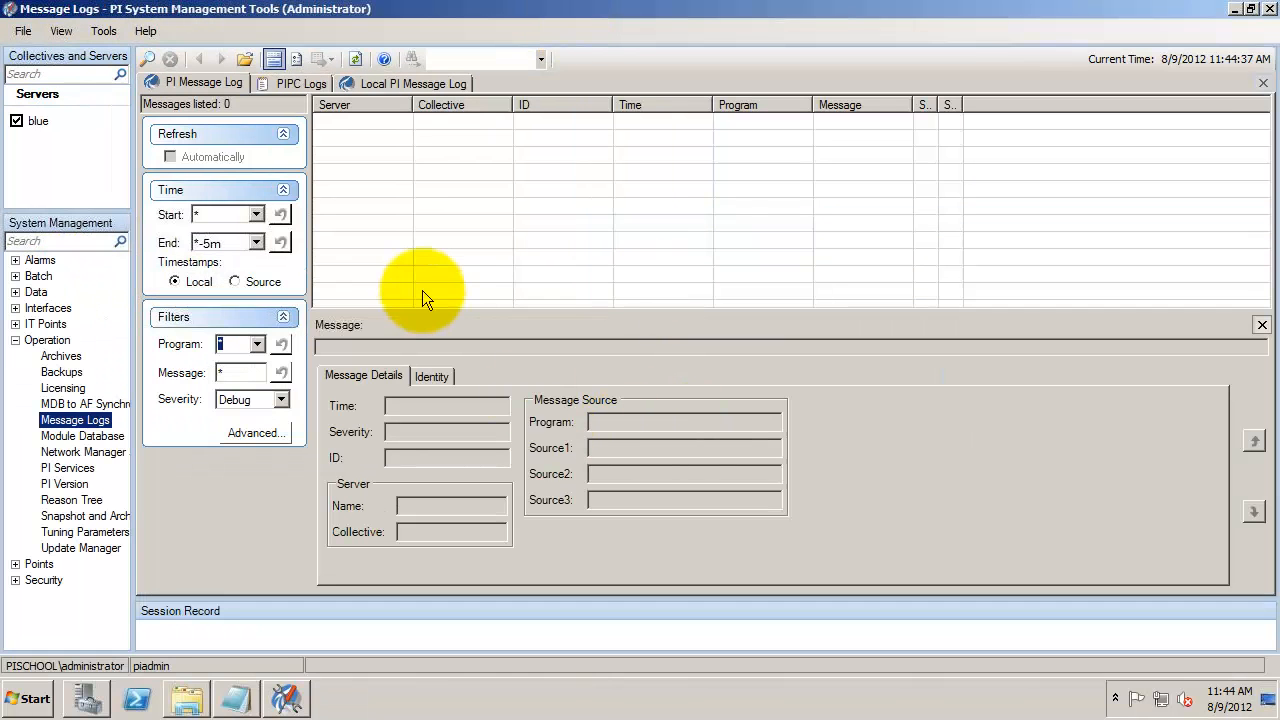
{"action": "left_click", "coordinate": [145, 59]}
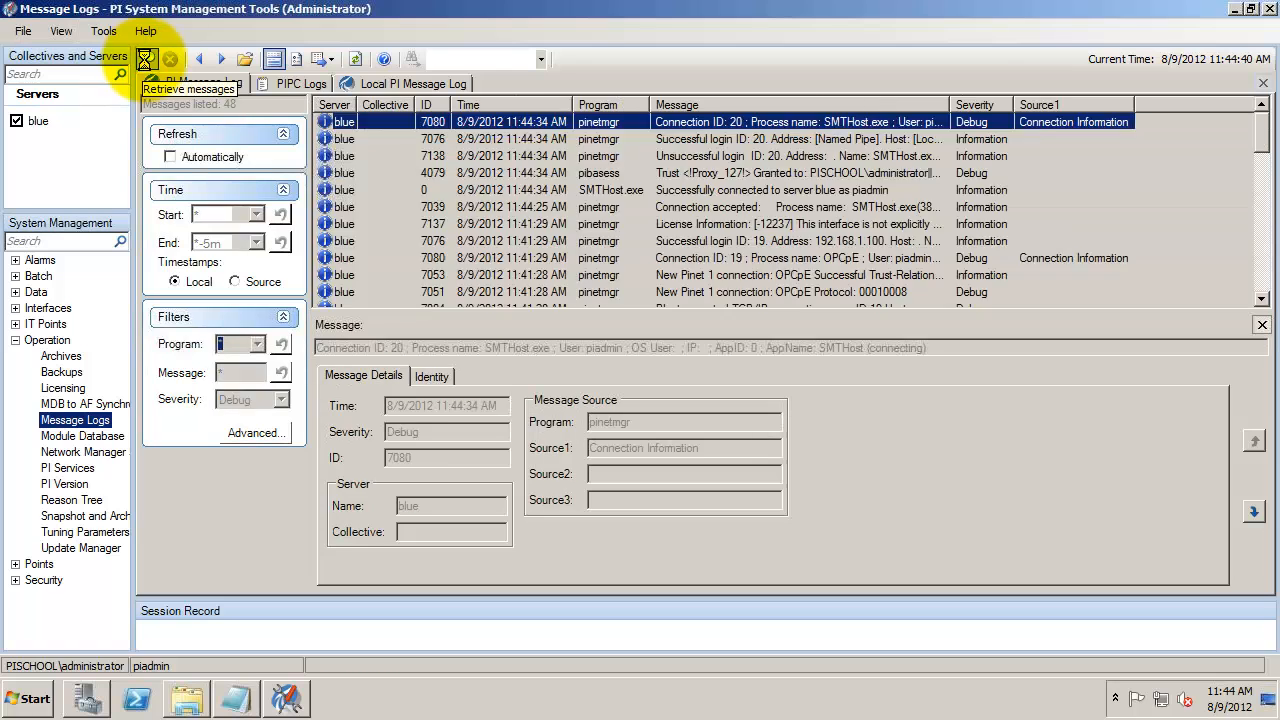
Filter the PI message log by Information and then Warning severity, and extend its end time to *-2h.
{"action": "left_click", "coordinate": [1258, 240]}
{"action": "left_click", "coordinate": [281, 399]}
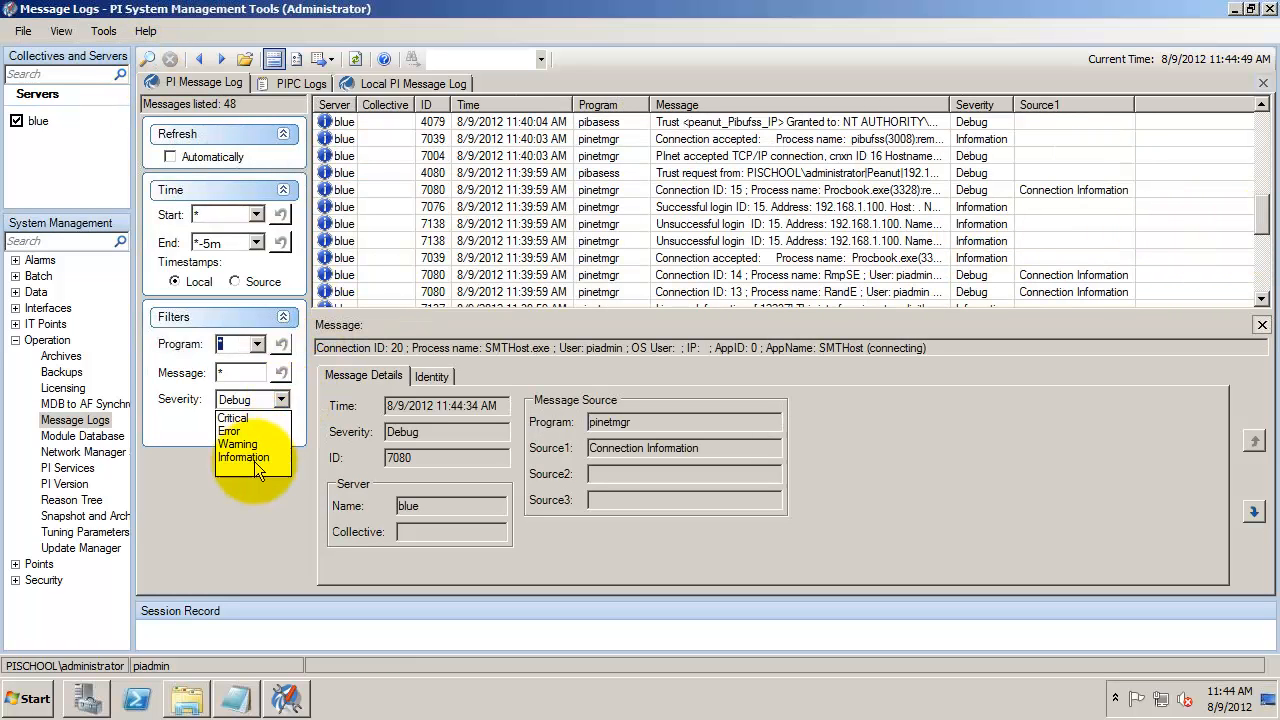
{"action": "left_click", "coordinate": [254, 458]}
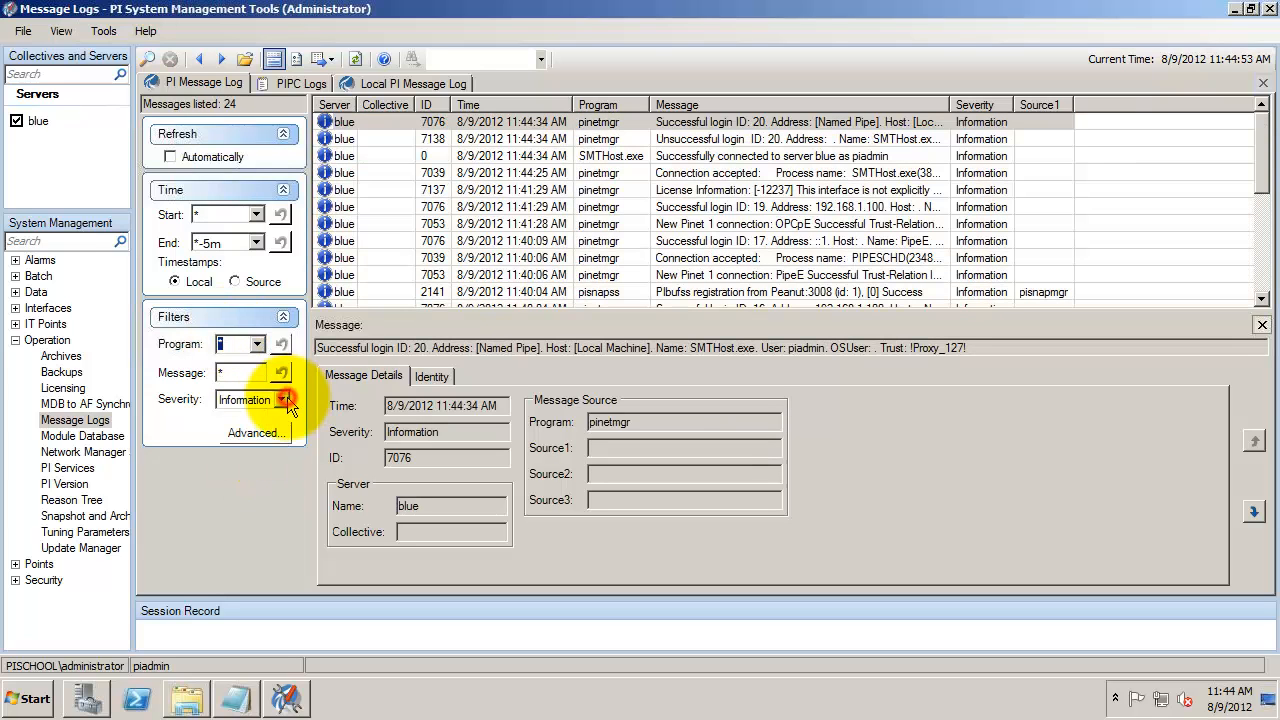
{"action": "left_click", "coordinate": [286, 401]}
{"action": "left_click", "coordinate": [245, 446]}
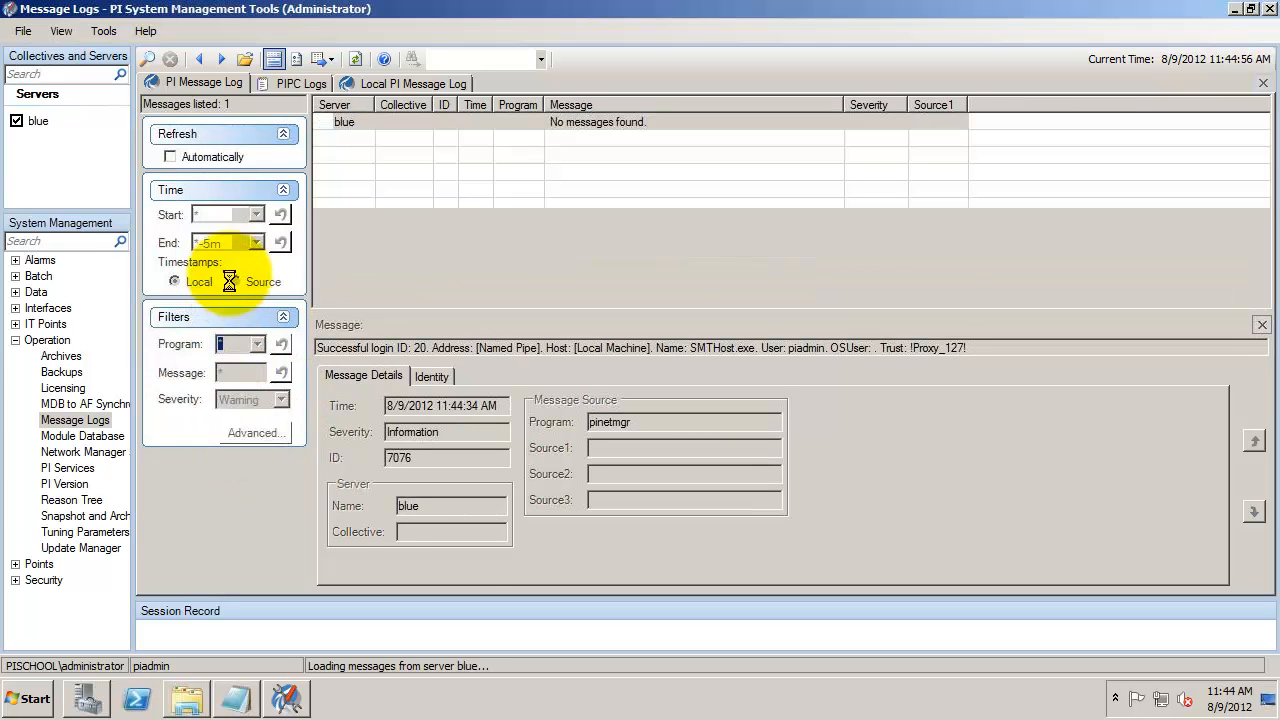
{"action": "double_click", "coordinate": [211, 245]}
{"action": "left_click", "coordinate": [205, 243]}
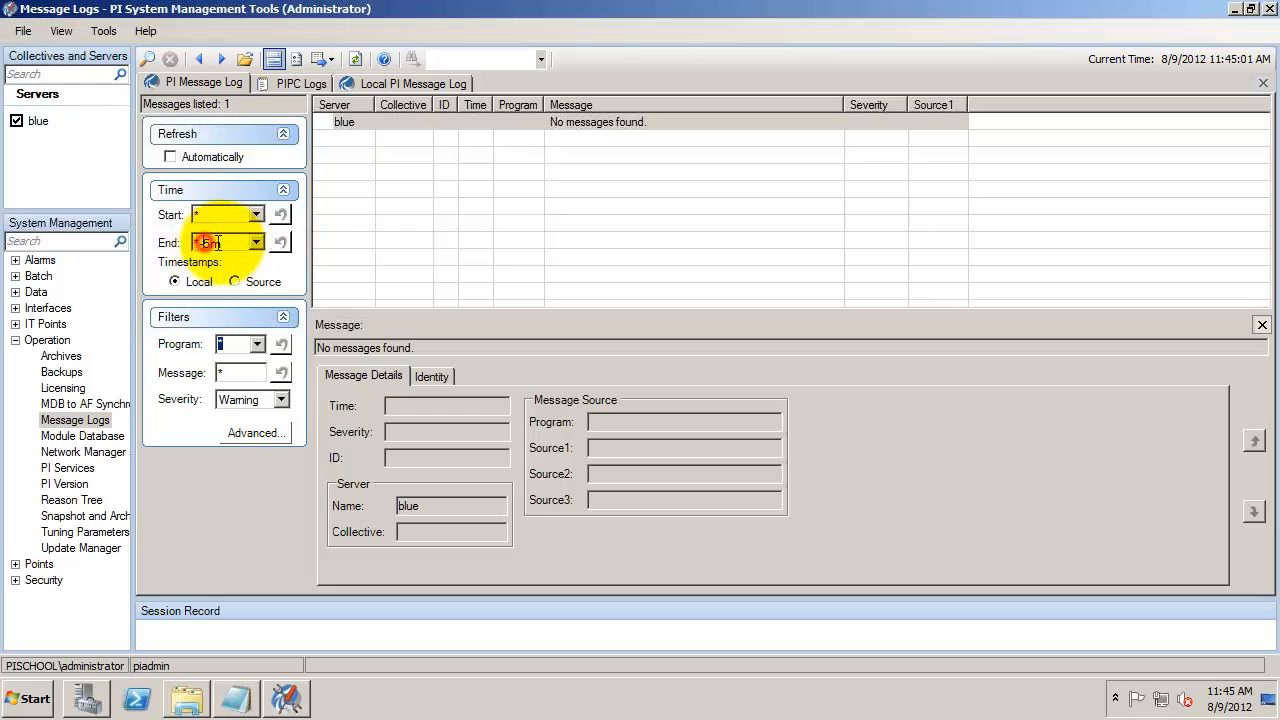
{"action": "left_click_drag", "start_coordinate": [211, 243], "coordinate": [232, 243]}
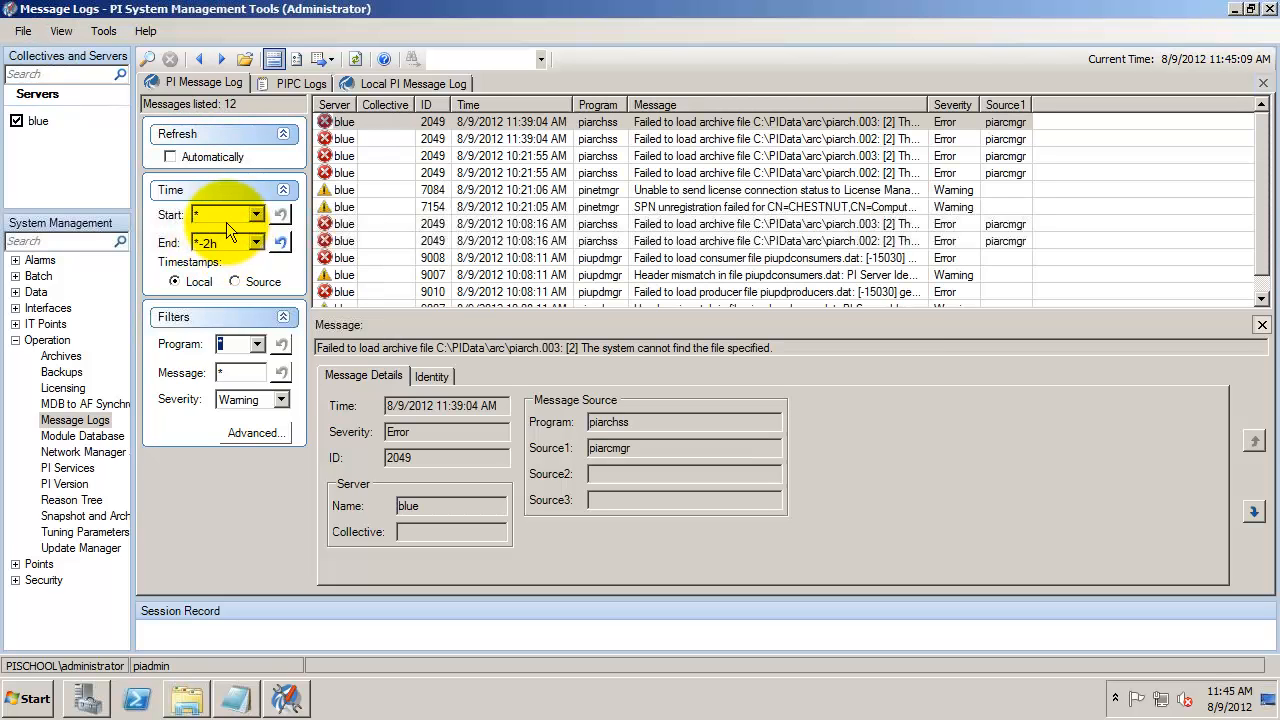
Examine the filtered PI log's error and warning messages, including the archive loading, piupdproducers.dat and SPN unregistration entries.
{"action": "left_click", "coordinate": [850, 122]}
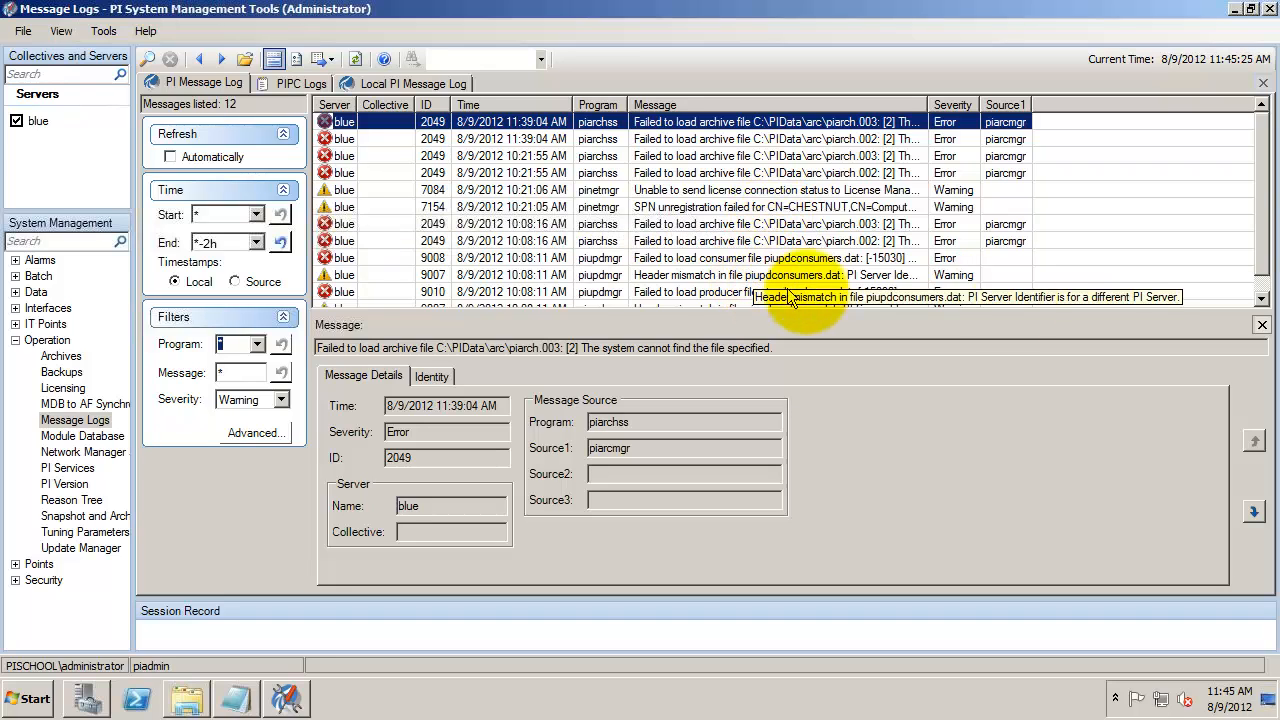
{"action": "left_click", "coordinate": [1262, 296]}
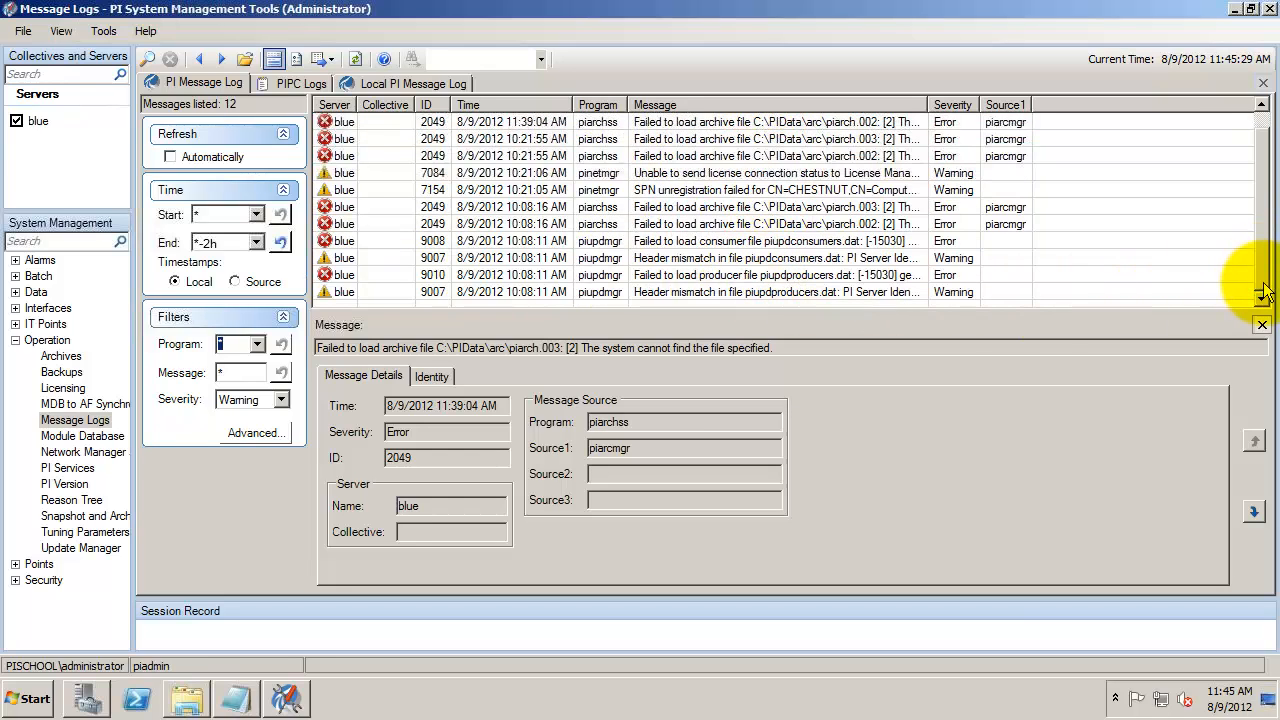
{"action": "left_click", "coordinate": [893, 277]}
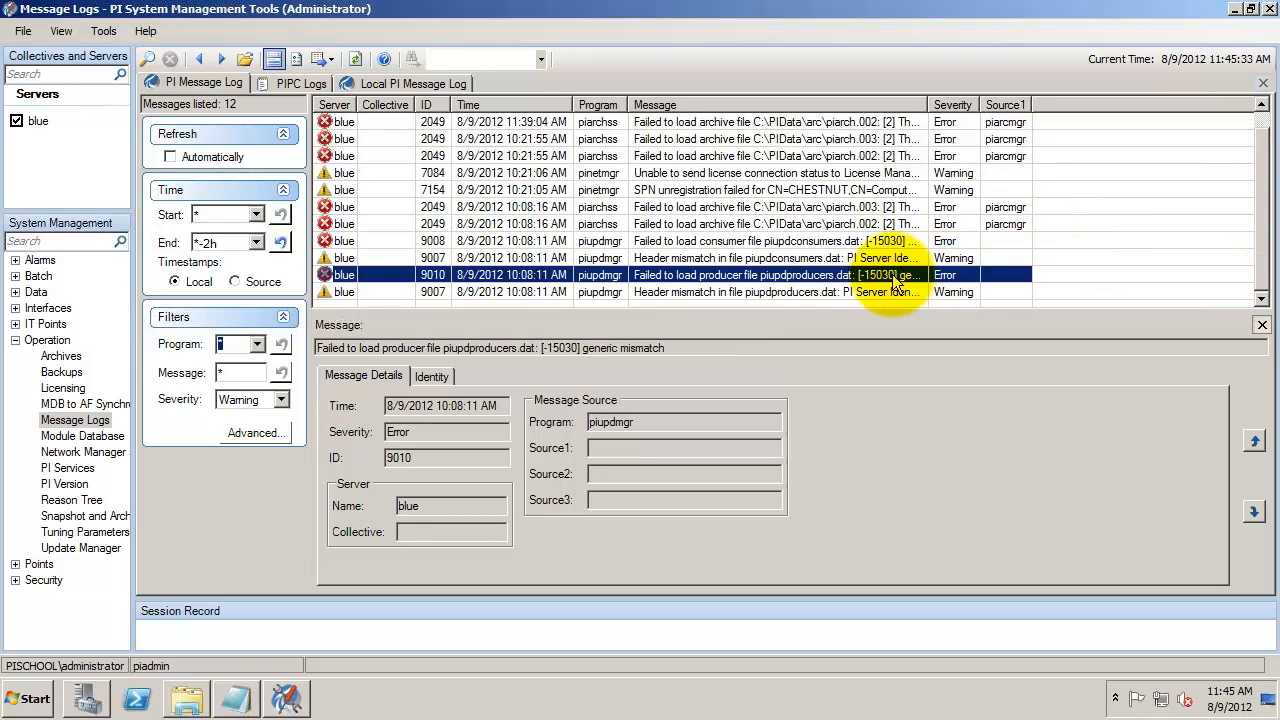
{"action": "left_click", "coordinate": [857, 191]}
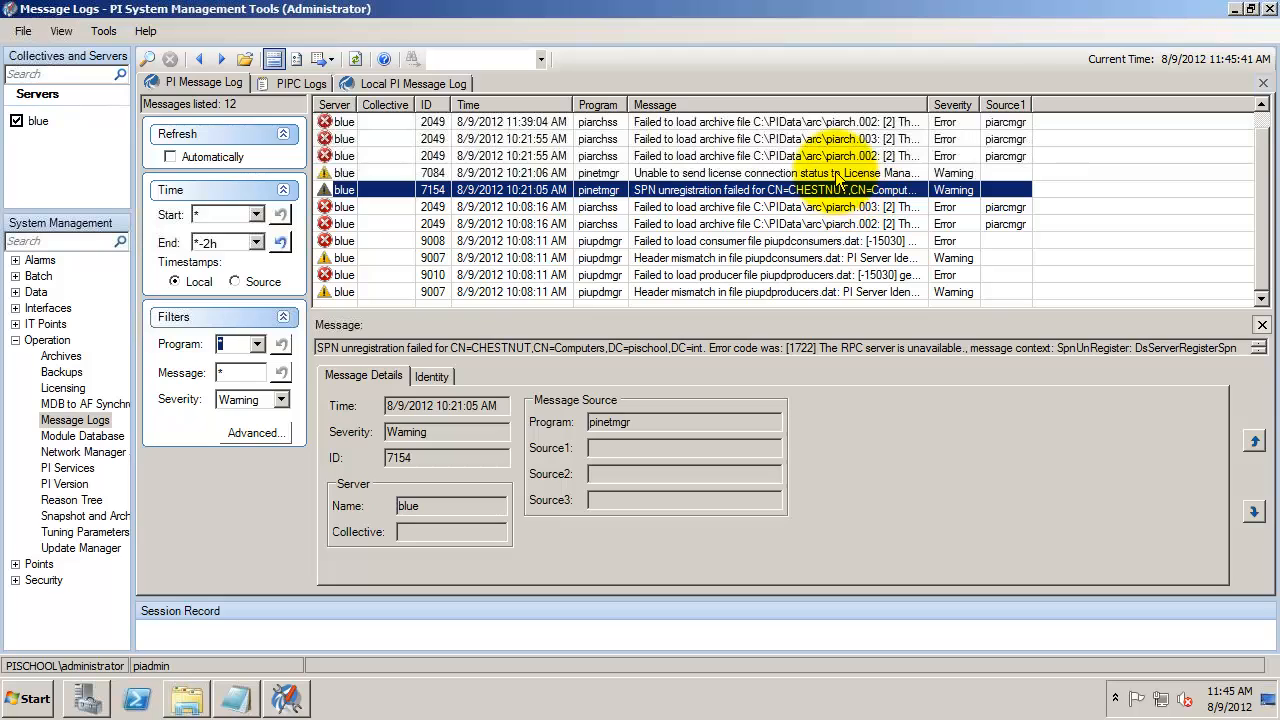
{"action": "left_click", "coordinate": [838, 174]}
{"action": "left_click", "coordinate": [840, 157]}
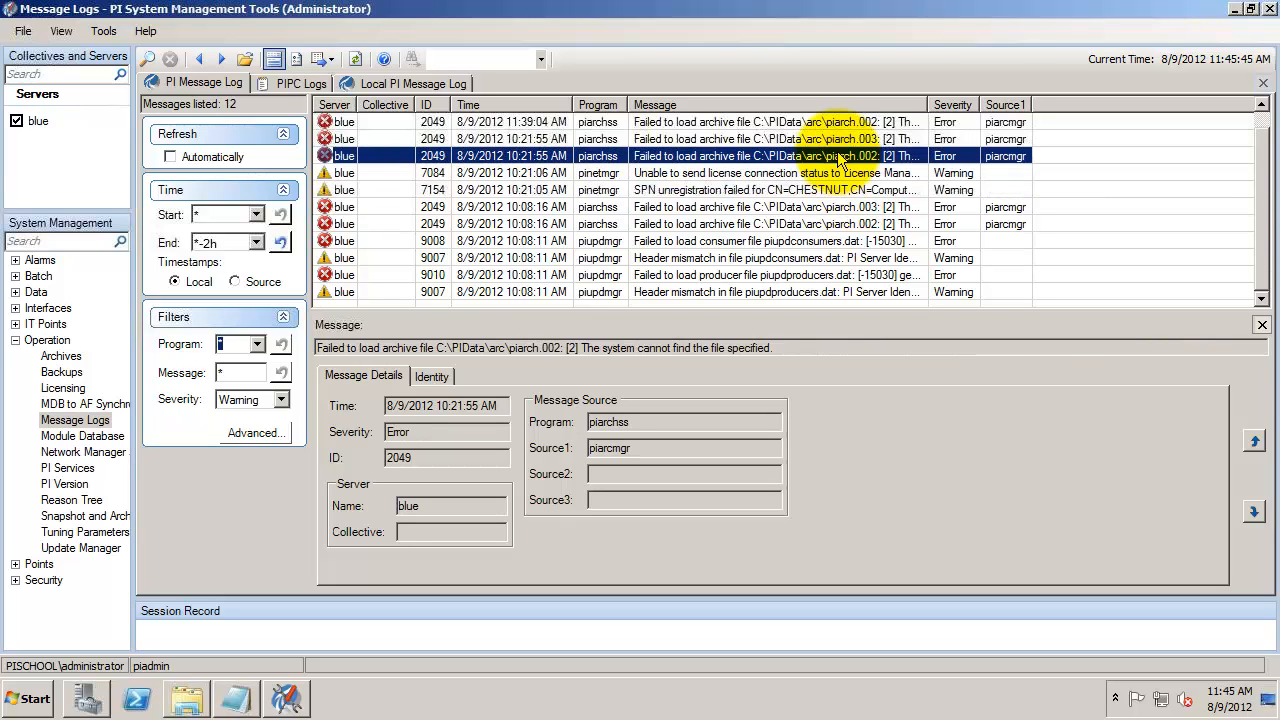
{"action": "left_click", "coordinate": [1263, 108]}
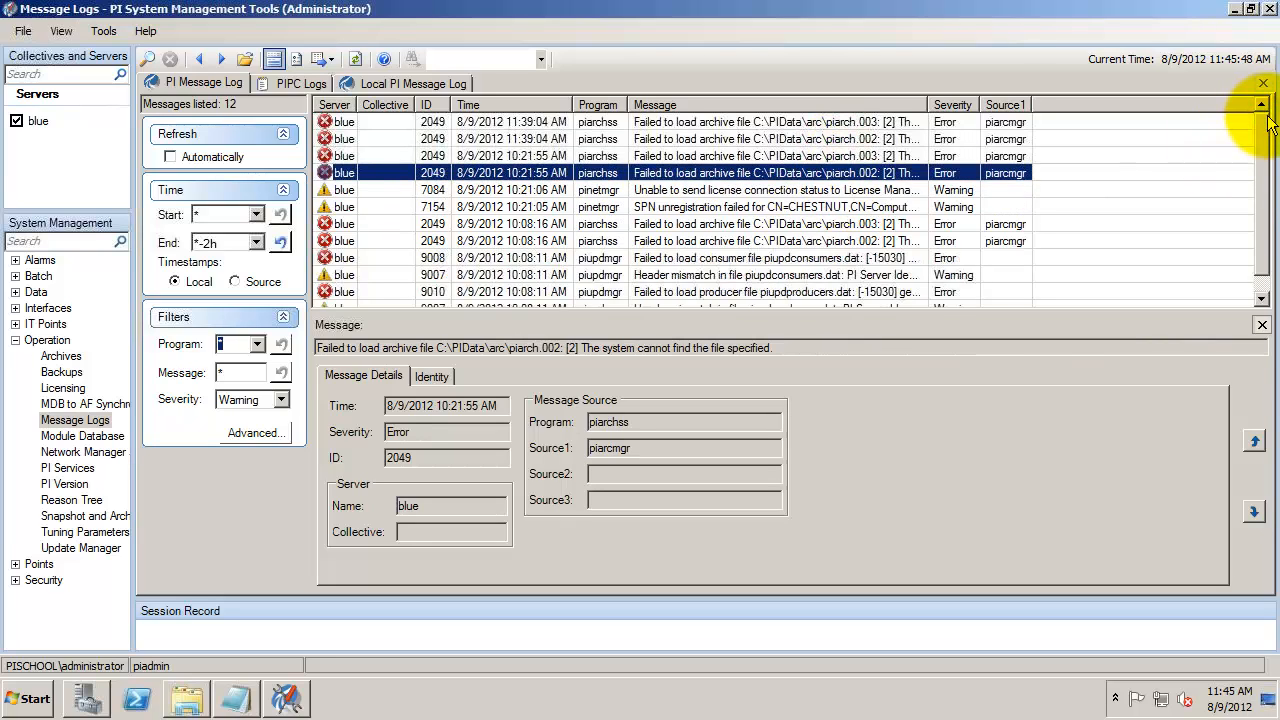
Create a new archive named piarch.002 in c:\PIDATA\arc\, cloning the primary archive's fixed size.
{"action": "left_click", "coordinate": [55, 358]}
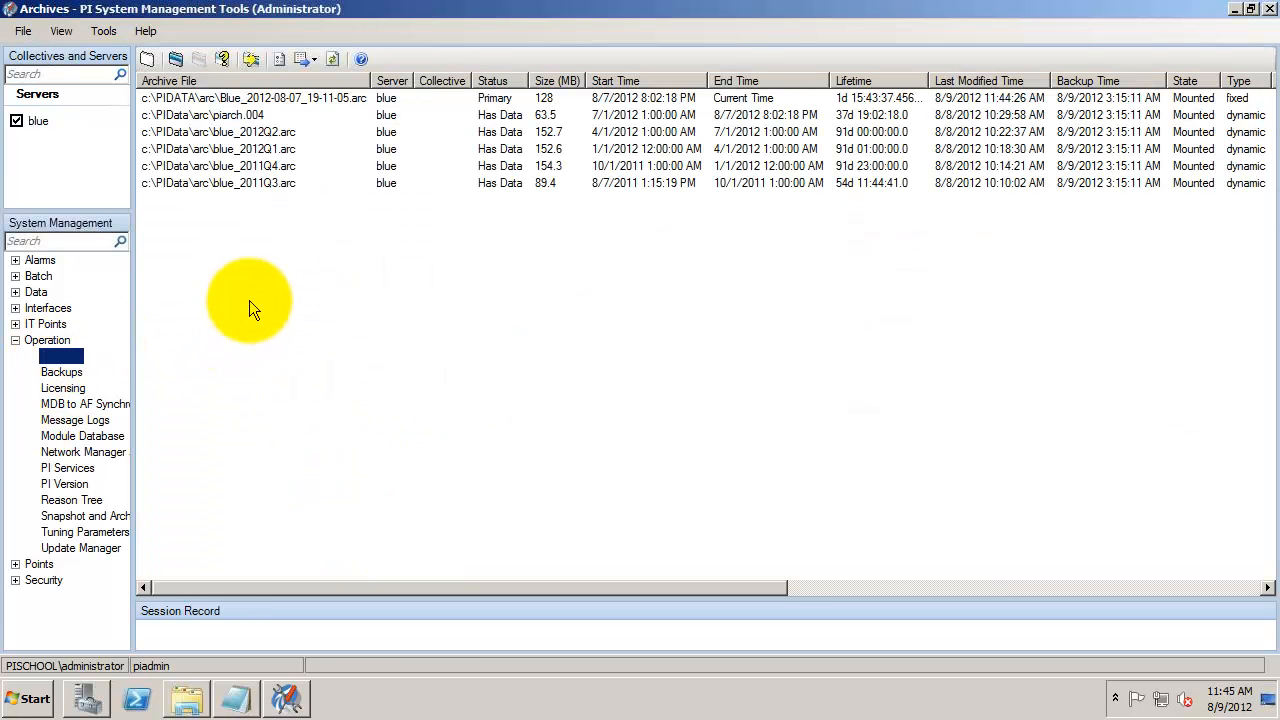
{"action": "left_click", "coordinate": [148, 62]}
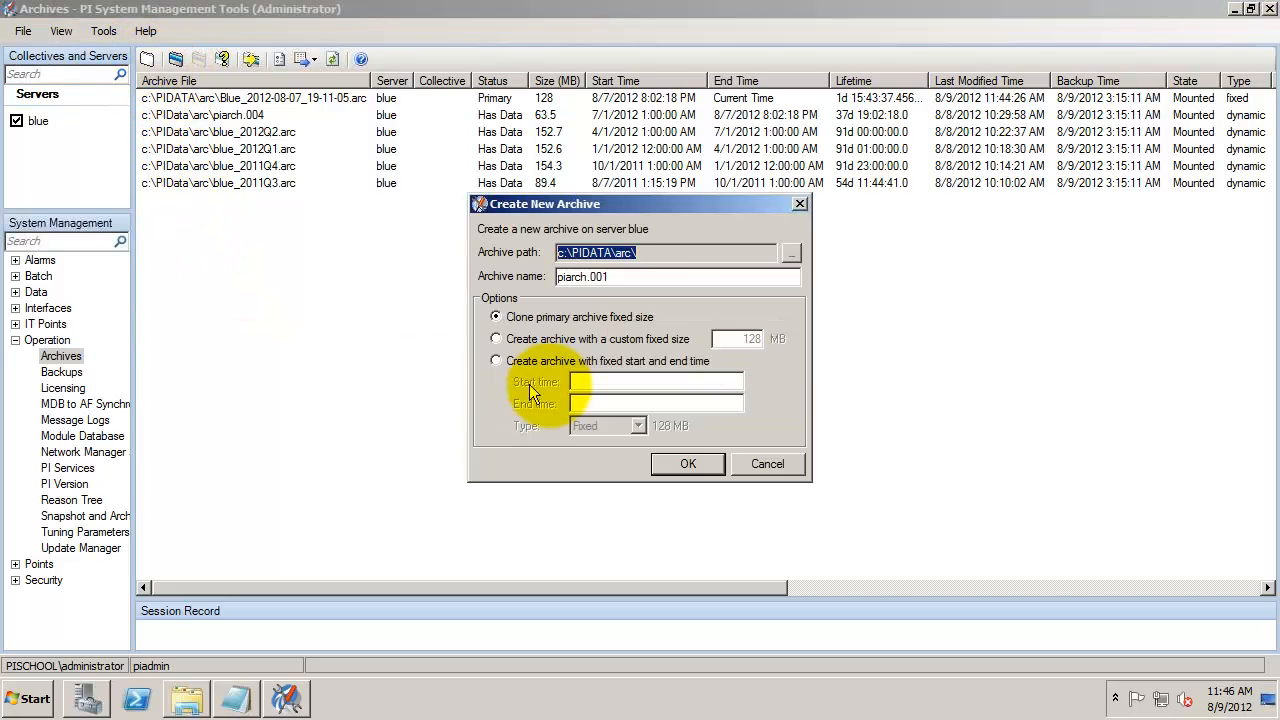
{"action": "left_click", "coordinate": [645, 276]}
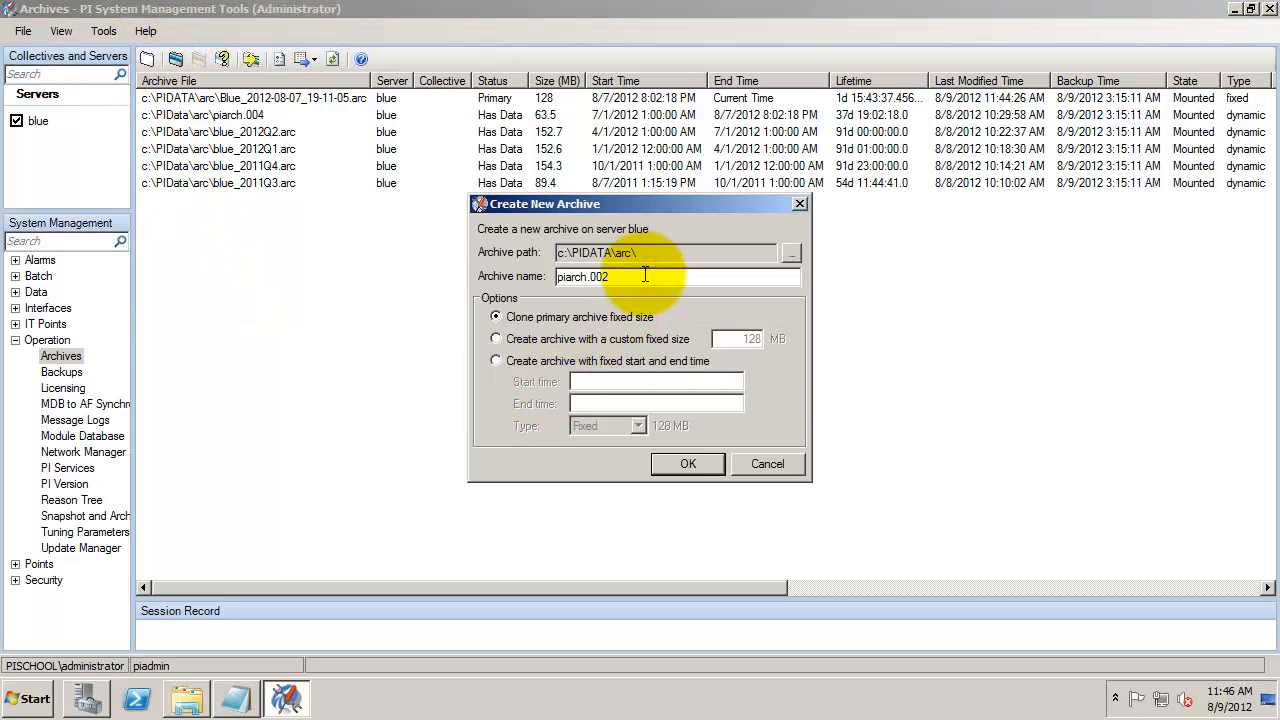
{"action": "left_click", "coordinate": [690, 464]}
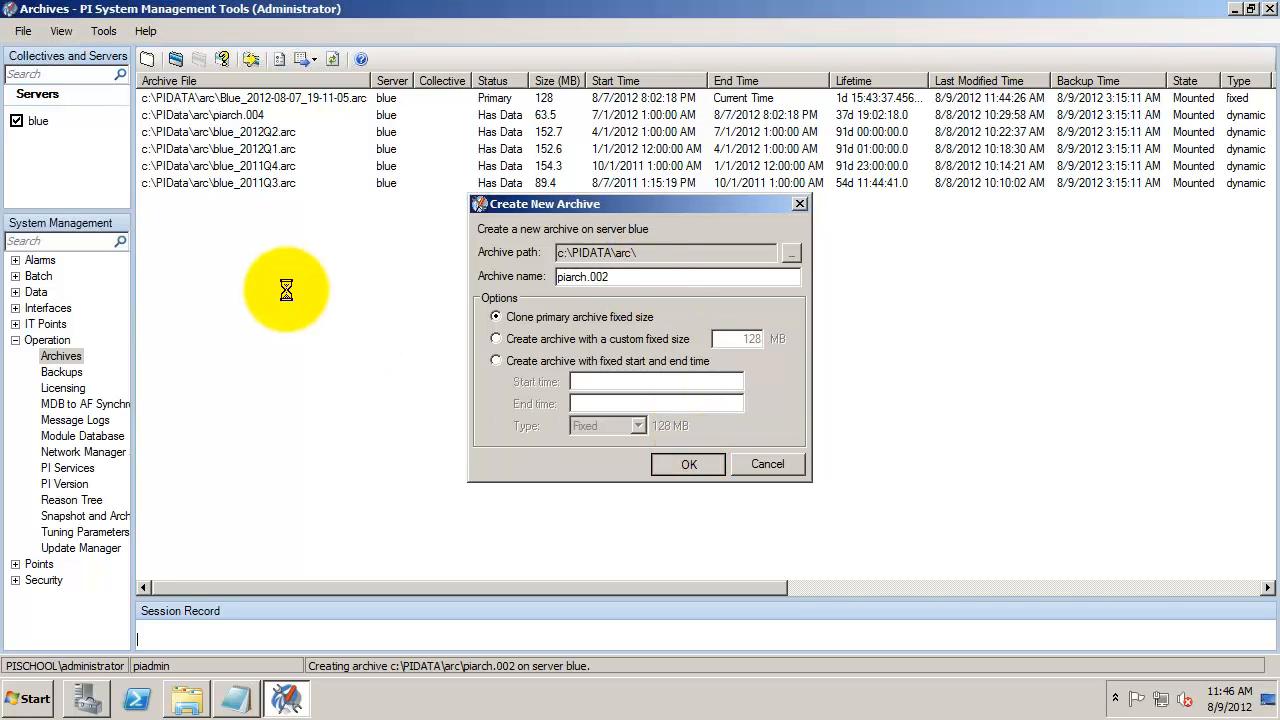
Create another archive named piarch.003 in c:\PIDATA\arc\ with the primary archive's fixed size.
{"action": "left_click", "coordinate": [148, 60]}
{"action": "left_click", "coordinate": [623, 277]}
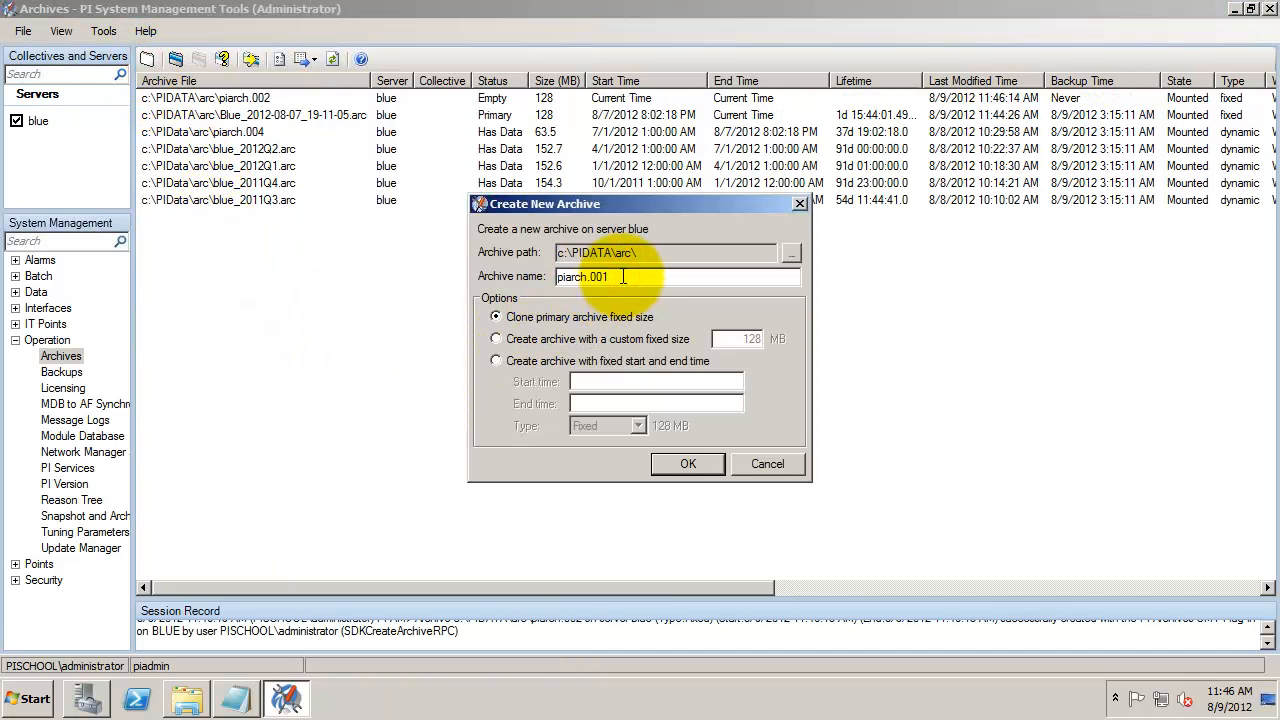
{"action": "left_click", "coordinate": [676, 465]}
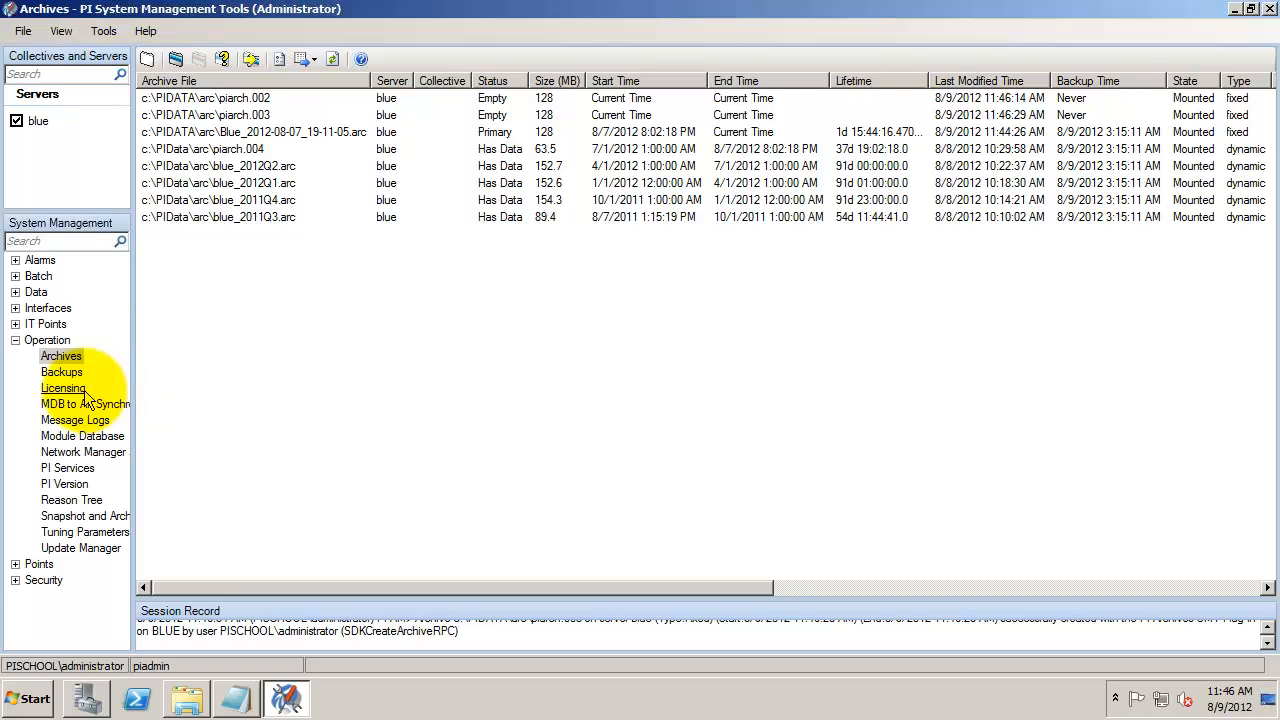
Revisit the message logs, start live updating of the Snapshot and Archive Statistics, and check the Events in Queue counter.
{"action": "left_click", "coordinate": [74, 424]}
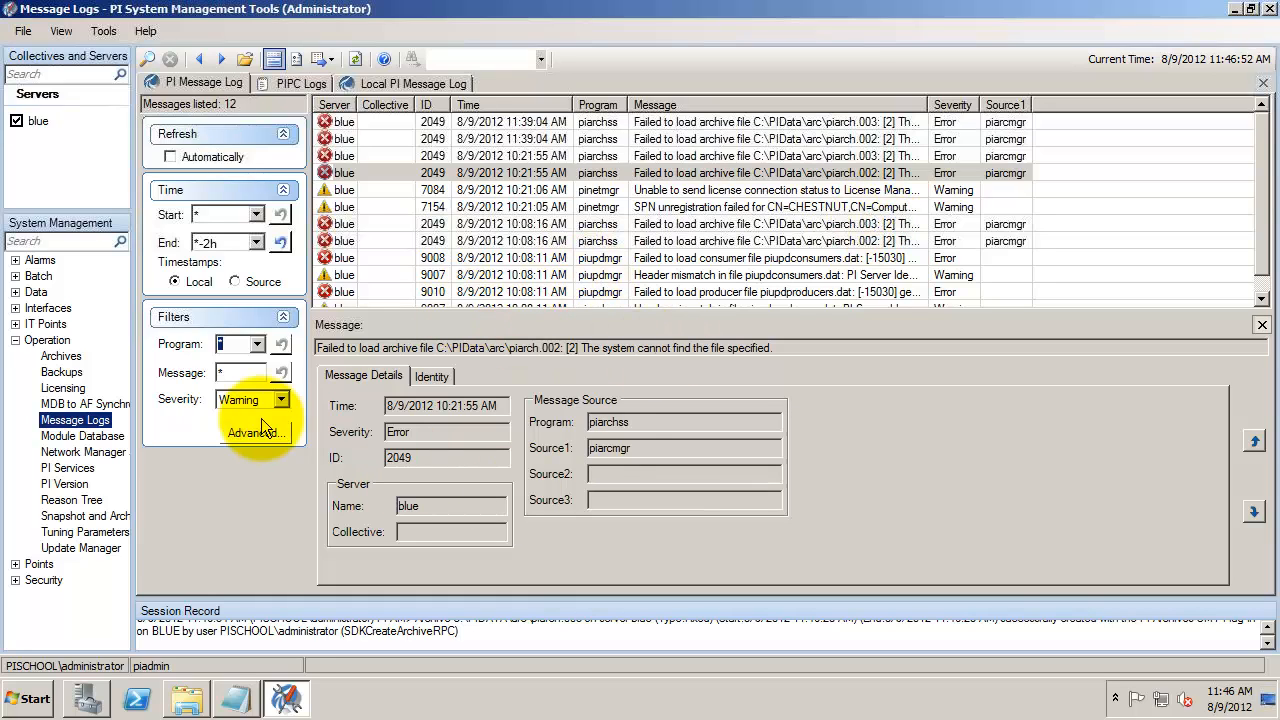
{"action": "left_click", "coordinate": [88, 535]}
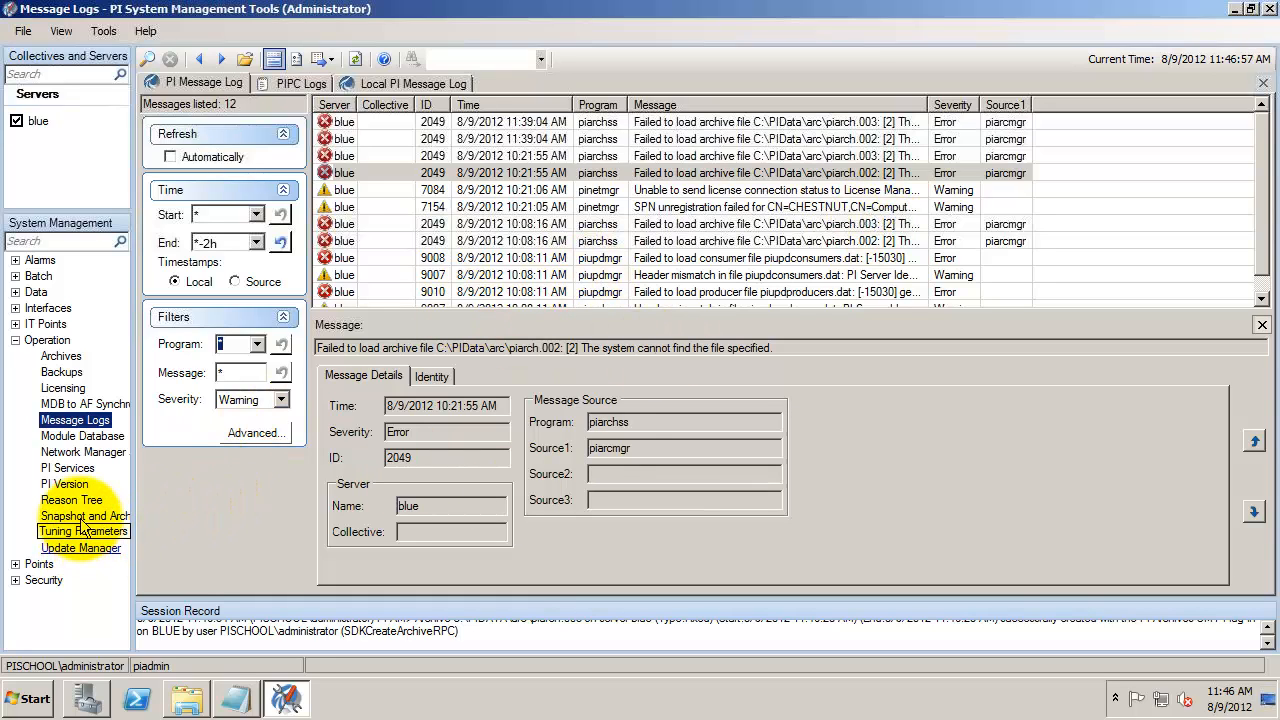
{"action": "left_click", "coordinate": [80, 516]}
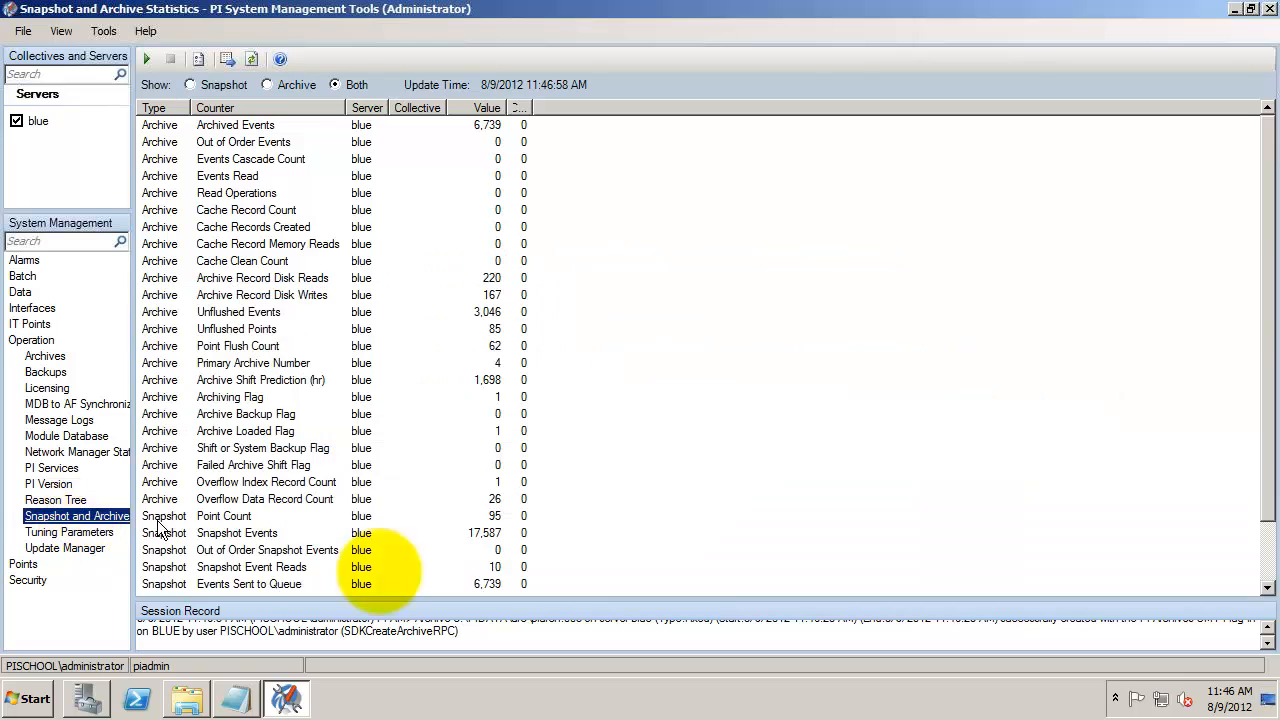
{"action": "left_click", "coordinate": [1265, 555]}
{"action": "left_click", "coordinate": [146, 60]}
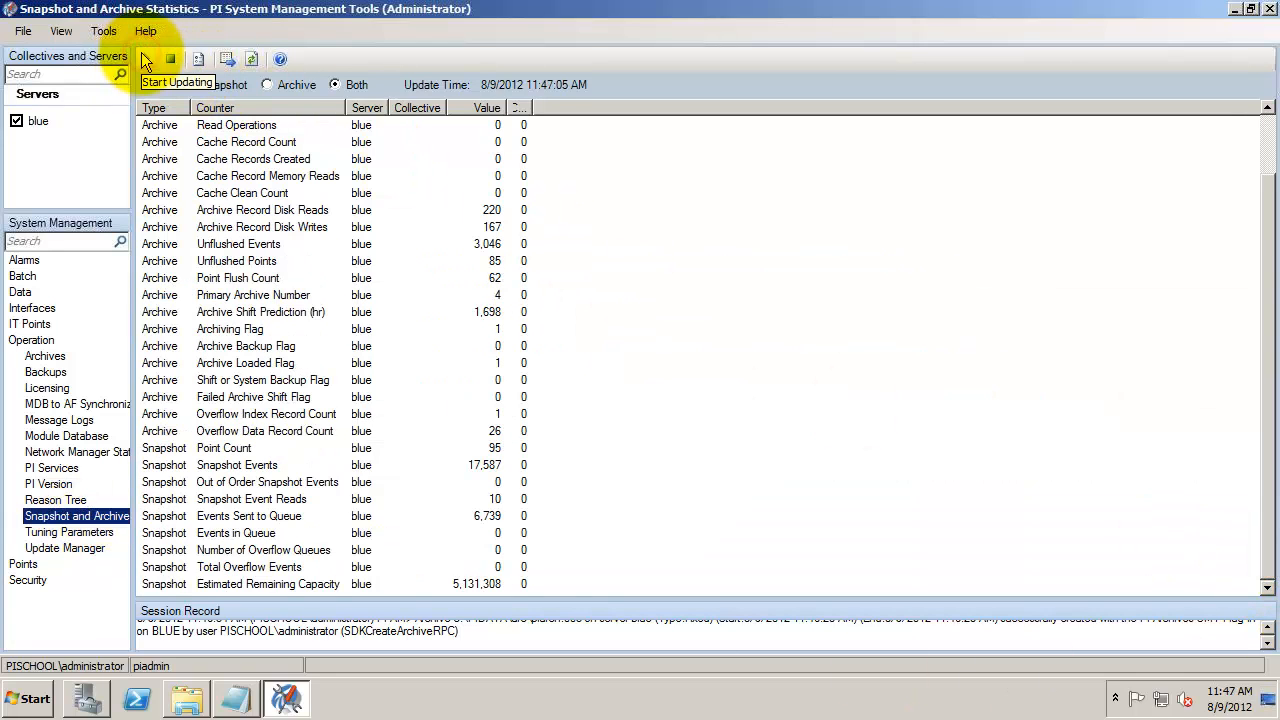
{"action": "left_click", "coordinate": [503, 537]}
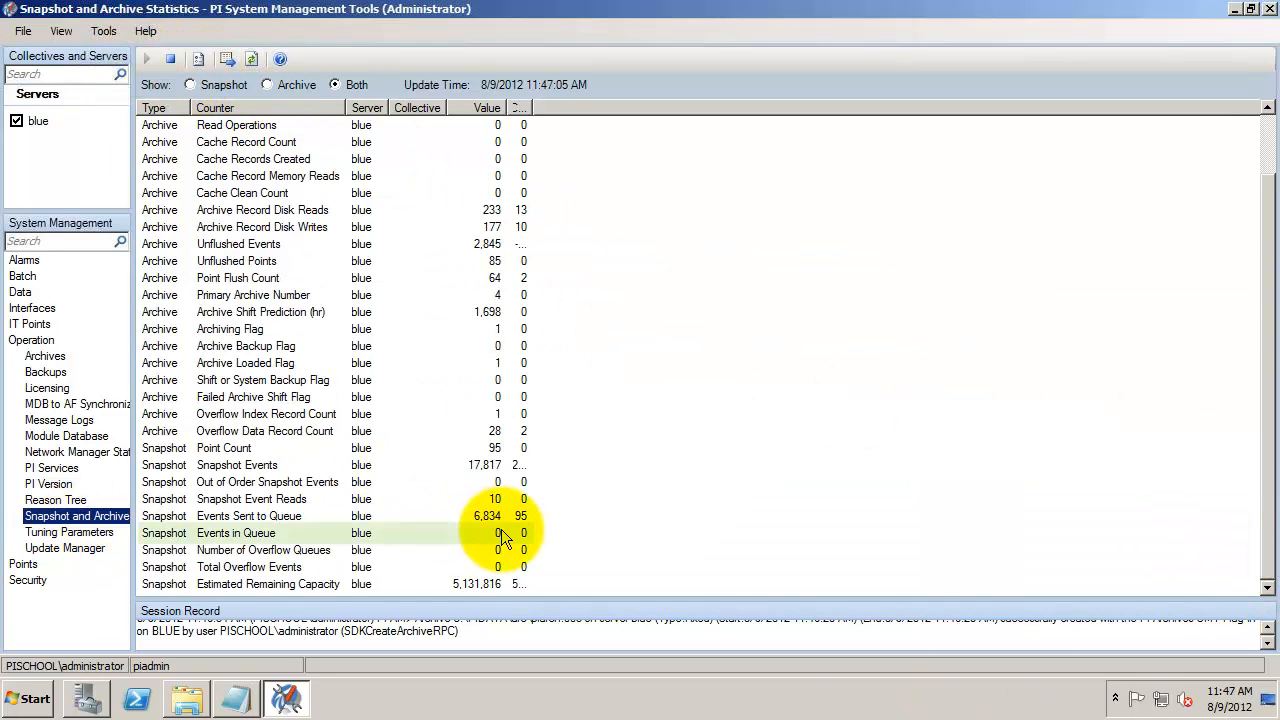
Search for tags matching pump* and add all of them to the Current Values view.
{"action": "double_click", "coordinate": [20, 293]}
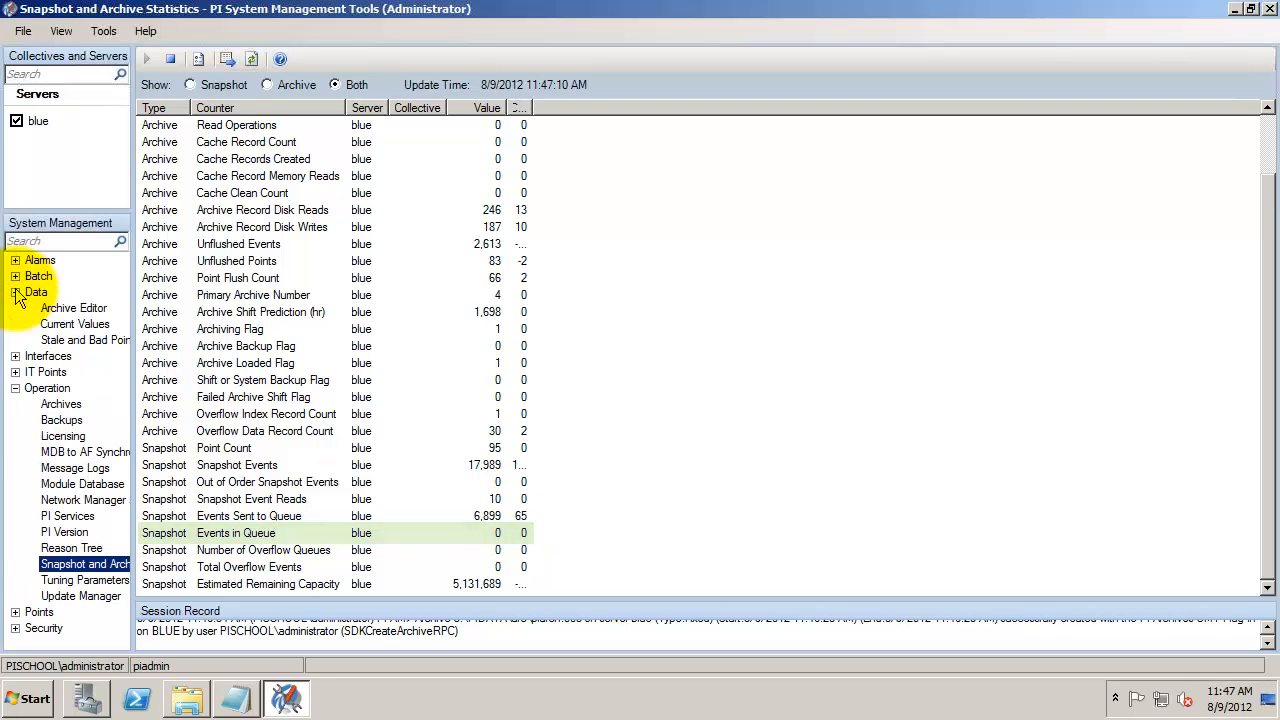
{"action": "left_click", "coordinate": [70, 324]}
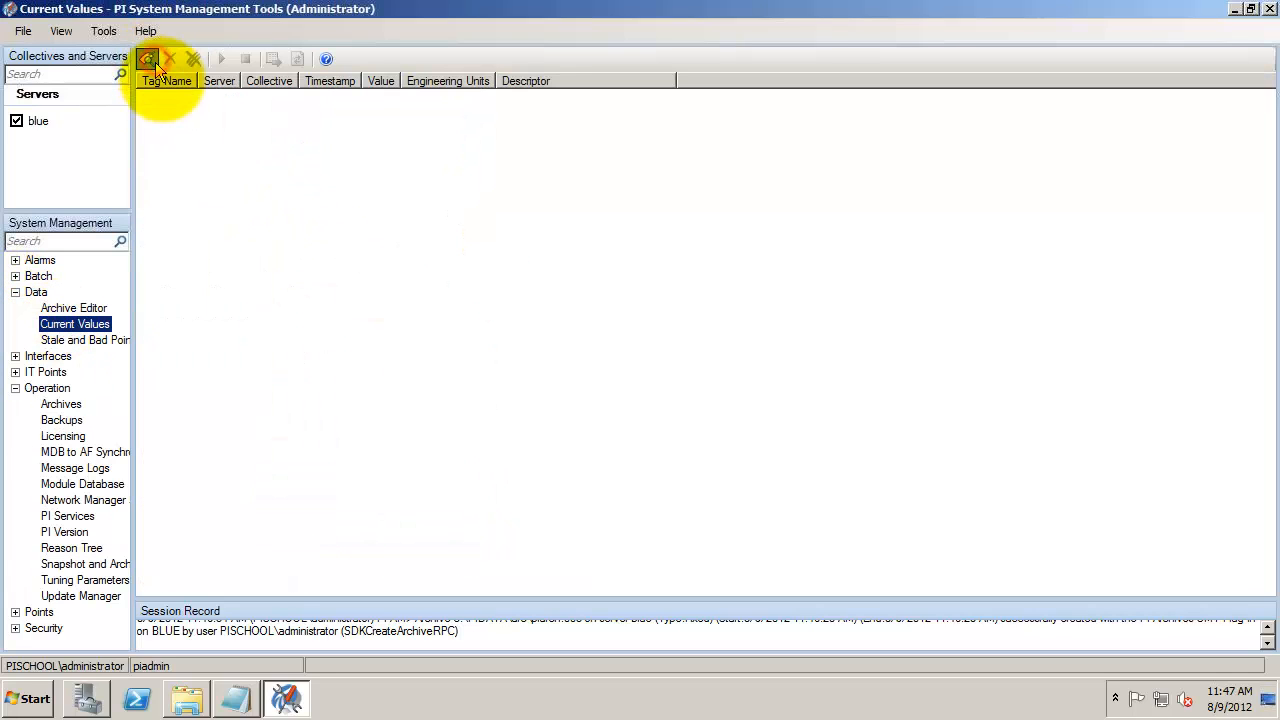
{"action": "left_click", "coordinate": [150, 60]}
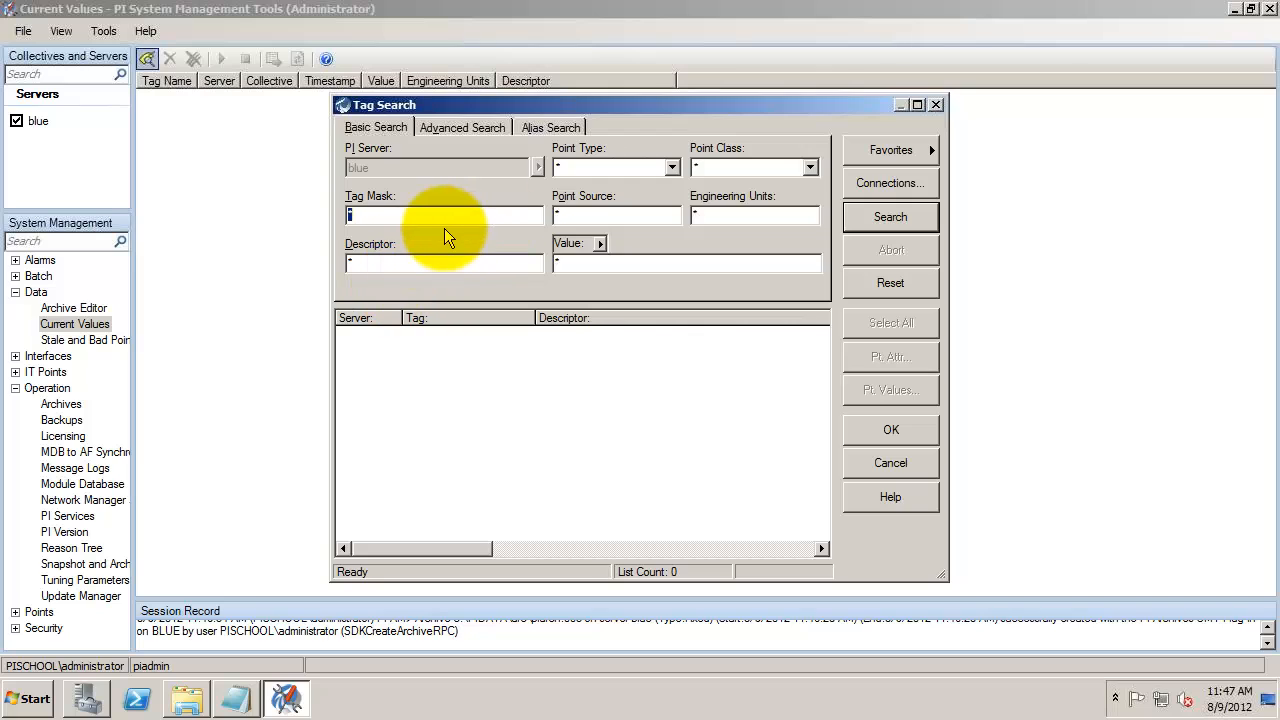
{"action": "type", "text": "pump*"}
{"action": "key", "text": "Return"}
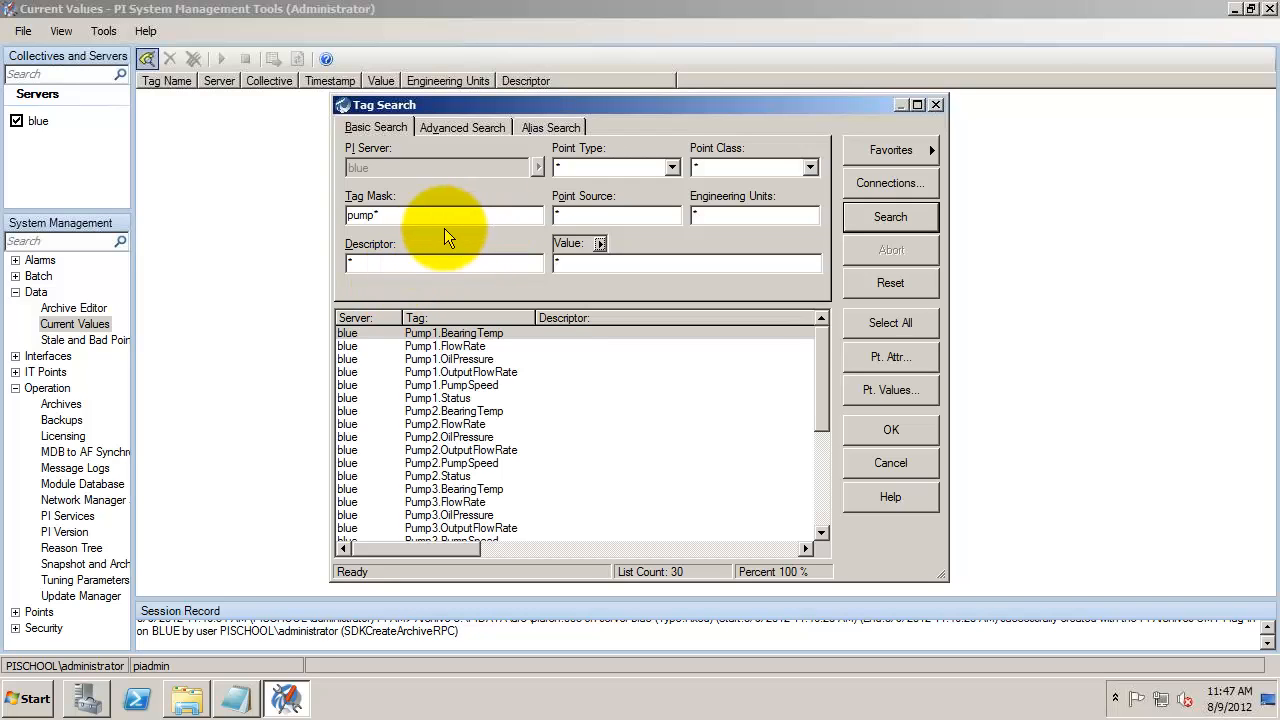
{"action": "left_click", "coordinate": [893, 324]}
{"action": "left_click", "coordinate": [891, 430]}
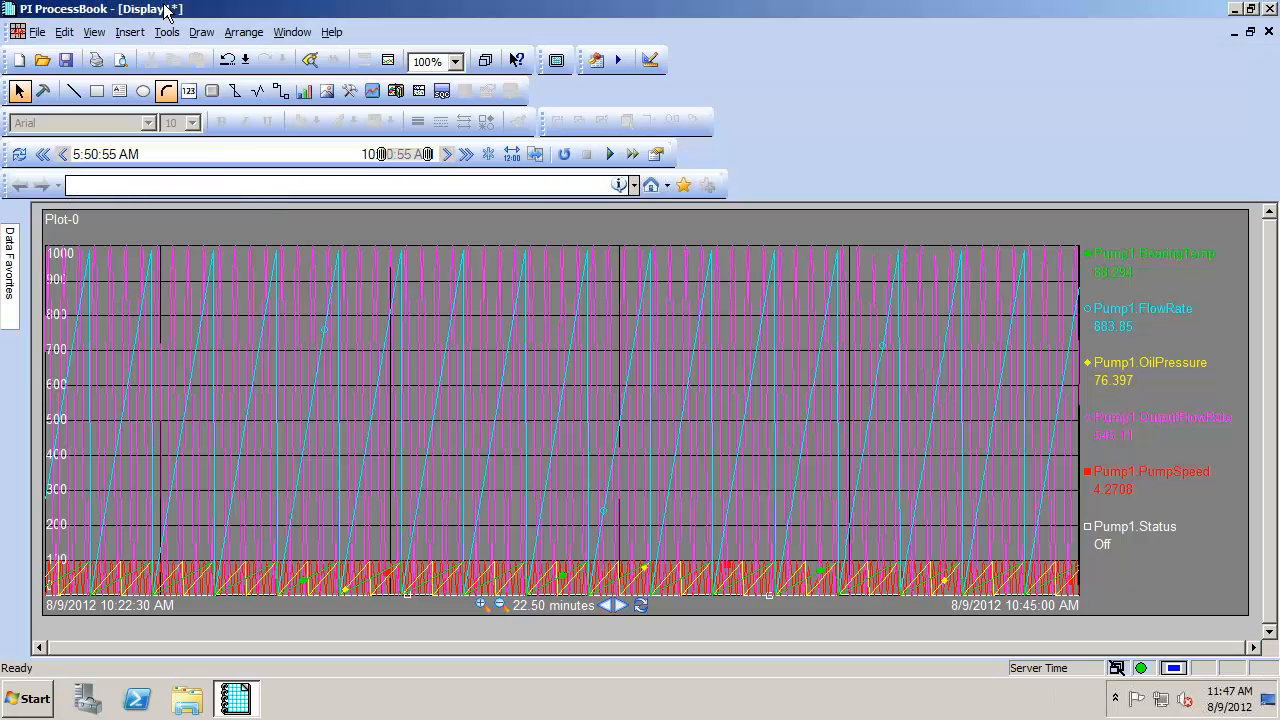
Switch to PI ProcessBook and create a new blank display.
{"action": "left_click", "coordinate": [19, 61]}
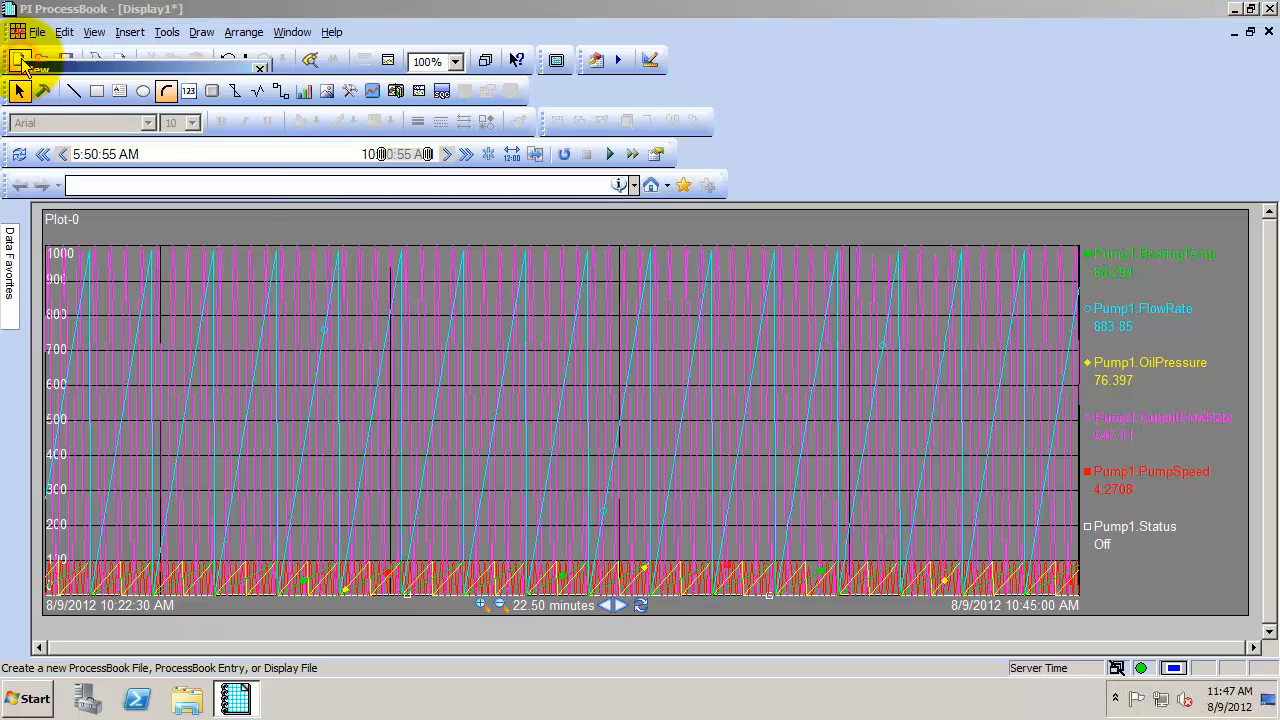
{"action": "left_click", "coordinate": [75, 271]}
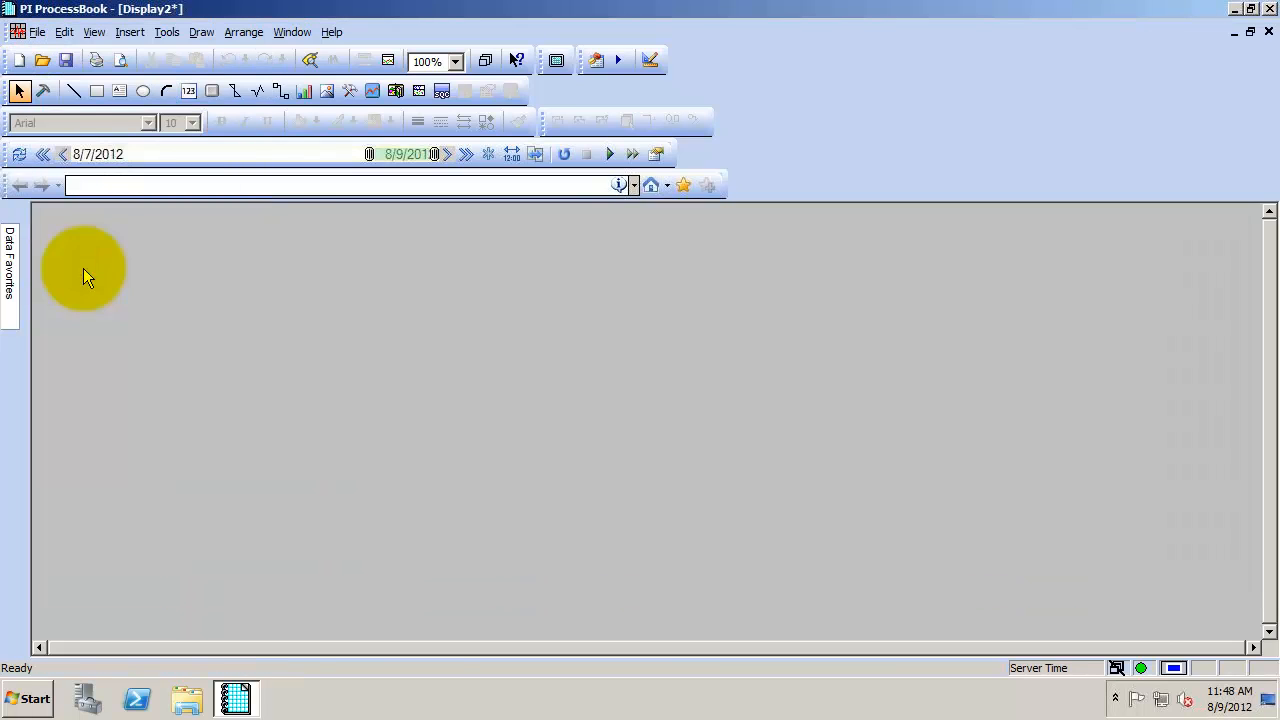
Draw a trend that fills the visible area of the blank display.
{"action": "left_click", "coordinate": [43, 91]}
{"action": "left_click", "coordinate": [372, 91]}
{"action": "left_click_drag", "start_coordinate": [1243, 616], "coordinate": [43, 206]}
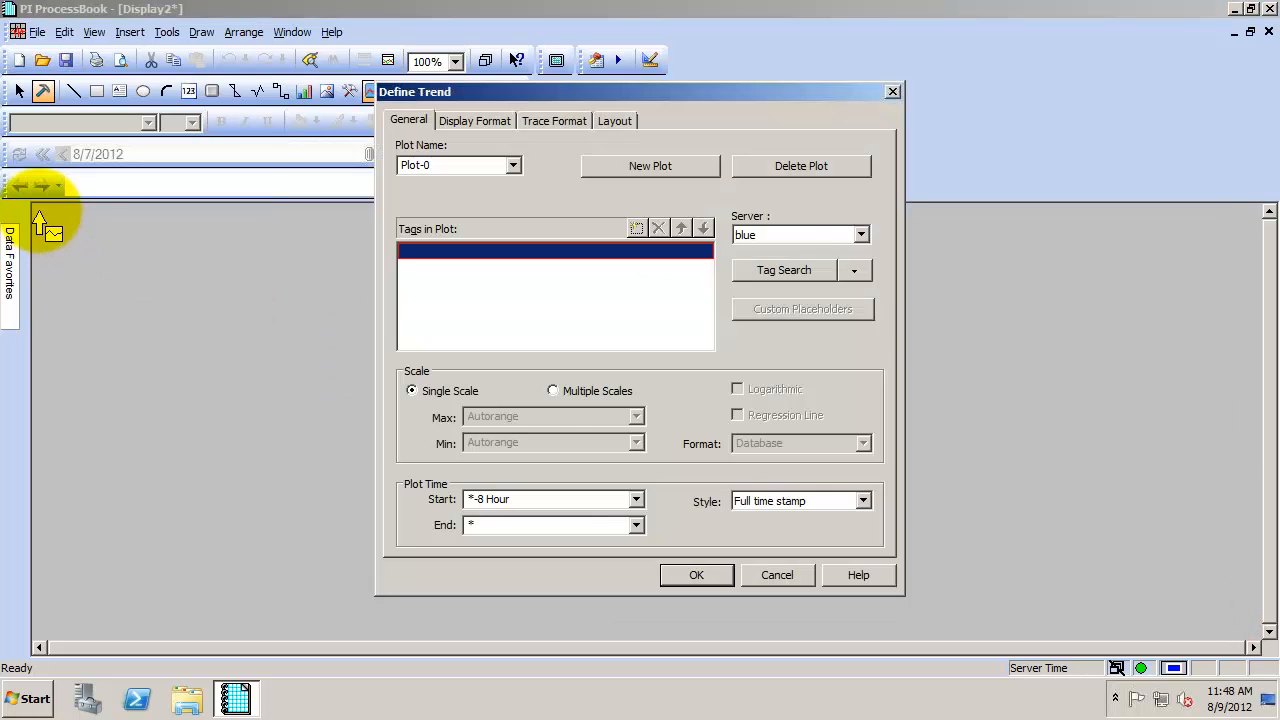
Reset the tag search for the trend and search server blue for tags with point source r*.
{"action": "left_click", "coordinate": [780, 268]}
{"action": "left_click", "coordinate": [862, 283]}
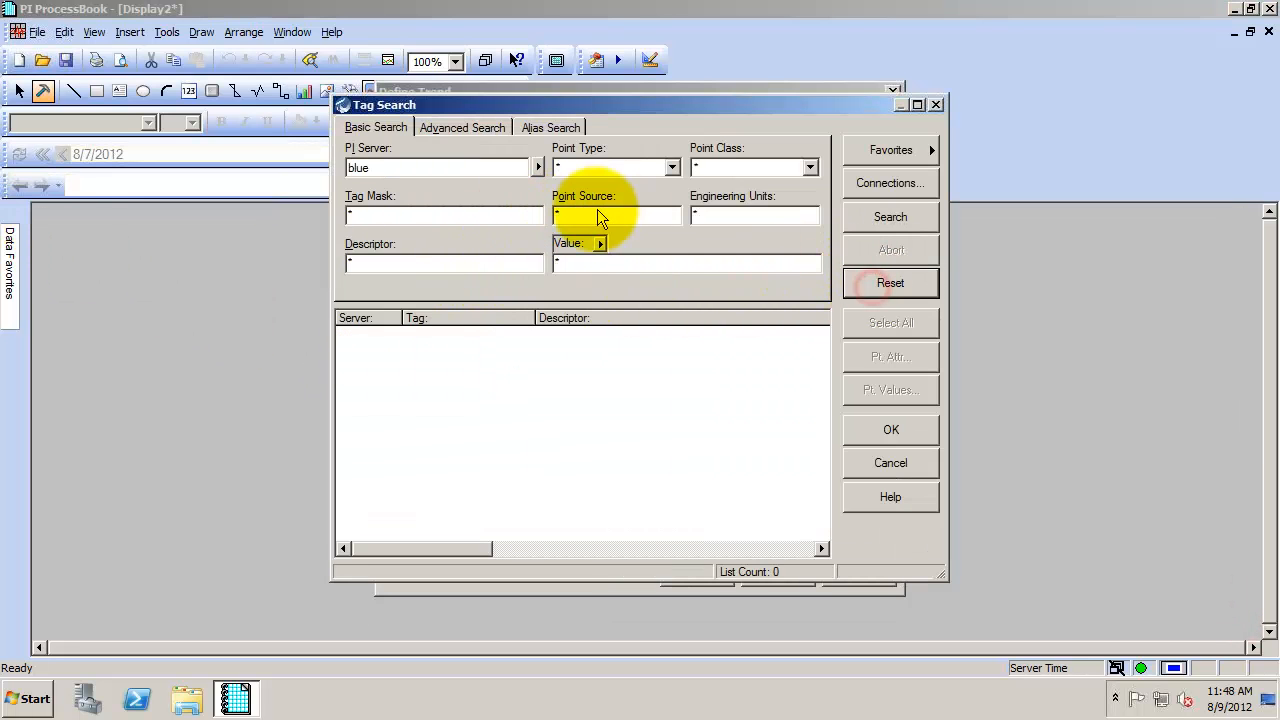
{"action": "left_click", "coordinate": [575, 217]}
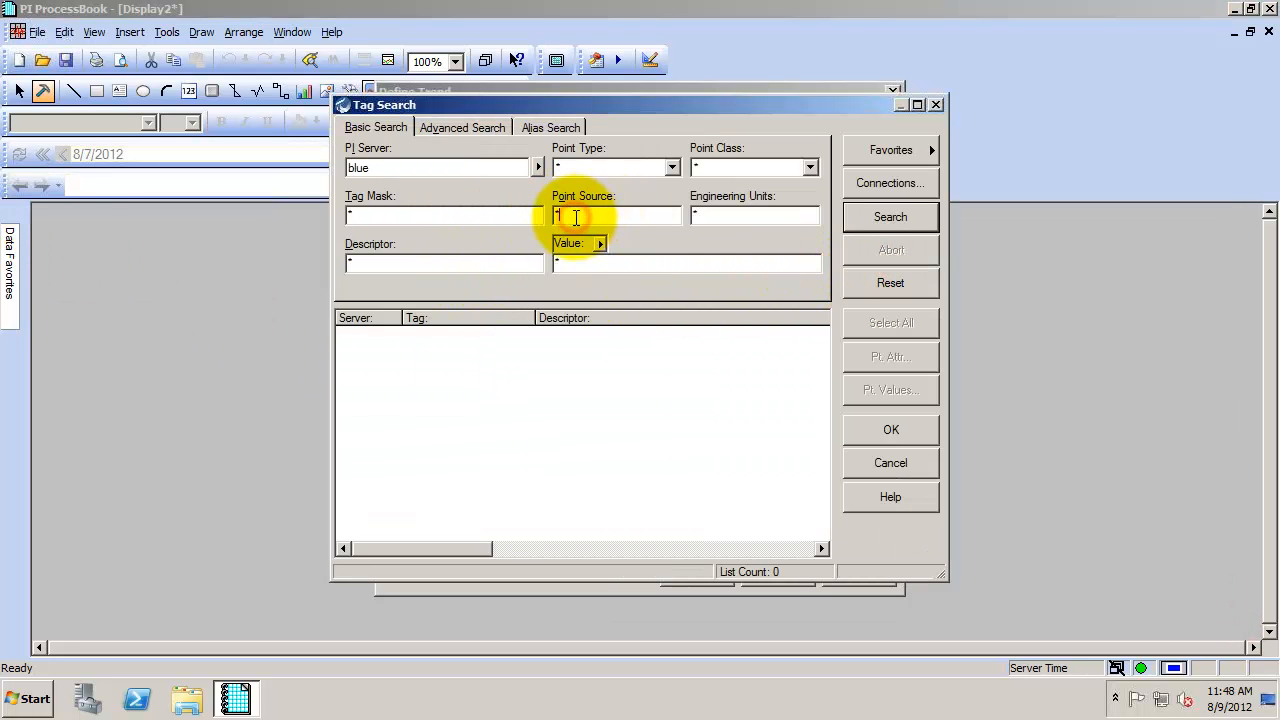
{"action": "left_click", "coordinate": [887, 217]}
Add the tags TCIC150, PP155, LLIC160, CC_C02170 and FL_OP180 to the trend plot.
{"action": "left_click", "coordinate": [822, 464]}
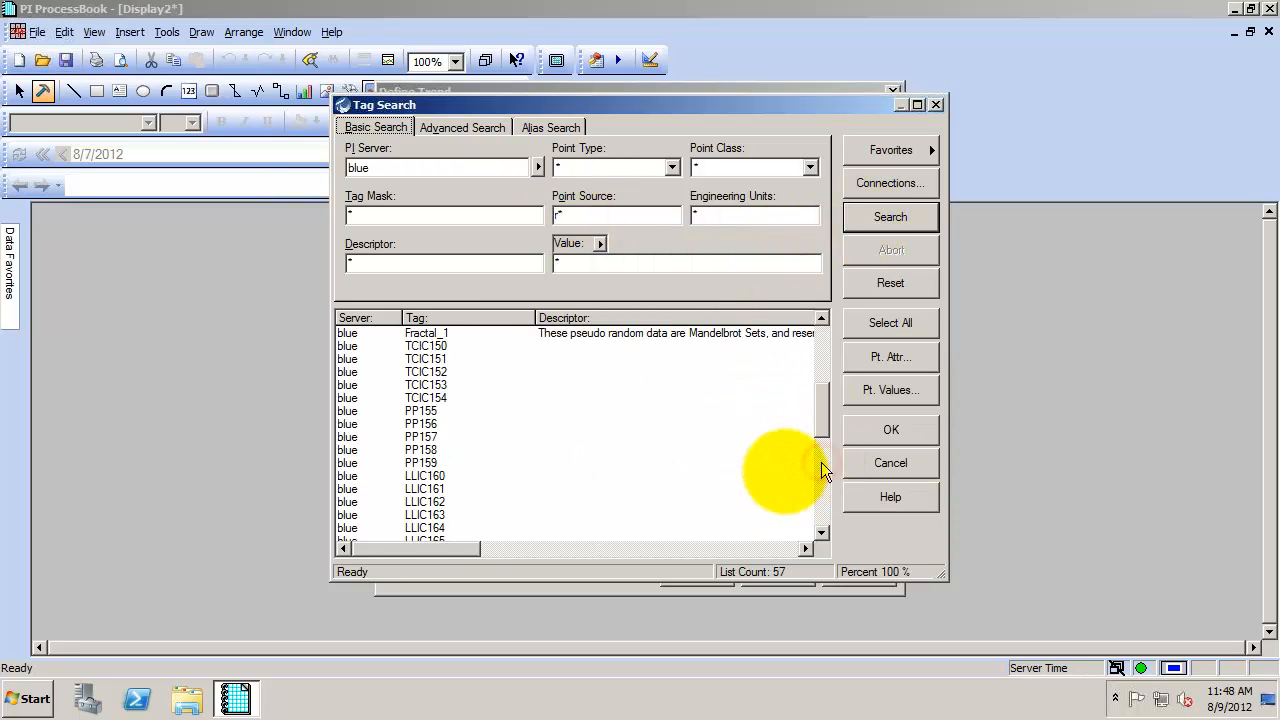
{"action": "left_click", "coordinate": [430, 346]}
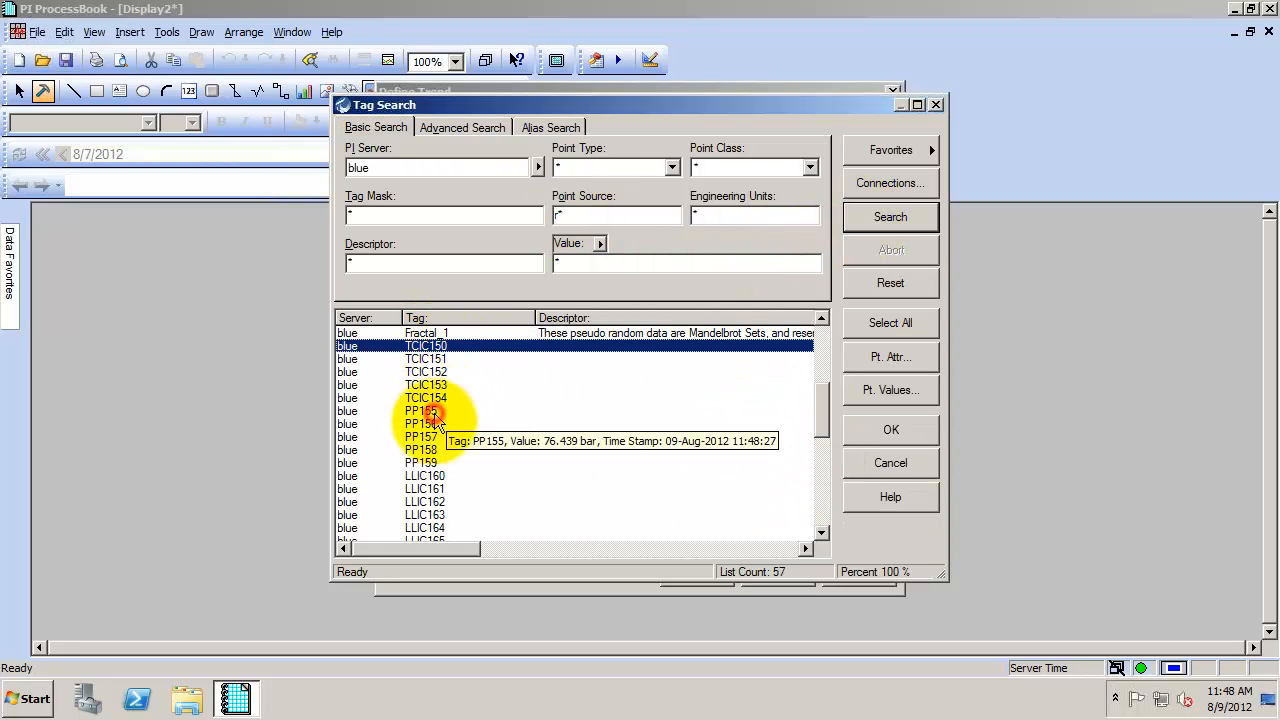
{"action": "left_click", "coordinate": [433, 411], "text": "ctrl"}
{"action": "left_click", "coordinate": [425, 476], "text": "ctrl"}
{"action": "left_click", "coordinate": [822, 504]}
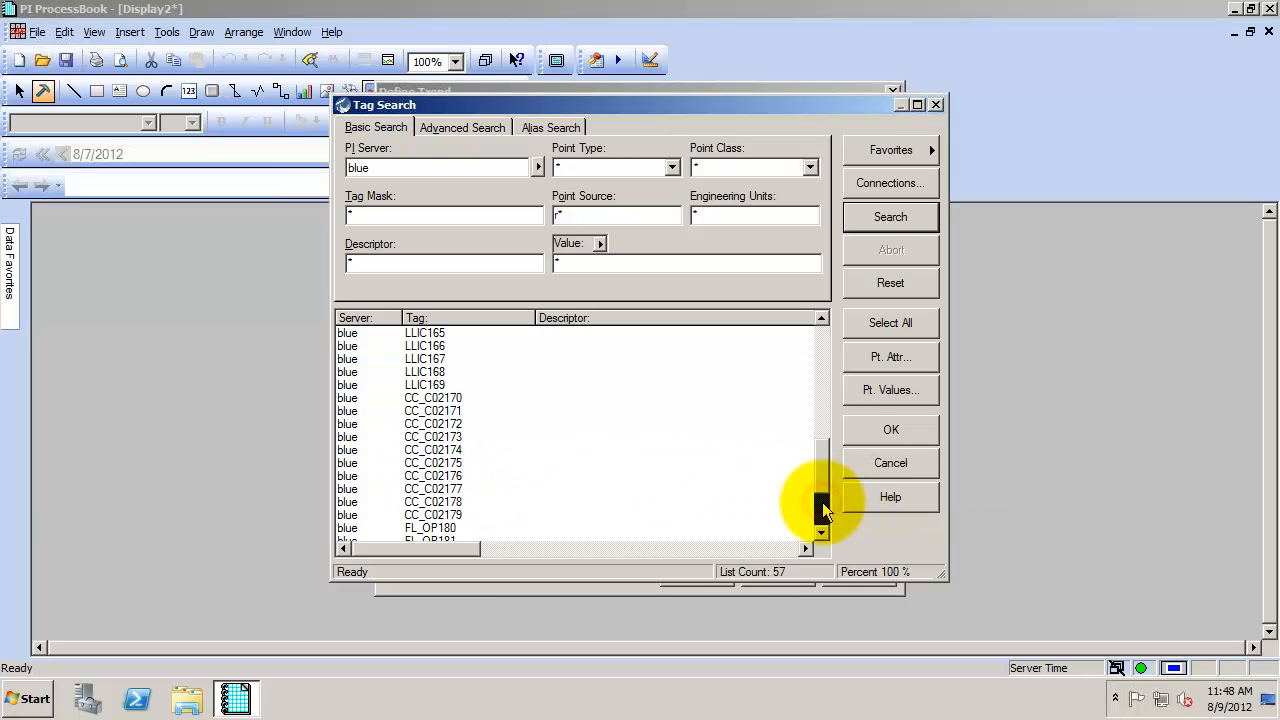
{"action": "left_click", "coordinate": [432, 397], "text": "ctrl"}
{"action": "left_click", "coordinate": [432, 528], "text": "ctrl"}
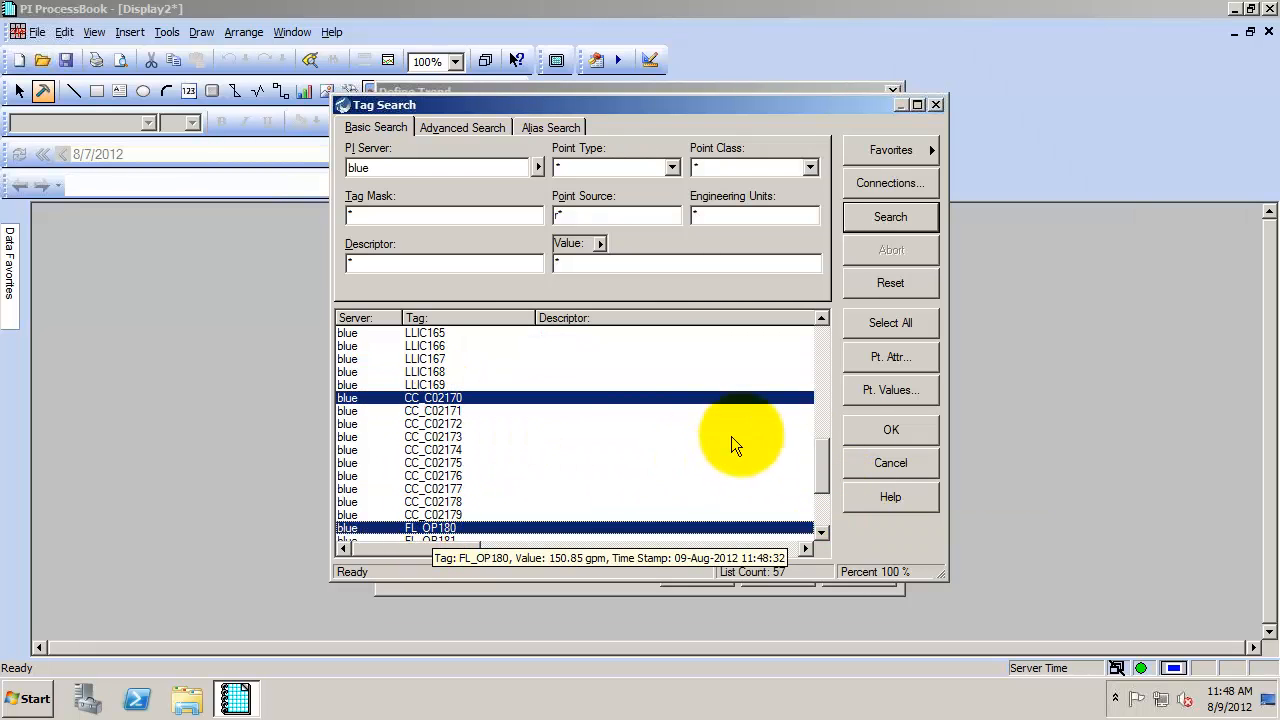
{"action": "left_click", "coordinate": [889, 430]}
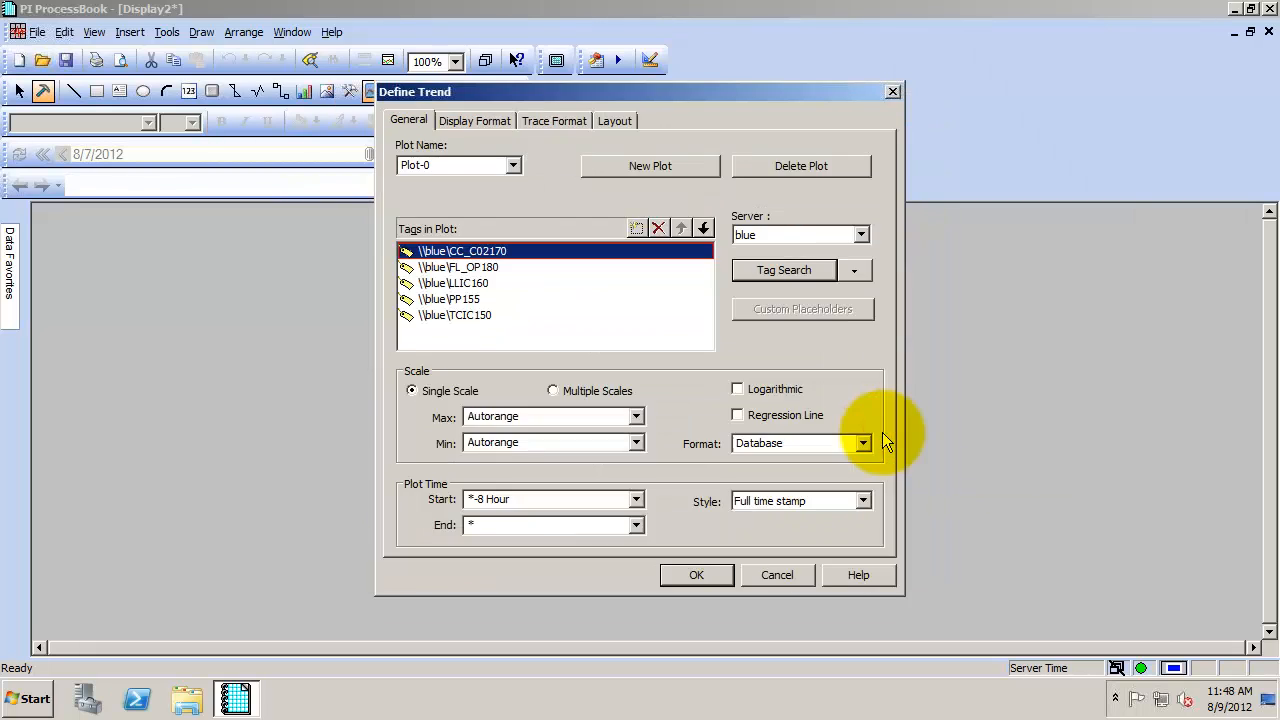
Set the plot time to start at y-1y and end at t-1y, create the trend, and leave build mode.
{"action": "left_click", "coordinate": [553, 502]}
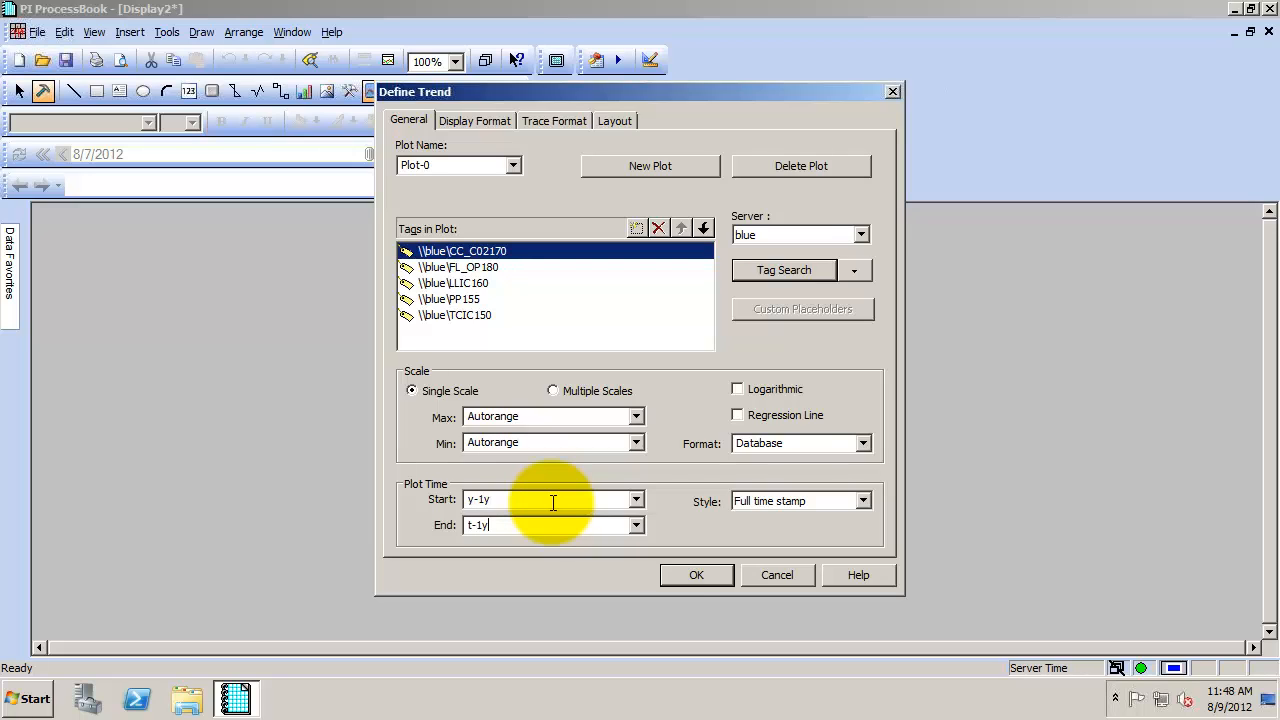
{"action": "left_click", "coordinate": [699, 575]}
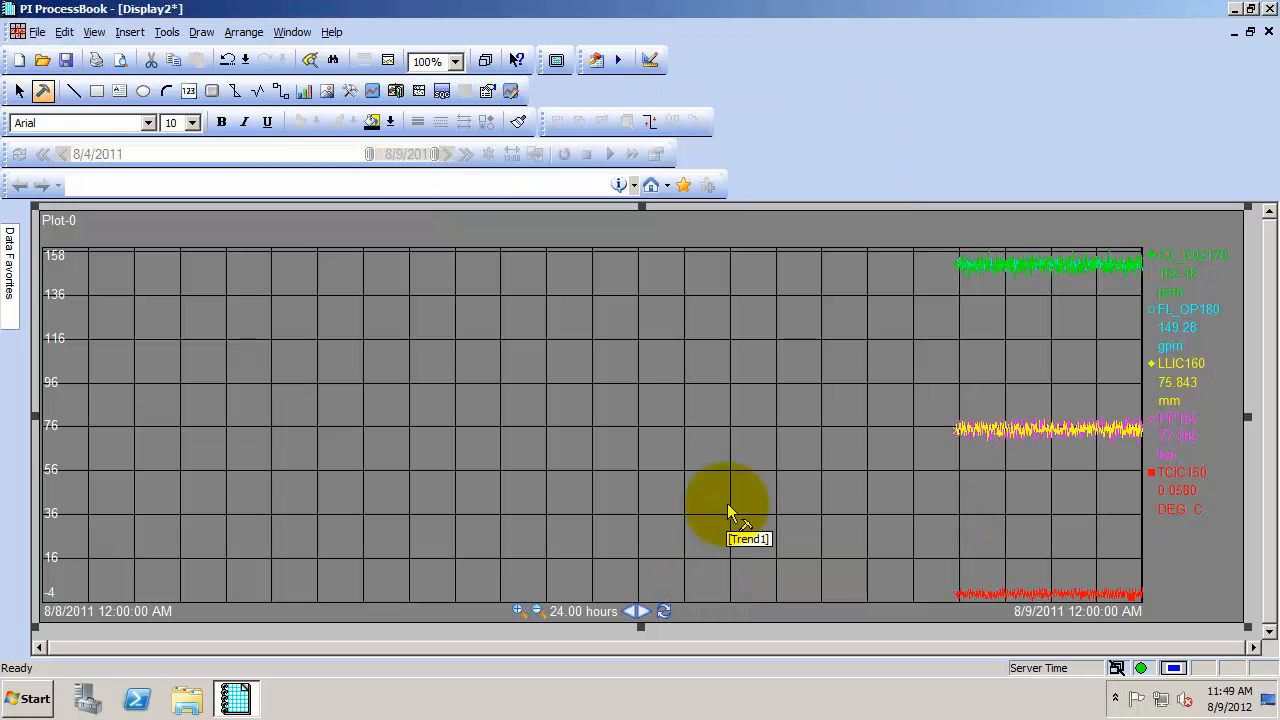
{"action": "left_click", "coordinate": [19, 91]}
Advance the trend repeatedly by 24-hour periods to check the archived data.
{"action": "left_click", "coordinate": [645, 612]}
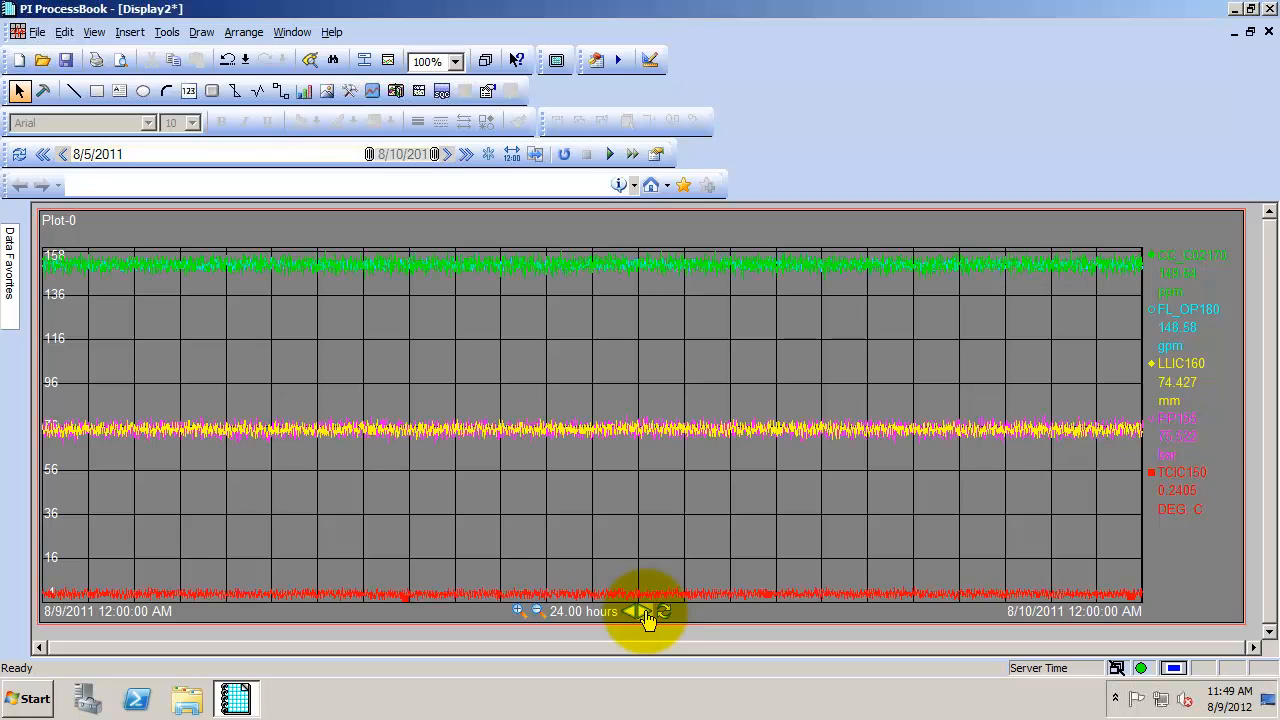
{"action": "left_click", "coordinate": [645, 612]}
{"action": "left_click", "coordinate": [645, 612]}
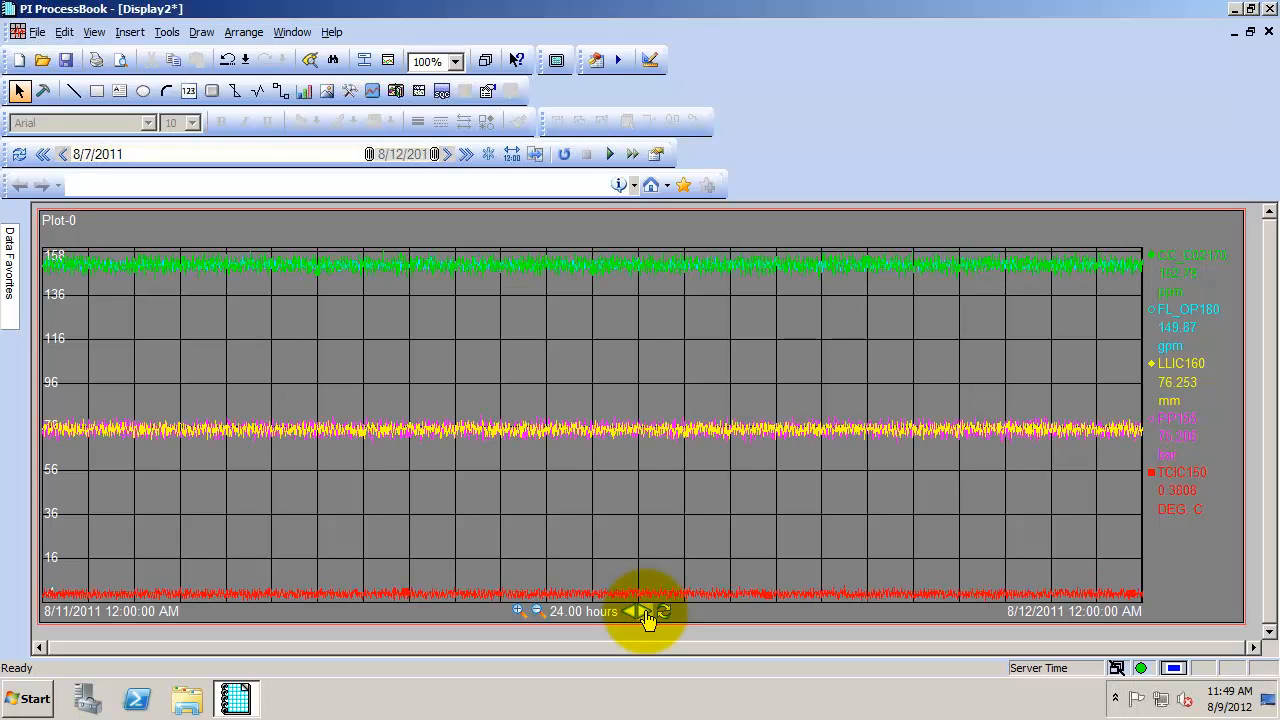
{"action": "left_click", "coordinate": [645, 612]}
{"action": "left_click", "coordinate": [645, 612]}
{"action": "left_click", "coordinate": [645, 612]}
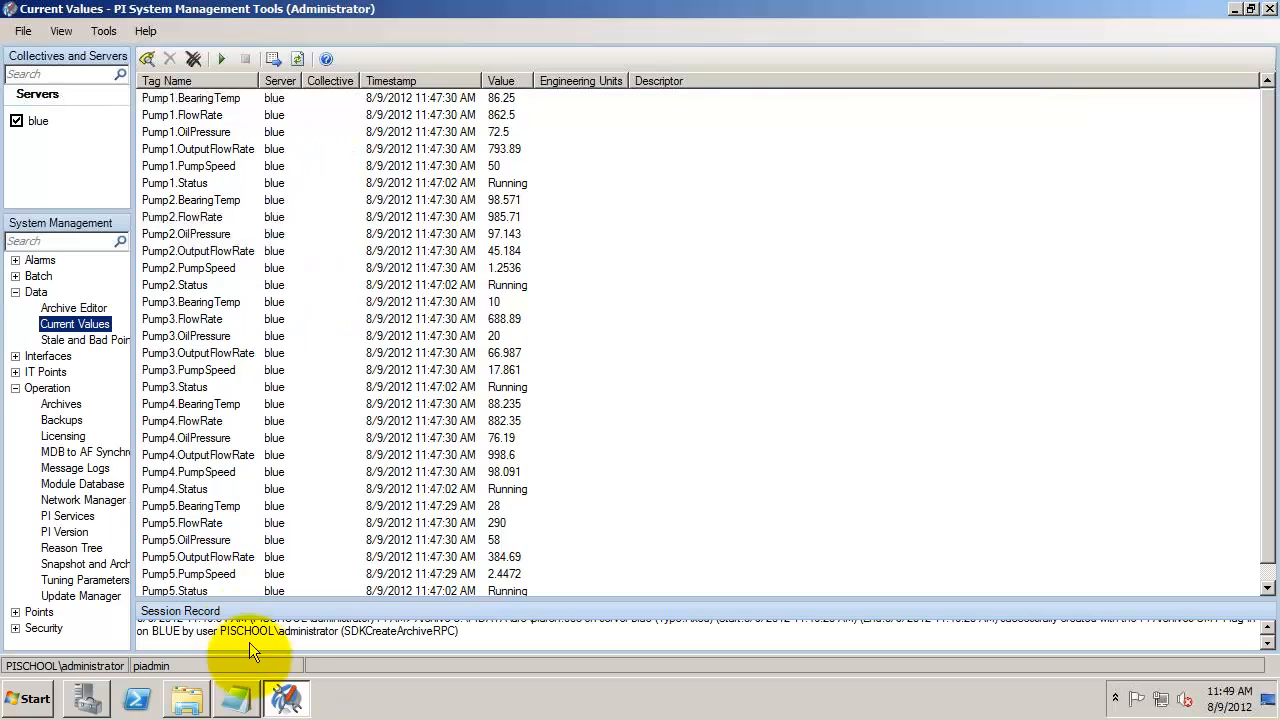
Switch to Upgrade.txt in Notepad and append the line "Will the interfaces buffer during the upgrade?".
{"action": "left_click", "coordinate": [236, 698]}
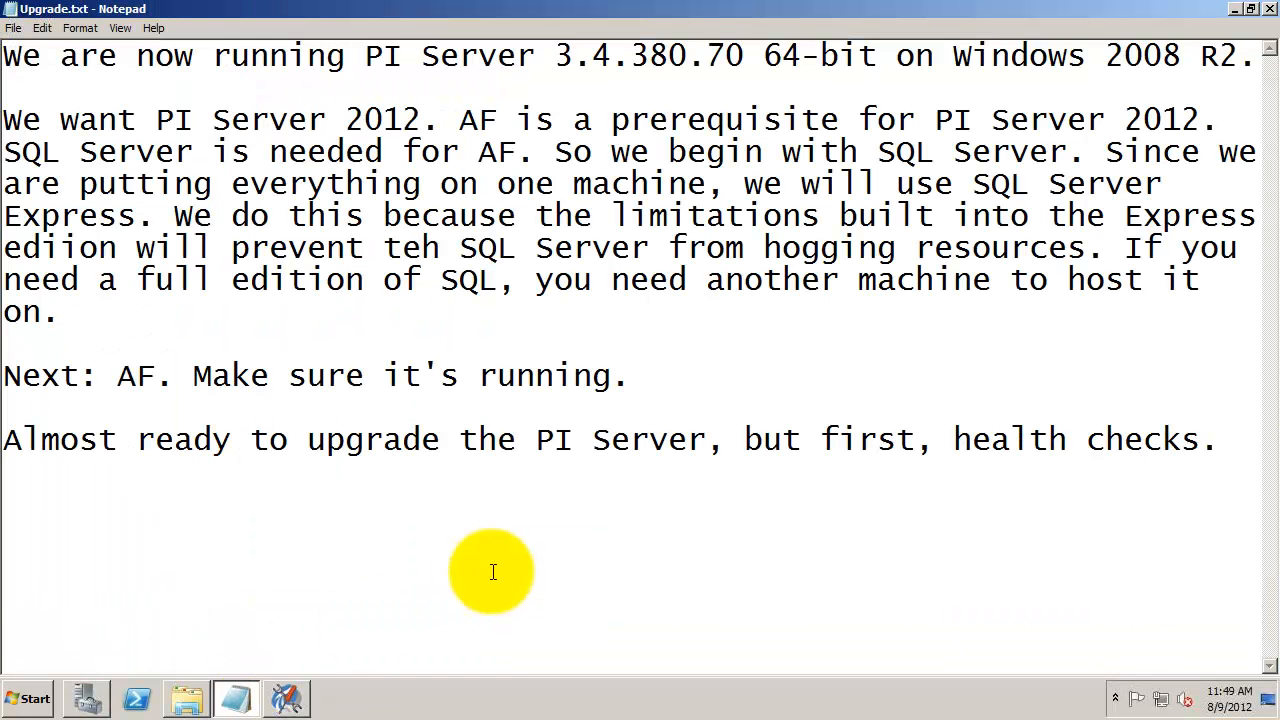
{"action": "type", "text": "Will the interfaces buffer during the up"}
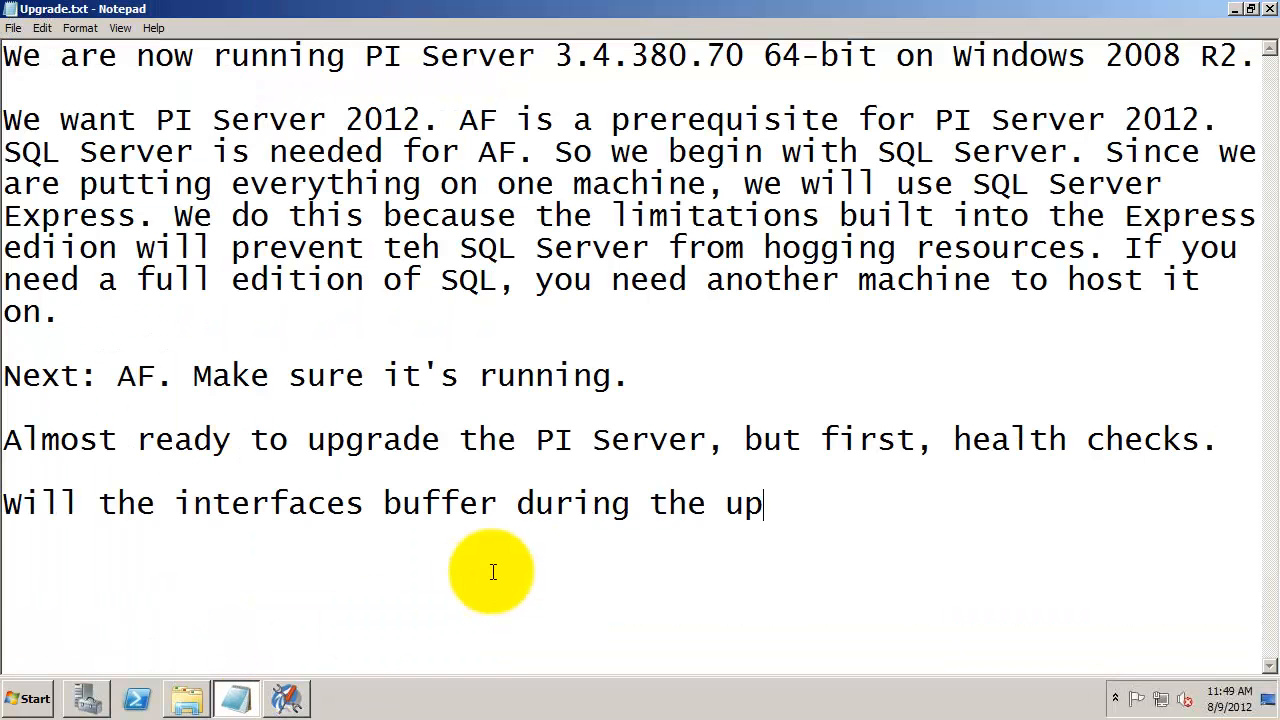
{"action": "type", "text": "grade?"}
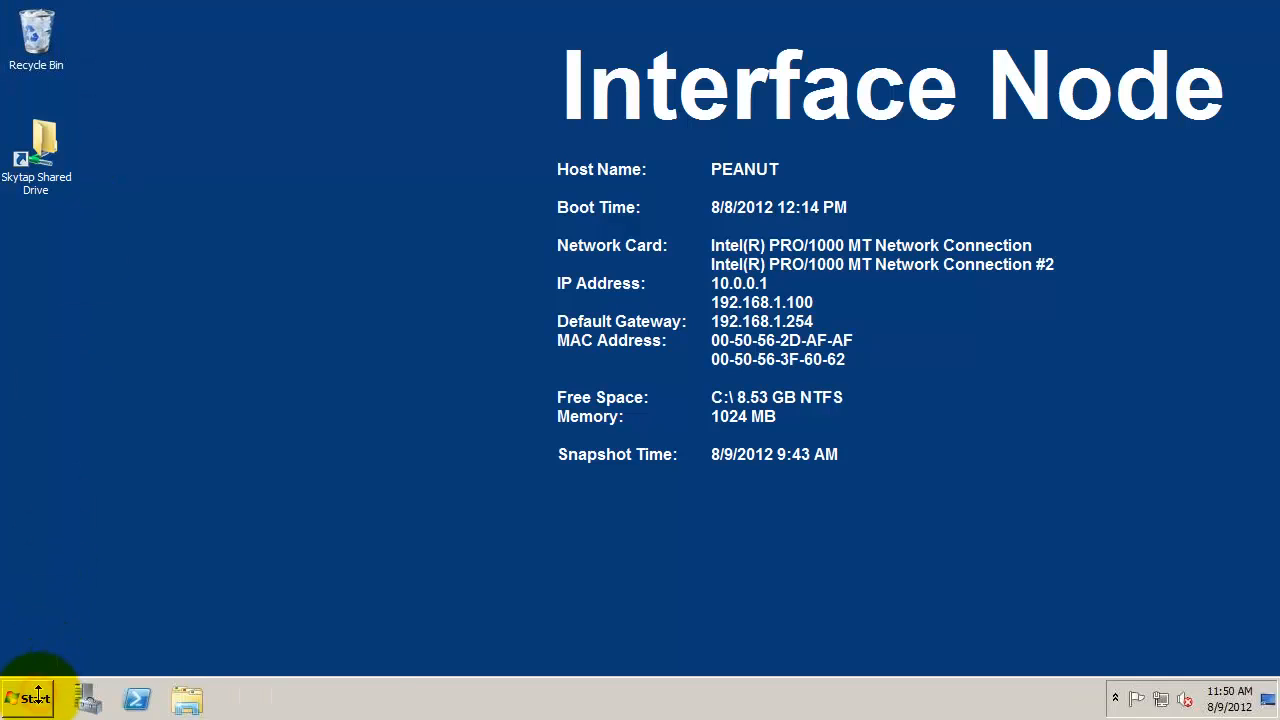
On the interface node, run pibufss -qs from \Program Files (x86)\pipc\bin in a Command Prompt to check the buffer queue counters.
{"action": "left_click", "coordinate": [30, 698]}
{"action": "left_click", "coordinate": [140, 250]}
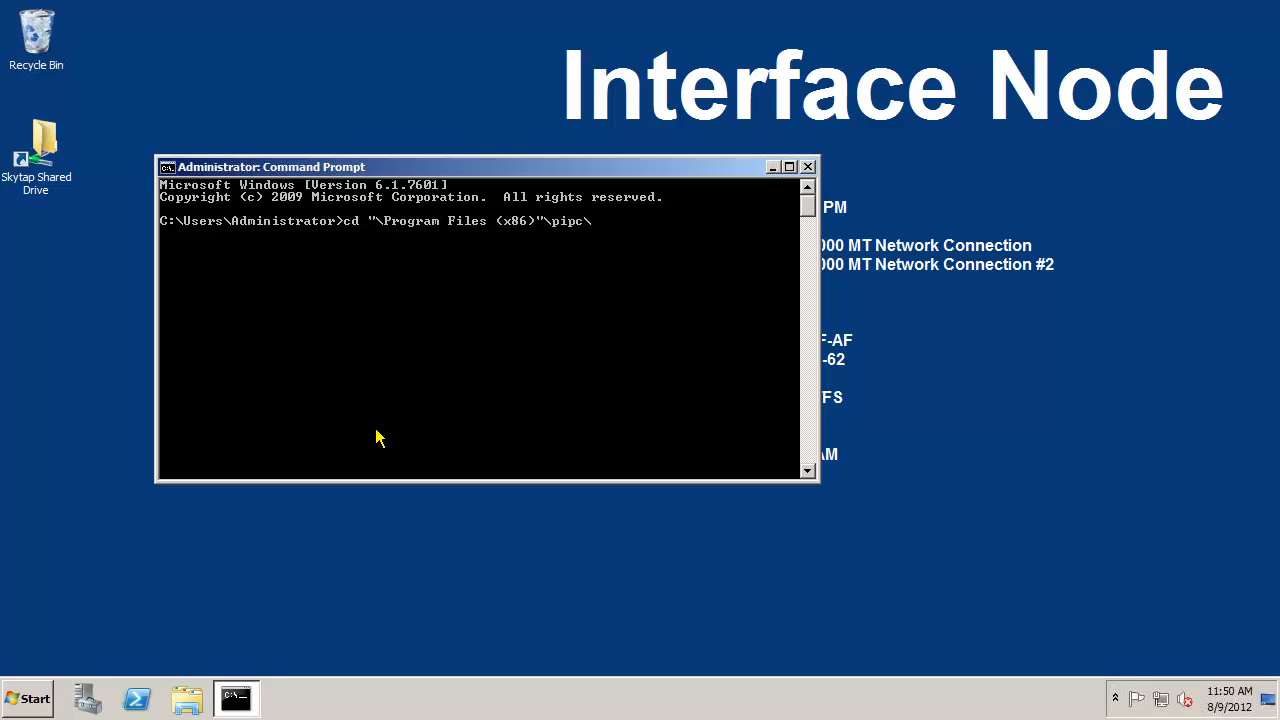
{"action": "type", "text": "bin"}
{"action": "key", "text": "Return"}
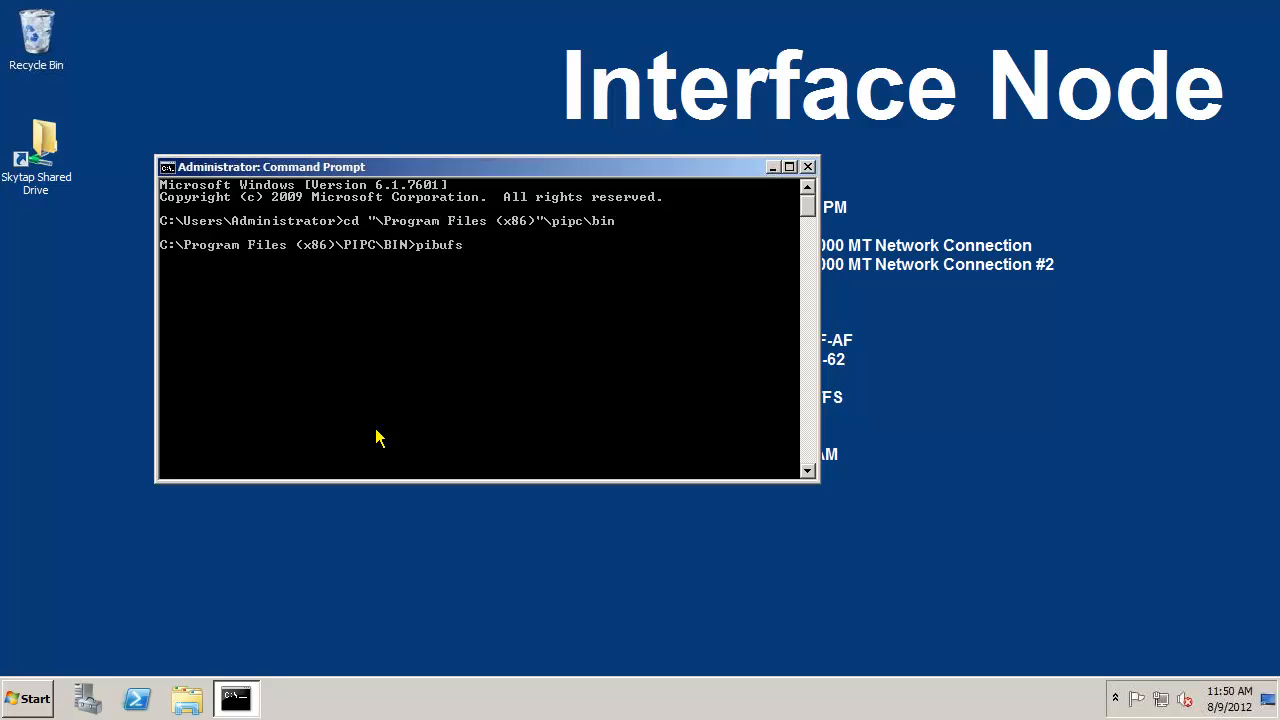
{"action": "key", "text": "Return"}
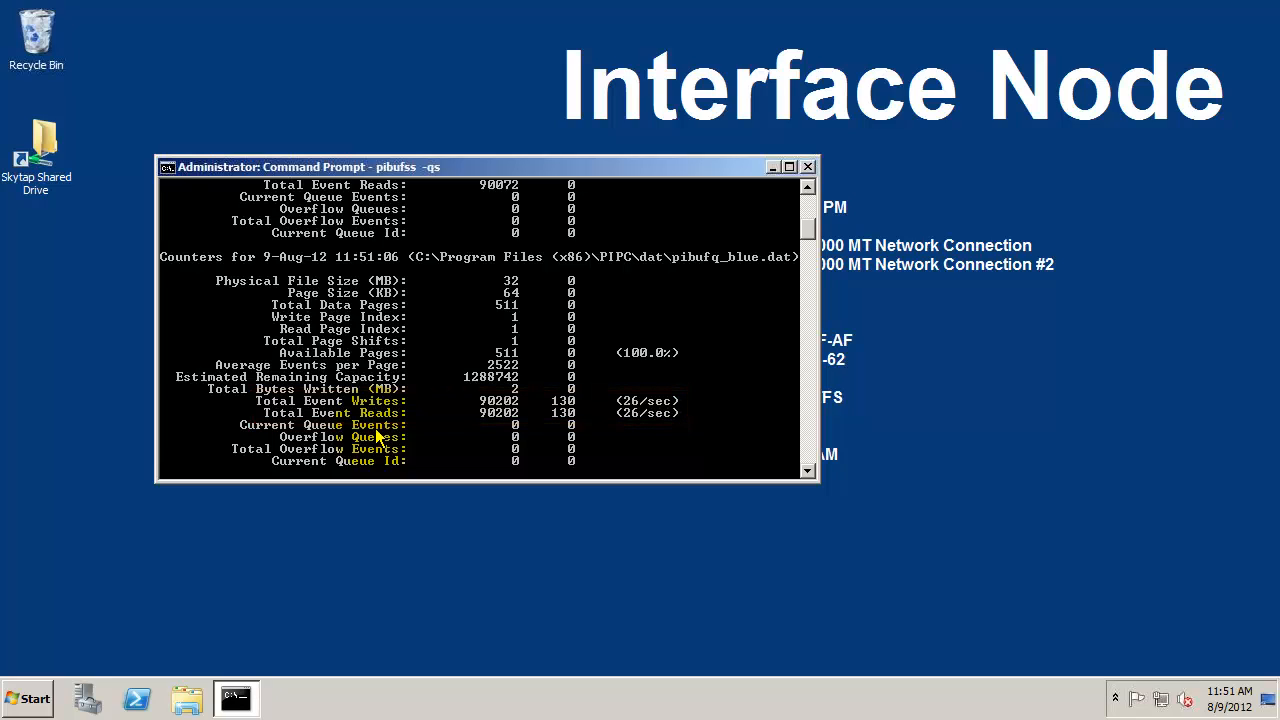
In PI System Management Tools, run a manual backup of all components of server blue, including archives, to E:\PIData\Backup.
{"action": "left_click", "coordinate": [130, 230]}
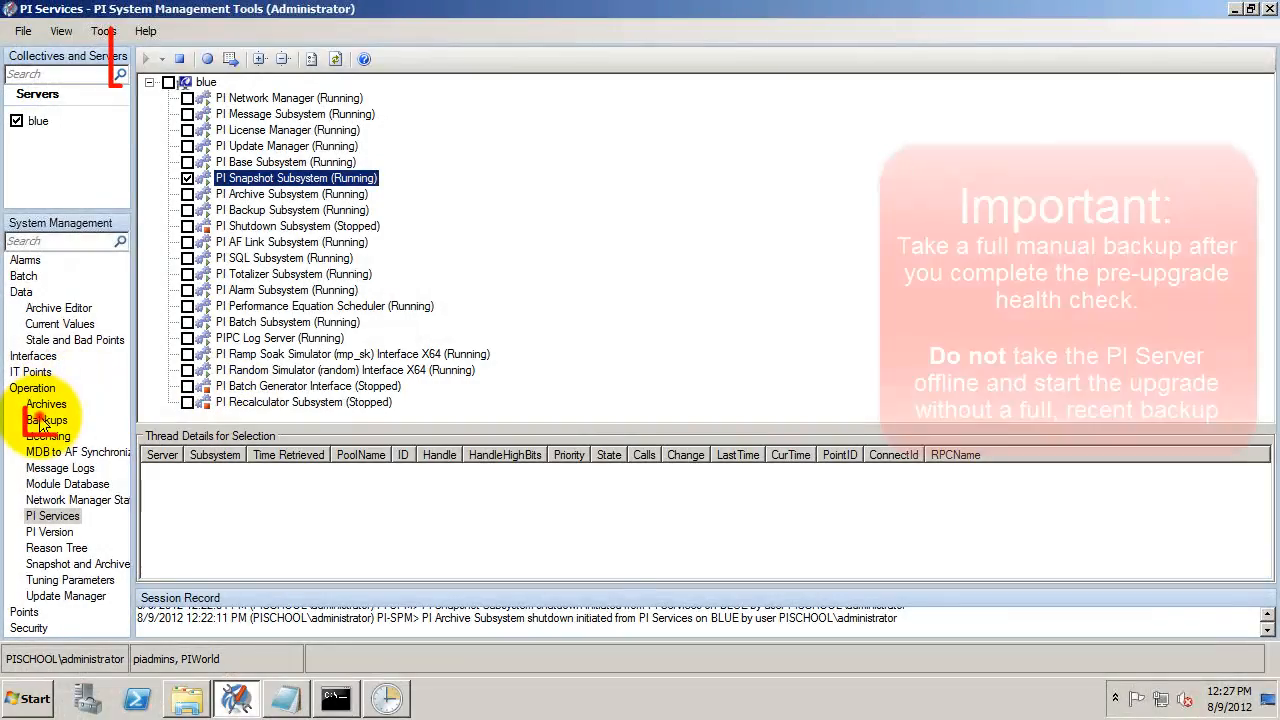
{"action": "left_click", "coordinate": [45, 420]}
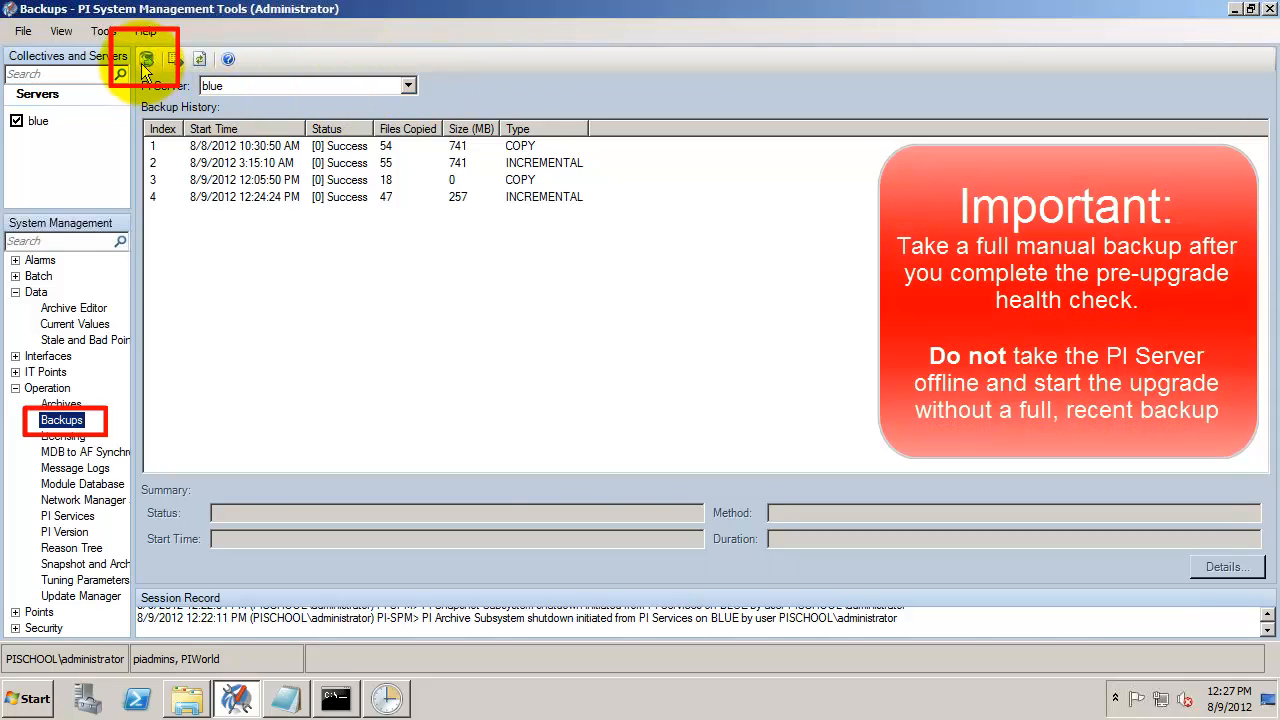
{"action": "left_click", "coordinate": [146, 62]}
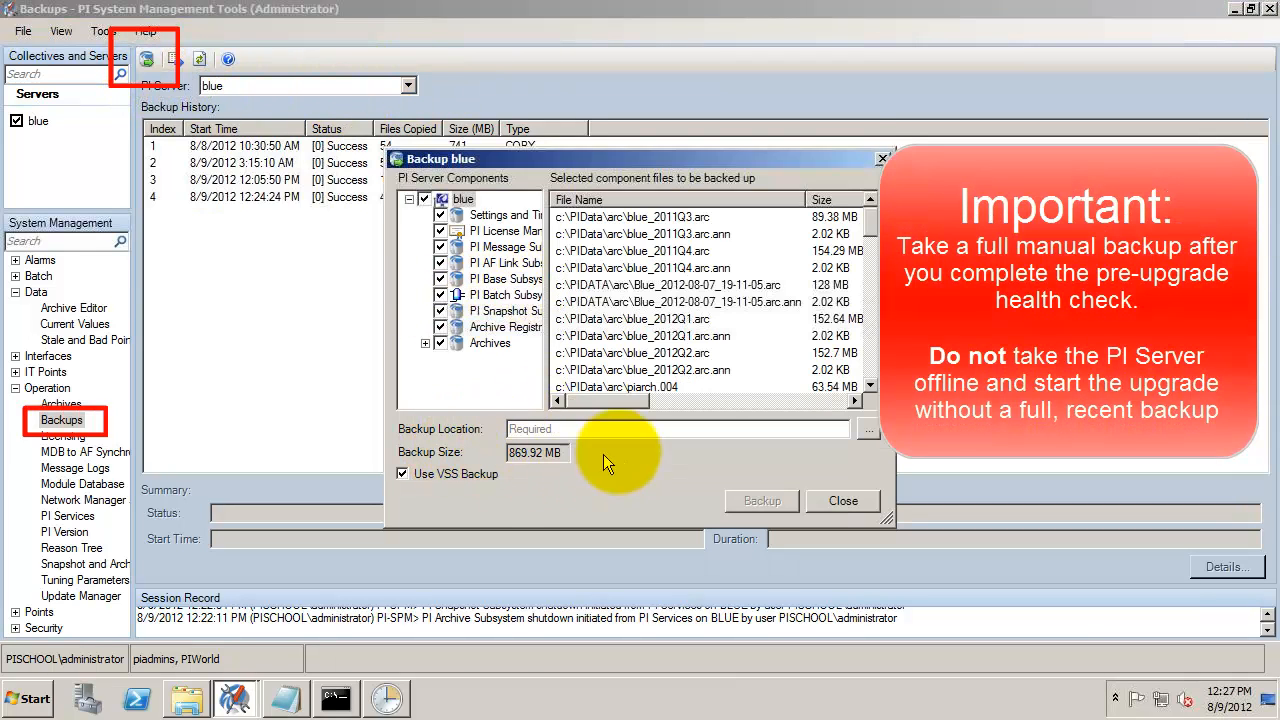
{"action": "left_click", "coordinate": [866, 427]}
{"action": "left_click", "coordinate": [508, 348]}
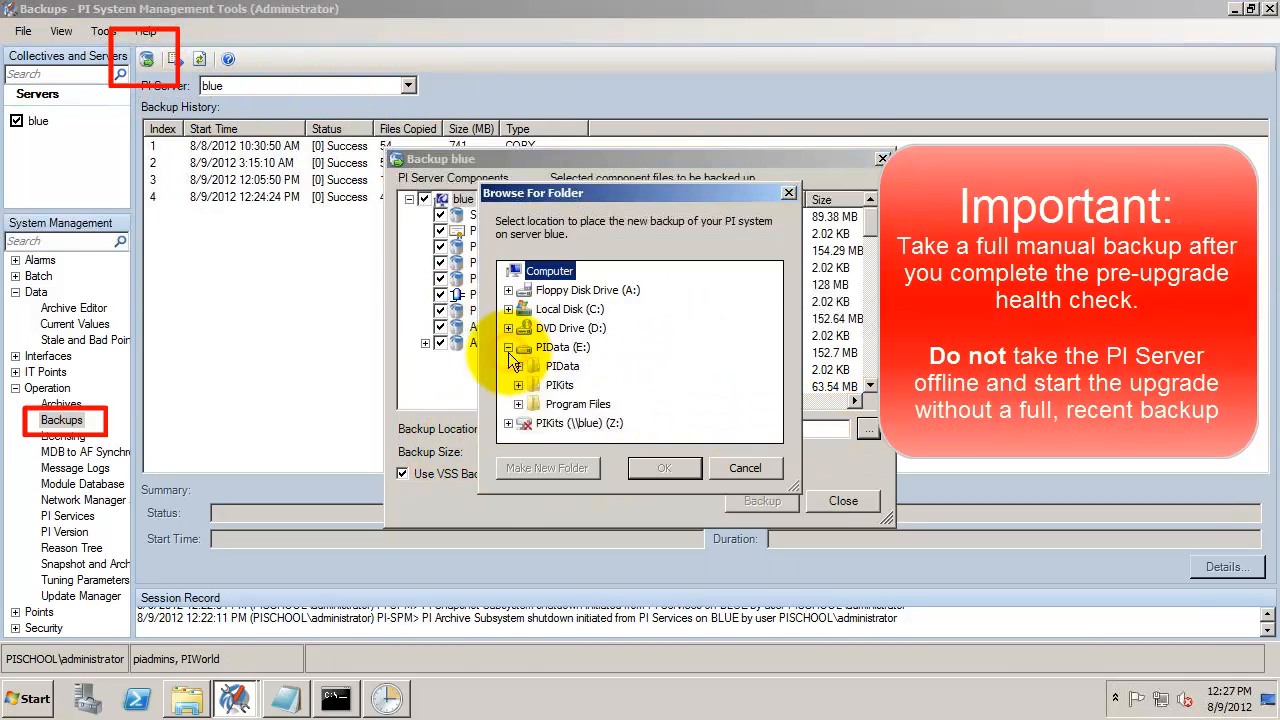
{"action": "left_click", "coordinate": [518, 366]}
{"action": "left_click", "coordinate": [551, 402]}
{"action": "left_click", "coordinate": [664, 467]}
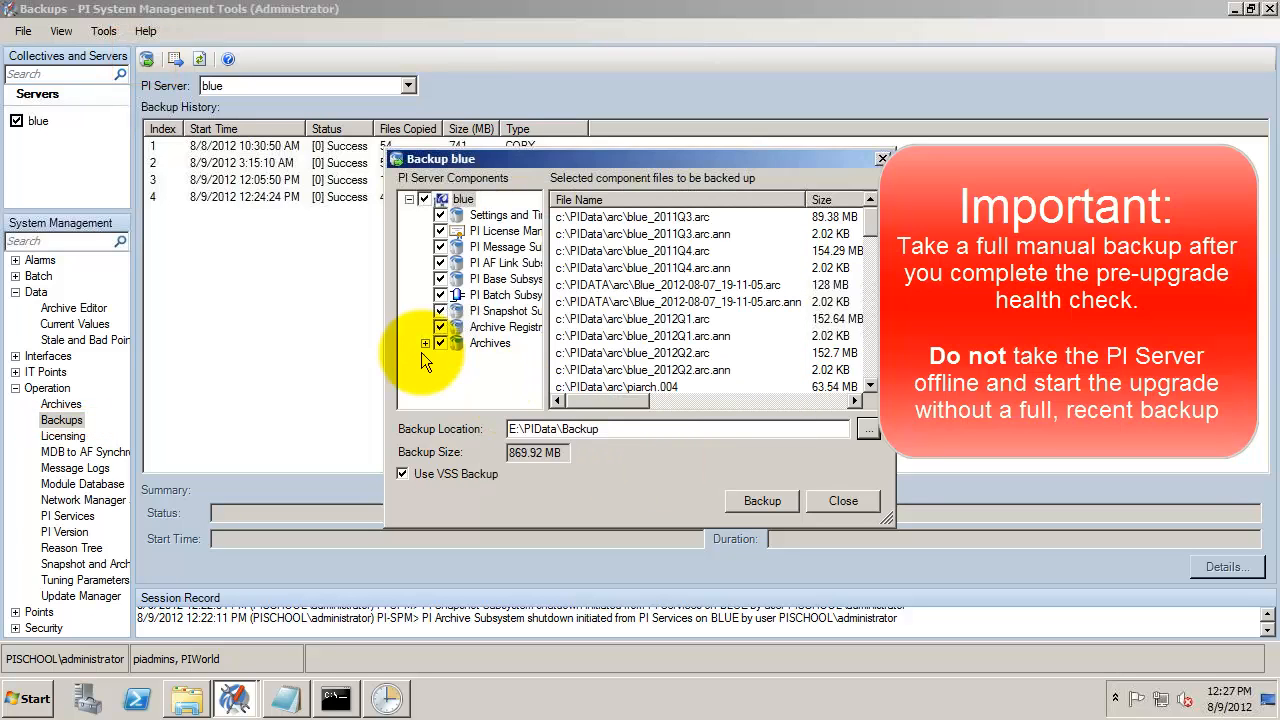
{"action": "left_click", "coordinate": [425, 343]}
{"action": "left_click", "coordinate": [758, 501]}
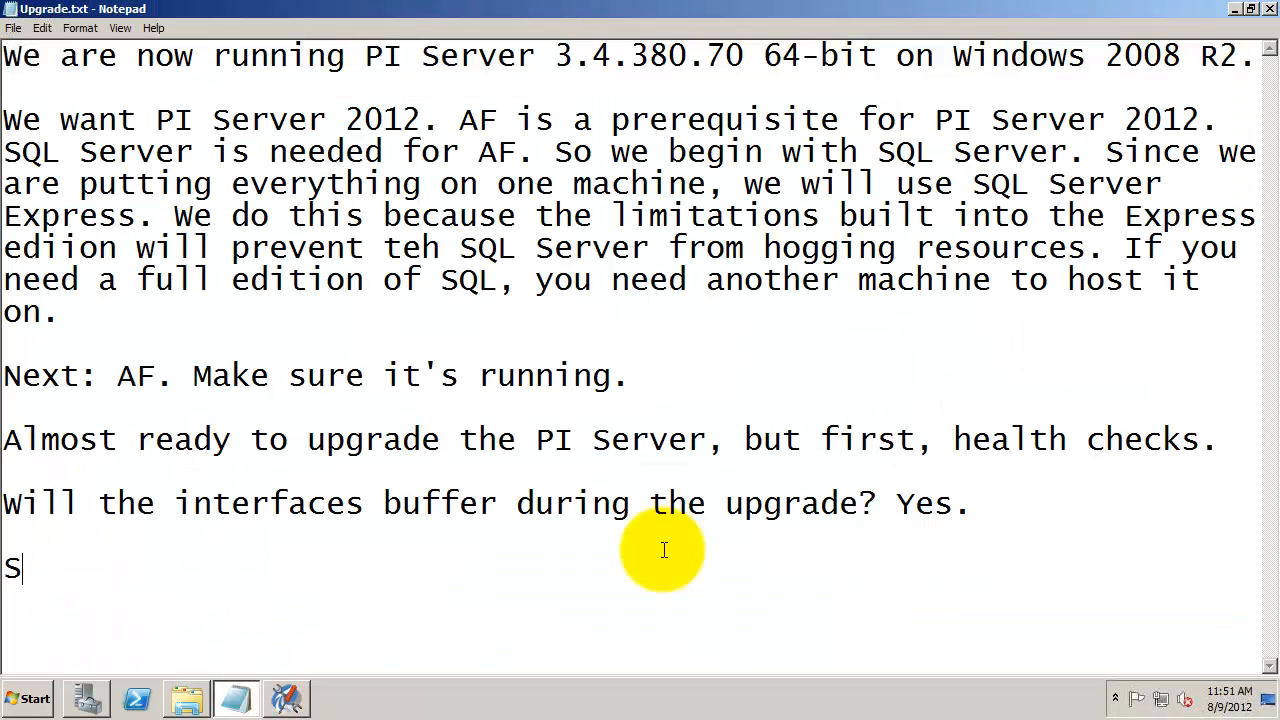
Add the note "Shut down the PI Server." to Upgrade.txt and run pisrvstop from \Program Files\pi\adm in a Command Prompt.
{"action": "type", "text": "hut down the PI Server."}
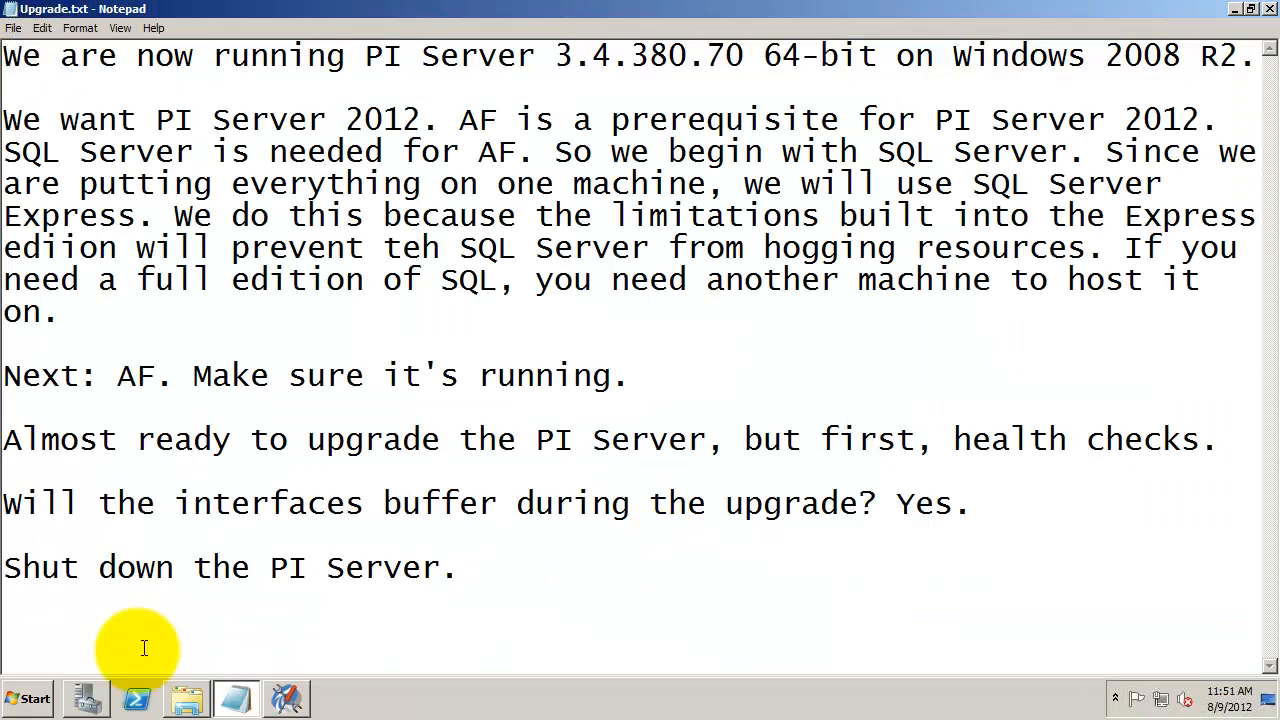
{"action": "left_click", "coordinate": [35, 697]}
{"action": "left_click", "coordinate": [82, 324]}
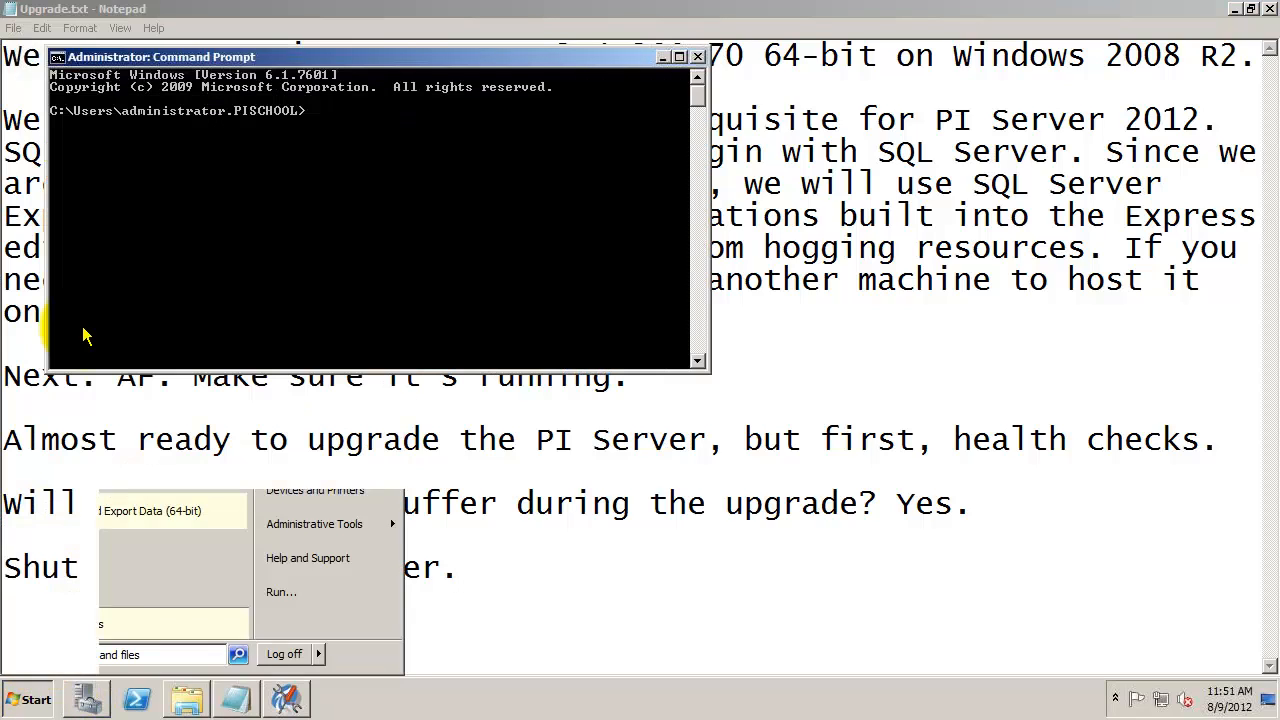
{"action": "type", "text": "cd \"\\Program Files\"\\p"}
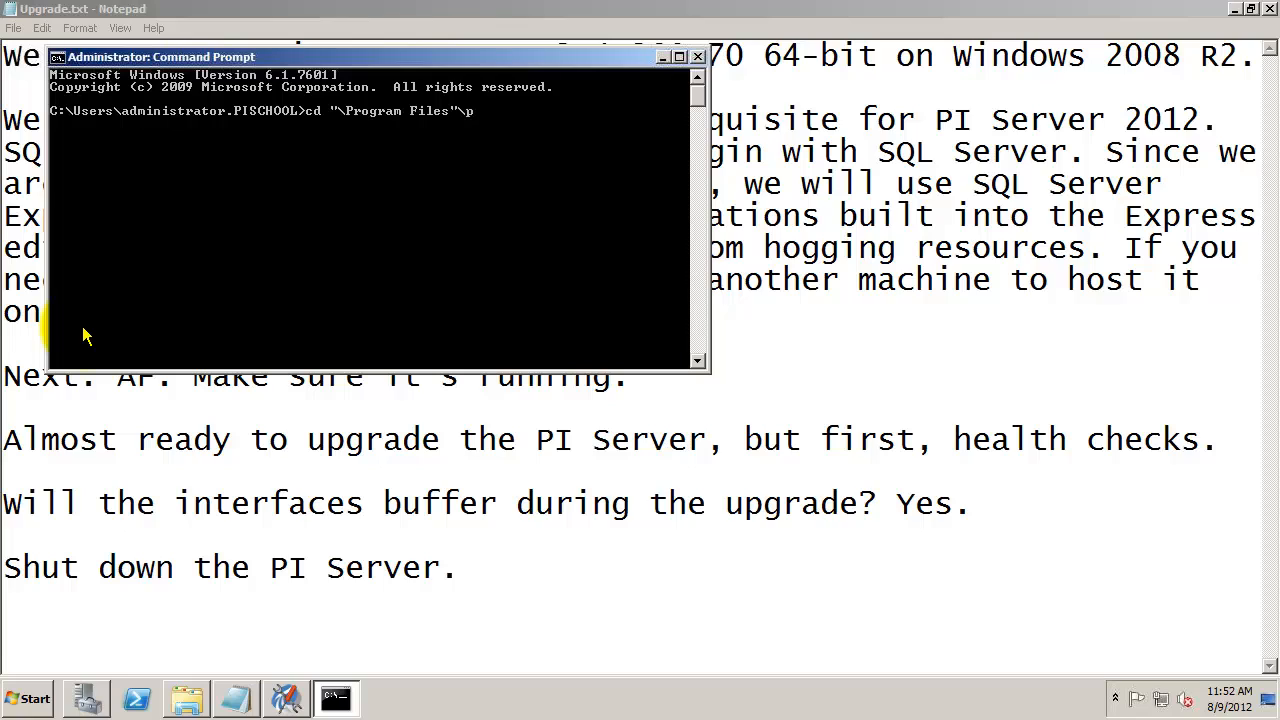
{"action": "type", "text": "i\\adm"}
{"action": "key", "text": "Return"}
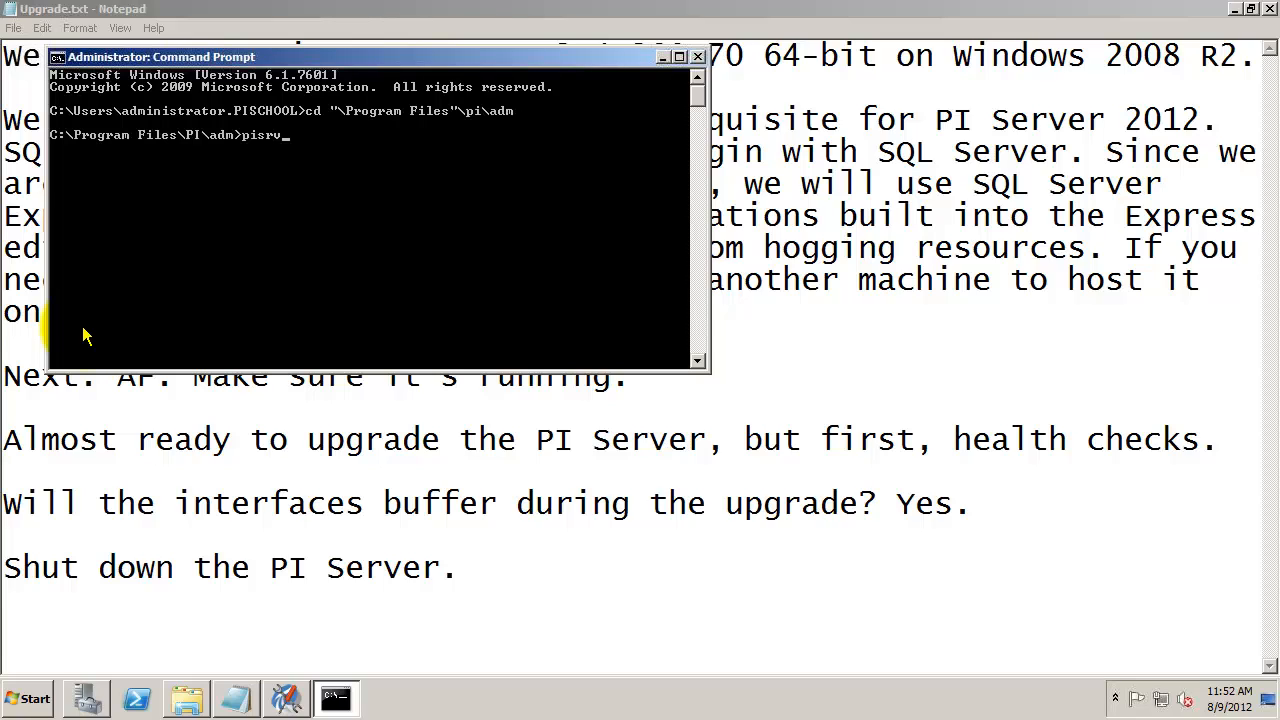
{"action": "type", "text": "pisrvstop"}
{"action": "key", "text": "Return"}
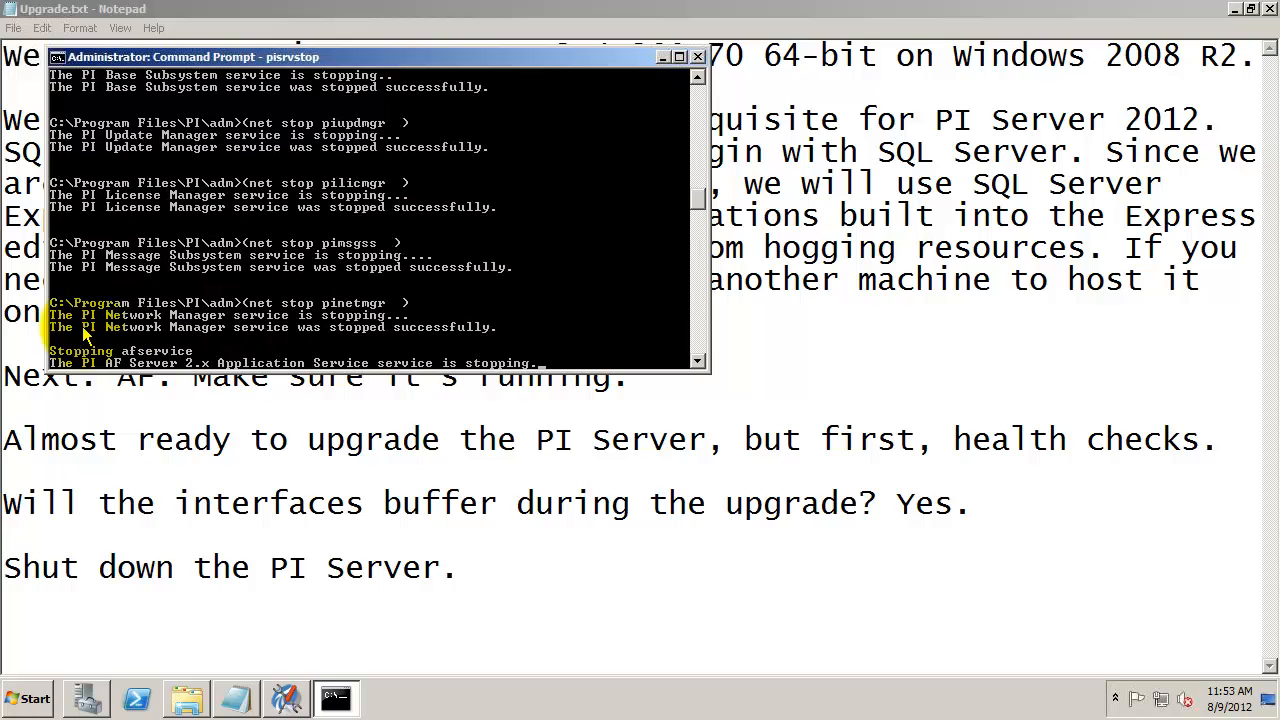
Append a paragraph to Upgrade.txt on isolating the PI Server from the network by pulling out the network cable or using the firewall.
{"action": "left_click", "coordinate": [529, 571]}
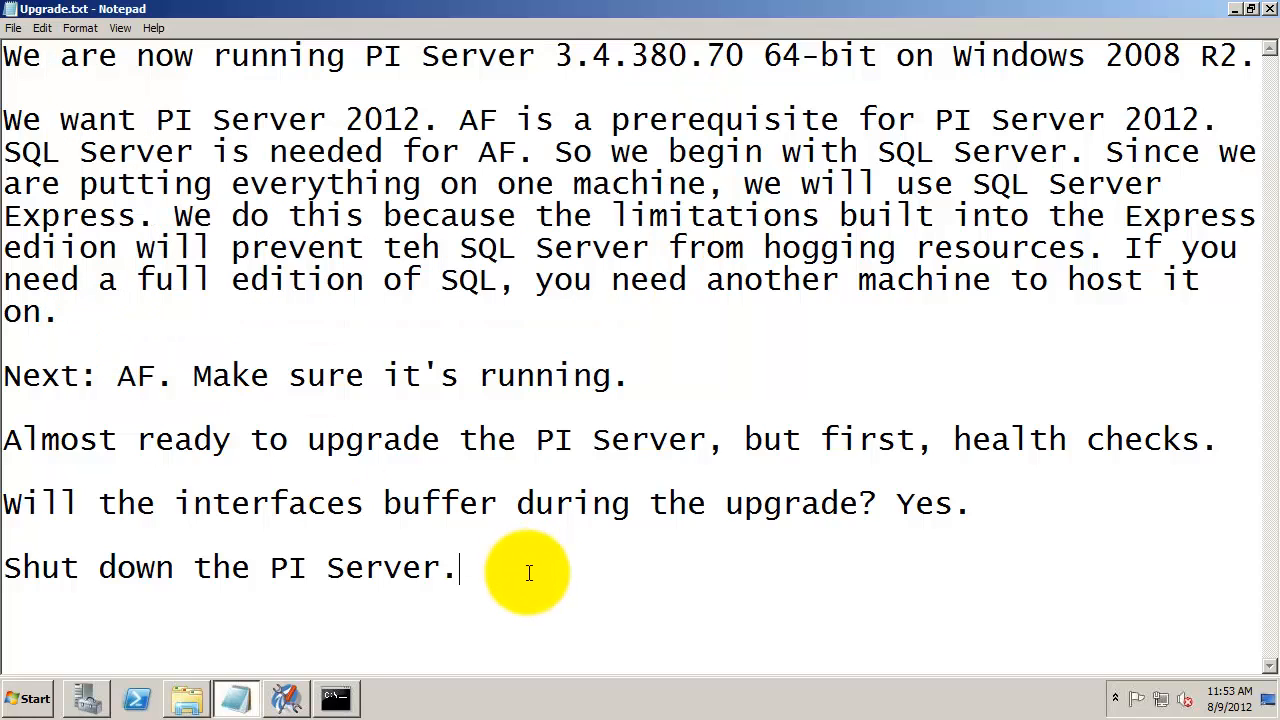
{"action": "key", "text": "Return"}
{"action": "key", "text": "Return"}
{"action": "type", "text": "Isolate the PI Server"}
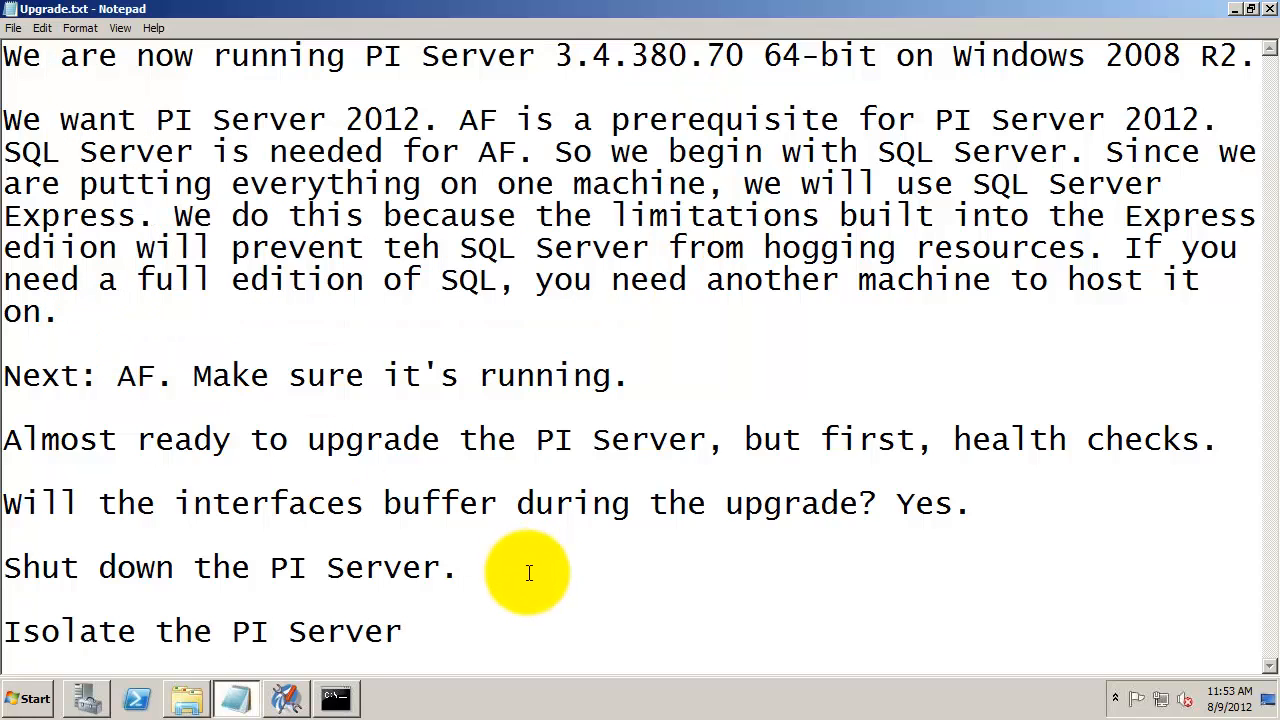
{"action": "type", "text": " from the network. If you're w"}
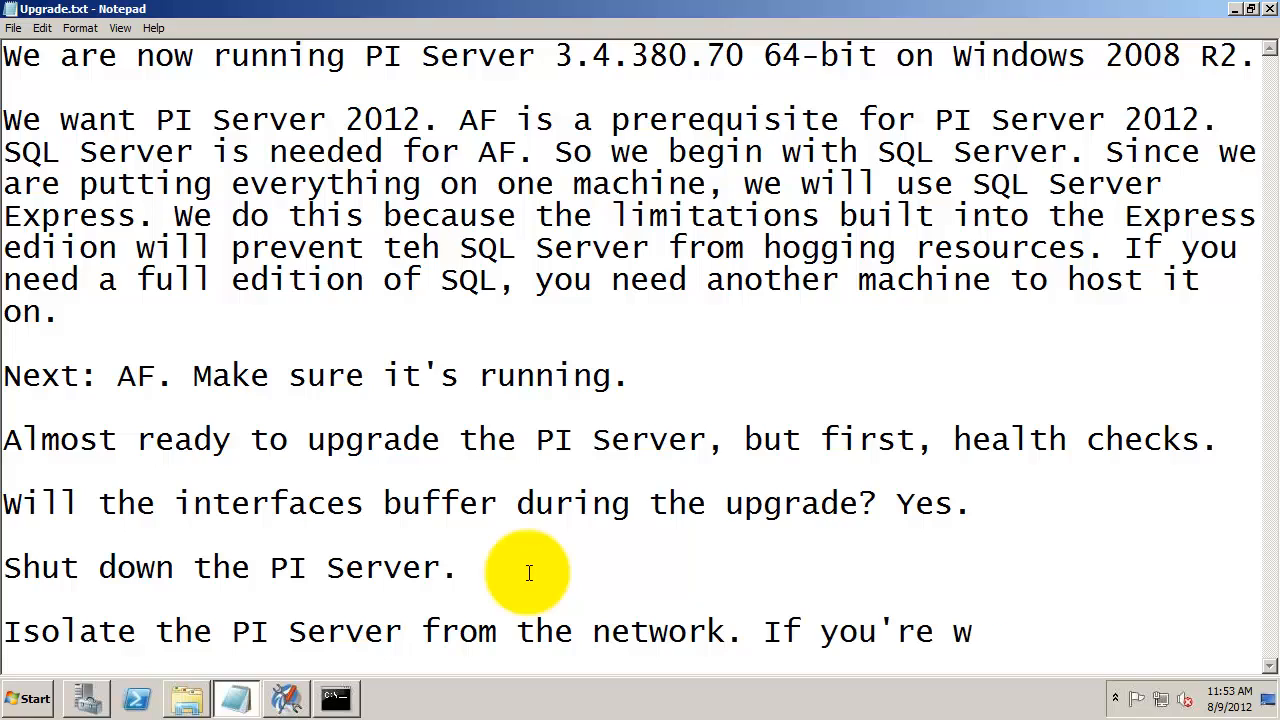
{"action": "type", "text": "orking in front of the machine, you could pul"}
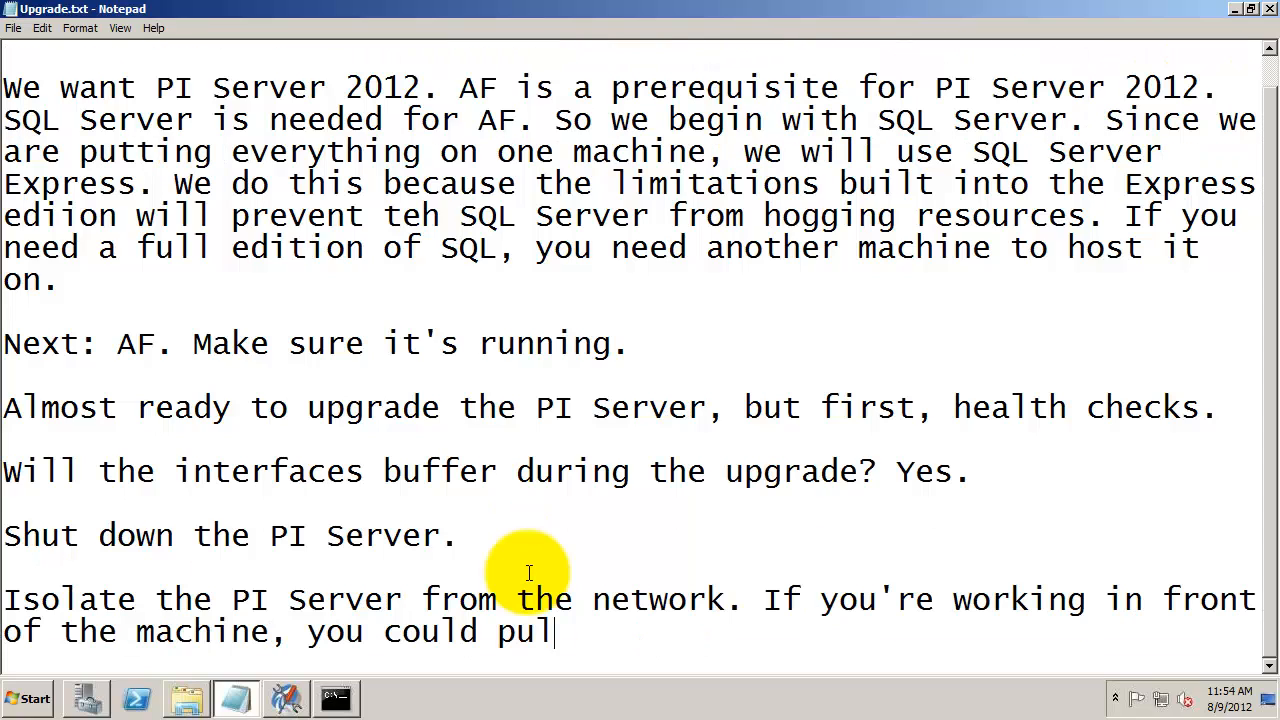
{"action": "type", "text": "l out the network cable. If not, you can use the firewall."}
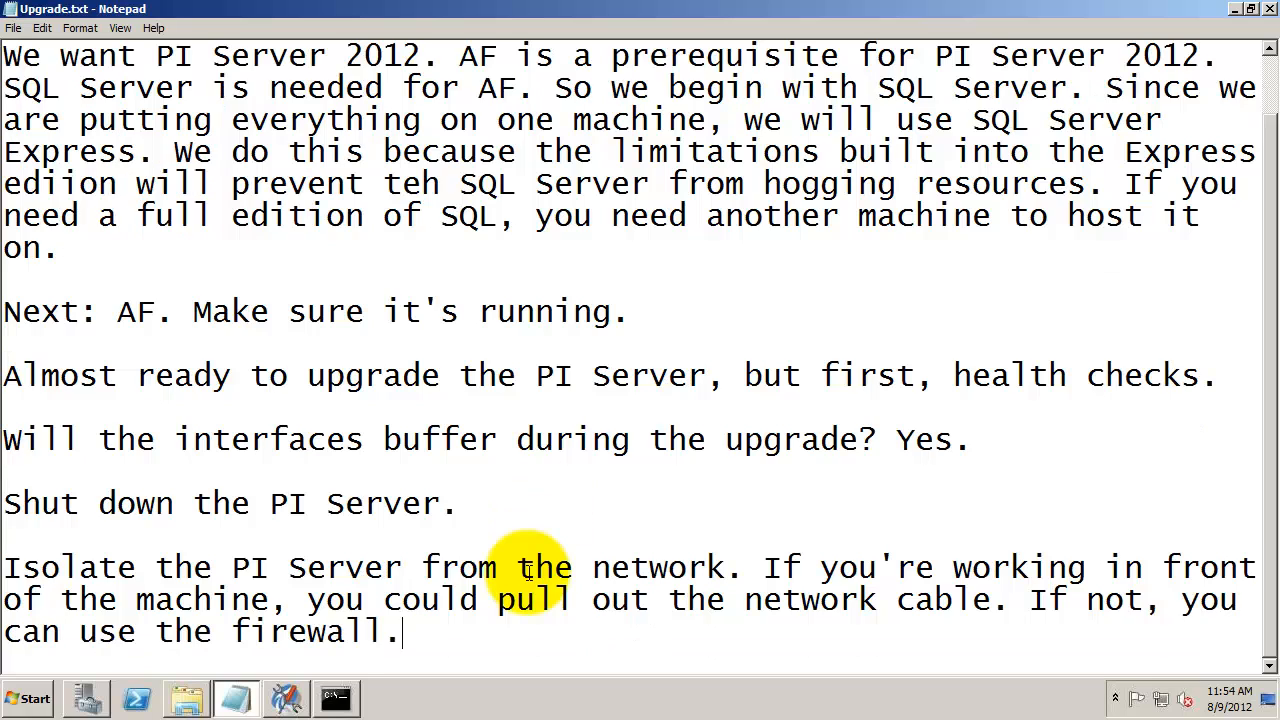
Turn on Windows Firewall for the domain, home or work, and public network locations through Control Panel.
{"action": "left_click", "coordinate": [30, 698]}
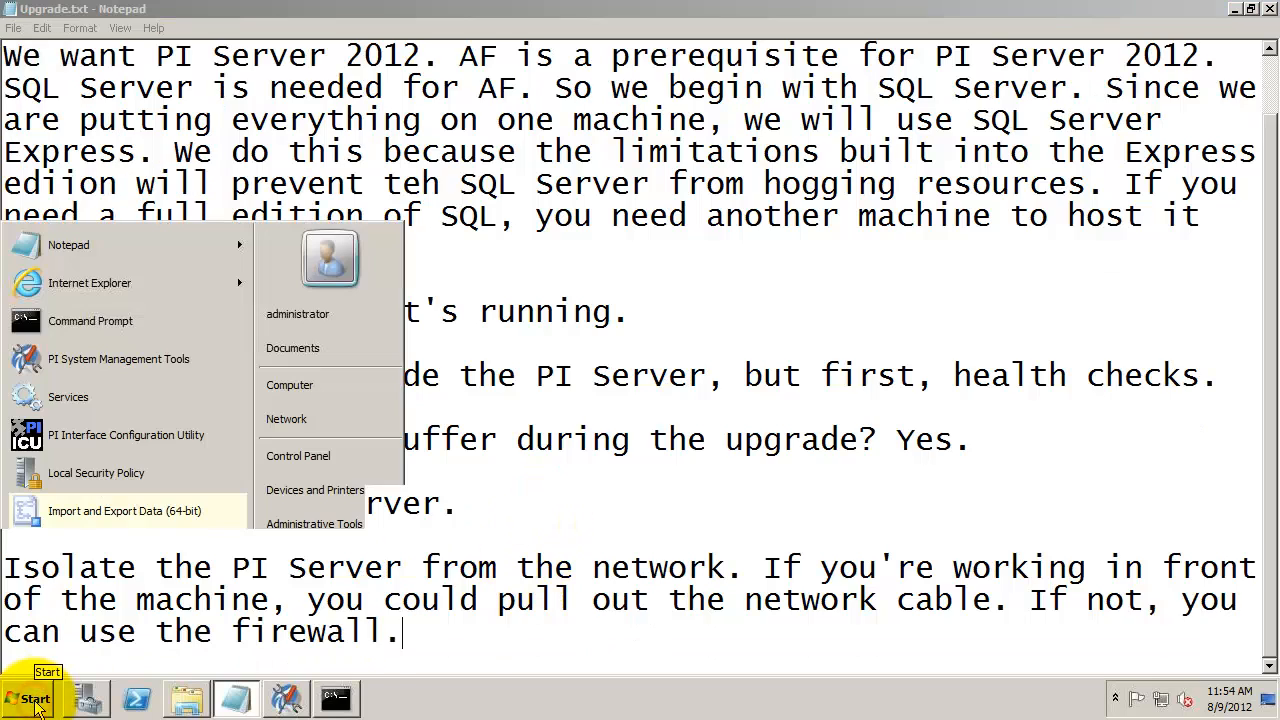
{"action": "left_click", "coordinate": [318, 456]}
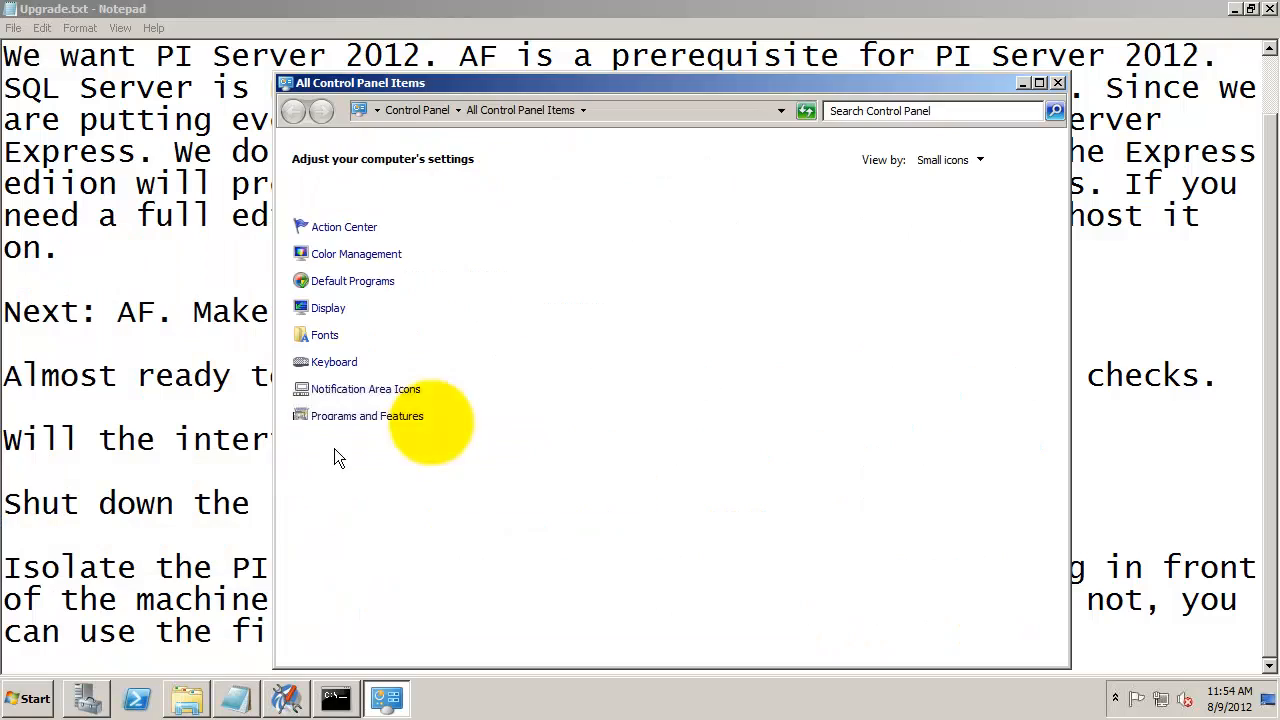
{"action": "left_click", "coordinate": [826, 500]}
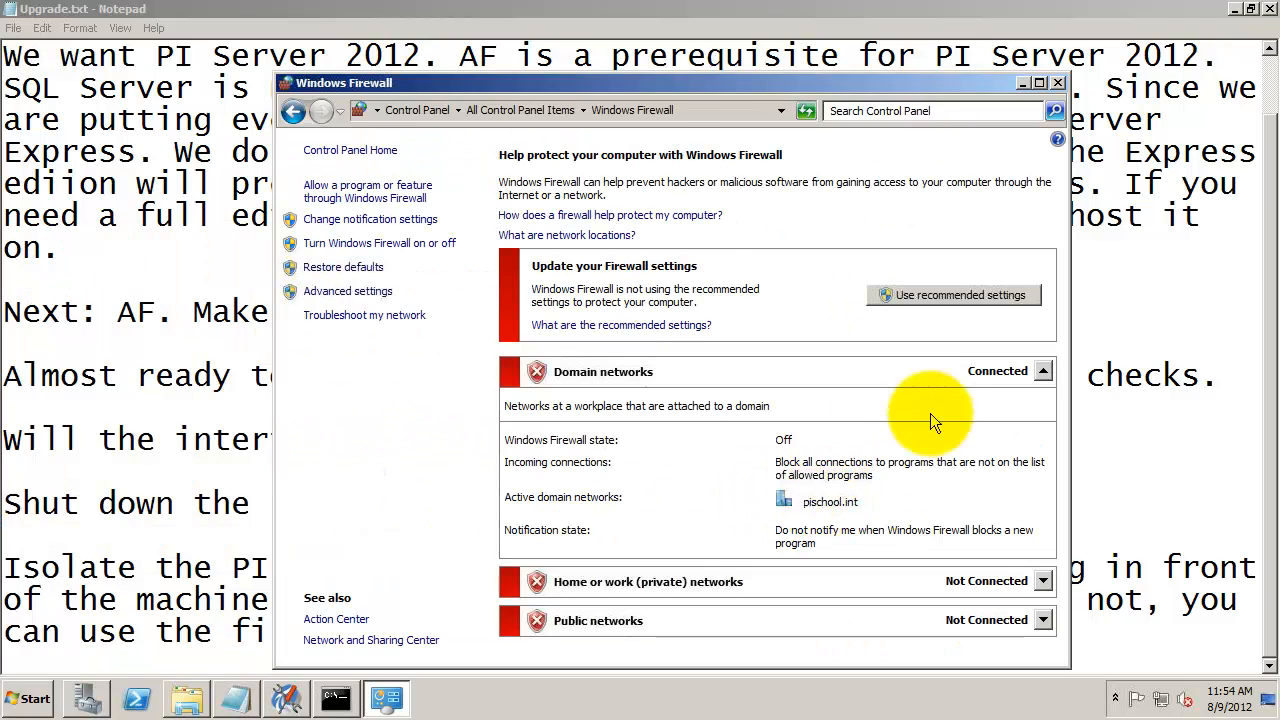
{"action": "left_click", "coordinate": [375, 245]}
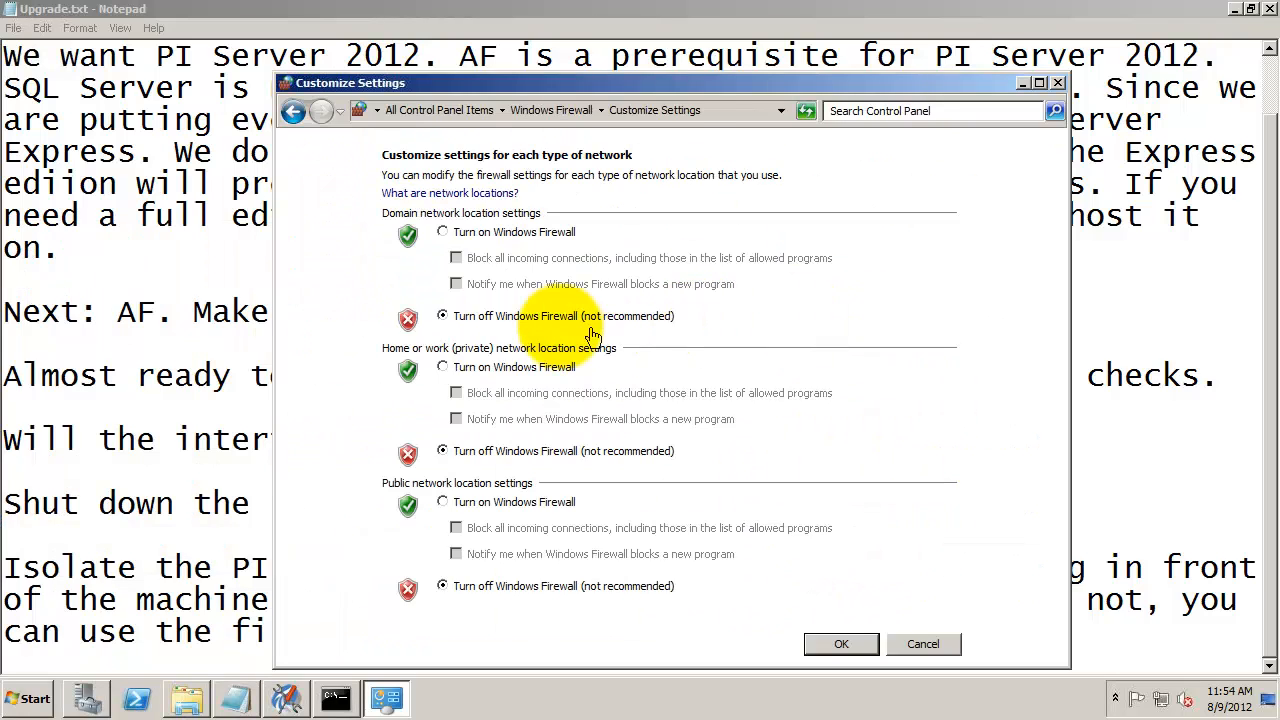
{"action": "left_click", "coordinate": [443, 232]}
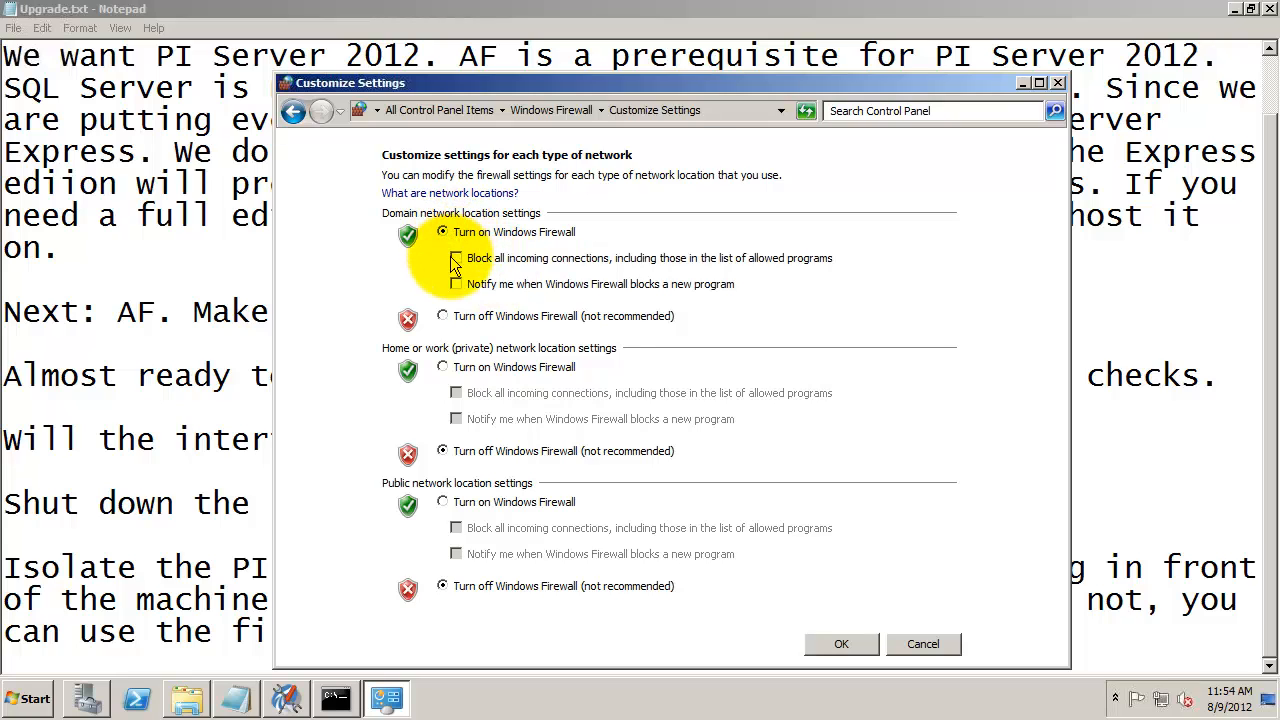
{"action": "left_click", "coordinate": [443, 367]}
{"action": "left_click", "coordinate": [443, 502]}
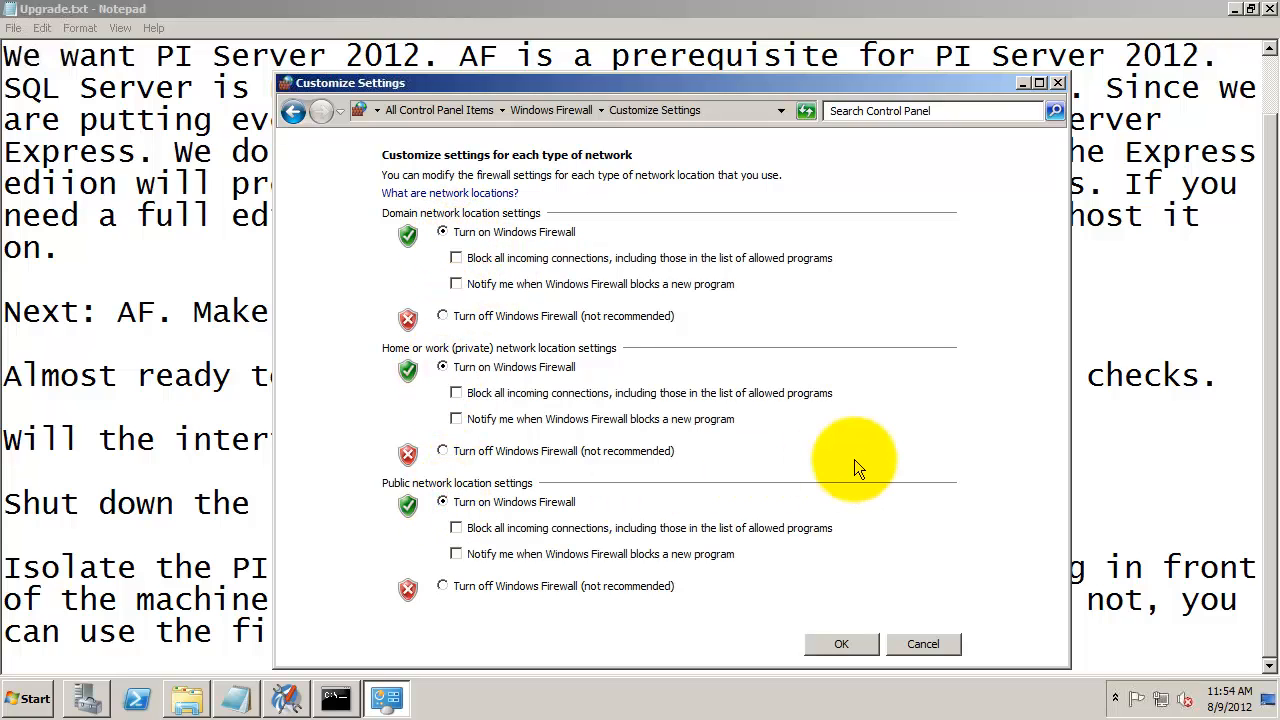
{"action": "left_click", "coordinate": [838, 644]}
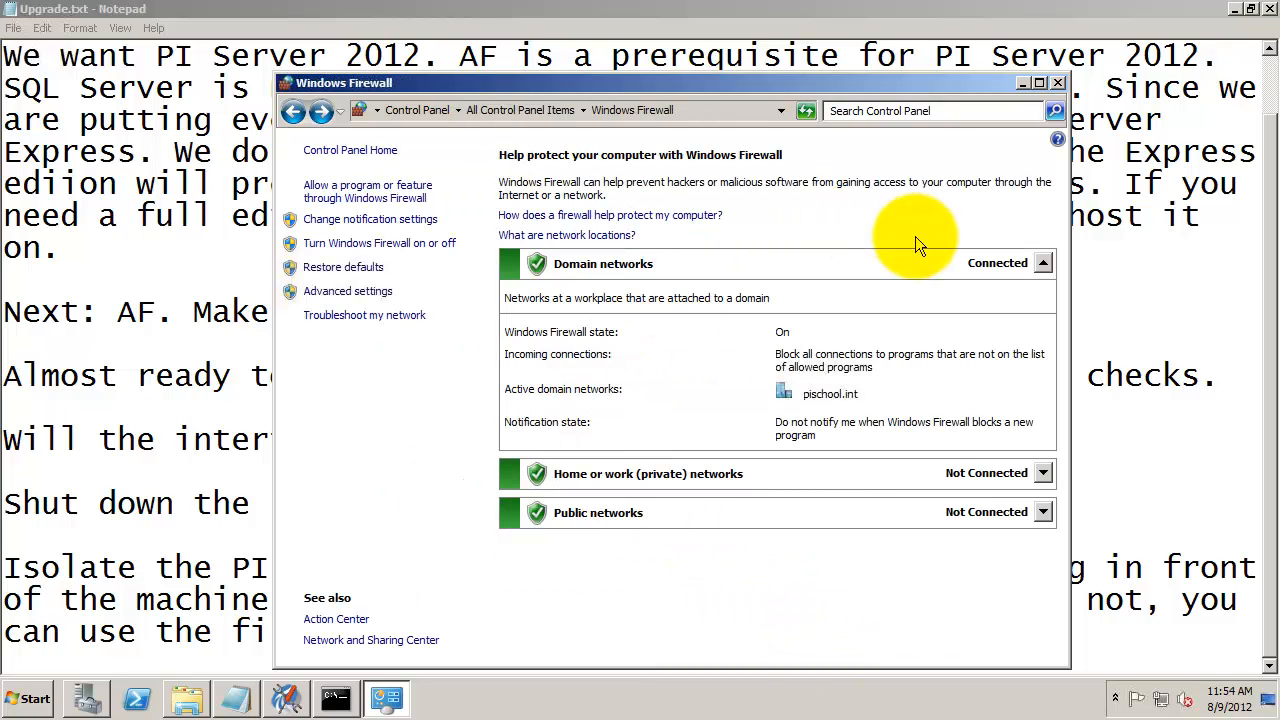
Append to the isolation note in Upgrade.txt that the PI firewall is also possible but requires turning the PI server back on to configure.
{"action": "left_click", "coordinate": [1157, 471]}
{"action": "type", "text": "s also poss"}
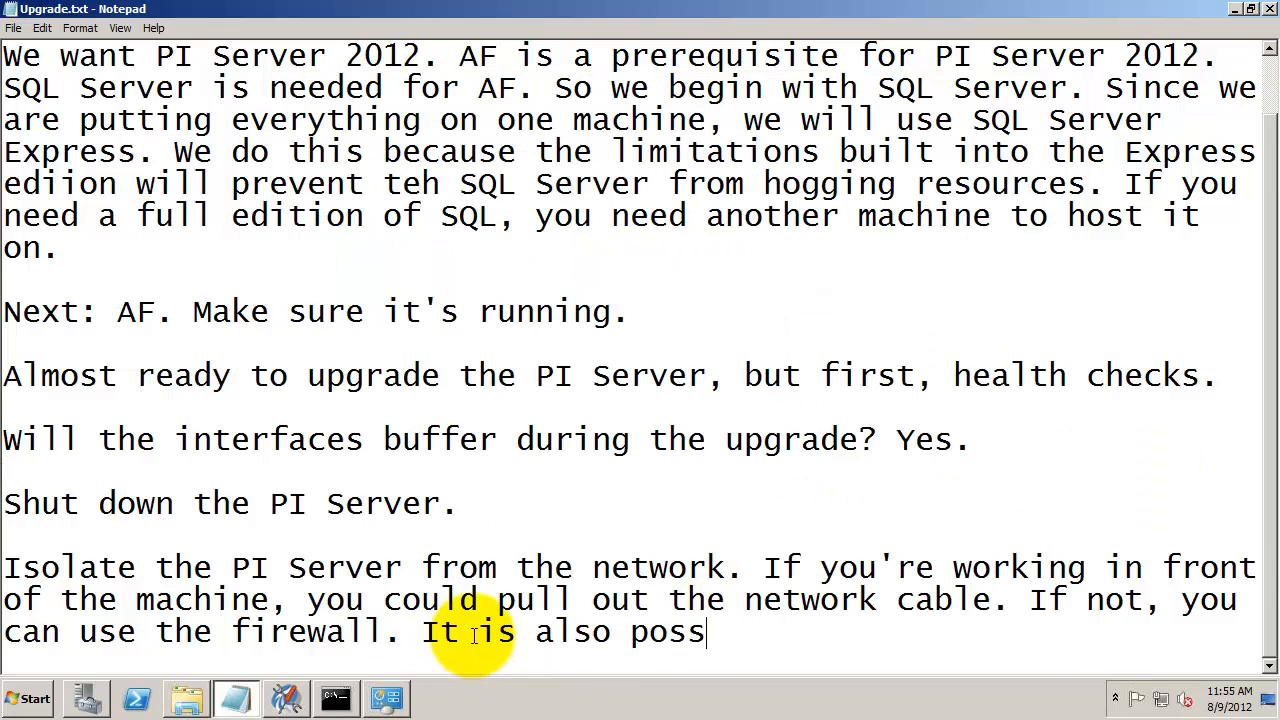
{"action": "type", "text": "ible to use the PI firewall"}
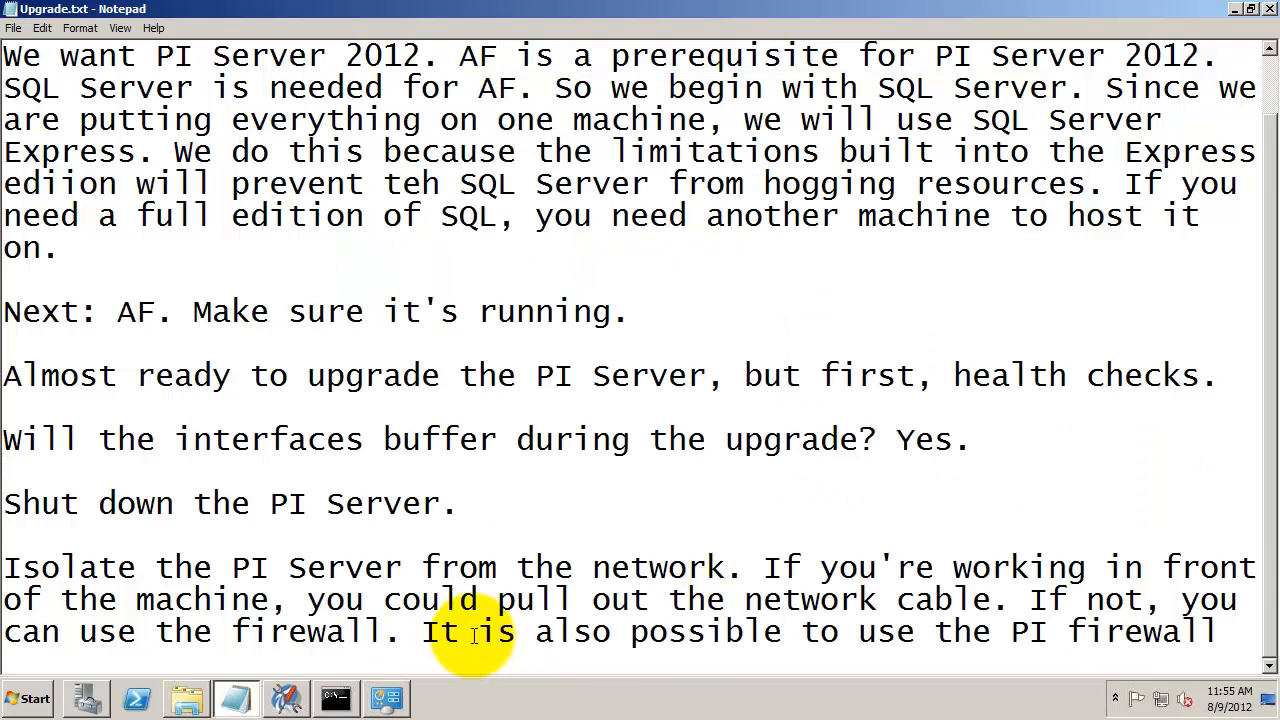
{"action": "type", "text": ","}
{"action": "key", "text": "Return"}
{"action": "type", "text": "but we would have to"}
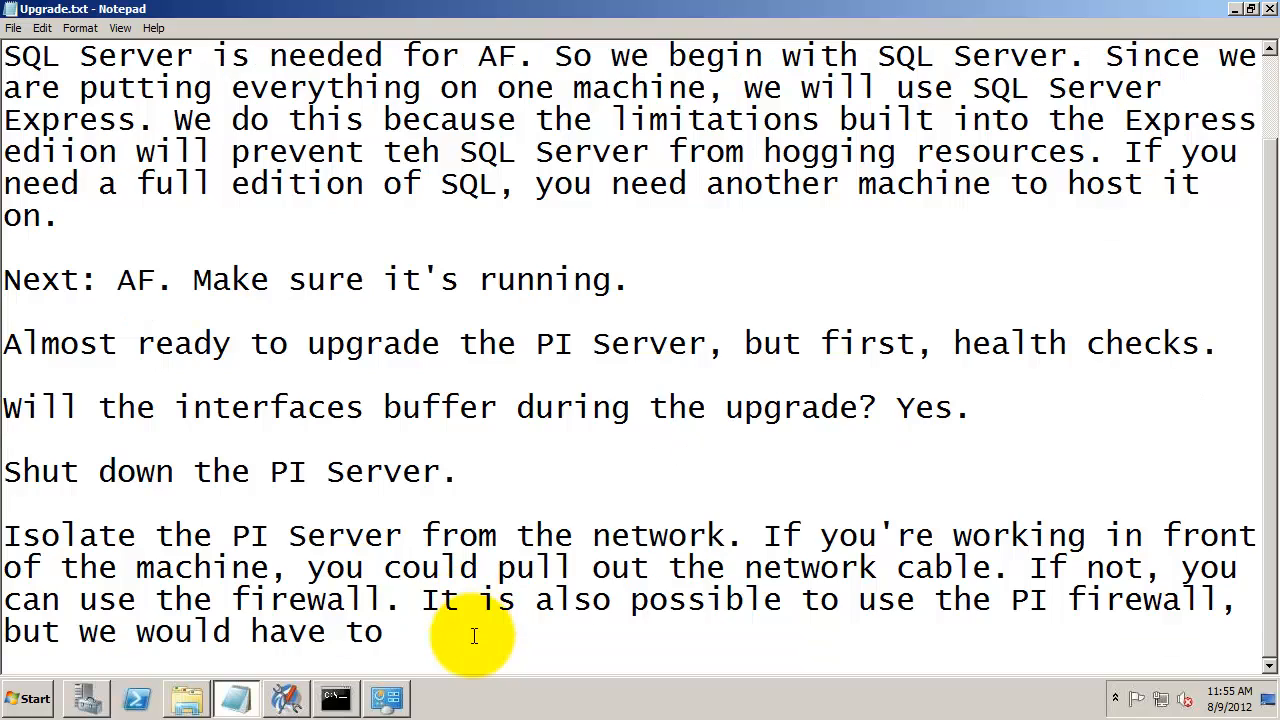
{"action": "type", "text": " turn the PI server back on to configure that."}
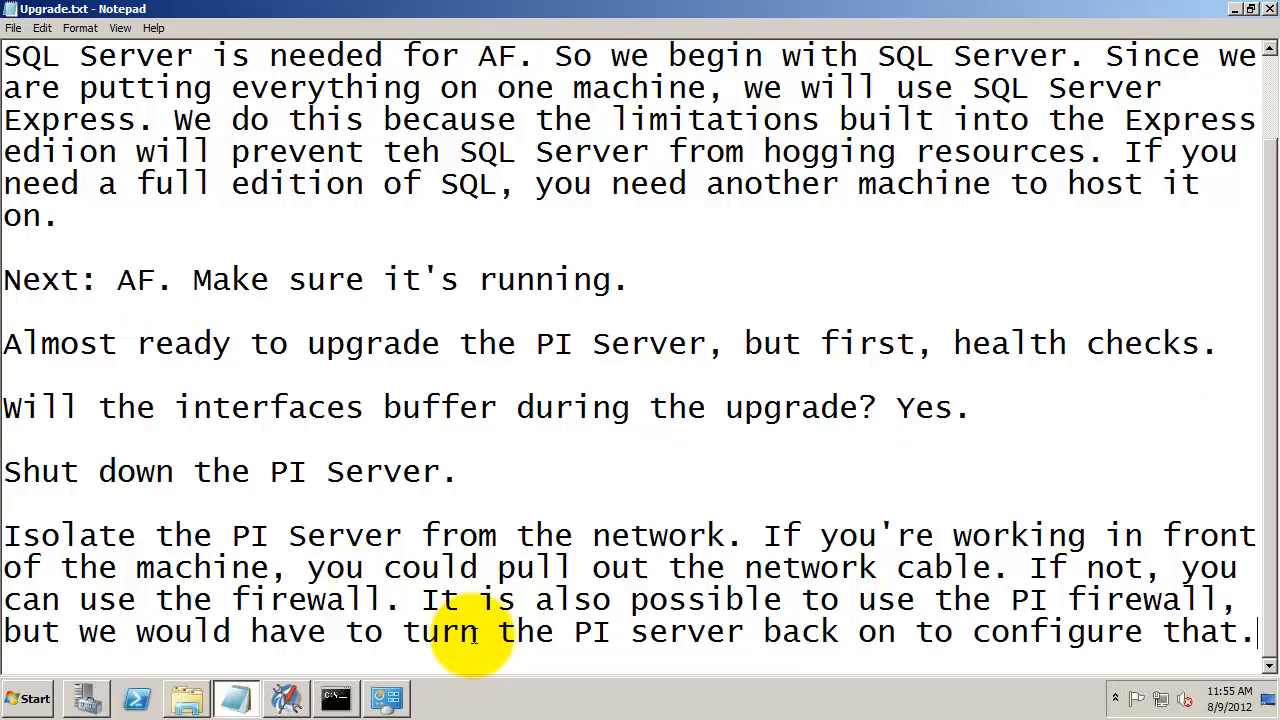
Start a new paragraph reading "Upgrade." at the end of Upgrade.txt.
{"action": "key", "text": "Return"}
{"action": "key", "text": "Return"}
{"action": "type", "text": "Upgrade."}
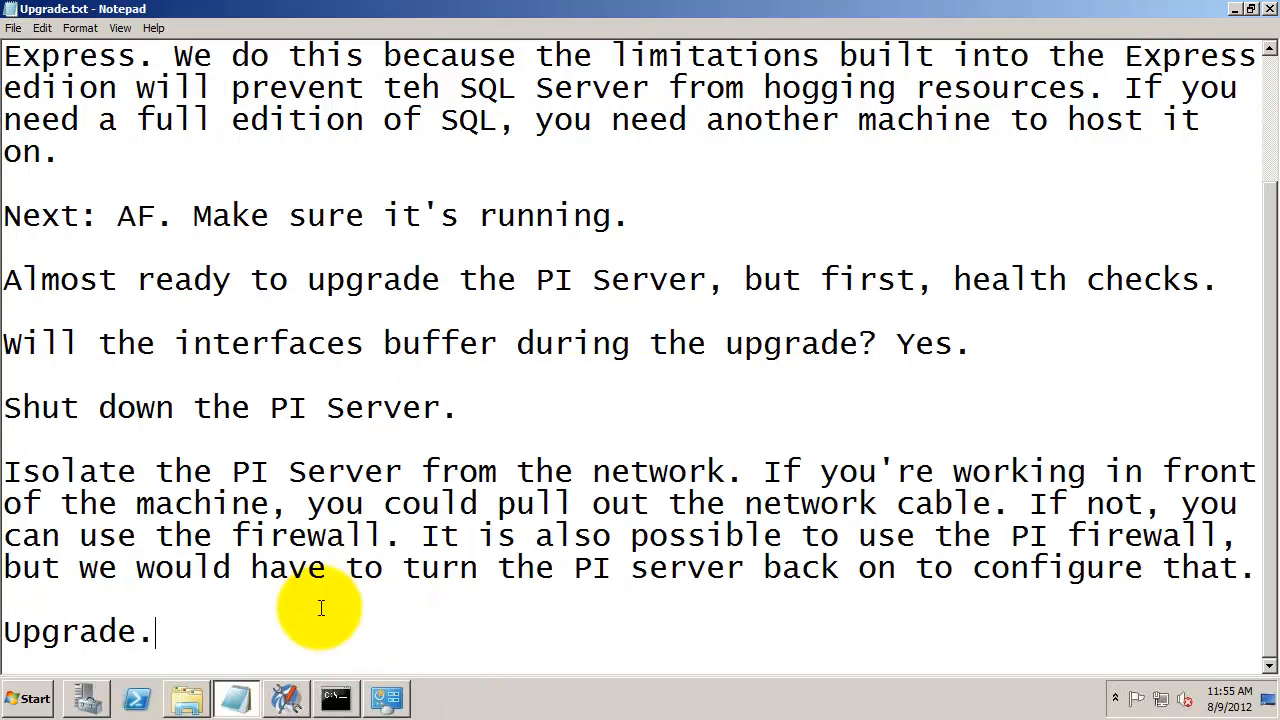
Extract PIServer_2012RC2_X64_.exe from E:\PIKits\PiSystem2012 and launch its setup.
{"action": "left_click", "coordinate": [188, 702]}
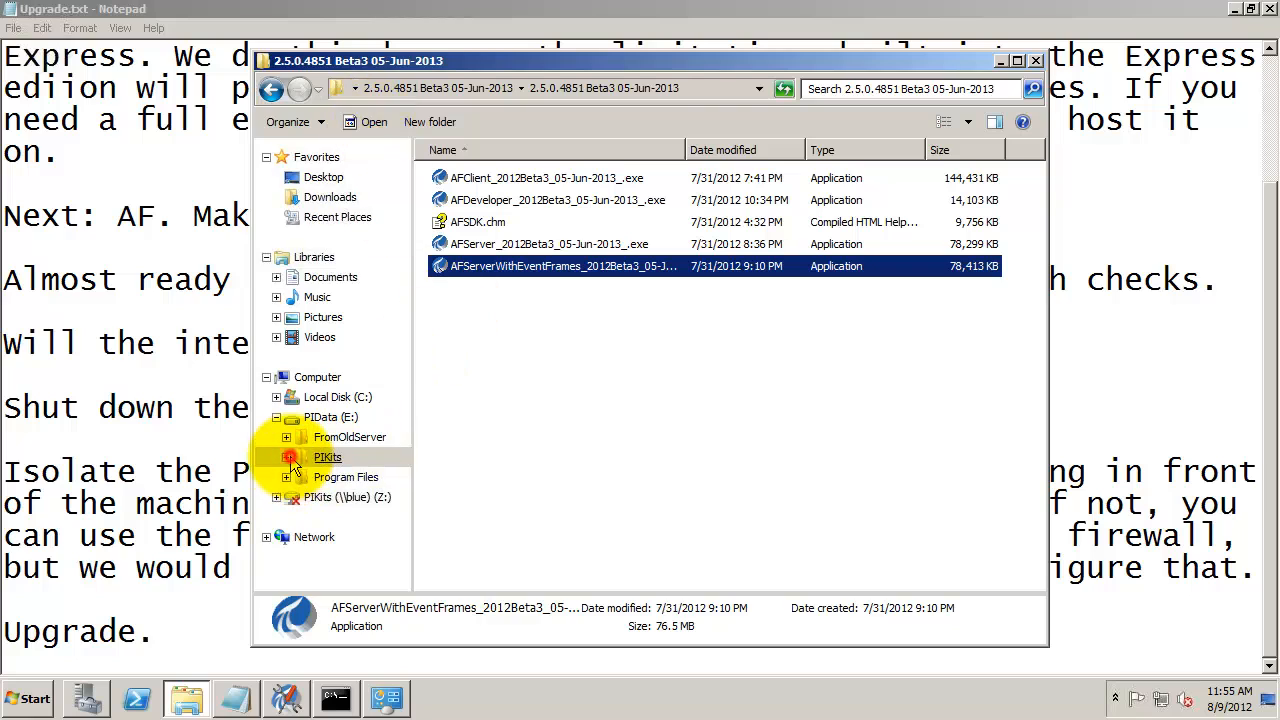
{"action": "left_click", "coordinate": [286, 457]}
{"action": "left_click", "coordinate": [345, 517]}
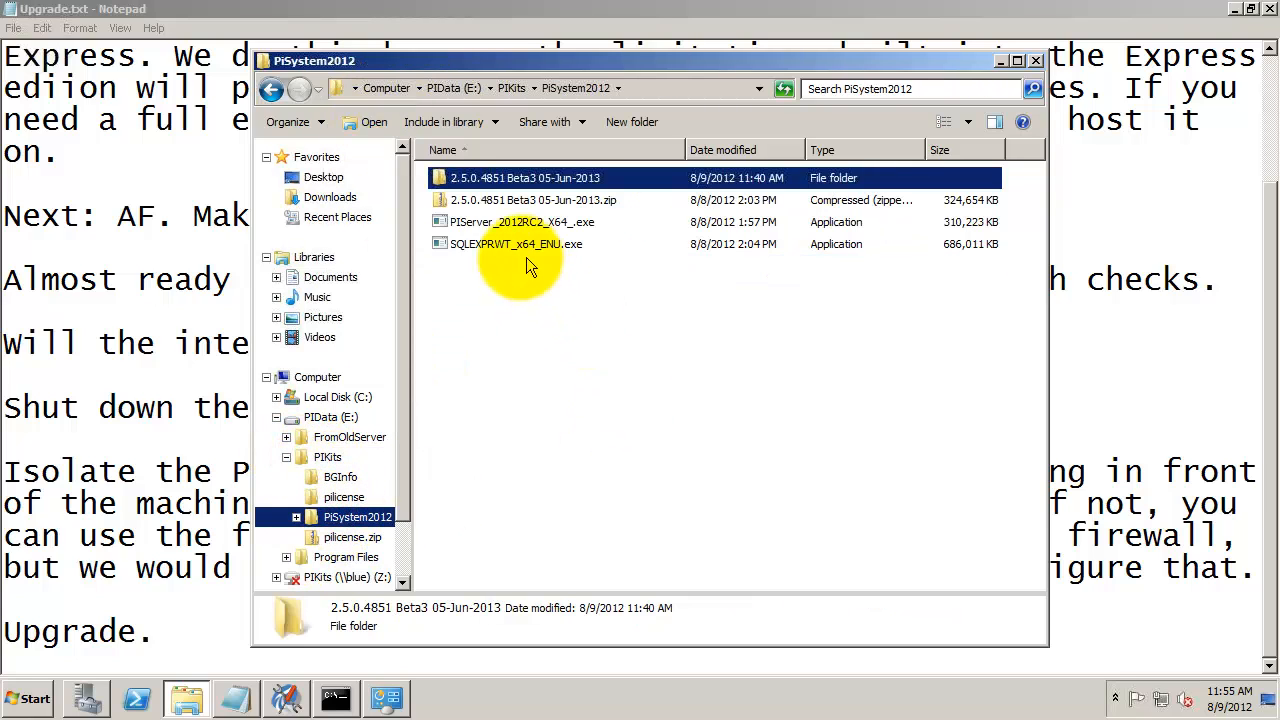
{"action": "double_click", "coordinate": [495, 222]}
{"action": "left_click", "coordinate": [765, 295]}
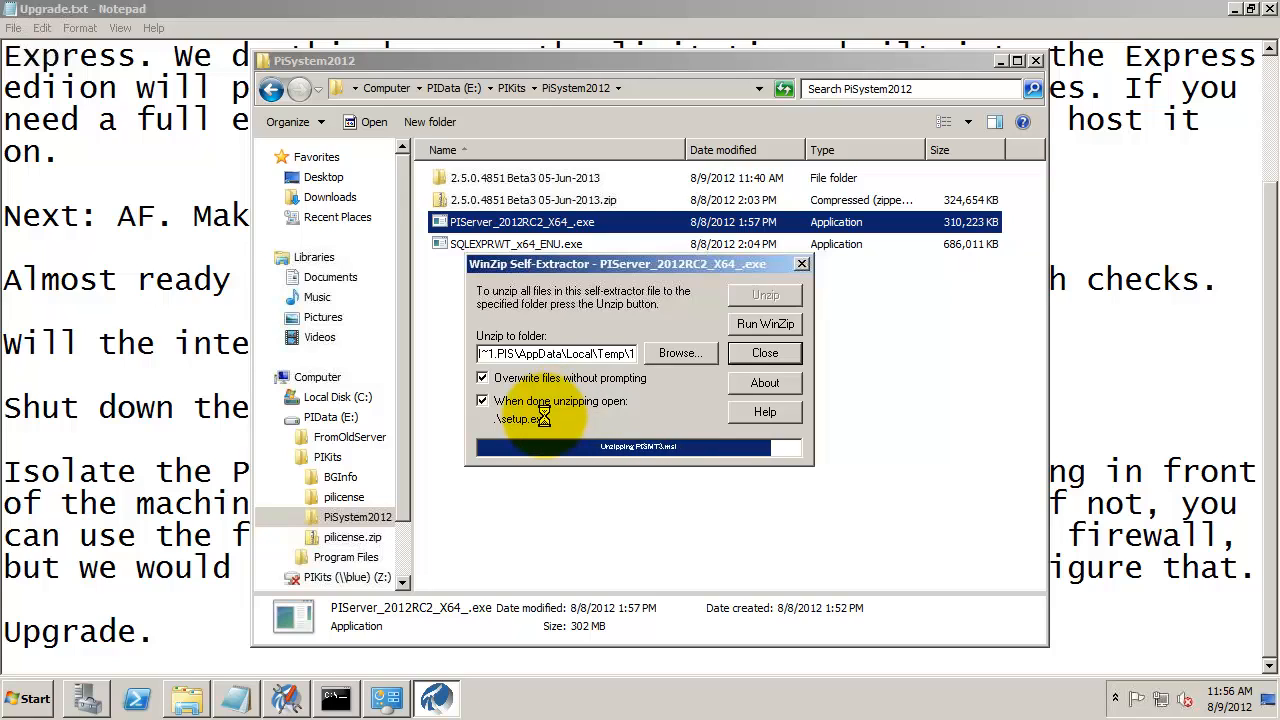
{"action": "left_click", "coordinate": [694, 401]}
{"action": "left_click", "coordinate": [727, 447]}
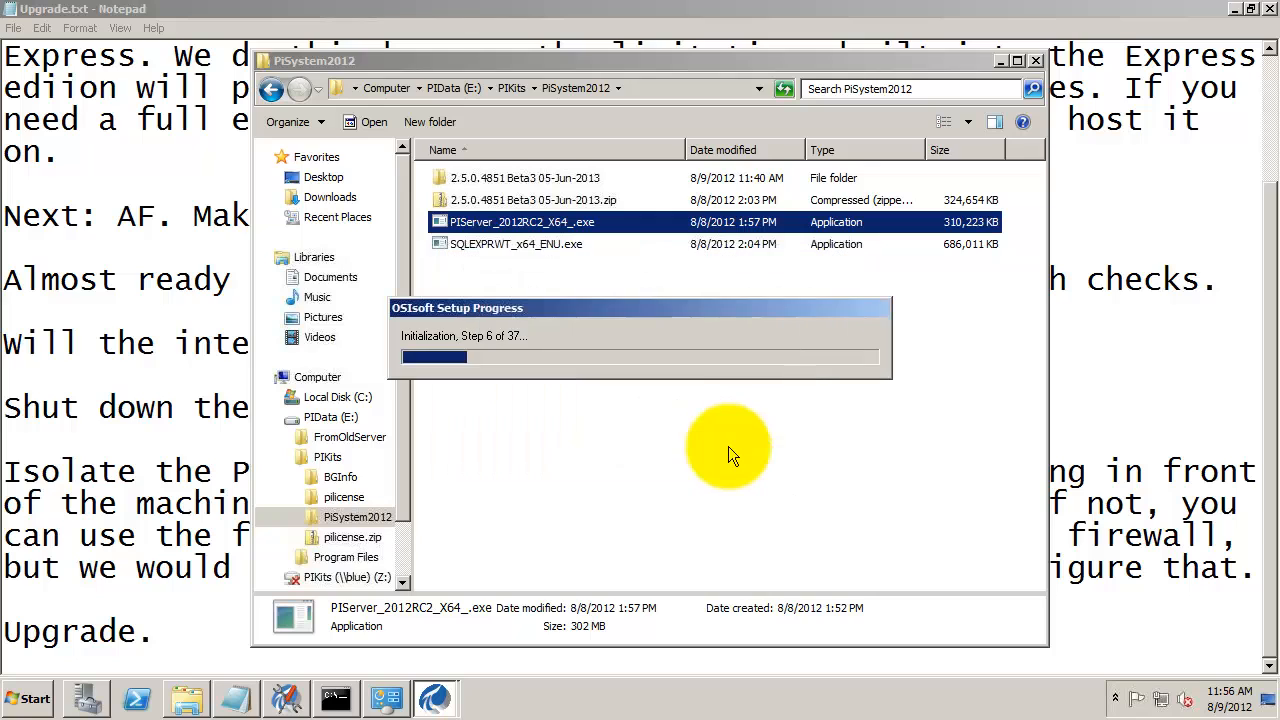
Close PI System Management Tools and accept C:\Program Files\PI\dat\ as the license activation file folder in PI Server 2012 Setup.
{"action": "left_click", "coordinate": [756, 505]}
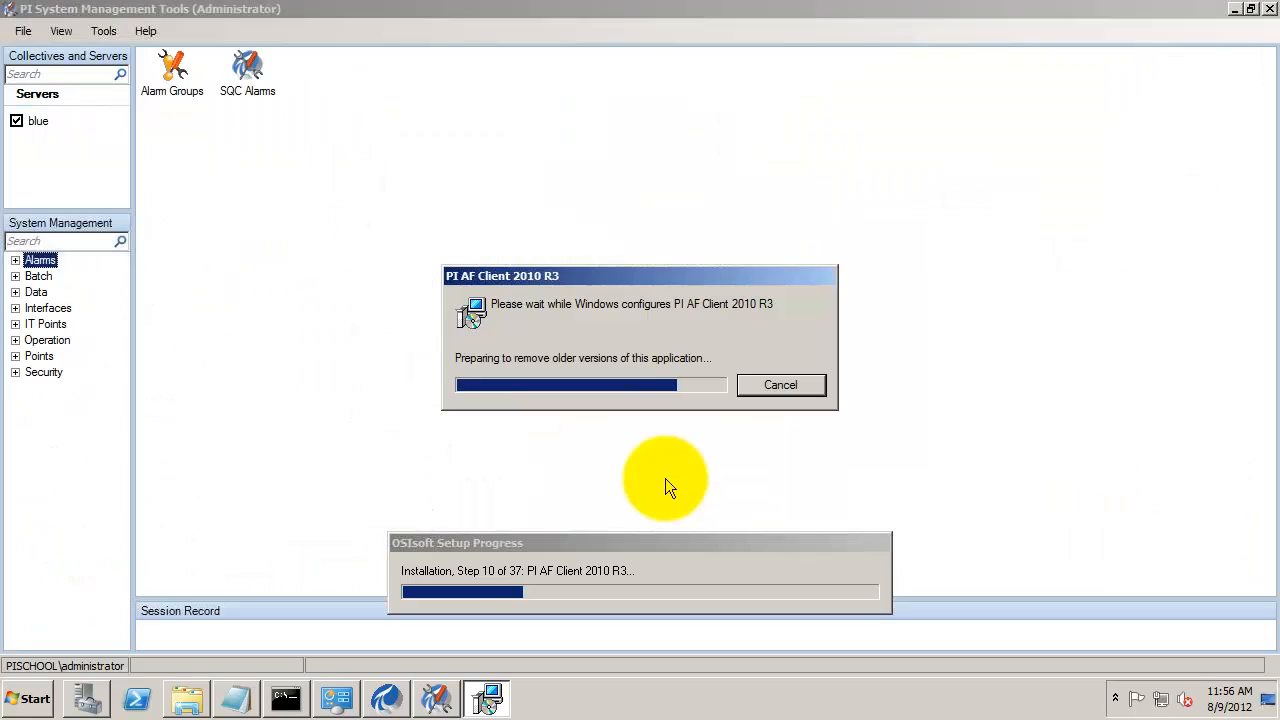
{"action": "left_click", "coordinate": [1269, 9]}
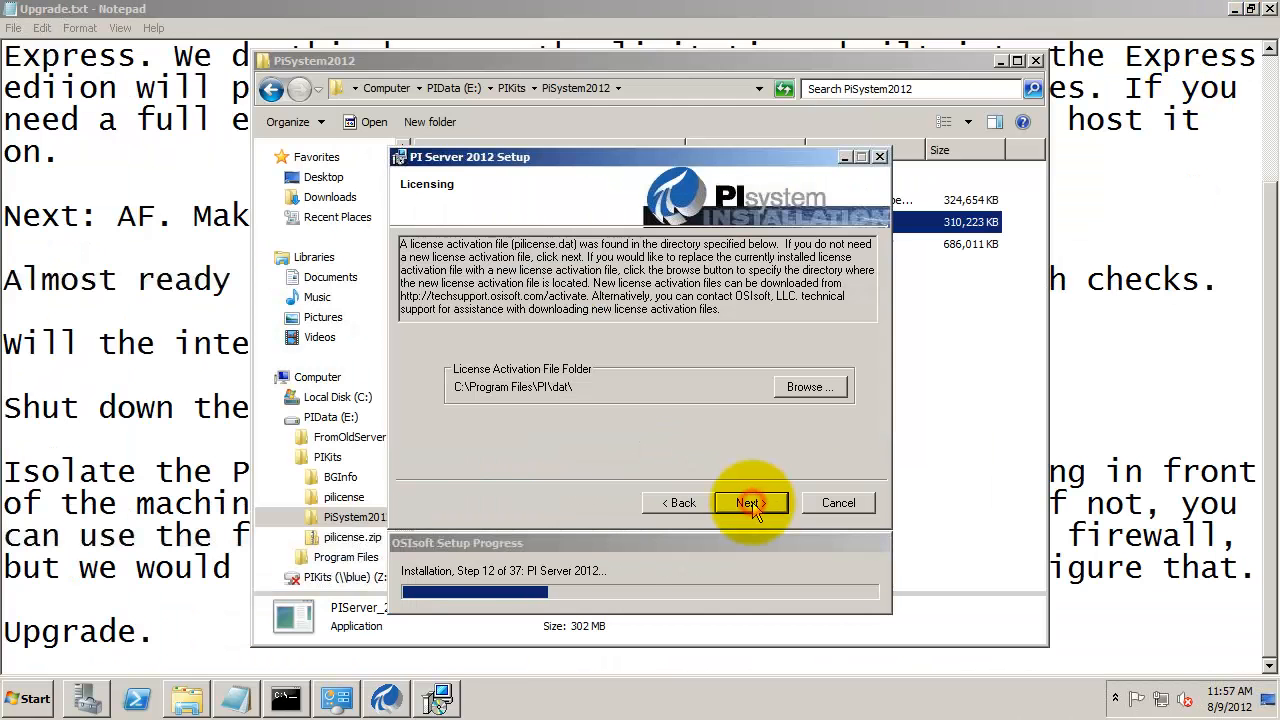
{"action": "left_click", "coordinate": [752, 502]}
Enter blue as the AF Server in the AF Server Validation page and try to connect to it.
{"action": "left_click", "coordinate": [475, 378]}
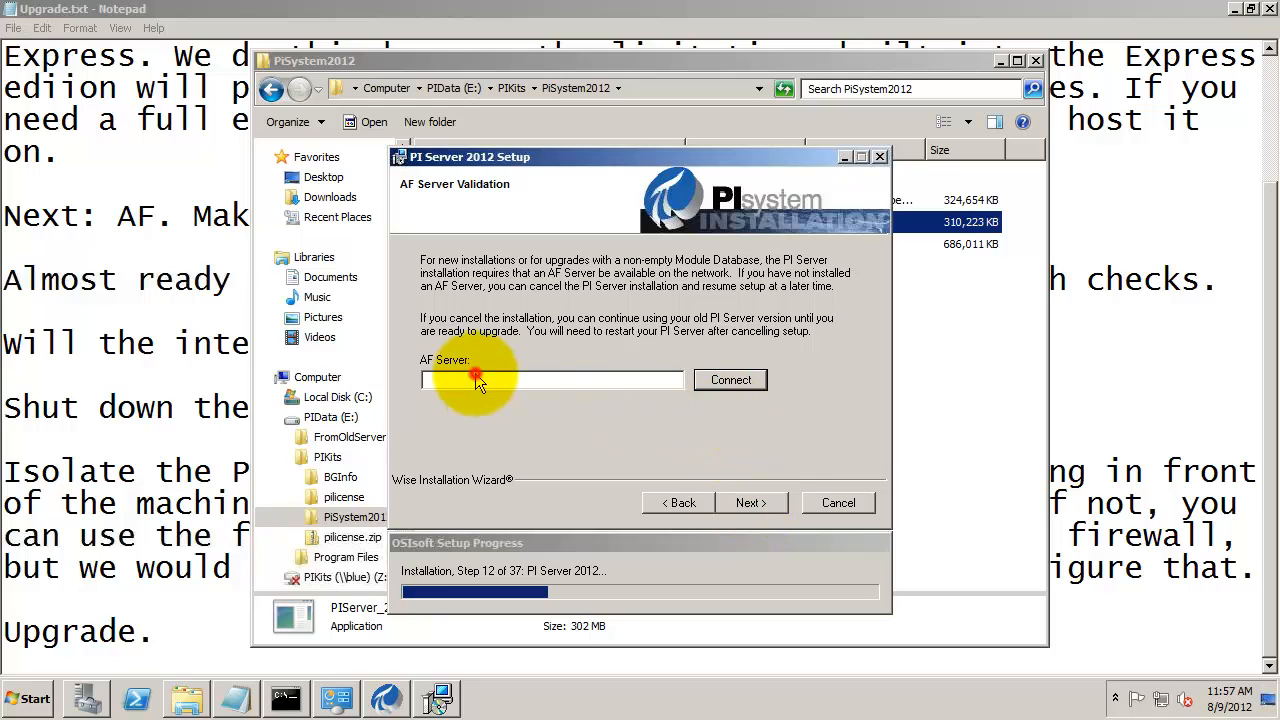
{"action": "type", "text": "blue"}
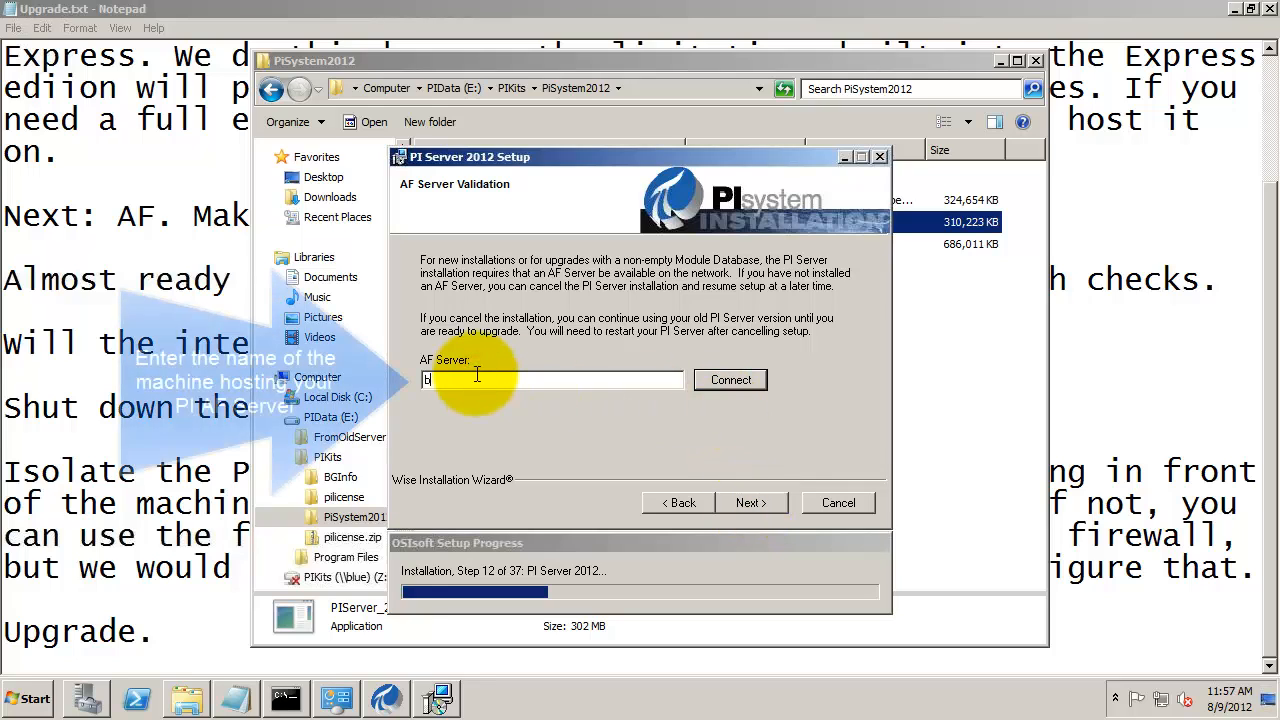
{"action": "left_click", "coordinate": [738, 386]}
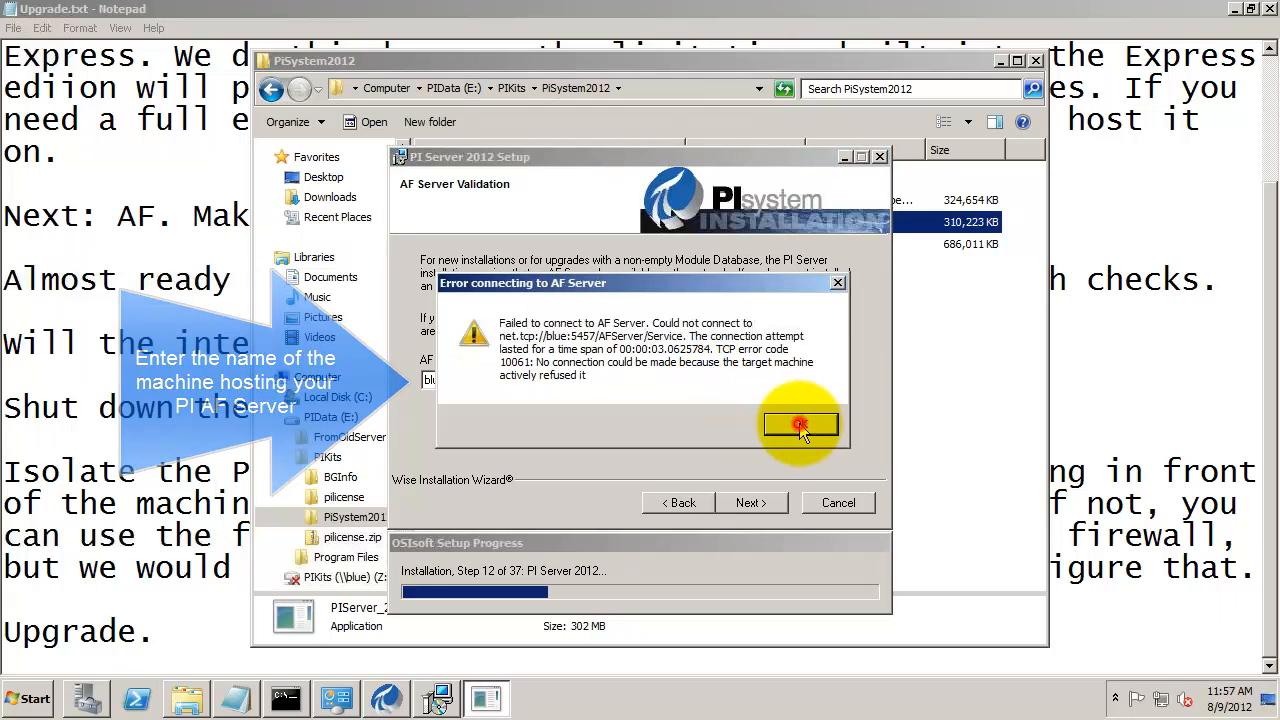
{"action": "left_click", "coordinate": [800, 426]}
{"action": "left_click", "coordinate": [486, 378]}
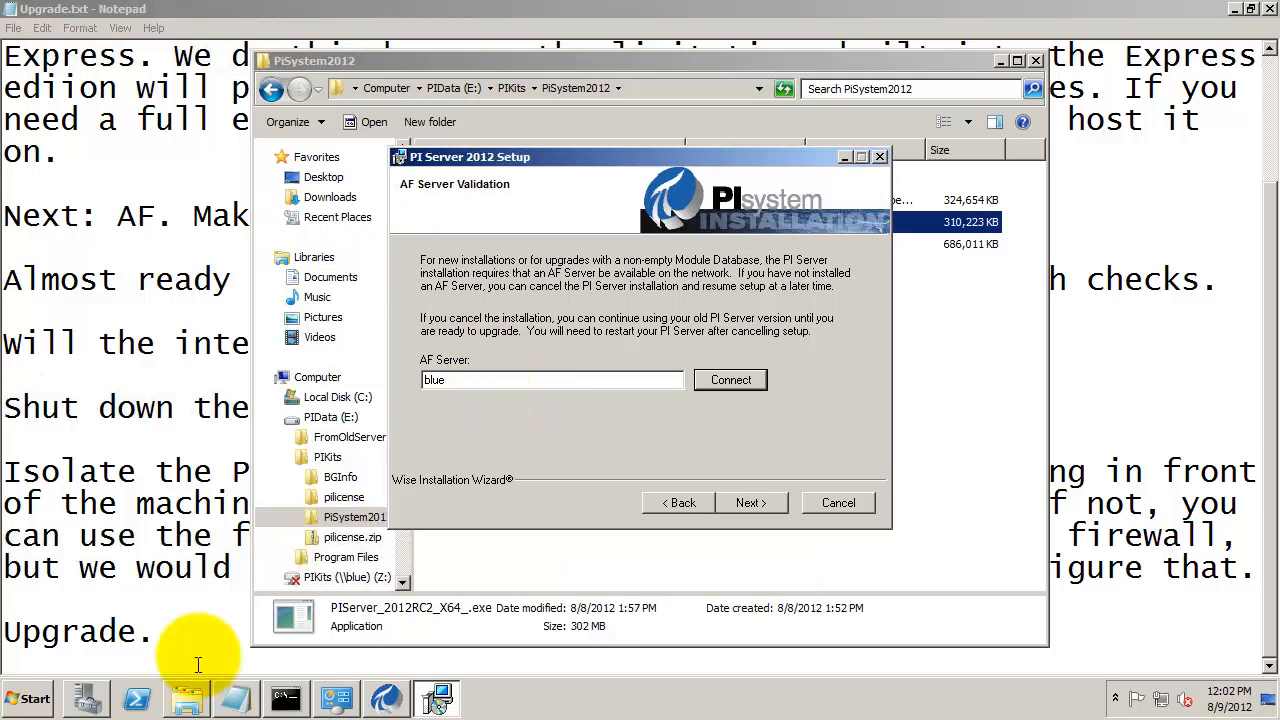
Add the note "Pisrvstop stops AF too." to Upgrade.txt and start the PI AF Server 2.x Application Service in Server Manager.
{"action": "left_click", "coordinate": [184, 632]}
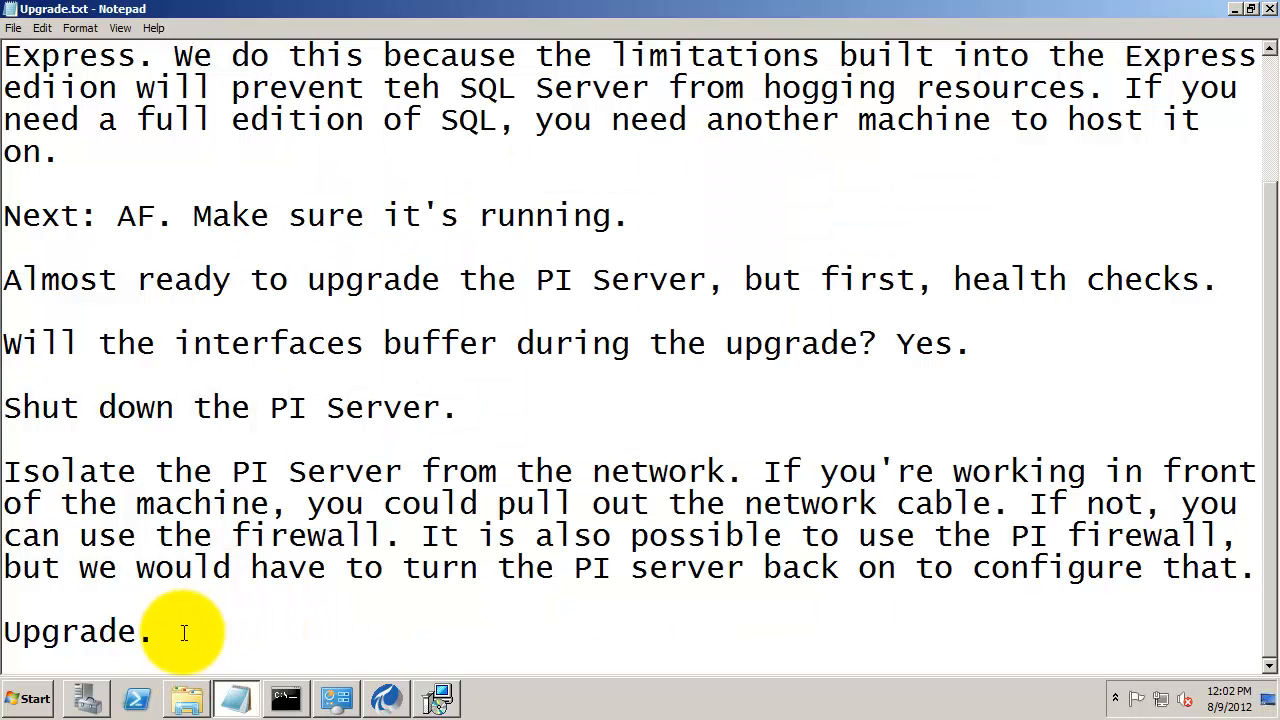
{"action": "type", "text": "Pisrvstop stops AF too."}
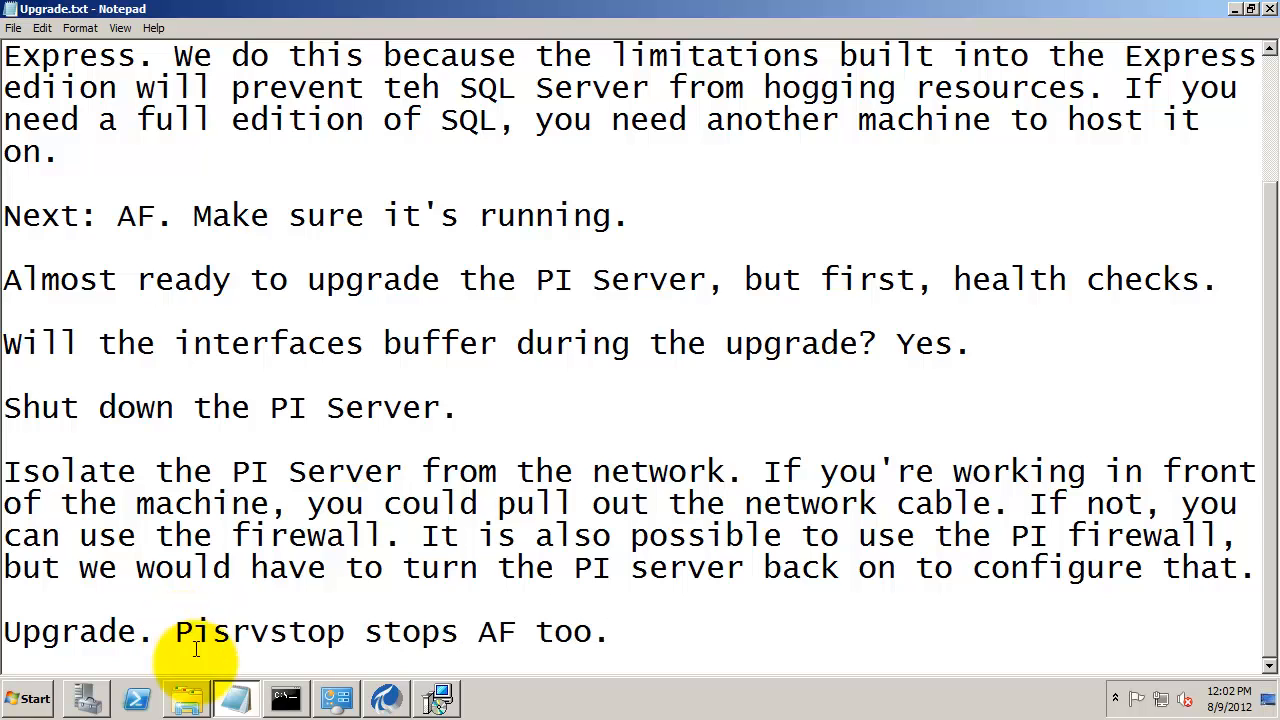
{"action": "left_click", "coordinate": [107, 703]}
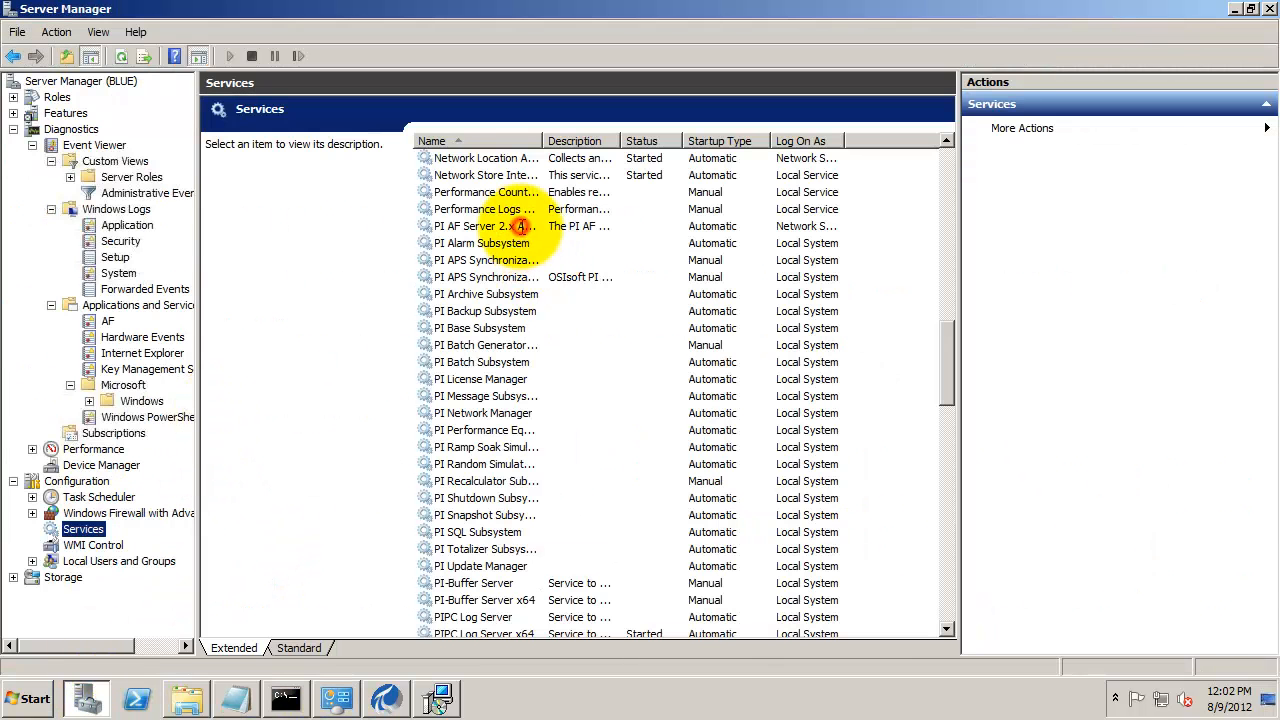
{"action": "left_click", "coordinate": [505, 226]}
{"action": "left_click", "coordinate": [252, 56]}
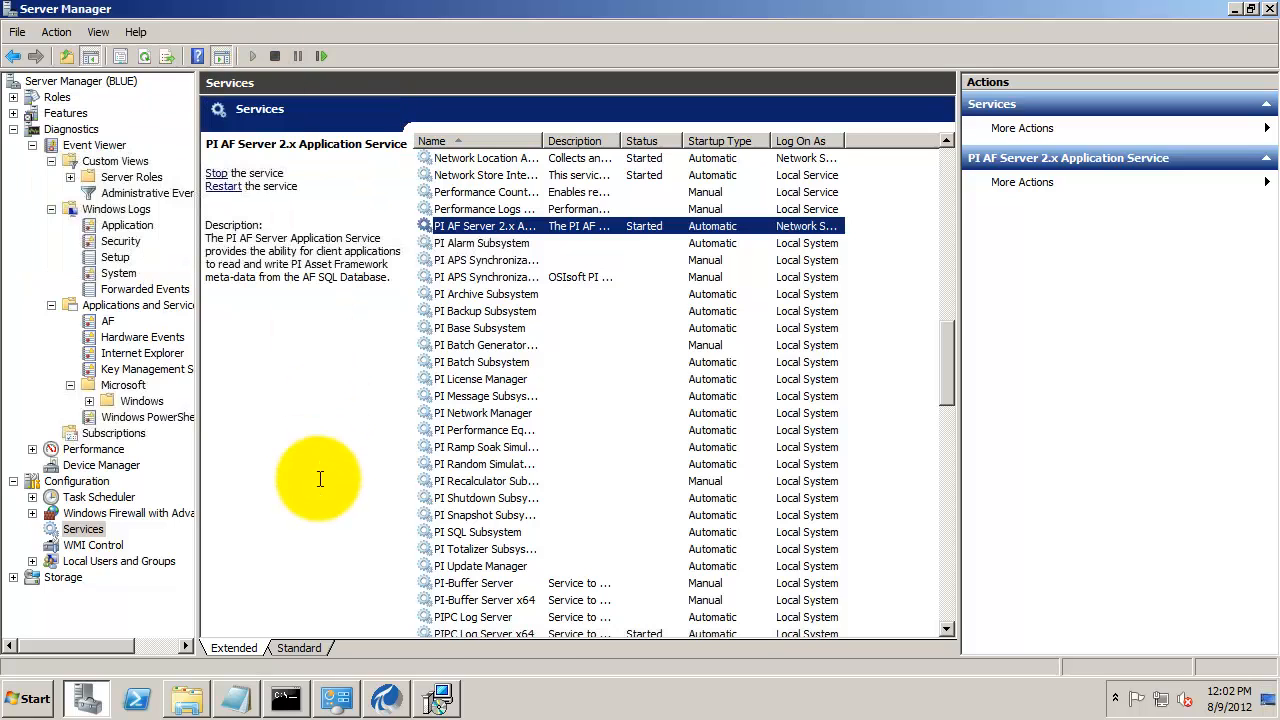
Back in PI Server 2012 Setup, connect to AF Server blue and choose to enable the PI Module Database (MDB).
{"action": "left_click", "coordinate": [437, 698]}
{"action": "left_click", "coordinate": [731, 380]}
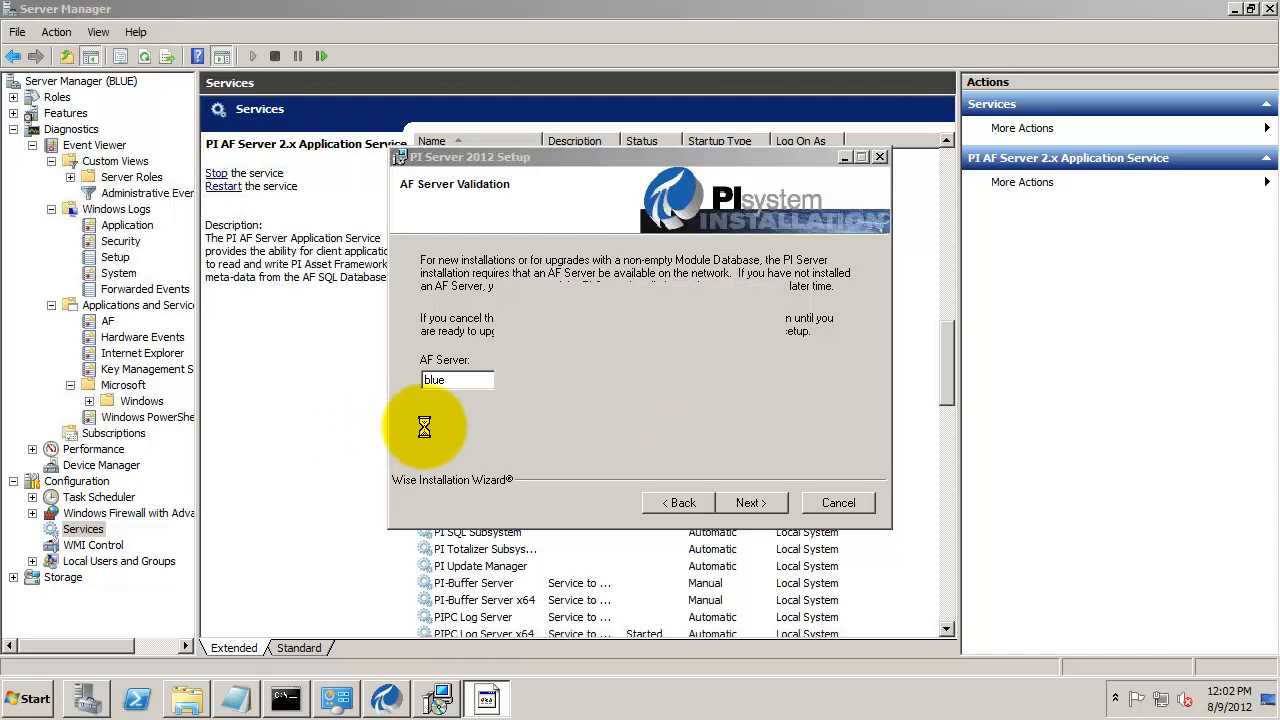
{"action": "left_click", "coordinate": [762, 506]}
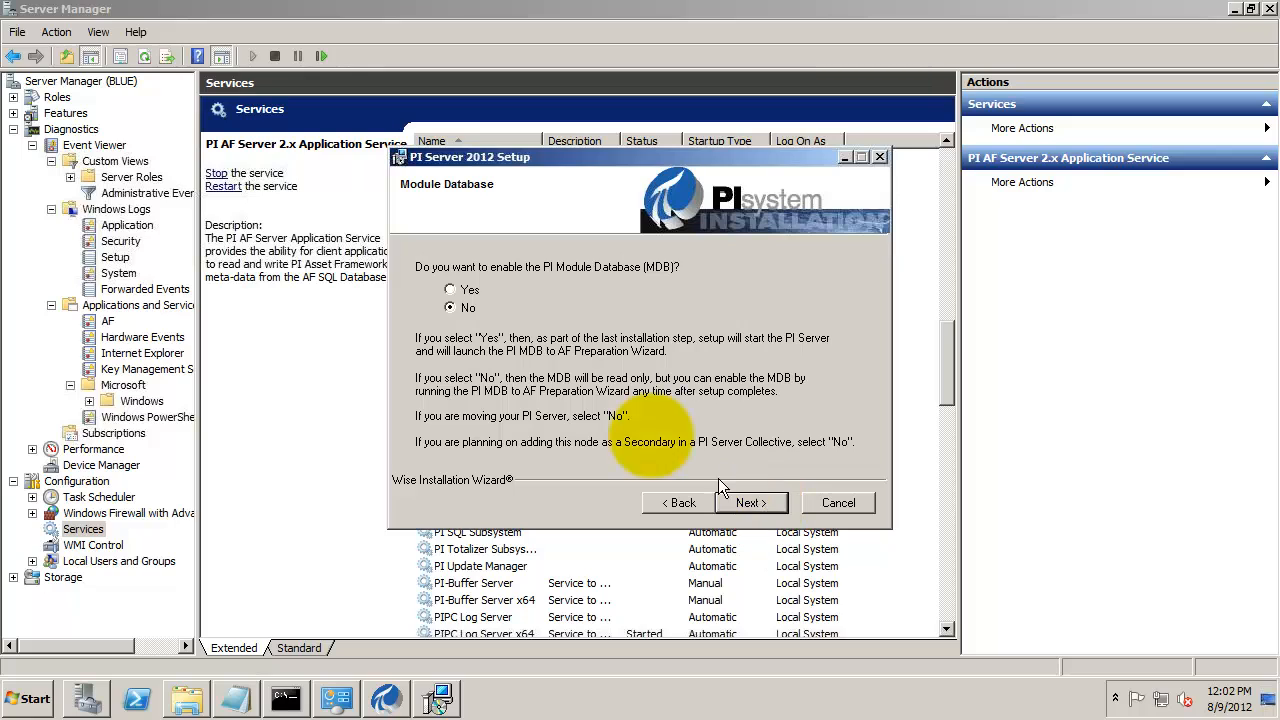
{"action": "left_click", "coordinate": [450, 290]}
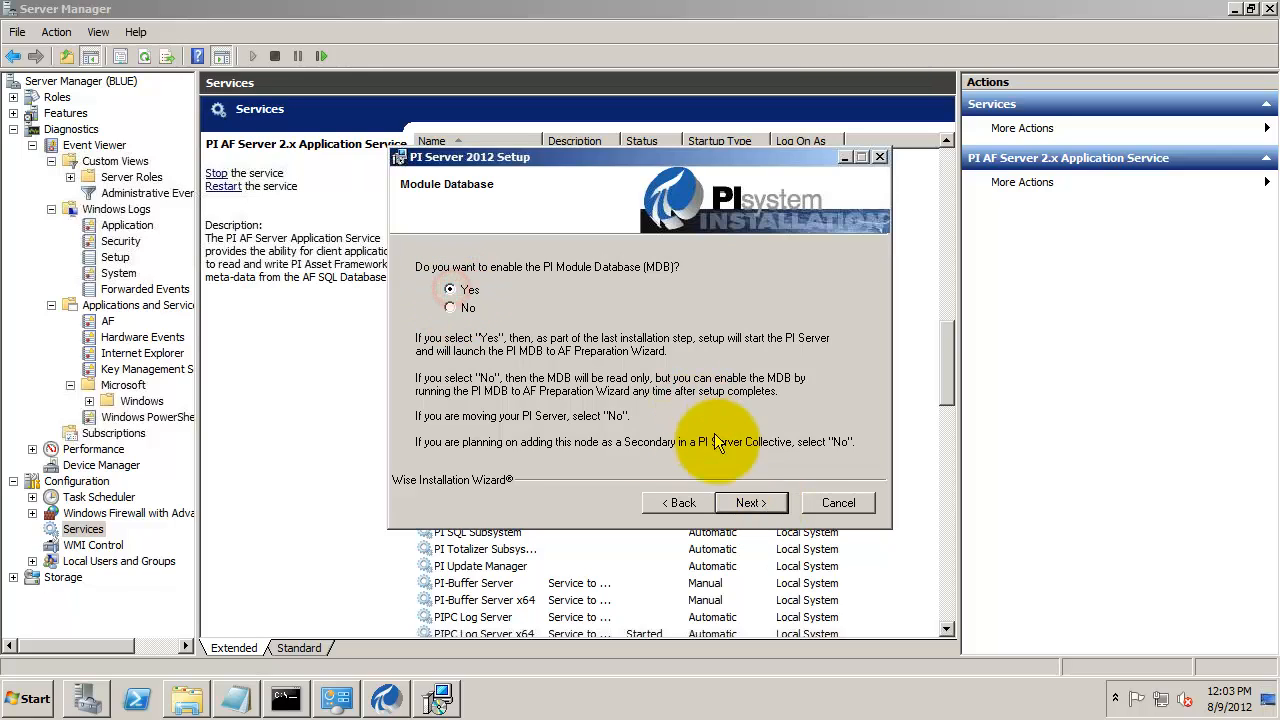
{"action": "left_click", "coordinate": [746, 502]}
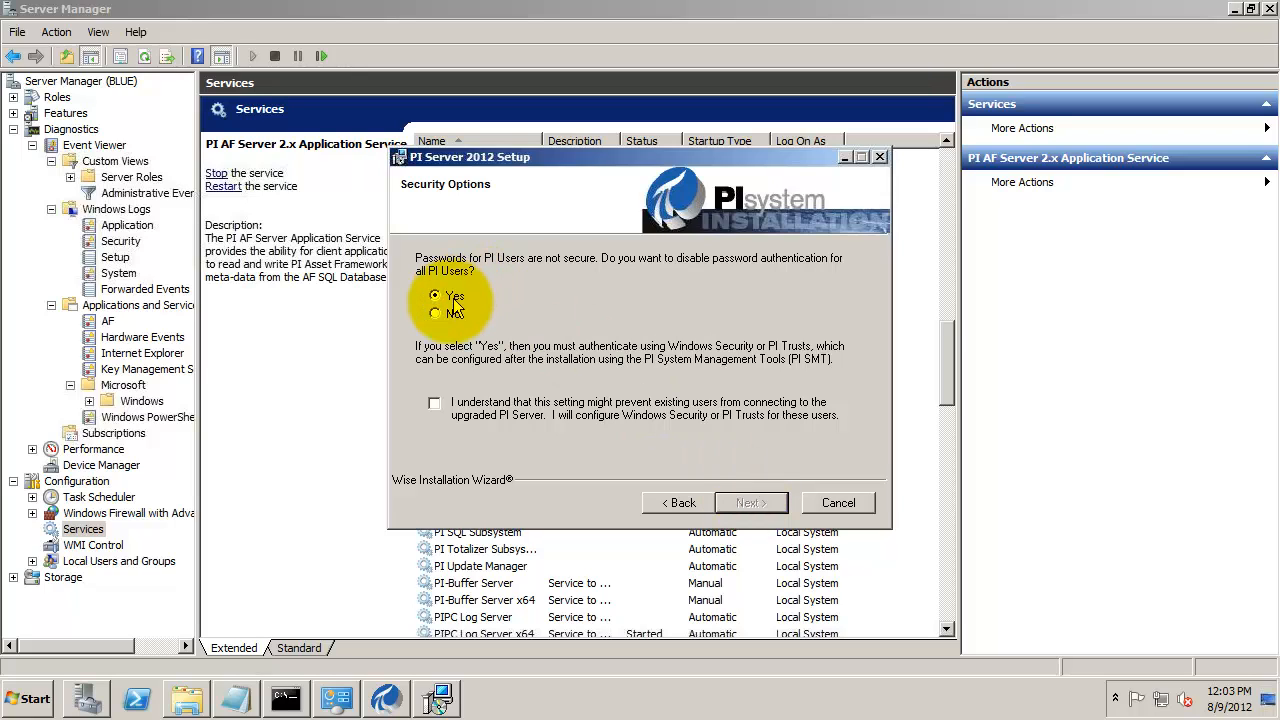
Choose not to disable password authentication for all PI Users, PI Users with blank passwords, and piadmin.
{"action": "left_click", "coordinate": [436, 313]}
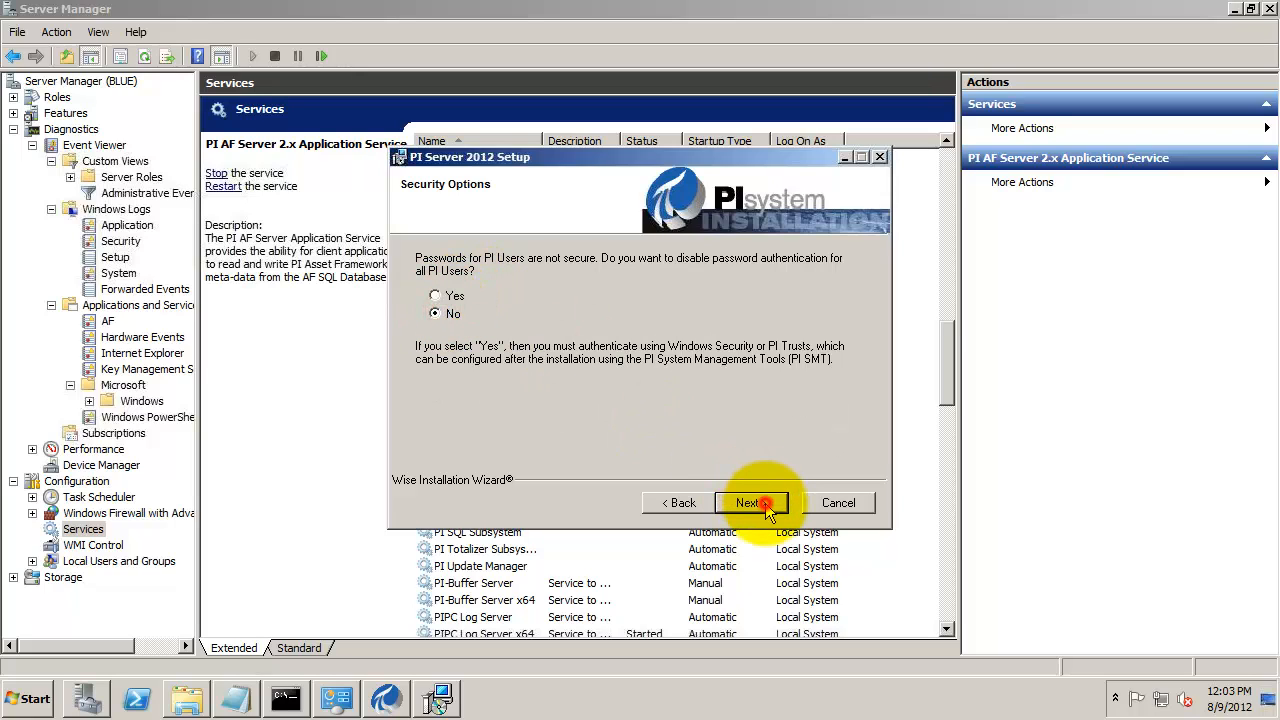
{"action": "left_click", "coordinate": [752, 503]}
{"action": "left_click", "coordinate": [440, 314]}
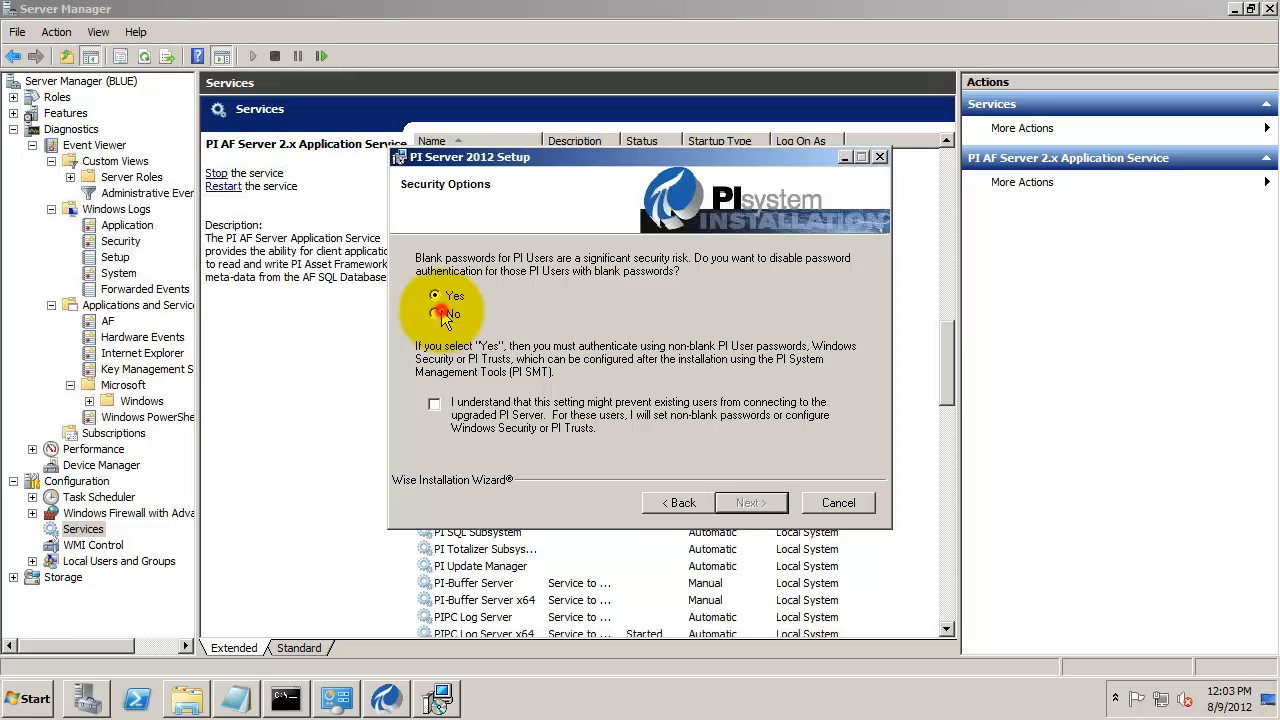
{"action": "left_click", "coordinate": [751, 503]}
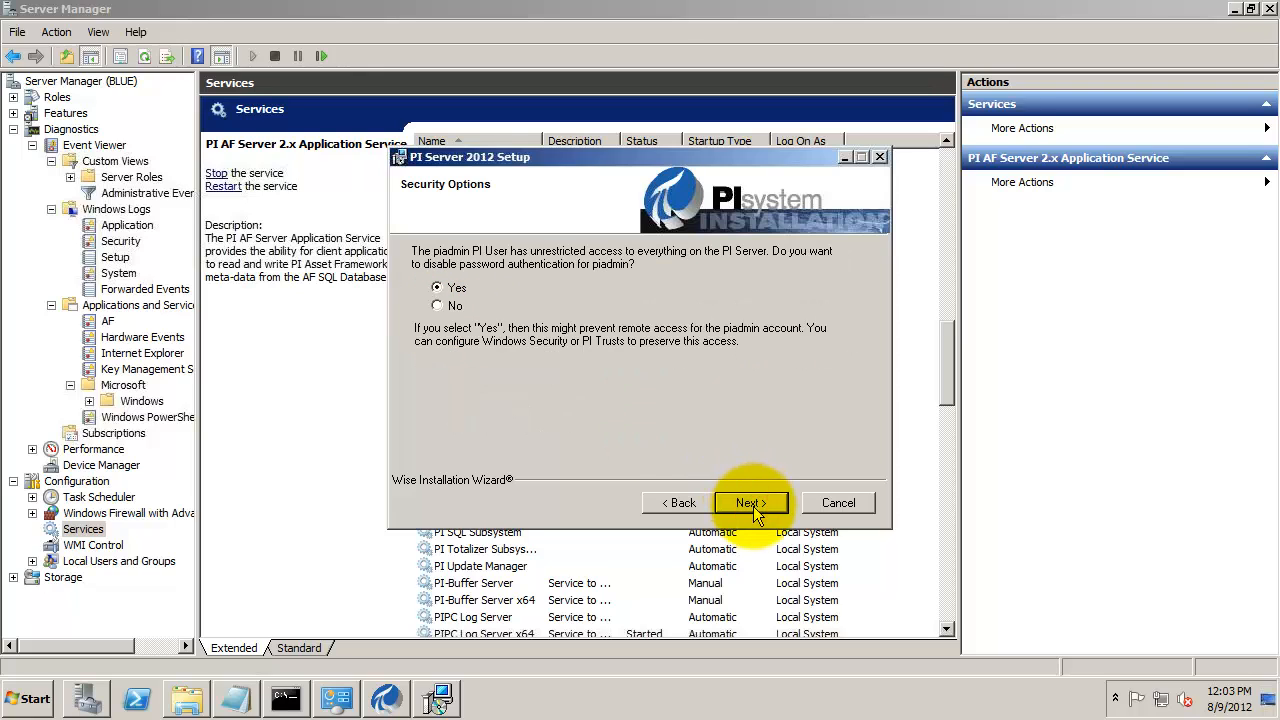
{"action": "left_click", "coordinate": [438, 305]}
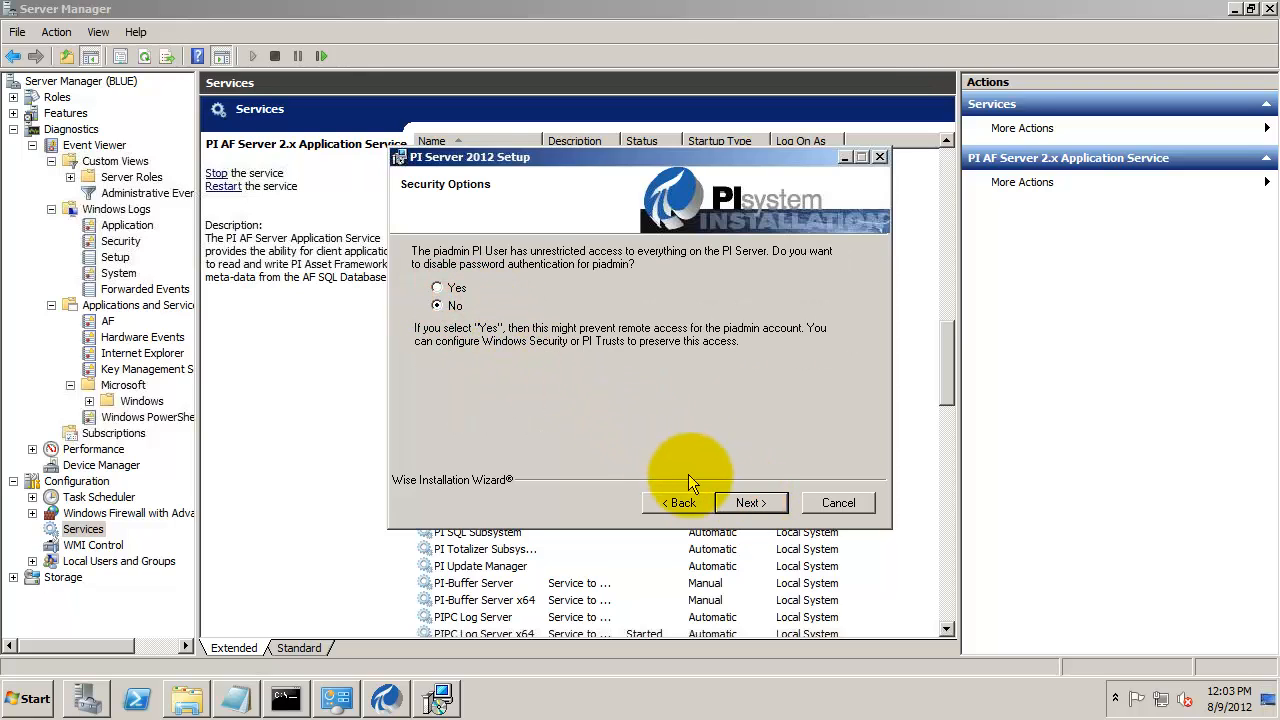
{"action": "left_click", "coordinate": [751, 503]}
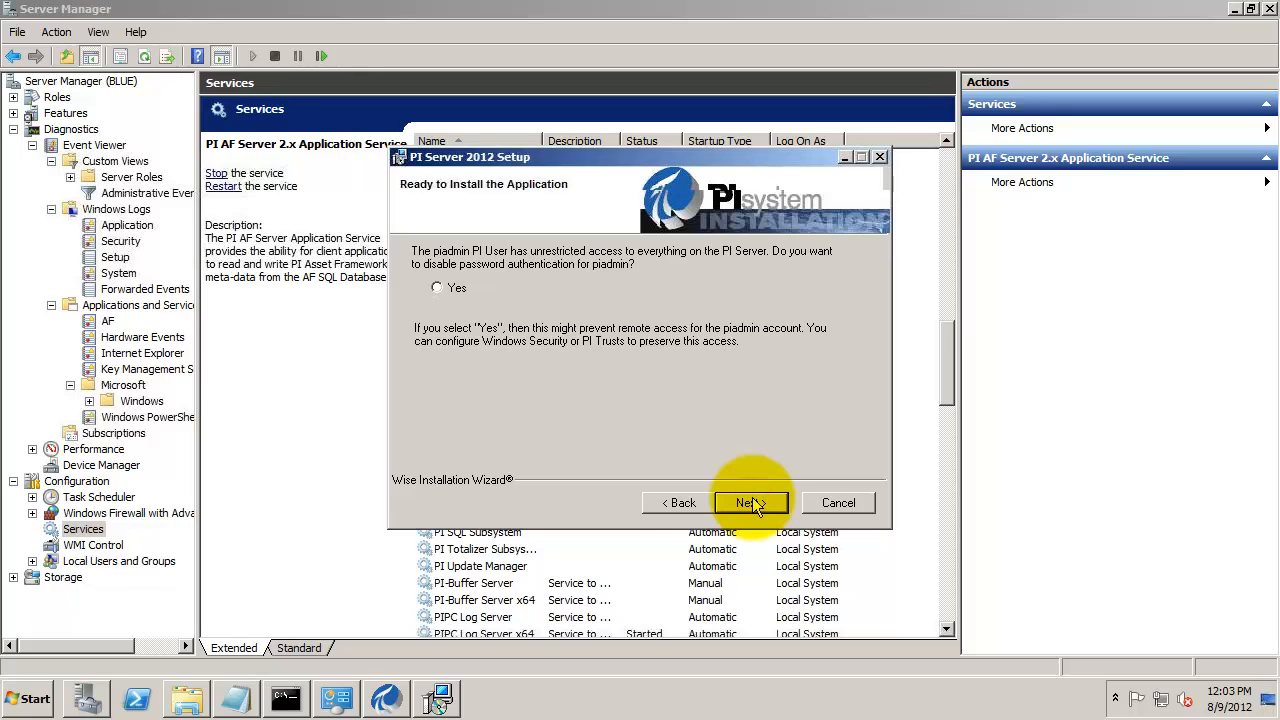
Keep password authentication for piadmin, start the PI Server 2012 installation, and minimize the Server Manager and PiSystem2012 windows.
{"action": "left_click", "coordinate": [751, 503]}
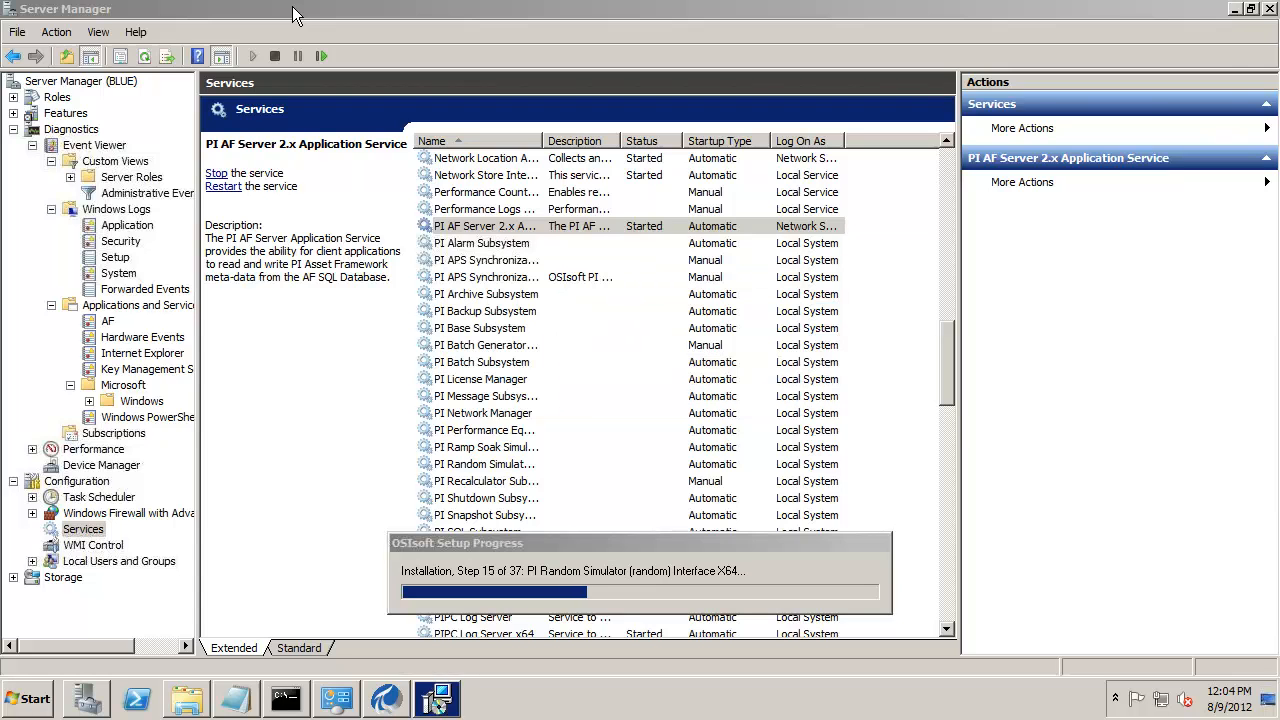
{"action": "left_click", "coordinate": [1236, 9]}
{"action": "left_click", "coordinate": [1238, 9]}
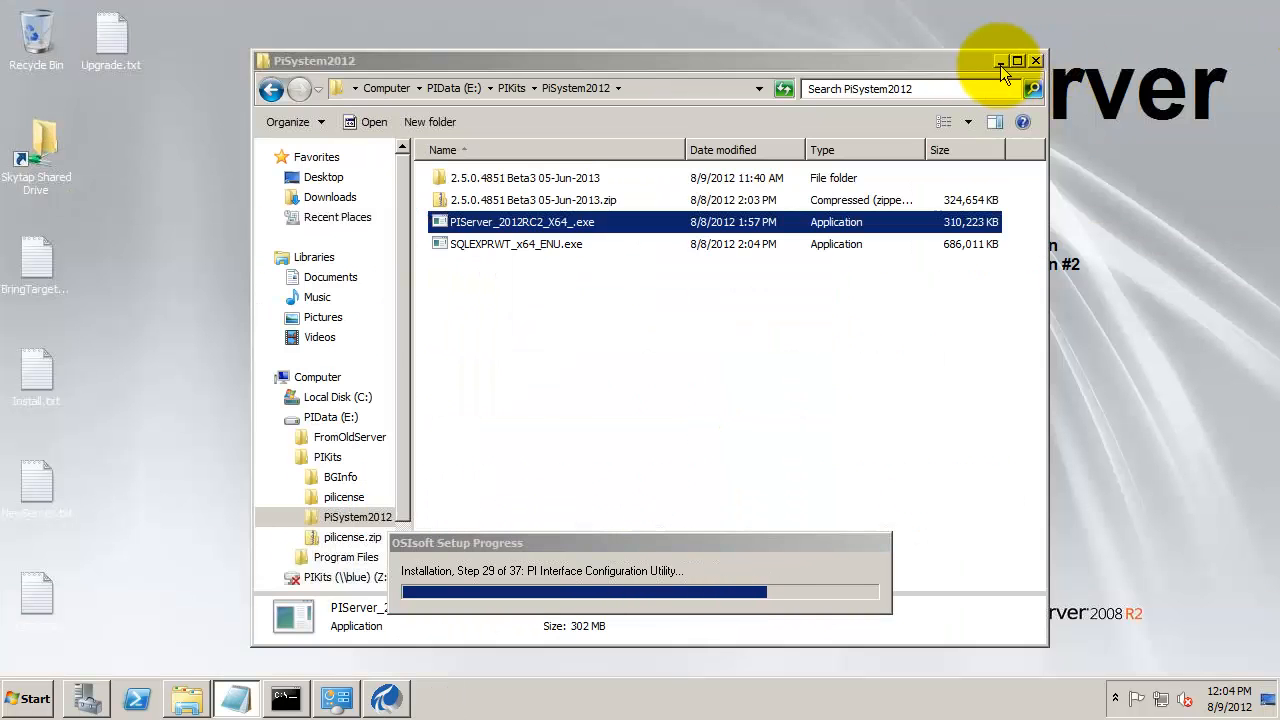
{"action": "left_click", "coordinate": [994, 50]}
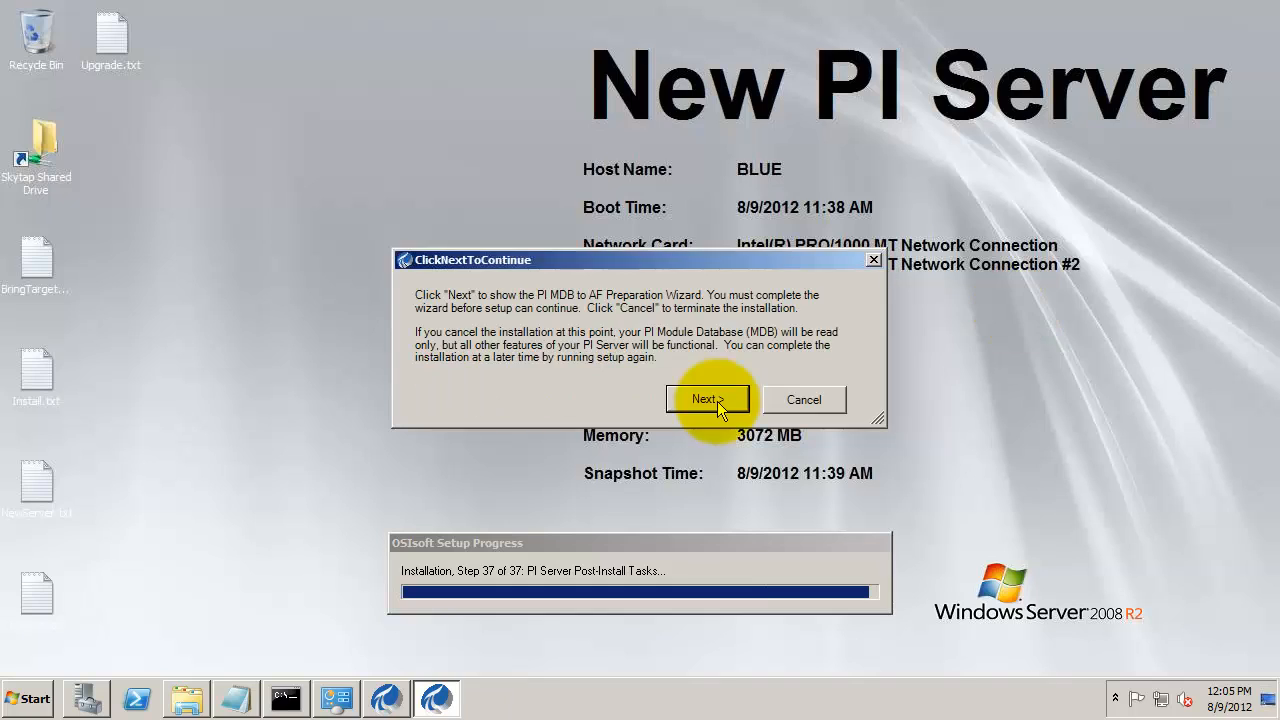
Continue to the PI MDB to AF Preparation Wizard and map the piadmins identity to the Windows account administrators, resolving its SID.
{"action": "left_click", "coordinate": [707, 478]}
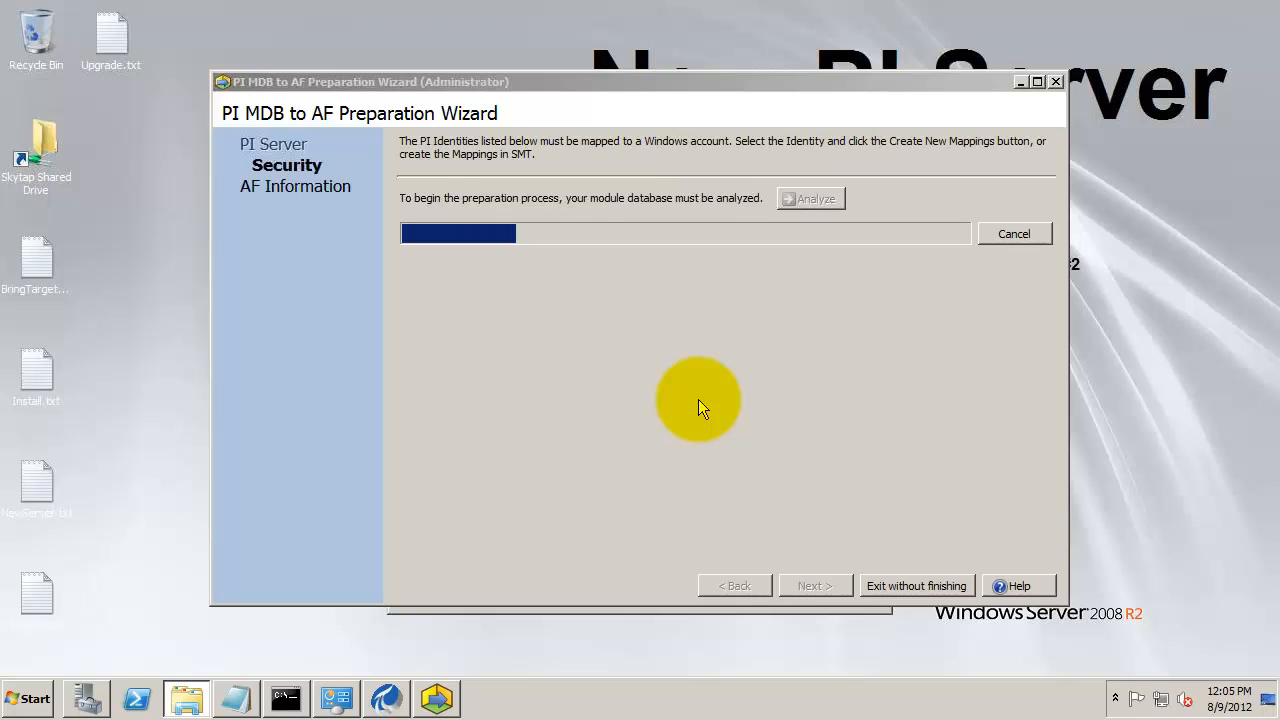
{"action": "left_click", "coordinate": [462, 217]}
{"action": "left_click", "coordinate": [455, 542]}
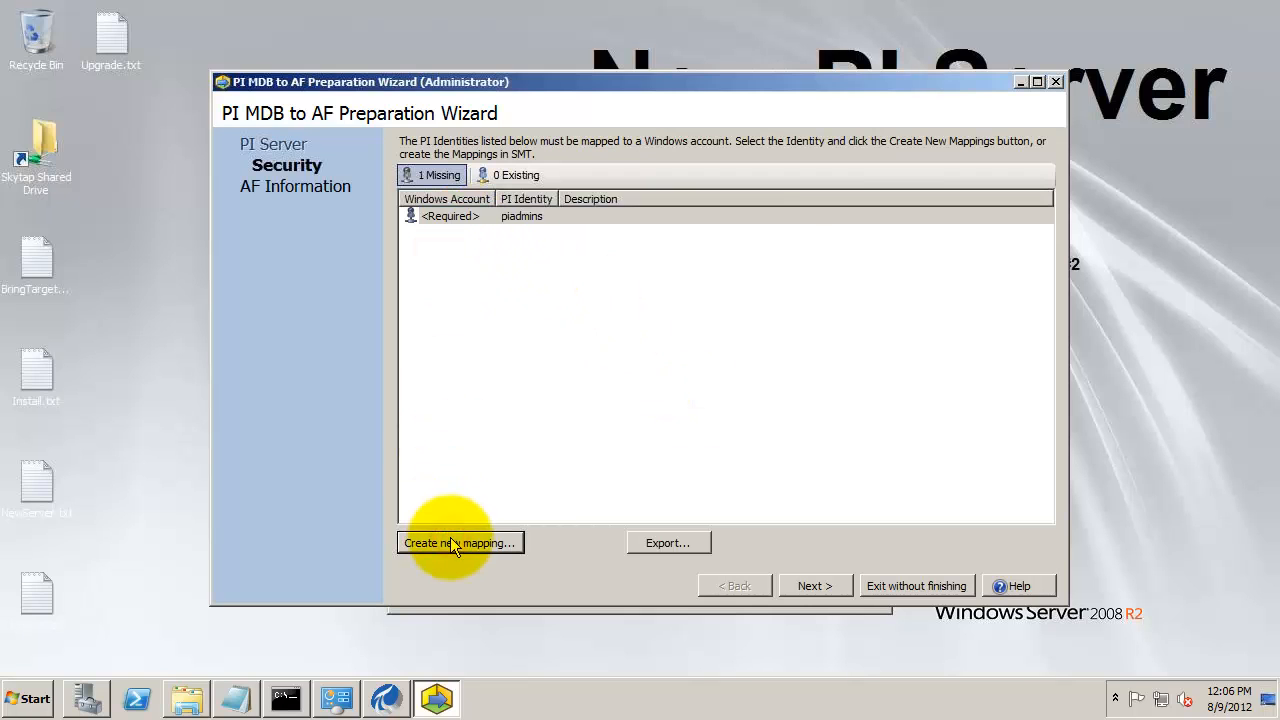
{"action": "type", "text": "administrat"}
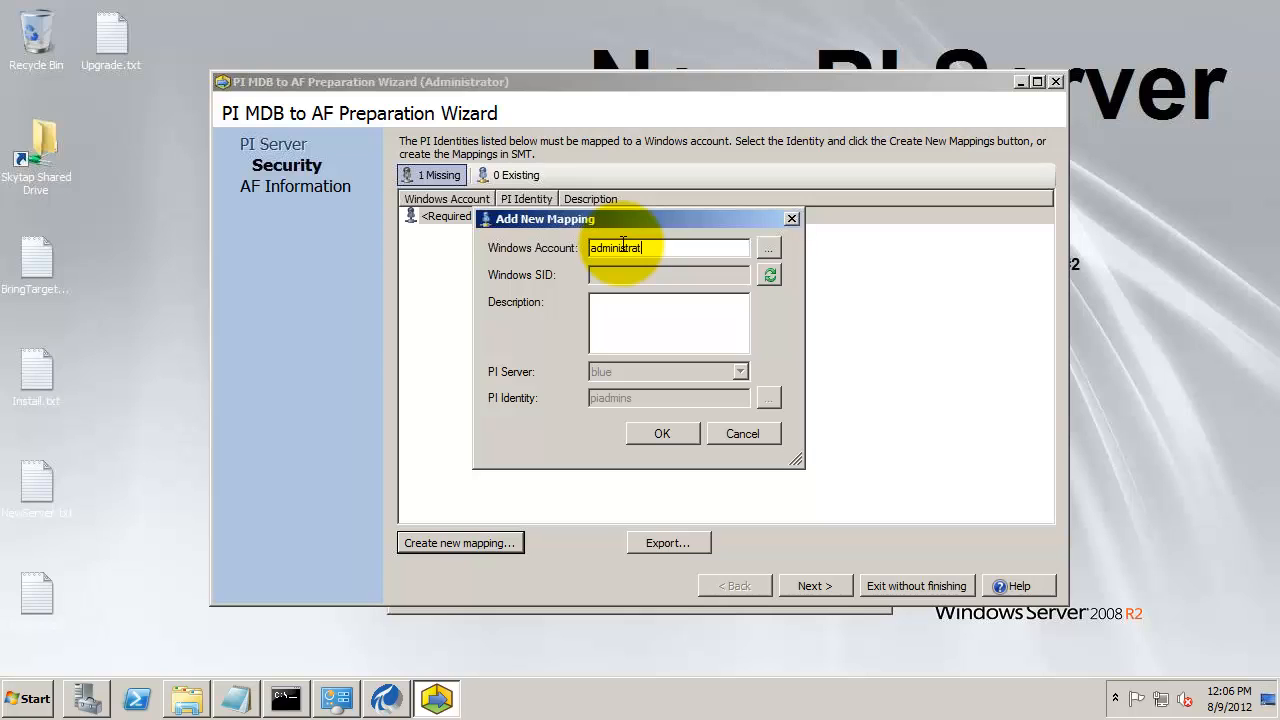
{"action": "type", "text": "ors"}
{"action": "left_click", "coordinate": [769, 274]}
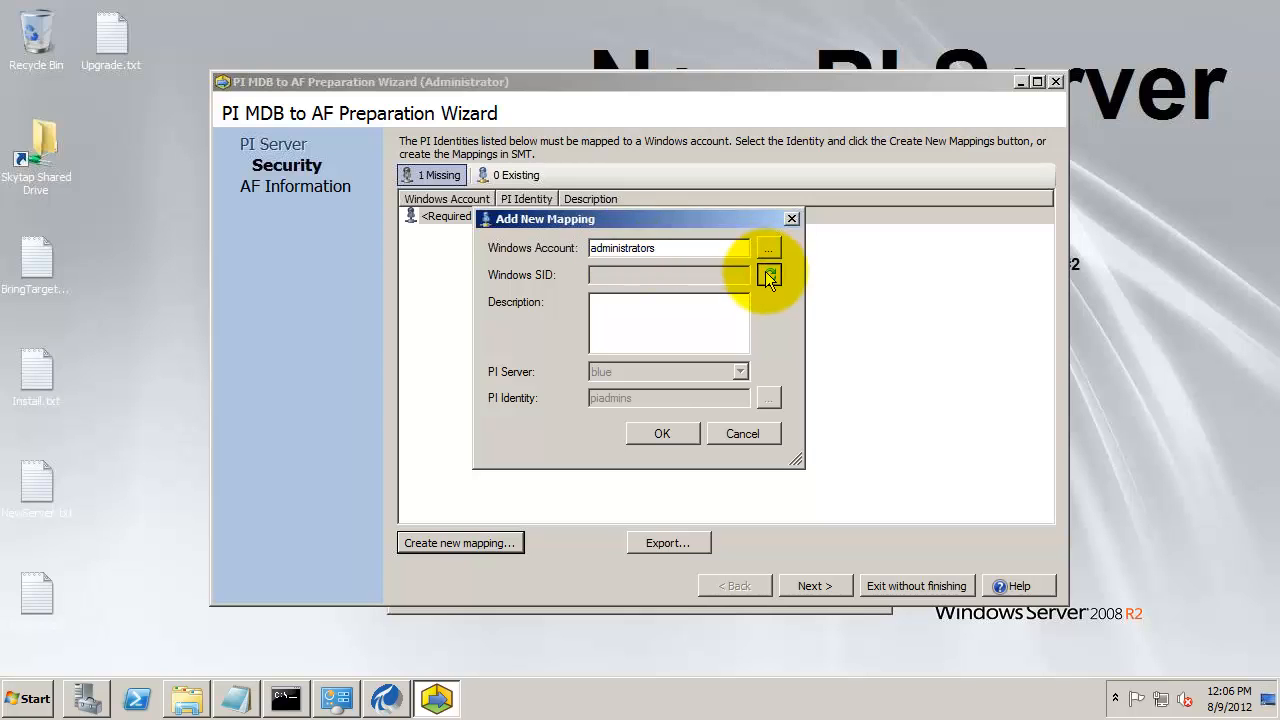
{"action": "left_click", "coordinate": [660, 436]}
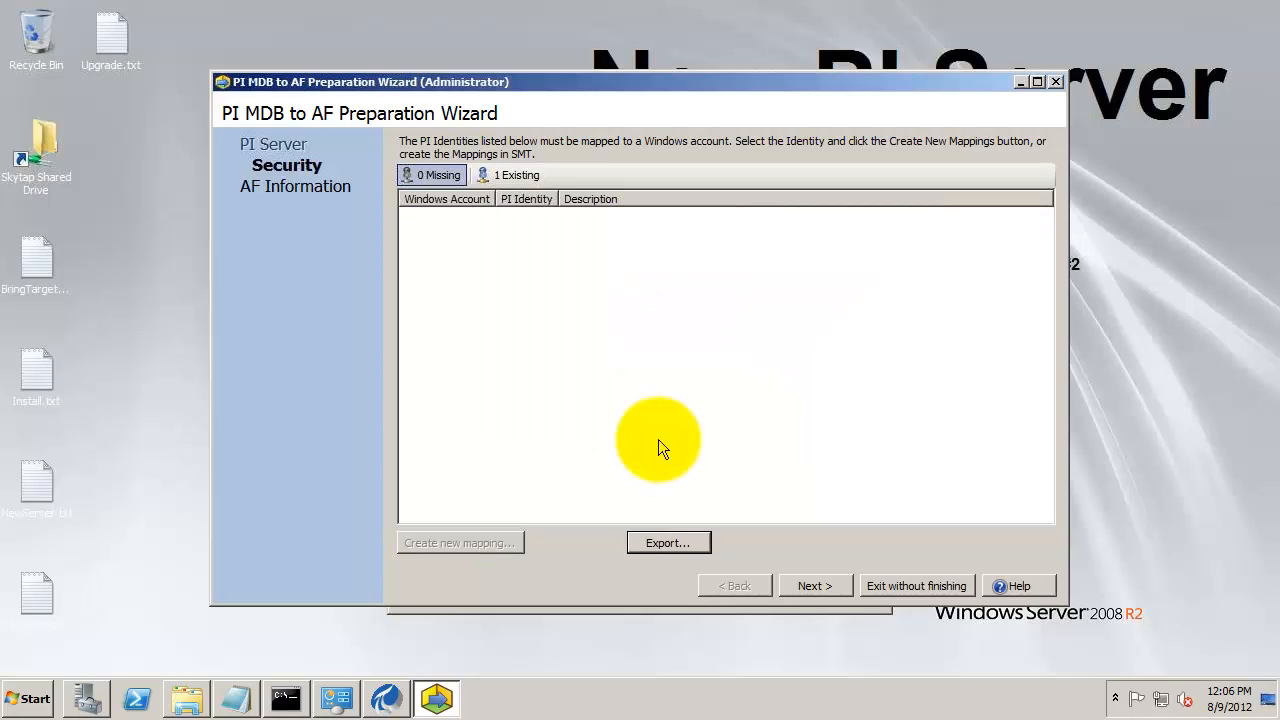
Create the AF database MyNewAF on BLUE, select it as the AF Database, and finish the preparation wizard.
{"action": "left_click", "coordinate": [815, 586]}
{"action": "left_click", "coordinate": [887, 205]}
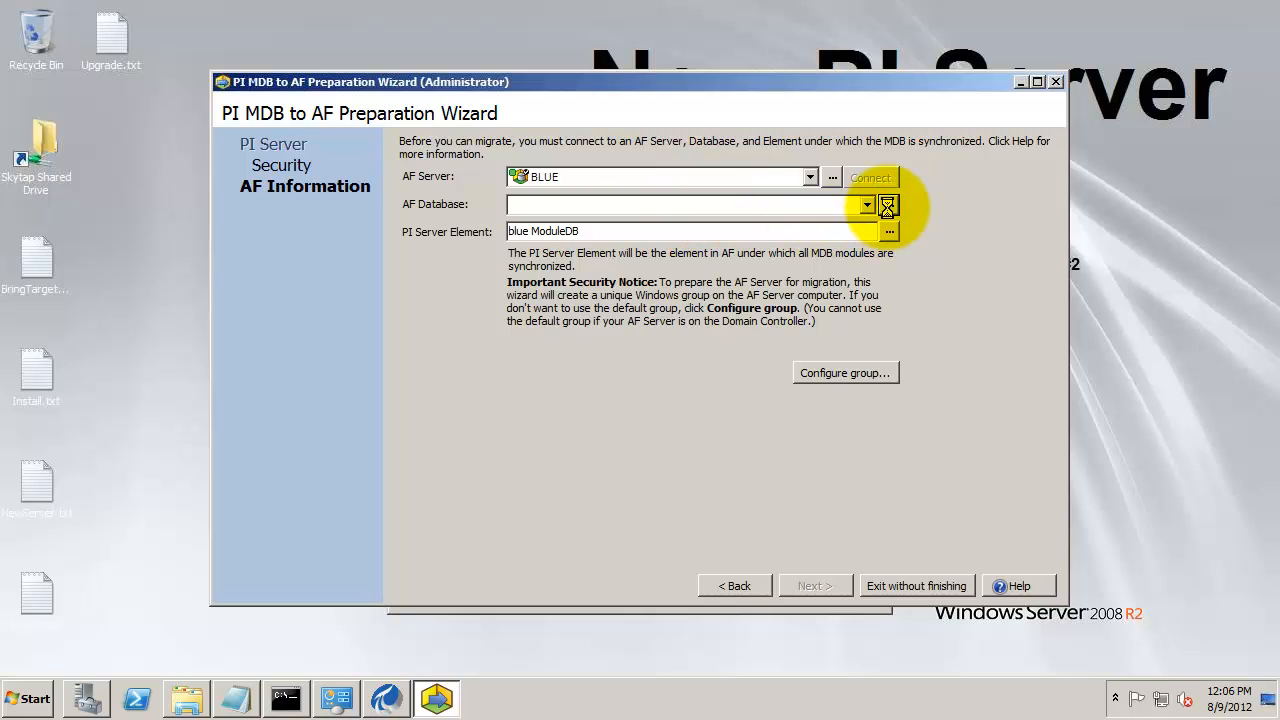
{"action": "left_click", "coordinate": [445, 209]}
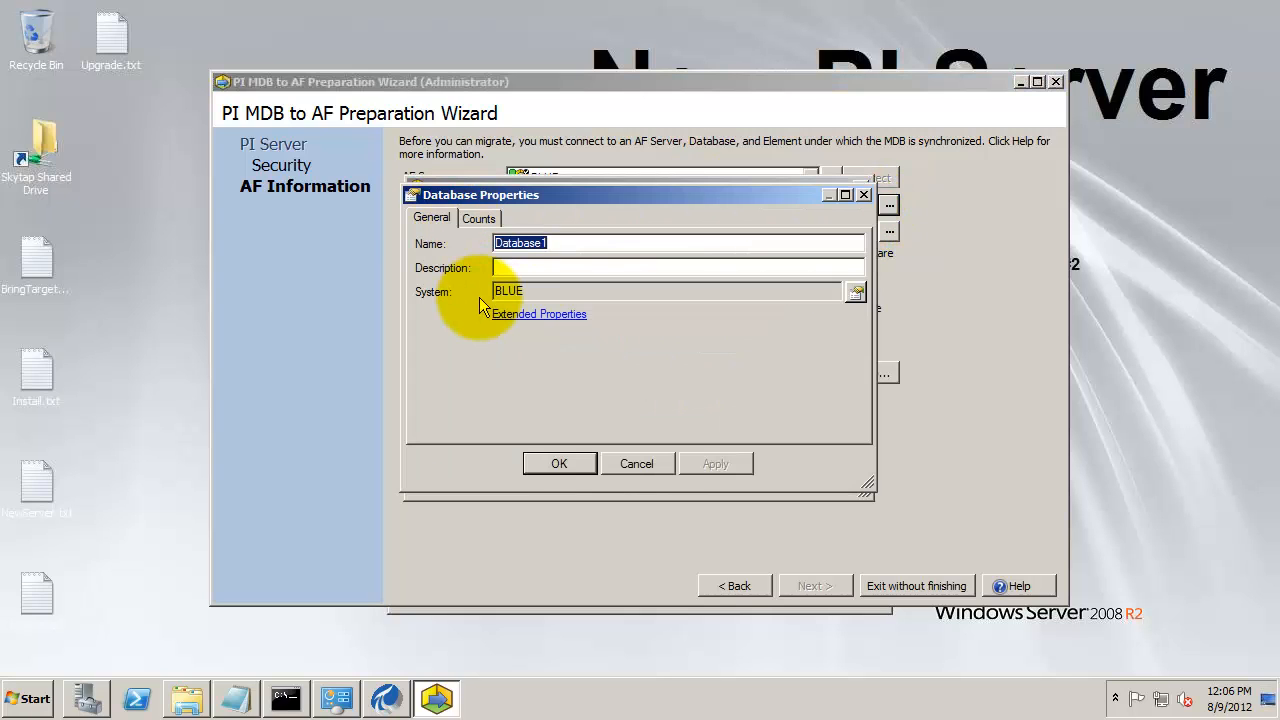
{"action": "type", "text": "MyNewAF"}
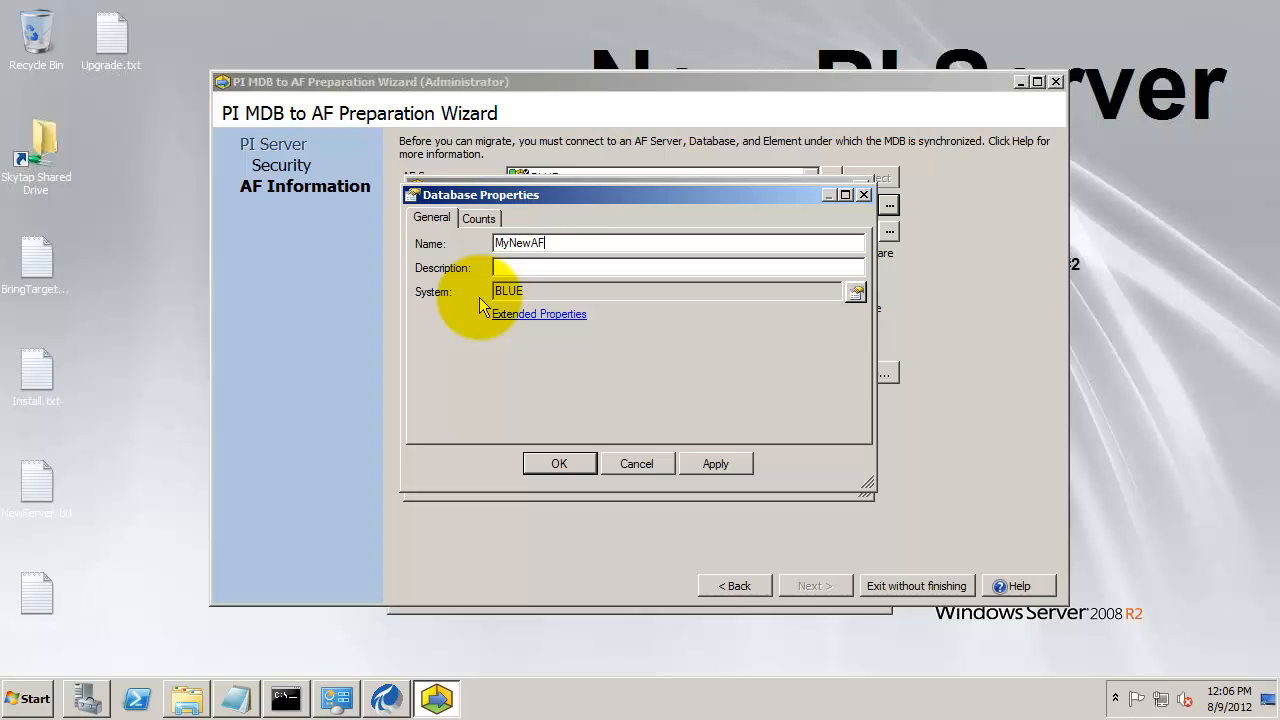
{"action": "left_click", "coordinate": [558, 463]}
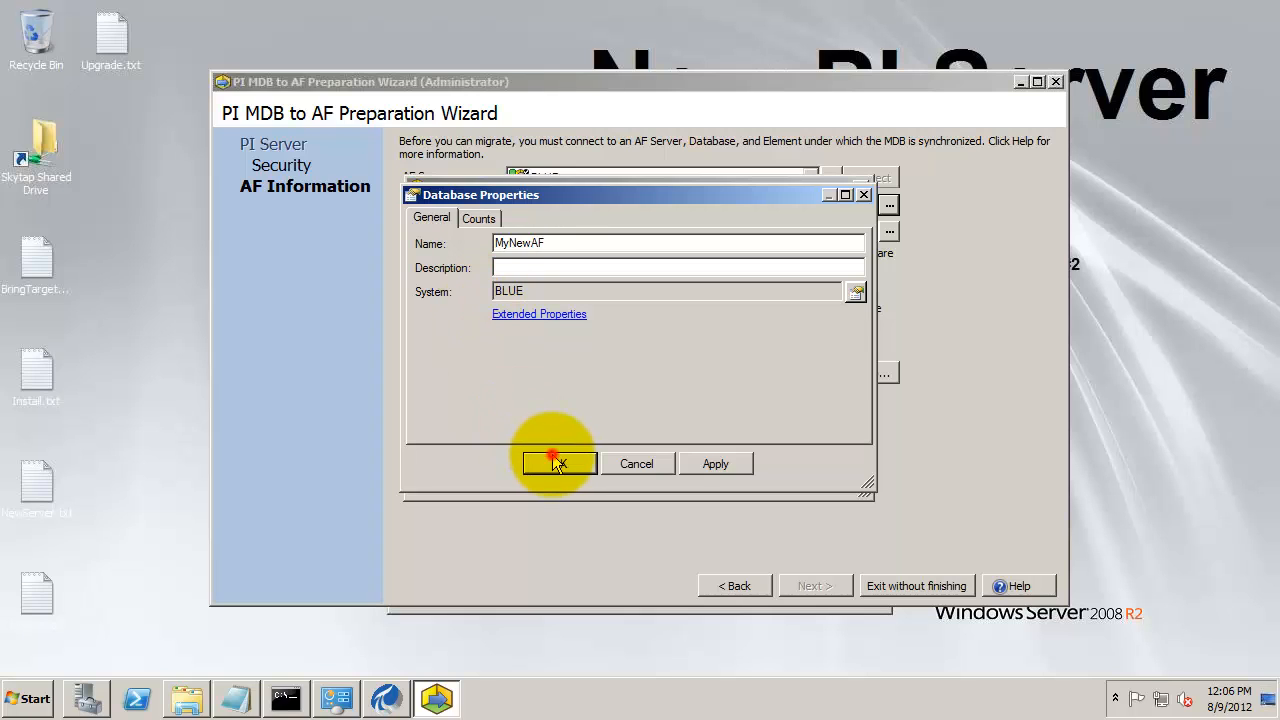
{"action": "left_click", "coordinate": [474, 330]}
{"action": "left_click", "coordinate": [739, 474]}
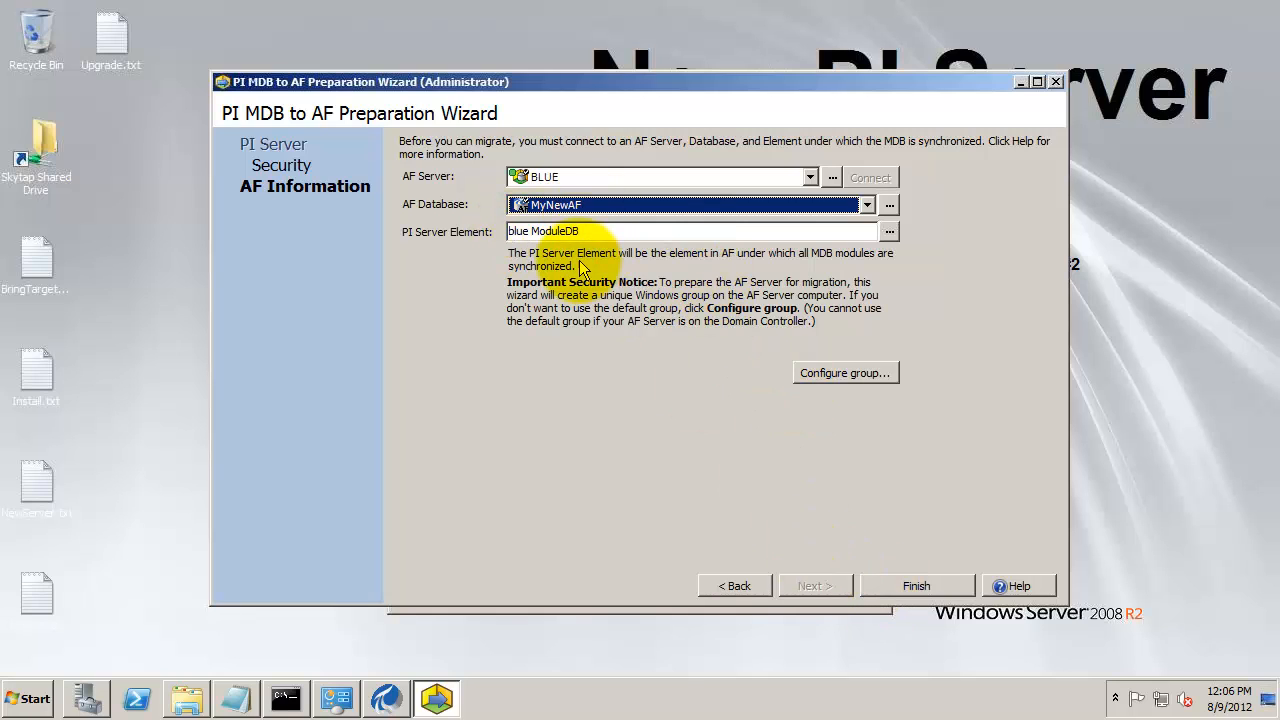
{"action": "left_click", "coordinate": [916, 586]}
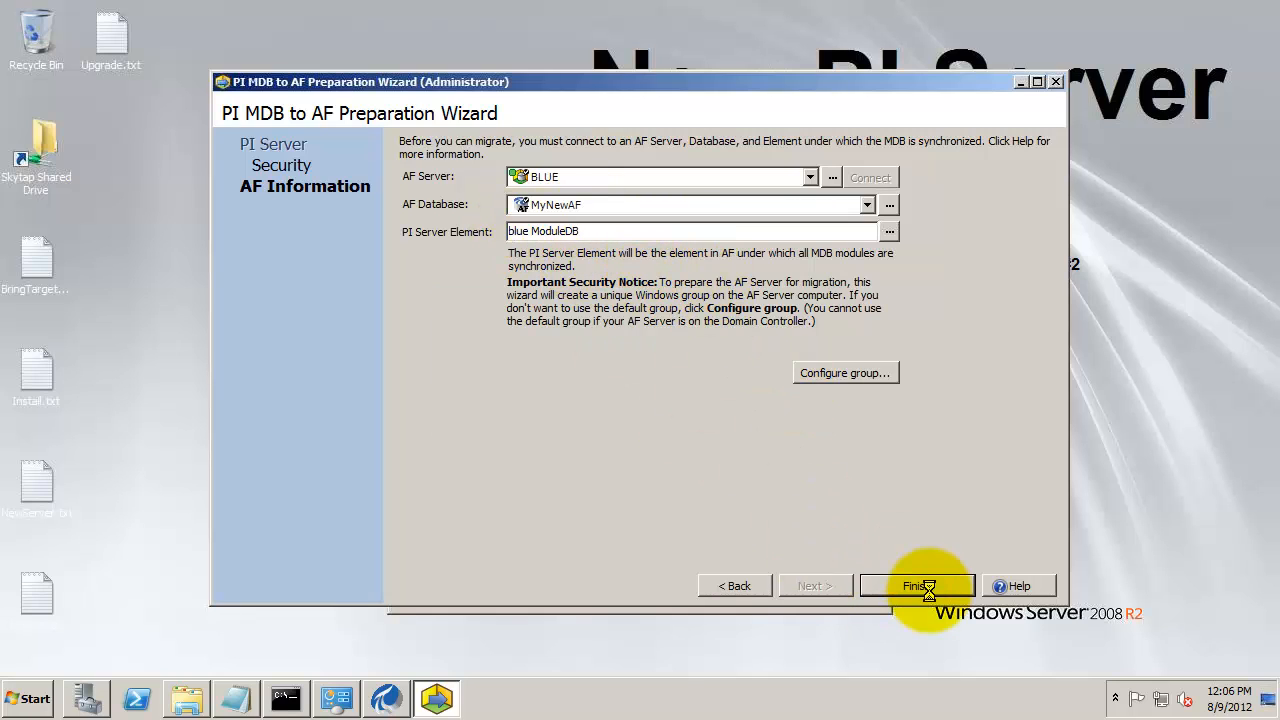
{"action": "left_click", "coordinate": [636, 410]}
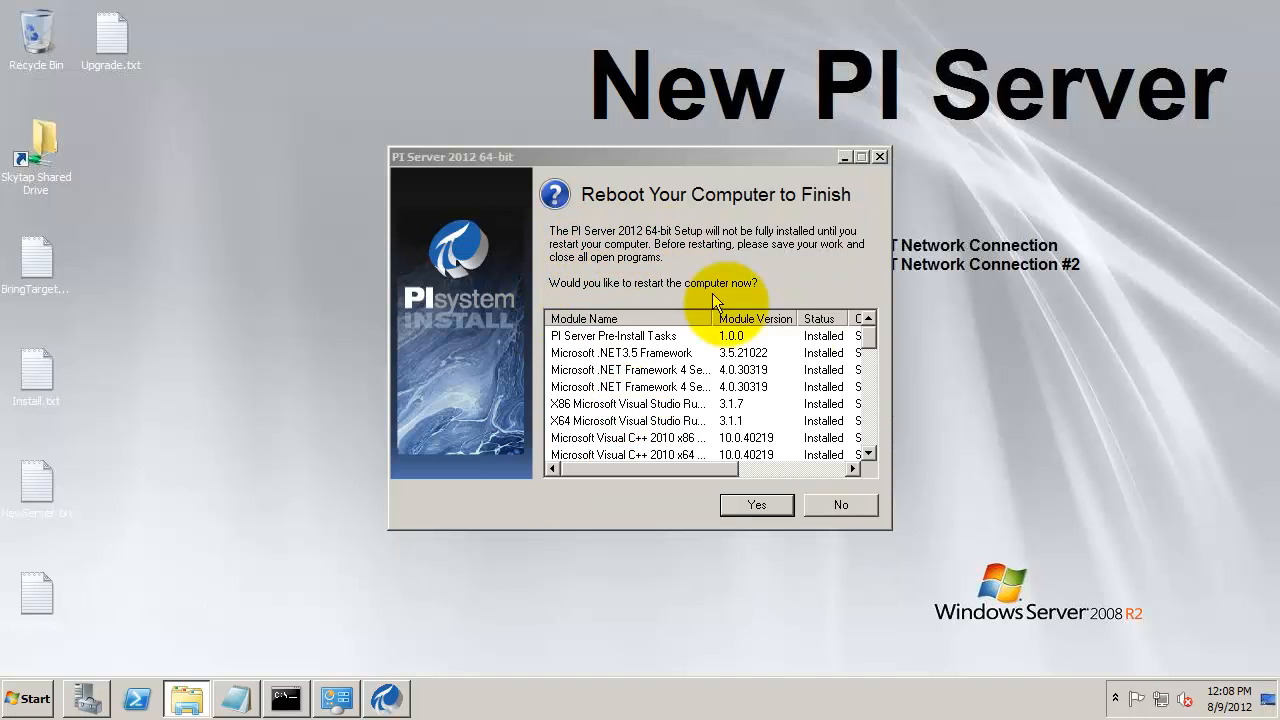
Review the installed modules, save and close the Upgrade.txt notes, and restart the computer to finish the setup.
{"action": "left_click", "coordinate": [868, 418]}
{"action": "left_click", "coordinate": [868, 418]}
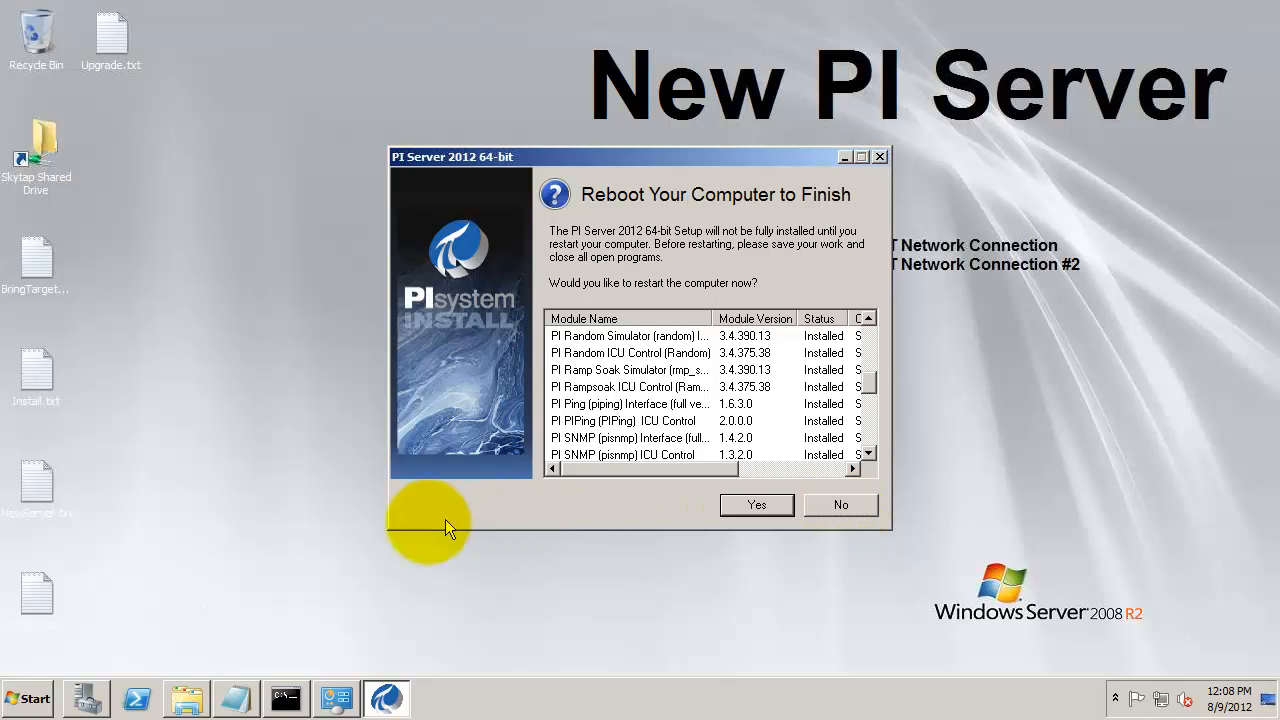
{"action": "left_click", "coordinate": [234, 698]}
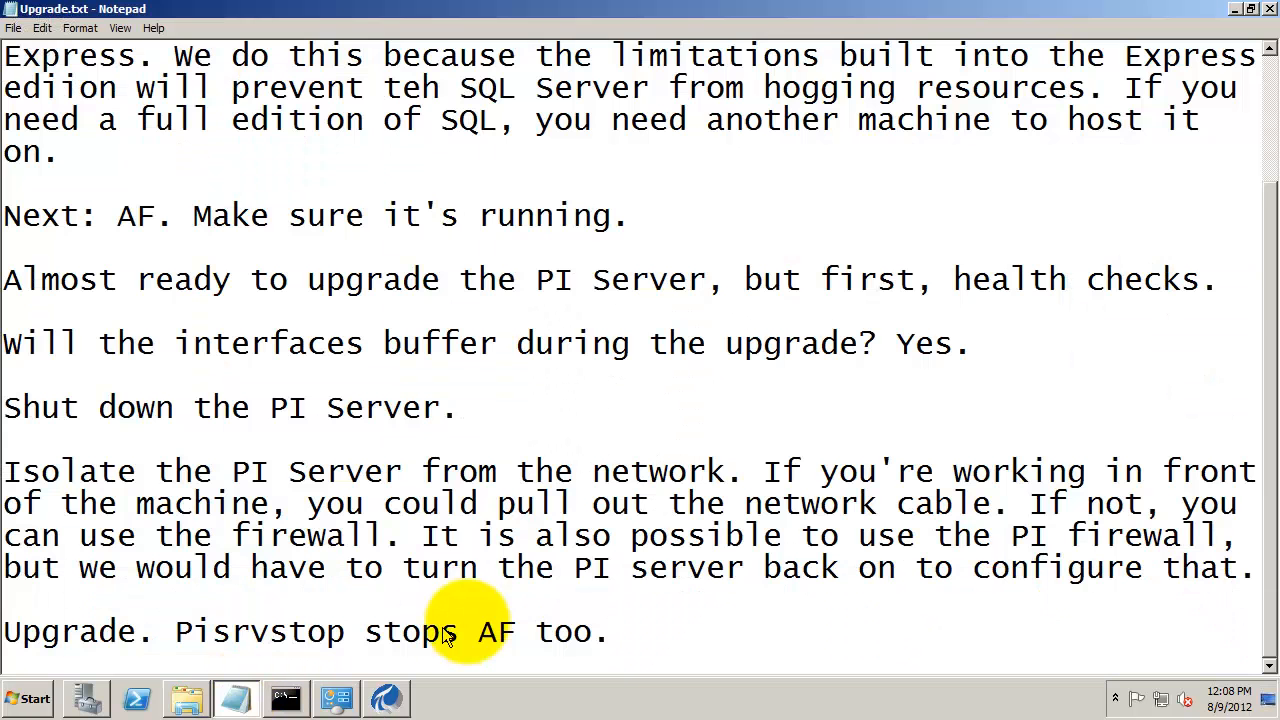
{"action": "left_click", "coordinate": [1268, 9]}
{"action": "left_click", "coordinate": [605, 363]}
{"action": "left_click", "coordinate": [769, 509]}
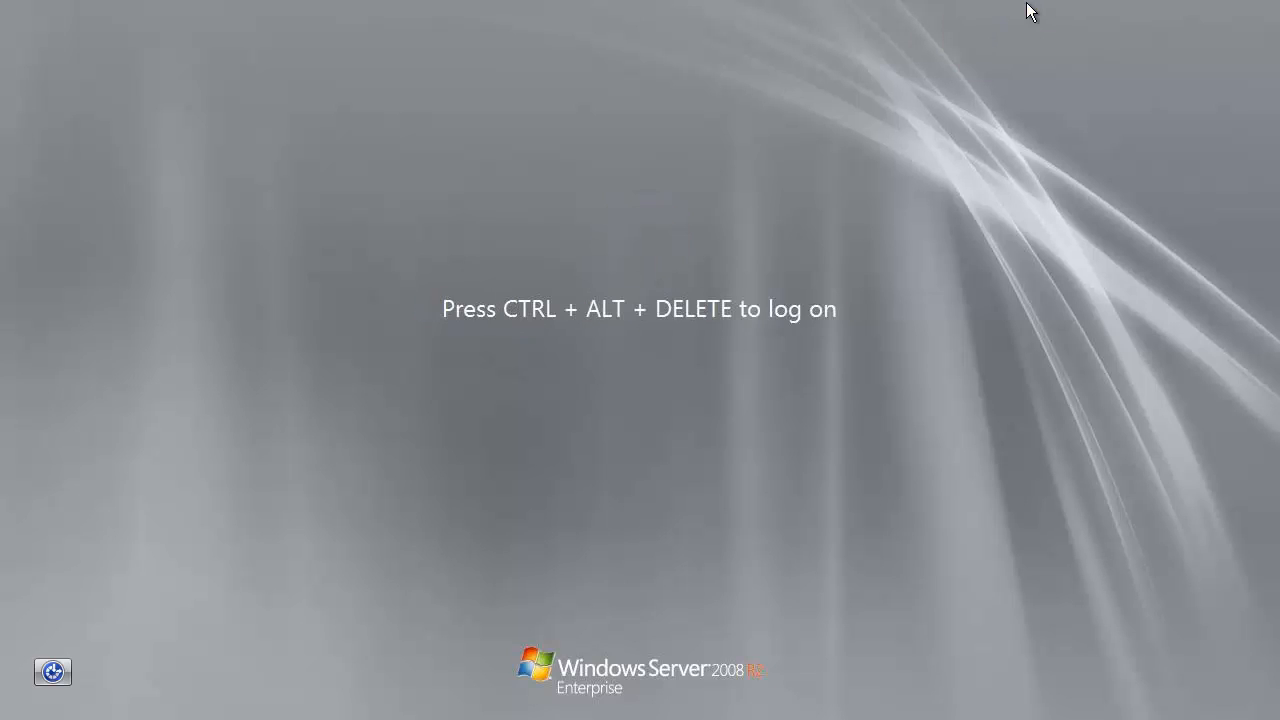
Log back on to Windows Server by entering the administrator account's password.
{"action": "key", "text": "ctrl+alt+Delete"}
{"action": "type", "text": "•••••••"}
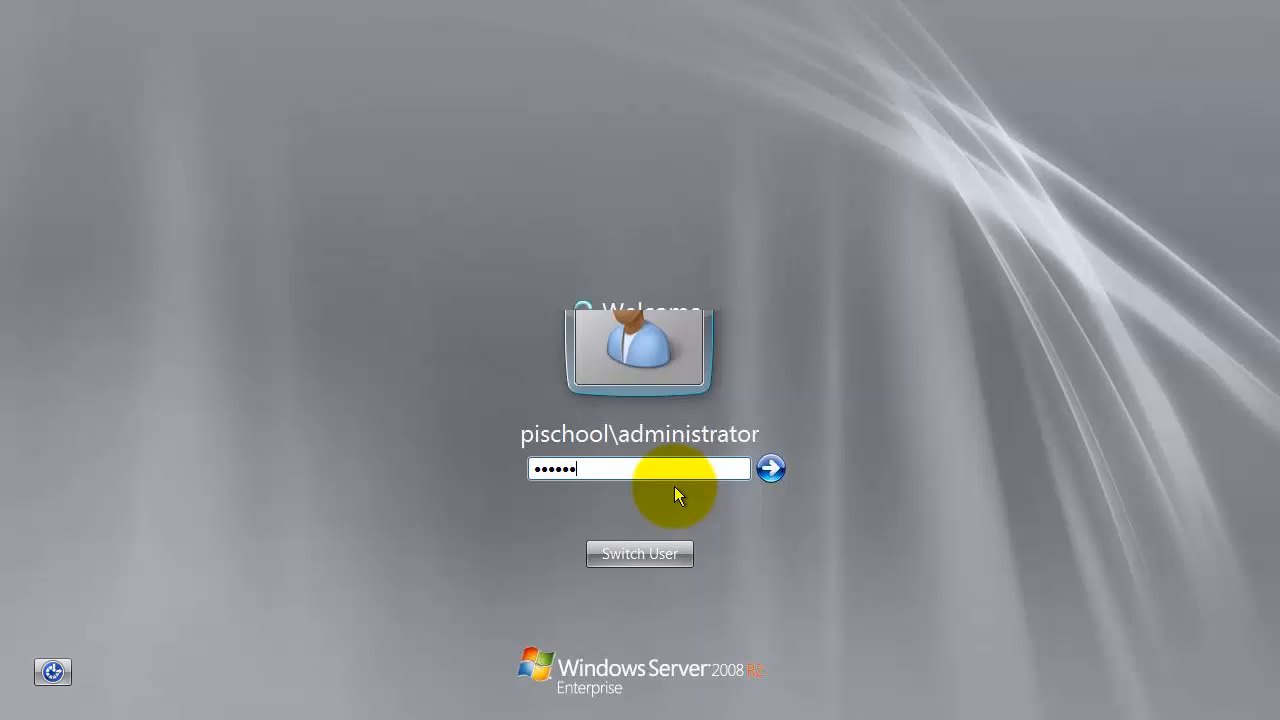
{"action": "key", "text": "Return"}
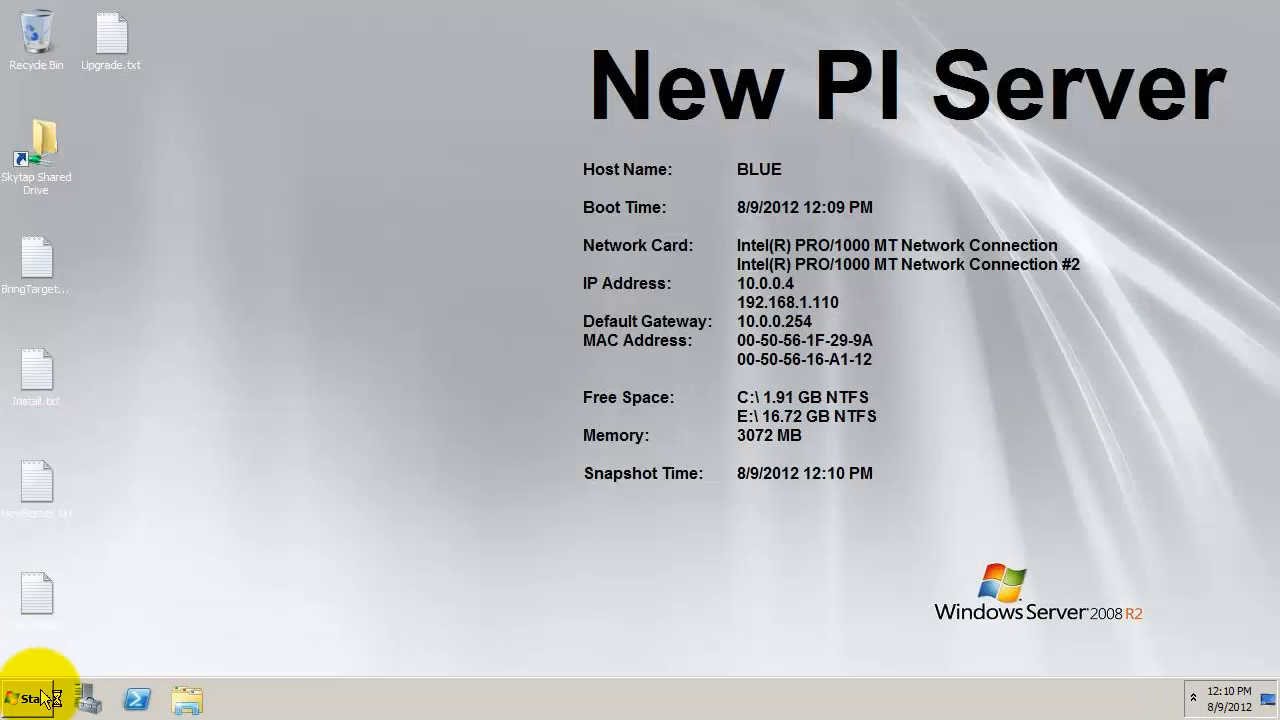
Open PI System Management Tools, retrieve the PI message log for the last five minutes, and read back through the startup messages.
{"action": "left_click", "coordinate": [40, 697]}
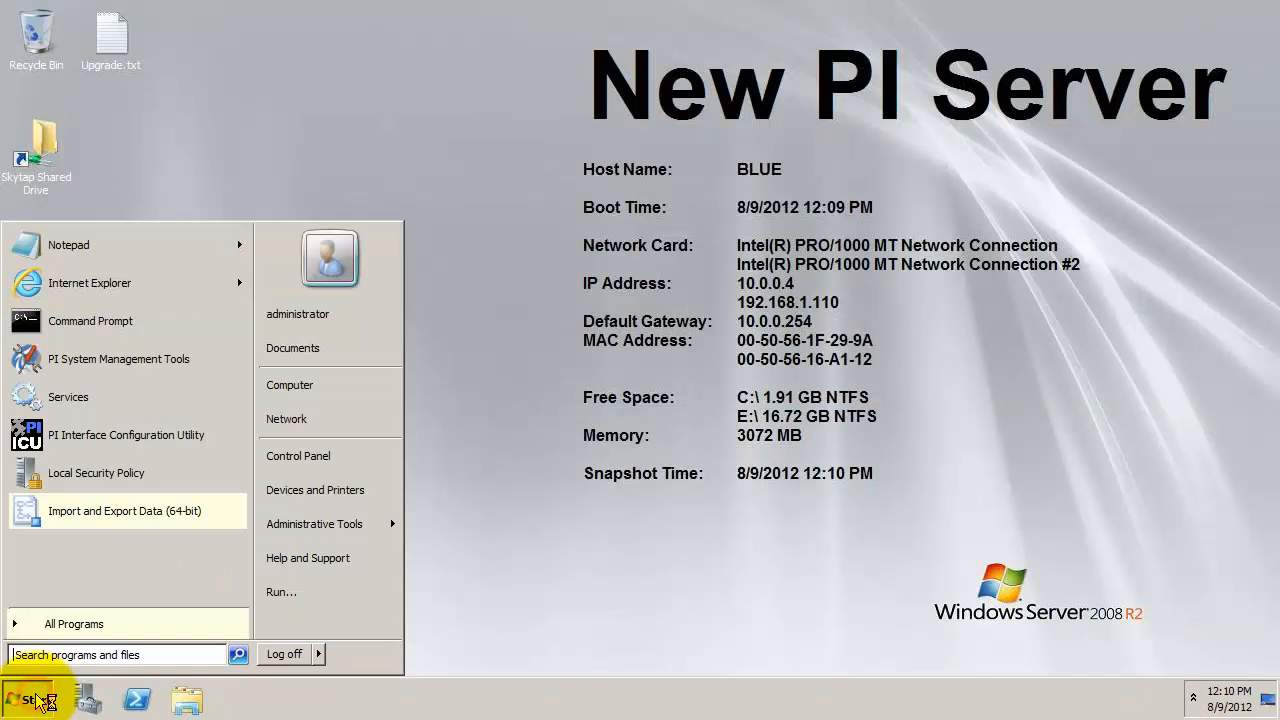
{"action": "left_click", "coordinate": [94, 362]}
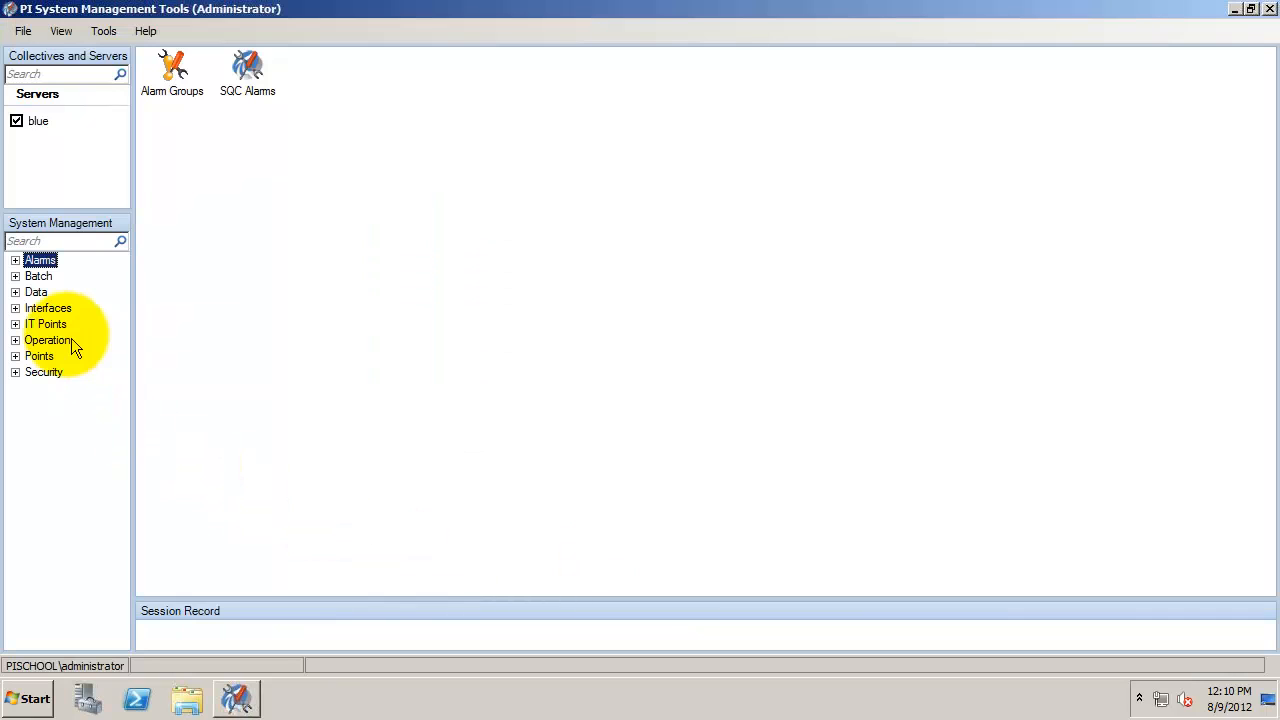
{"action": "left_click", "coordinate": [15, 340]}
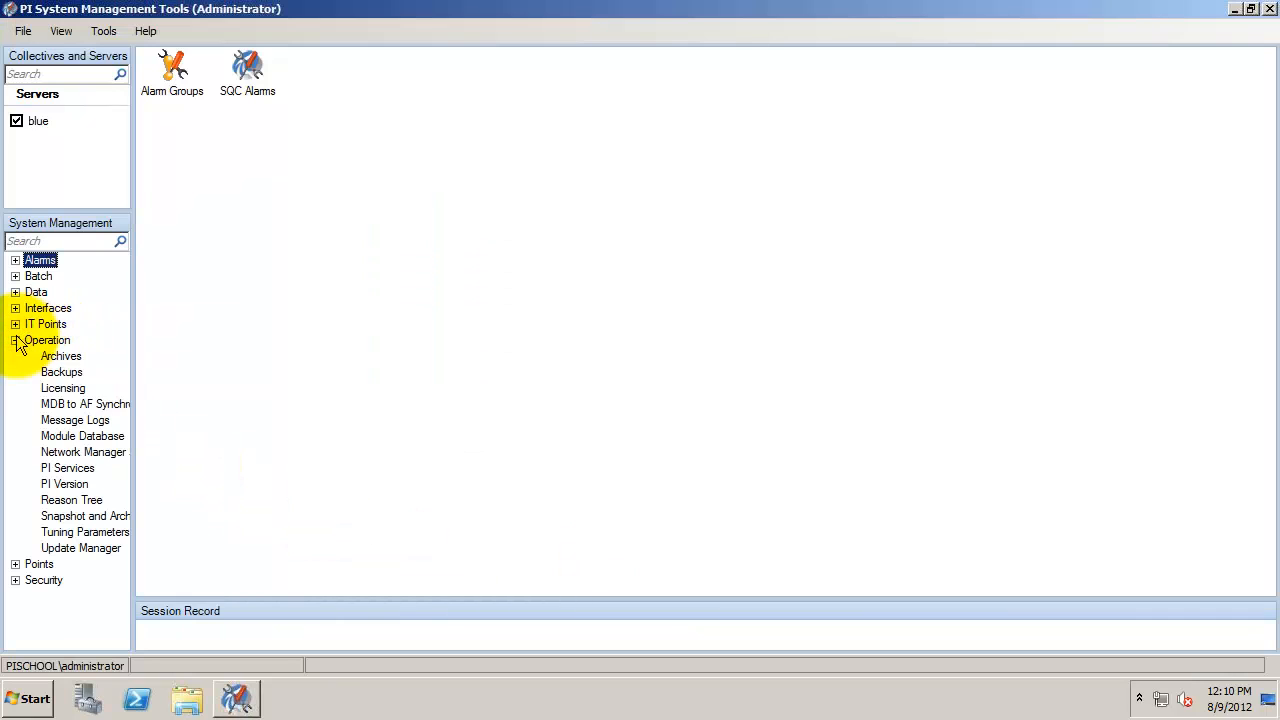
{"action": "left_click", "coordinate": [75, 420]}
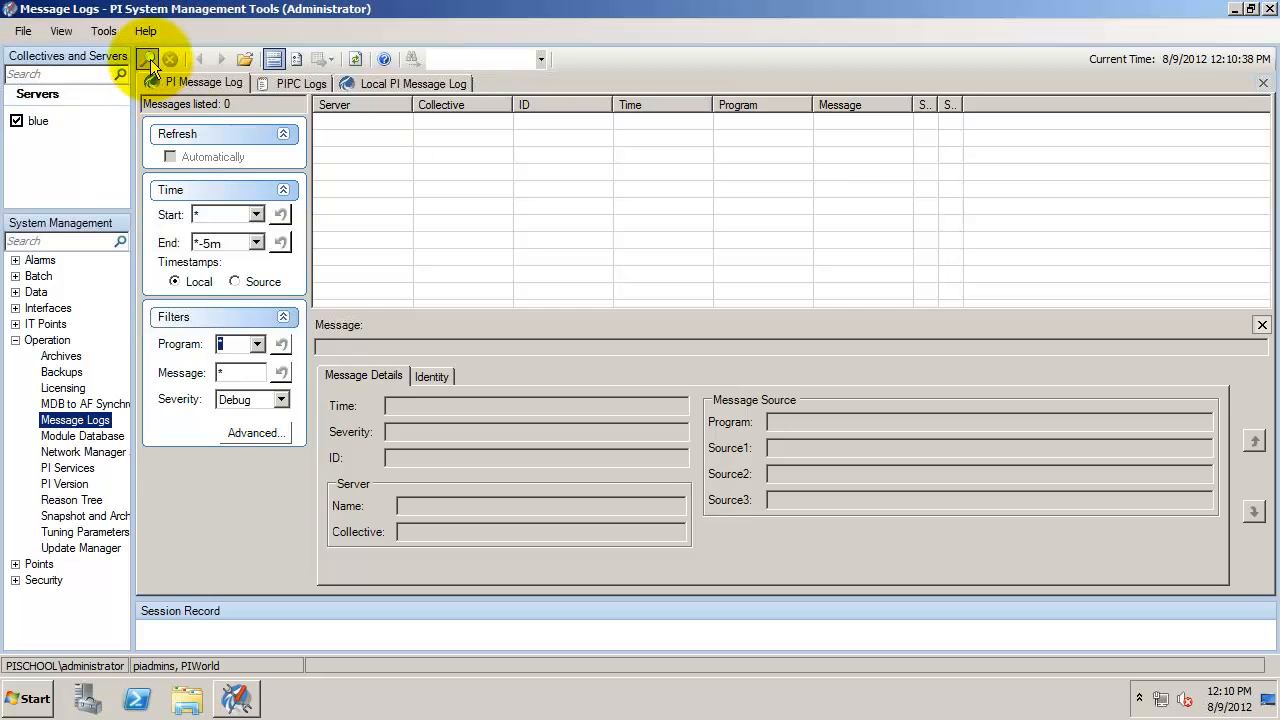
{"action": "left_click", "coordinate": [147, 60]}
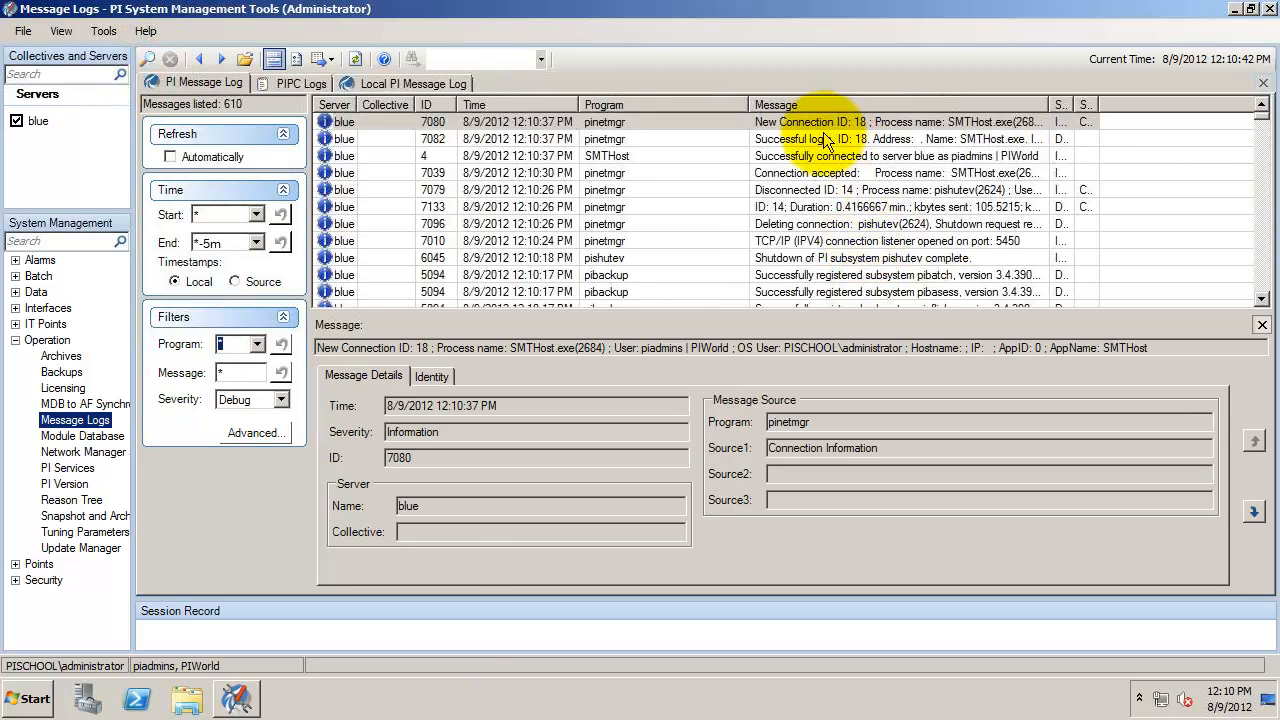
{"action": "left_click", "coordinate": [1263, 256]}
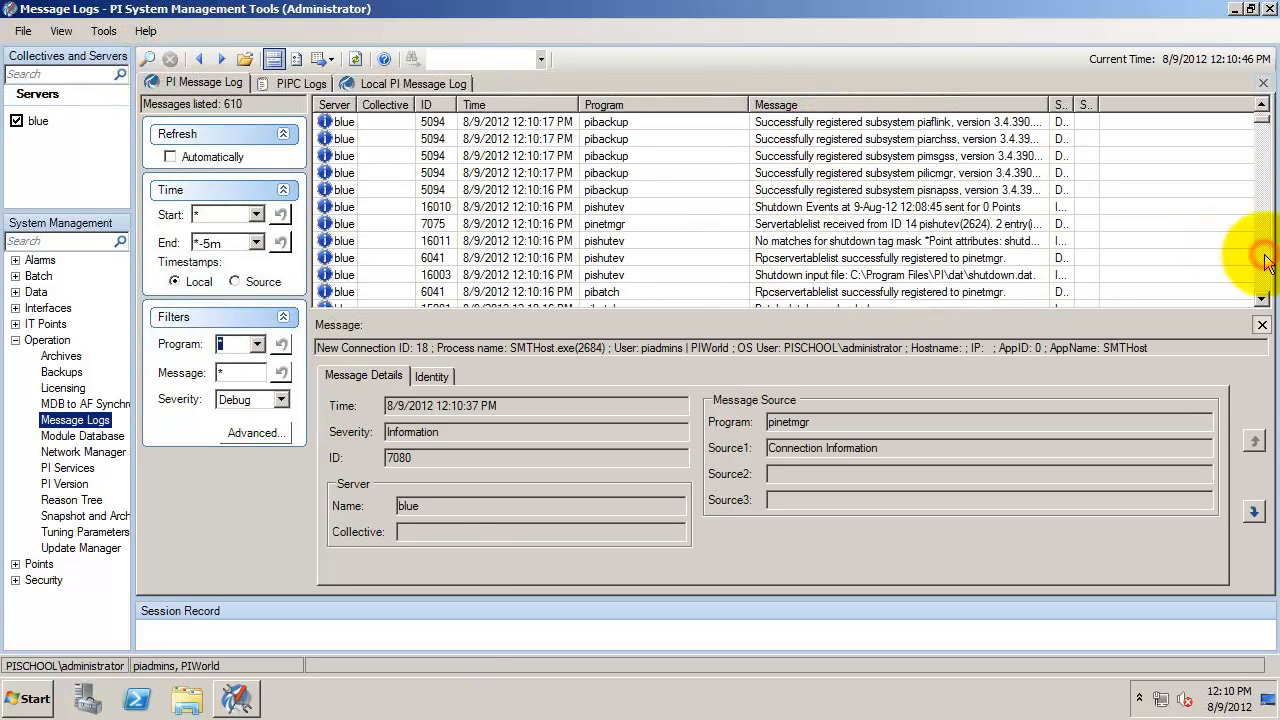
{"action": "left_click", "coordinate": [1265, 257]}
{"action": "left_click", "coordinate": [1265, 260]}
{"action": "left_click", "coordinate": [1265, 260]}
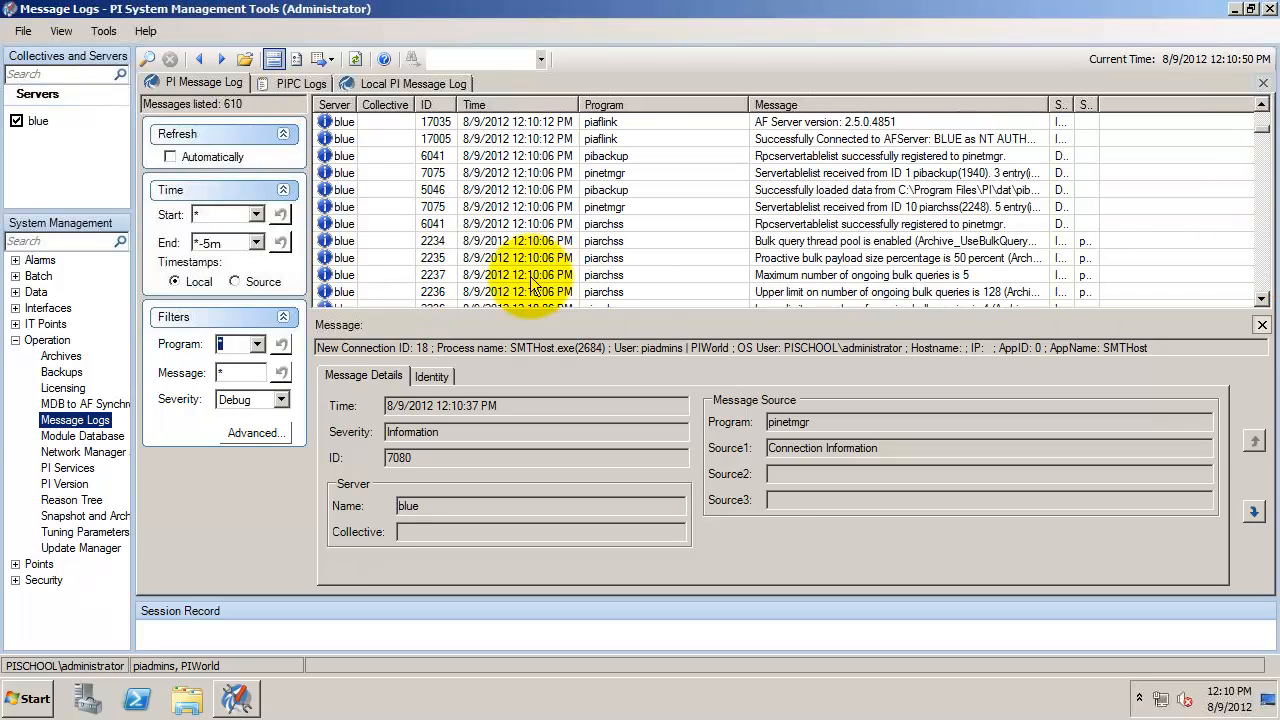
Check the PI services' status, the PI subsystem versions, and the snapshot and archive statistics on blue.
{"action": "left_click", "coordinate": [78, 470]}
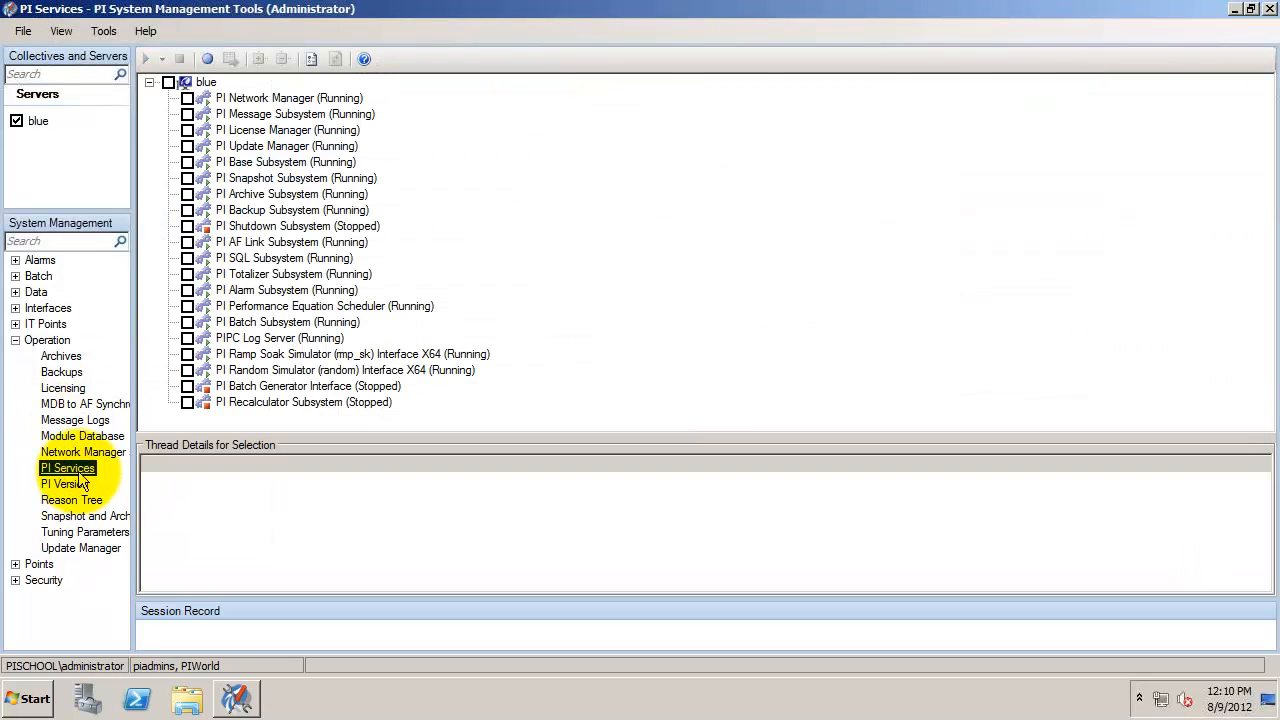
{"action": "left_click", "coordinate": [82, 484]}
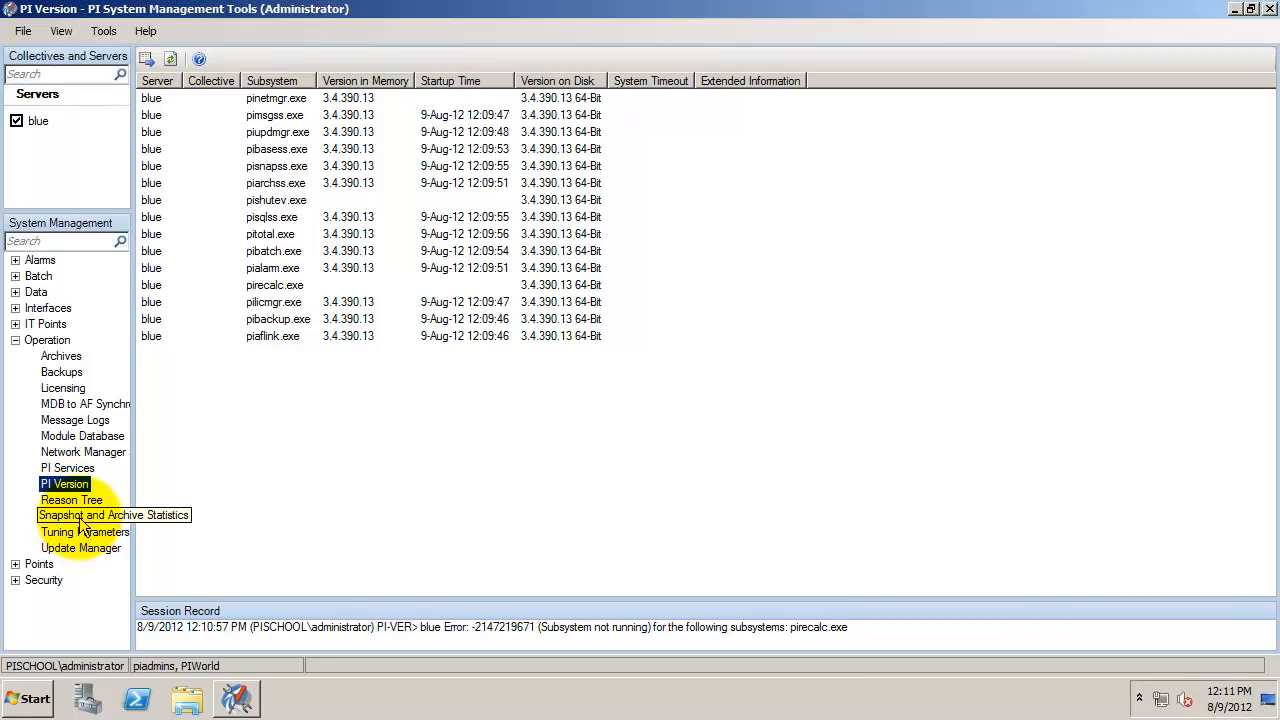
{"action": "left_click", "coordinate": [82, 518]}
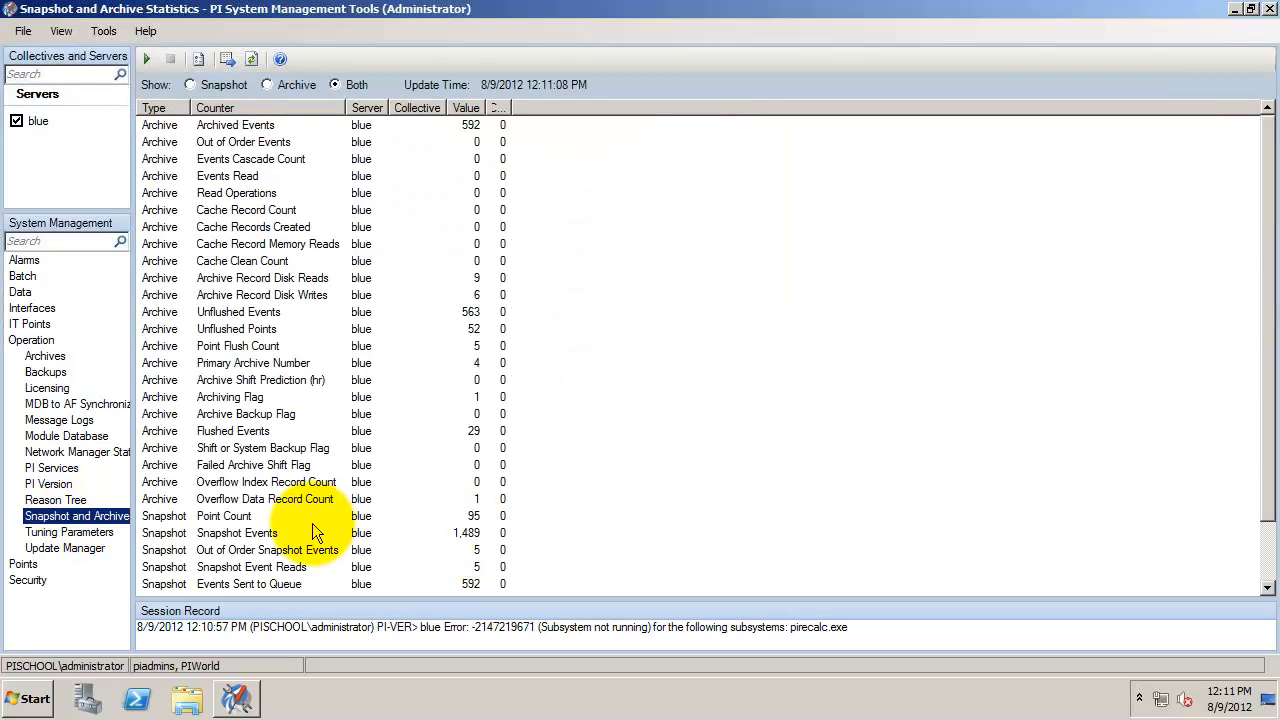
Search for tags with point source r* from Current Values and look through the matching tags.
{"action": "left_click", "coordinate": [19, 293]}
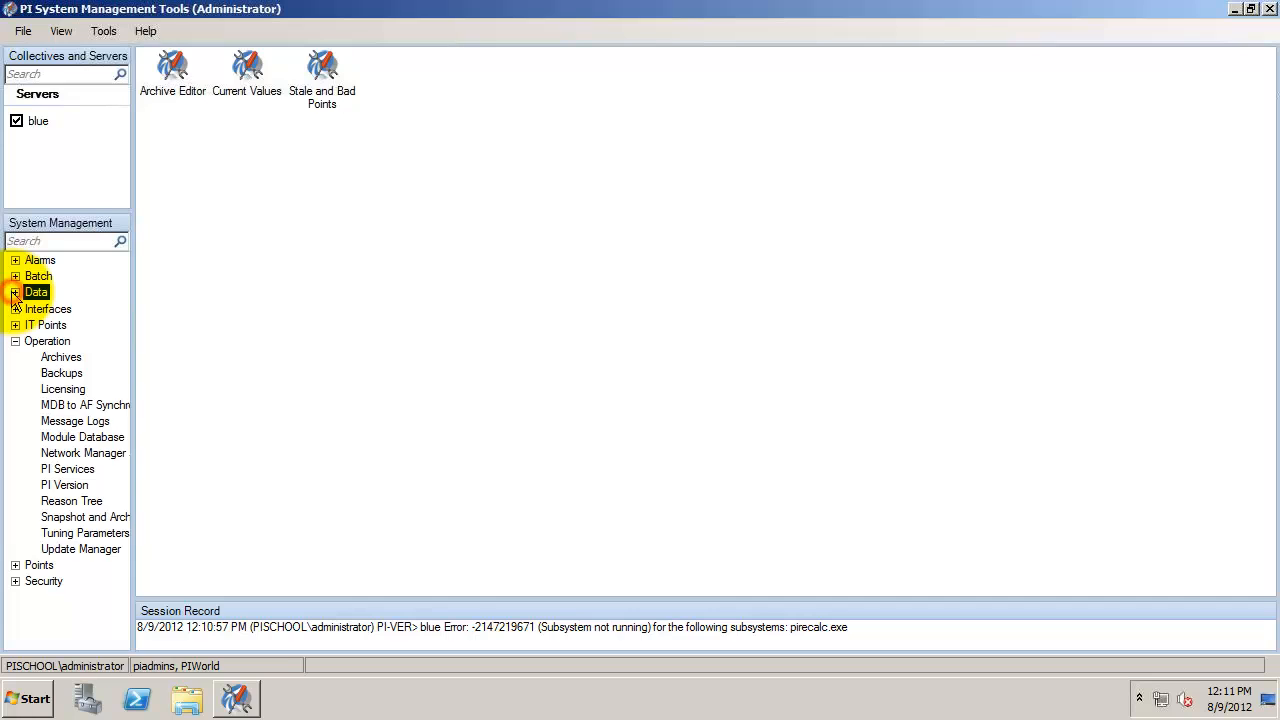
{"action": "left_click", "coordinate": [15, 292]}
{"action": "left_click", "coordinate": [74, 322]}
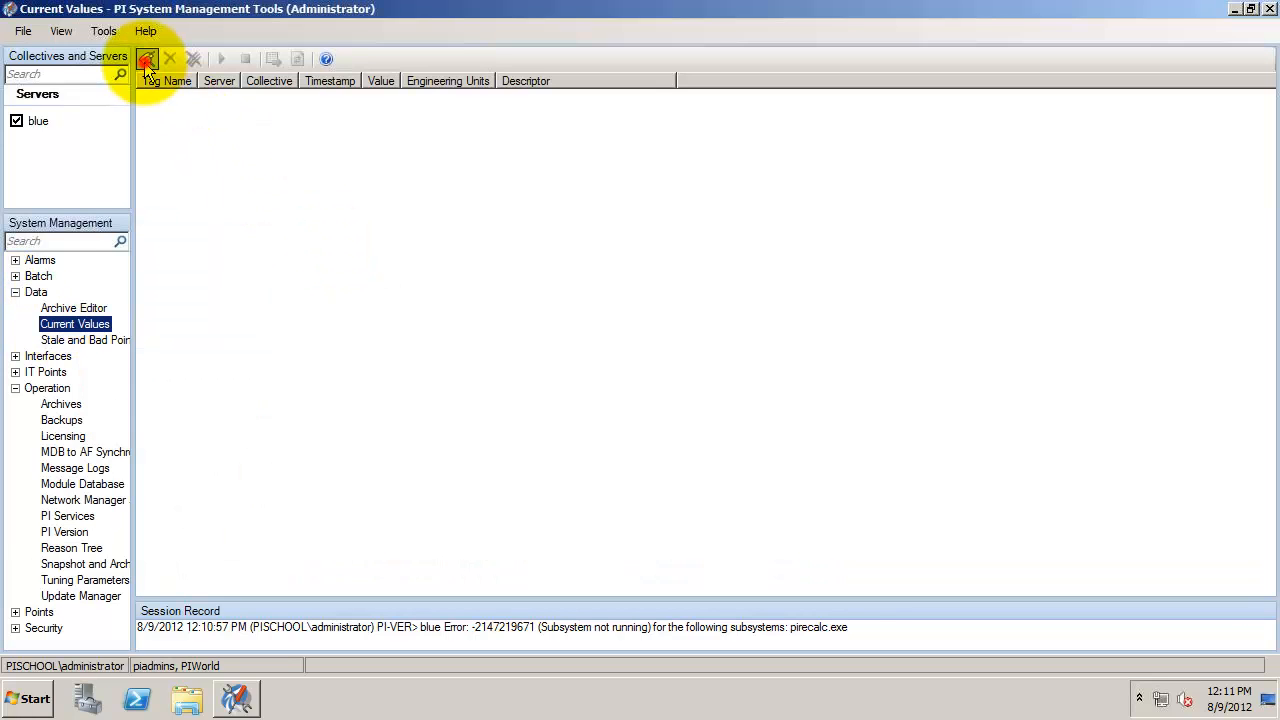
{"action": "left_click", "coordinate": [146, 60]}
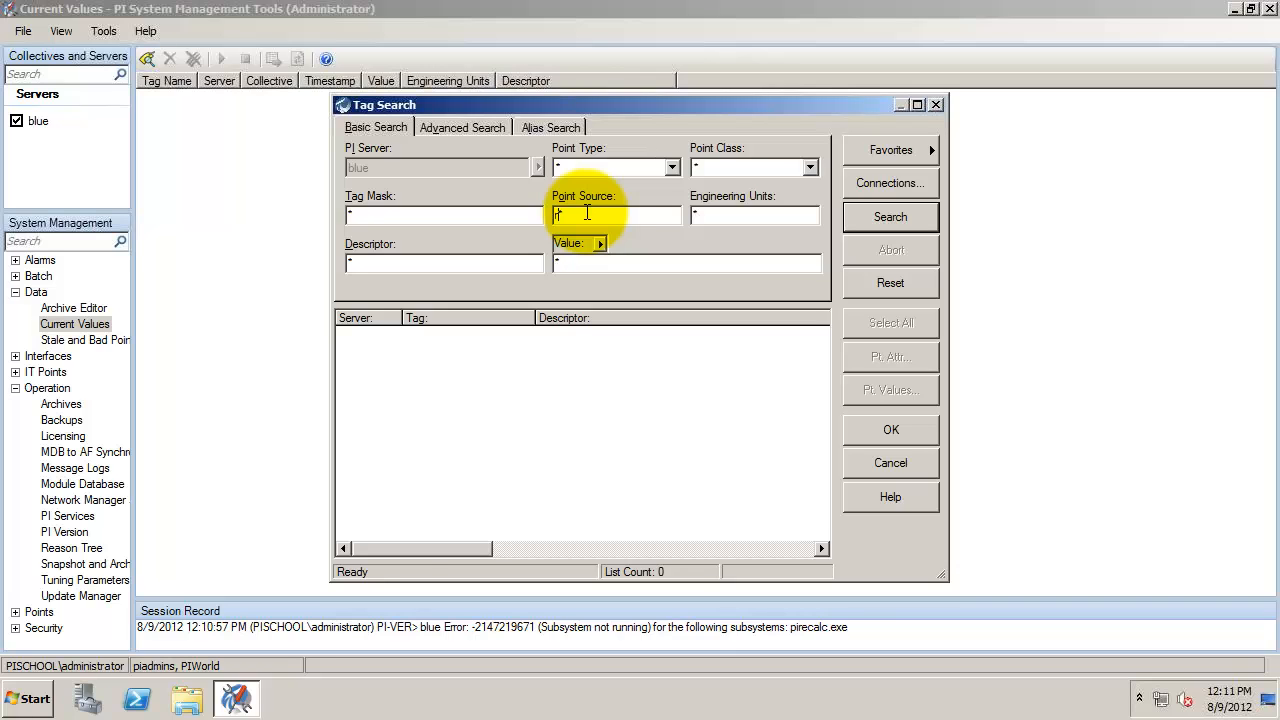
{"action": "key", "text": "Return"}
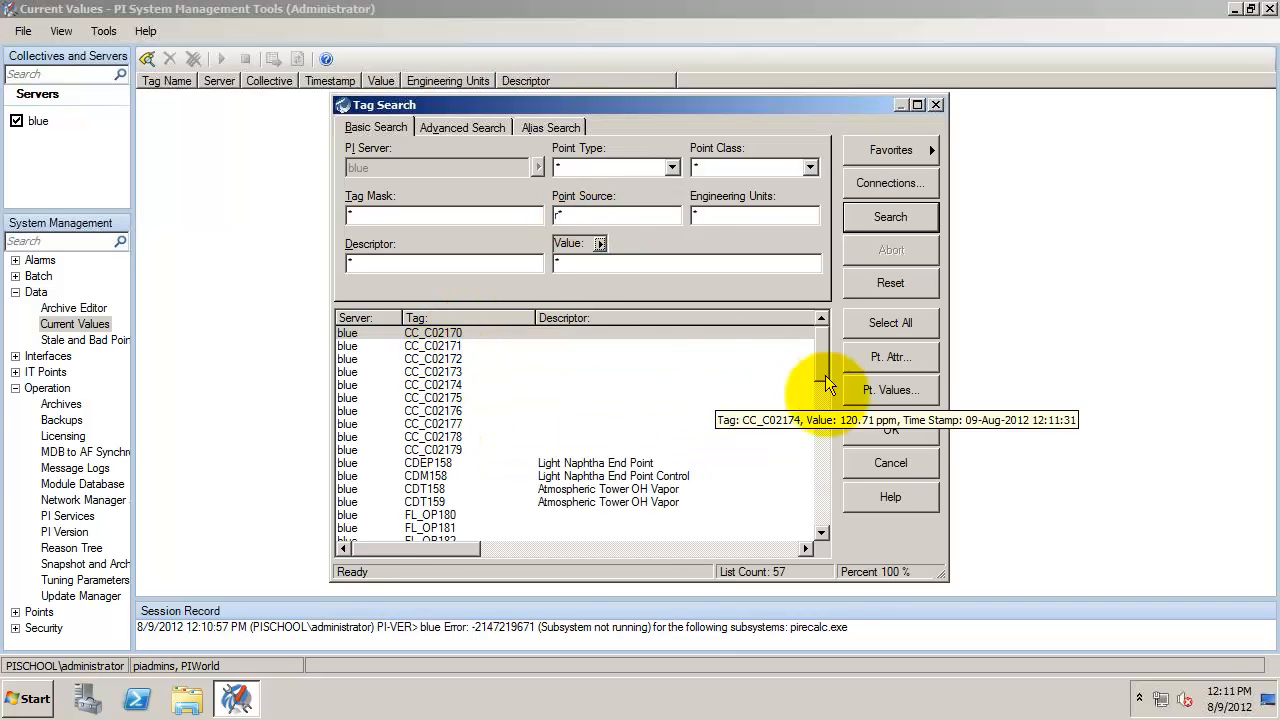
{"action": "scroll", "coordinate": [829, 443], "scroll_direction": "down", "scroll_amount": 9}
{"action": "scroll", "coordinate": [826, 434], "scroll_direction": "up", "scroll_amount": 4}
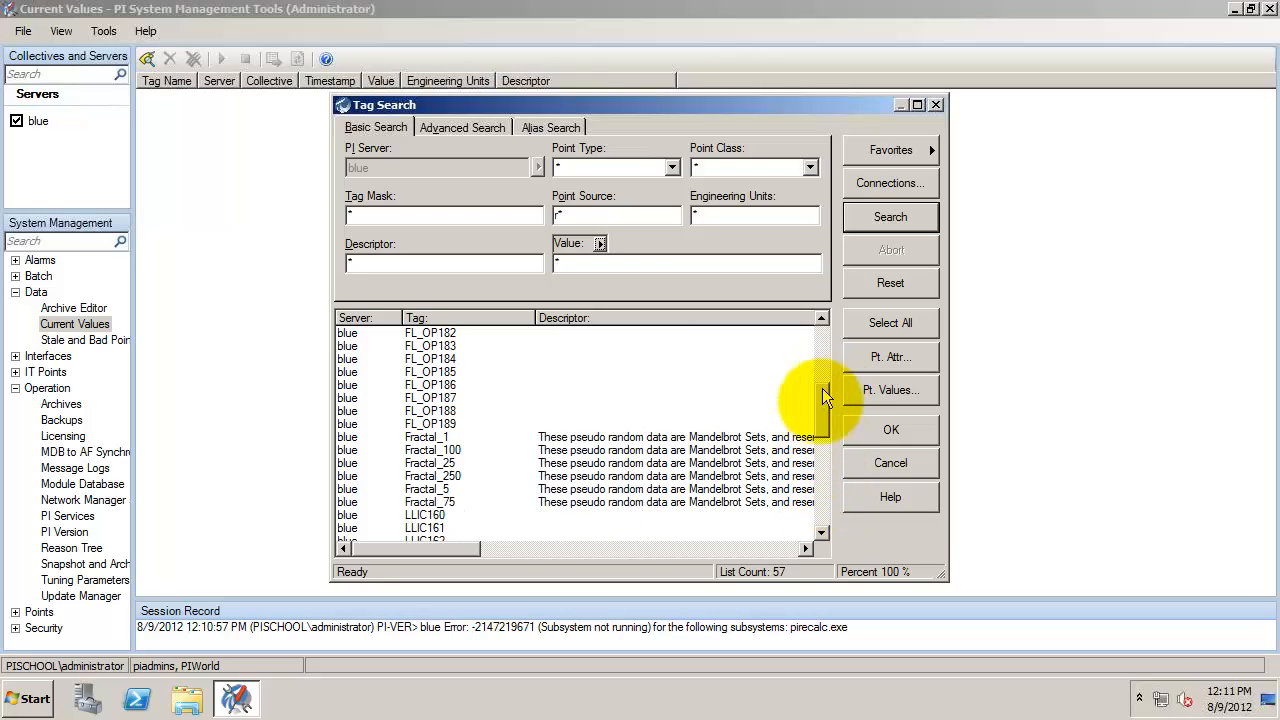
Select the tags from SINUSOID through String in the search results and show their current values.
{"action": "scroll", "coordinate": [829, 486], "scroll_direction": "down", "scroll_amount": 5}
{"action": "left_click", "coordinate": [444, 503]}
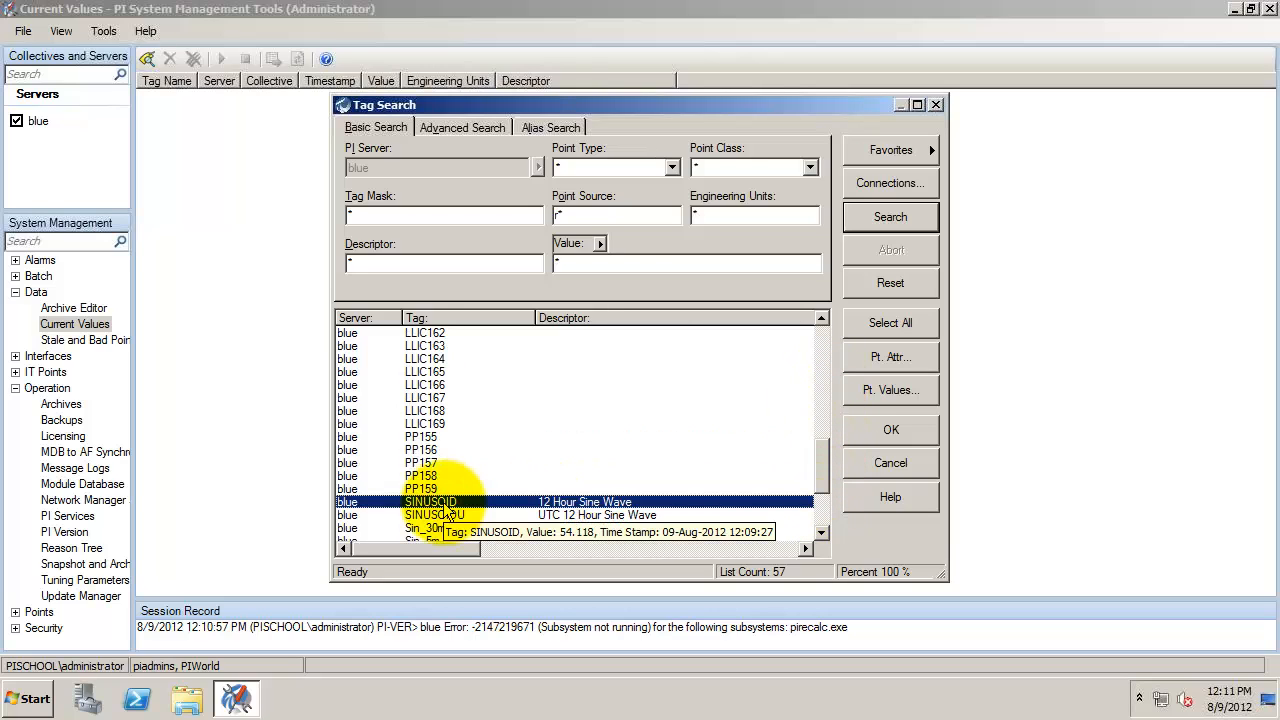
{"action": "left_click_drag", "start_coordinate": [447, 508], "coordinate": [457, 528]}
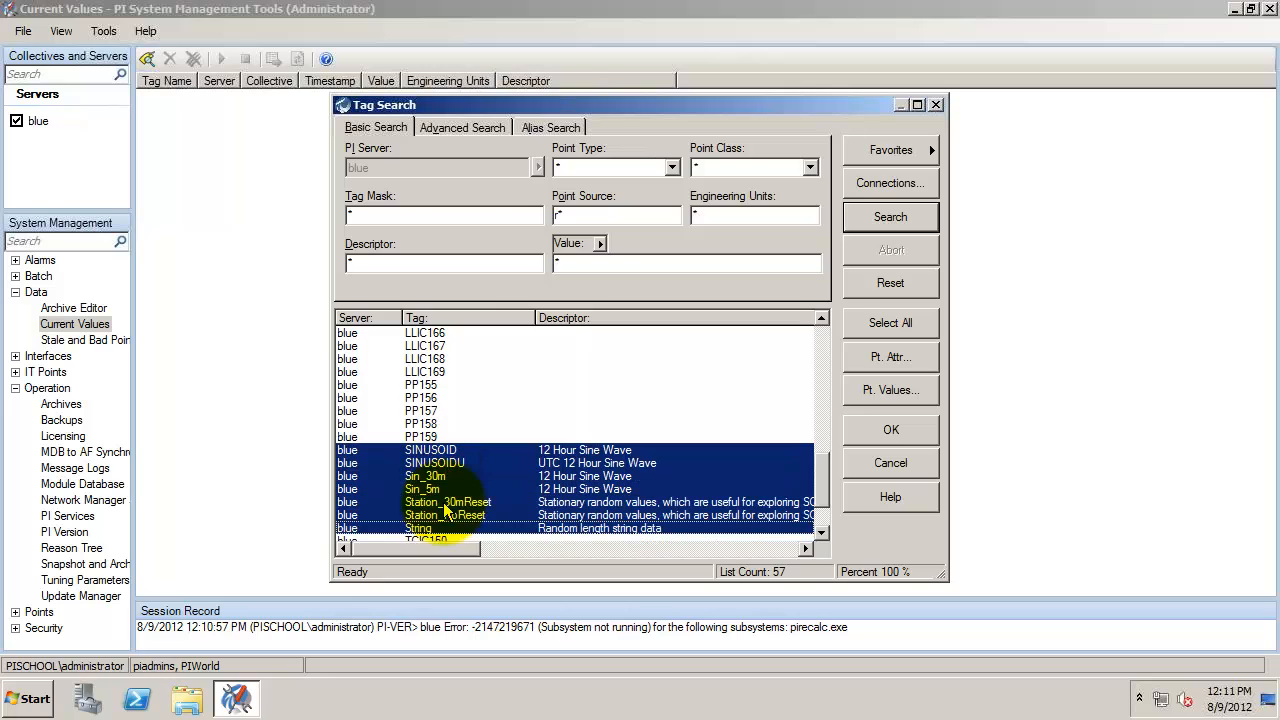
{"action": "left_click", "coordinate": [890, 393]}
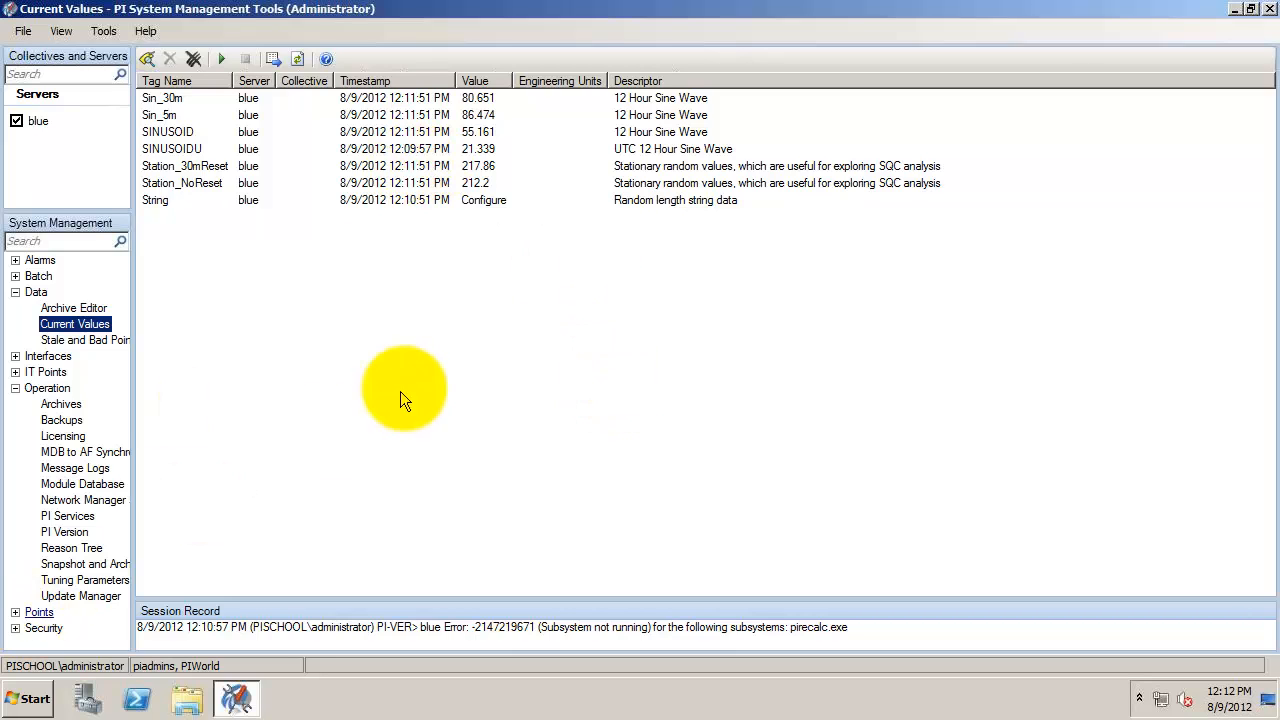
Open the Archive Editor for server blue and set the start time to 1-sep-11.
{"action": "left_click", "coordinate": [74, 308]}
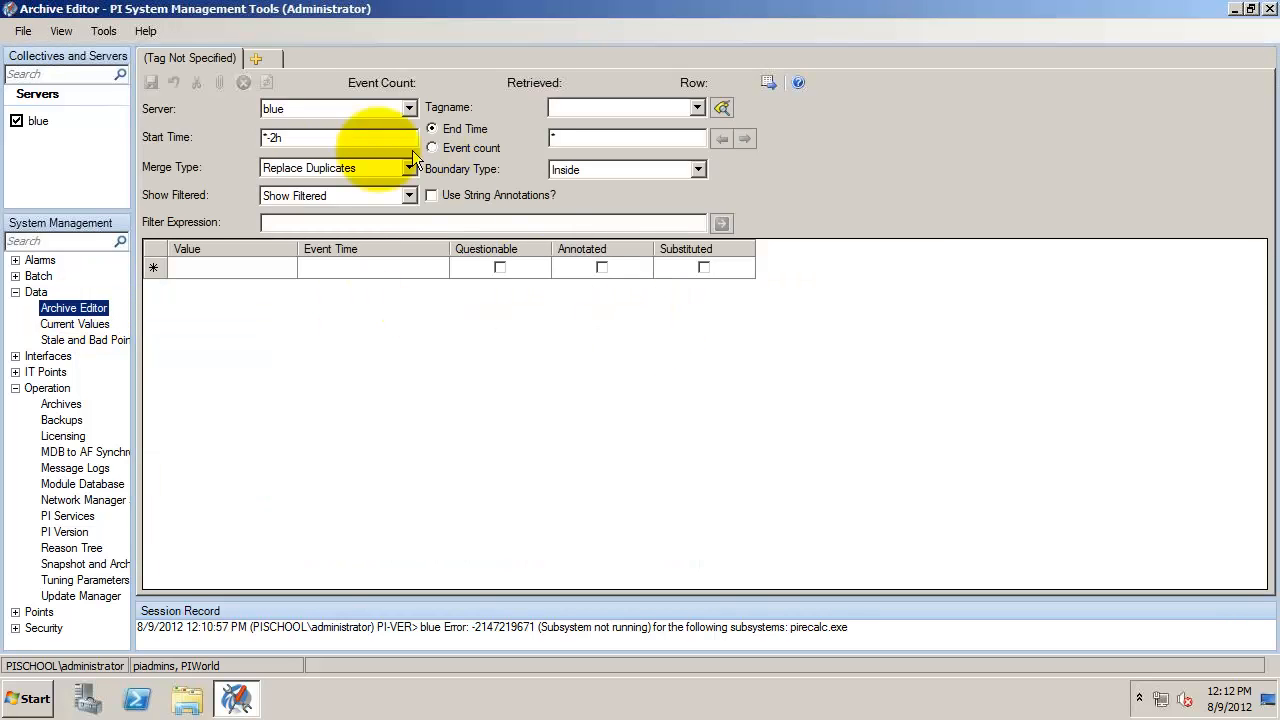
{"action": "left_click", "coordinate": [295, 139]}
{"action": "left_click_drag", "start_coordinate": [295, 139], "coordinate": [223, 136]}
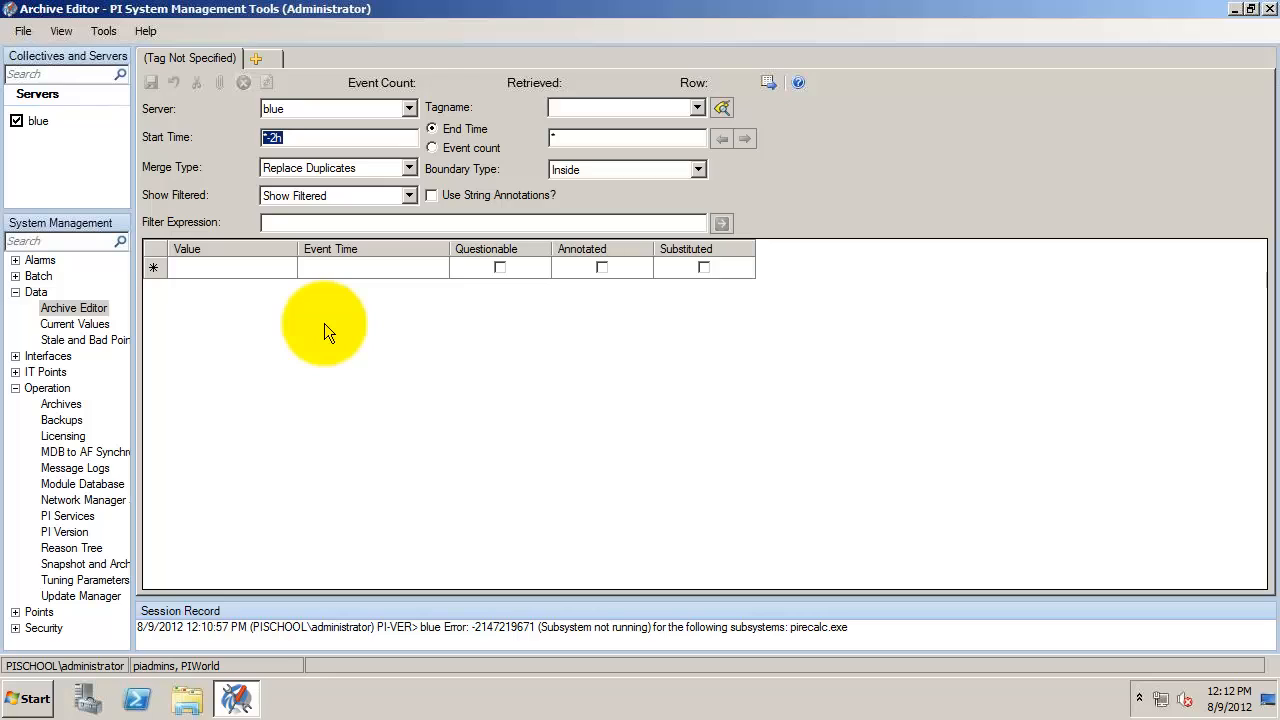
{"action": "type", "text": "1-sep-11"}
Find tags with point source r*, load CC_C02170, and retrieve its archived events from 1-sep-11 to 2-sep-11.
{"action": "left_click", "coordinate": [722, 107]}
{"action": "left_click", "coordinate": [582, 220]}
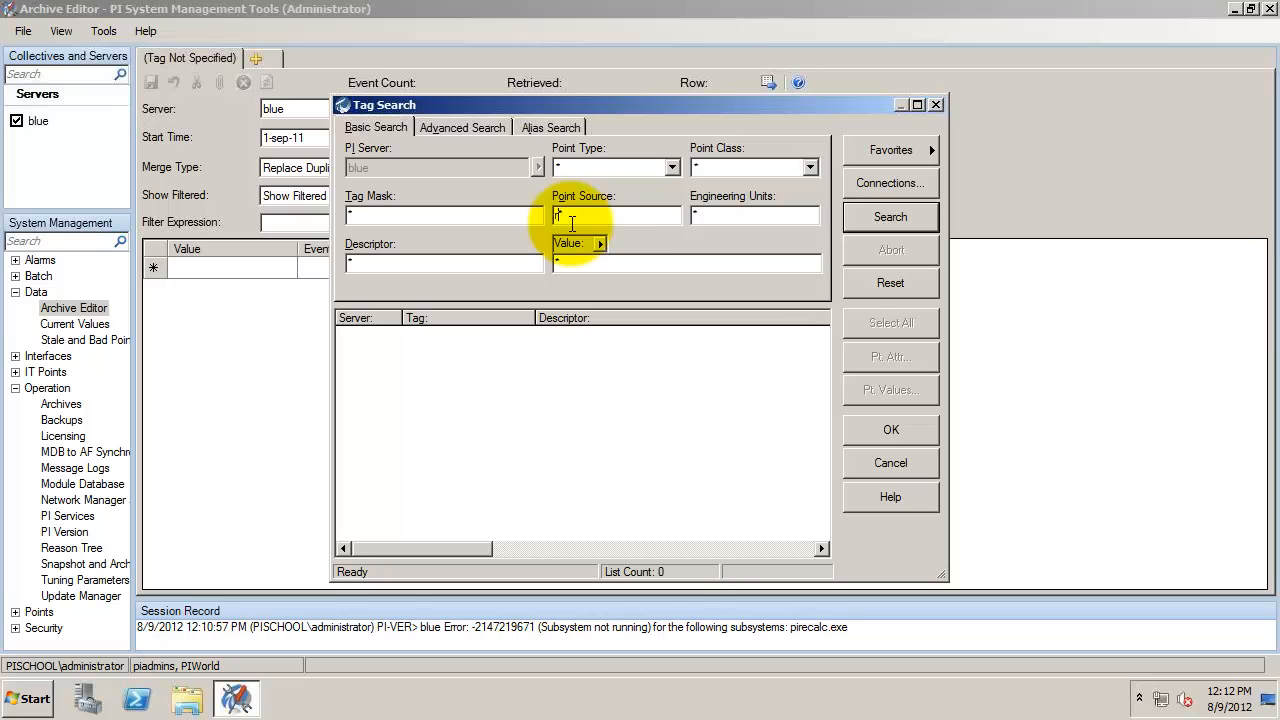
{"action": "left_click", "coordinate": [890, 217]}
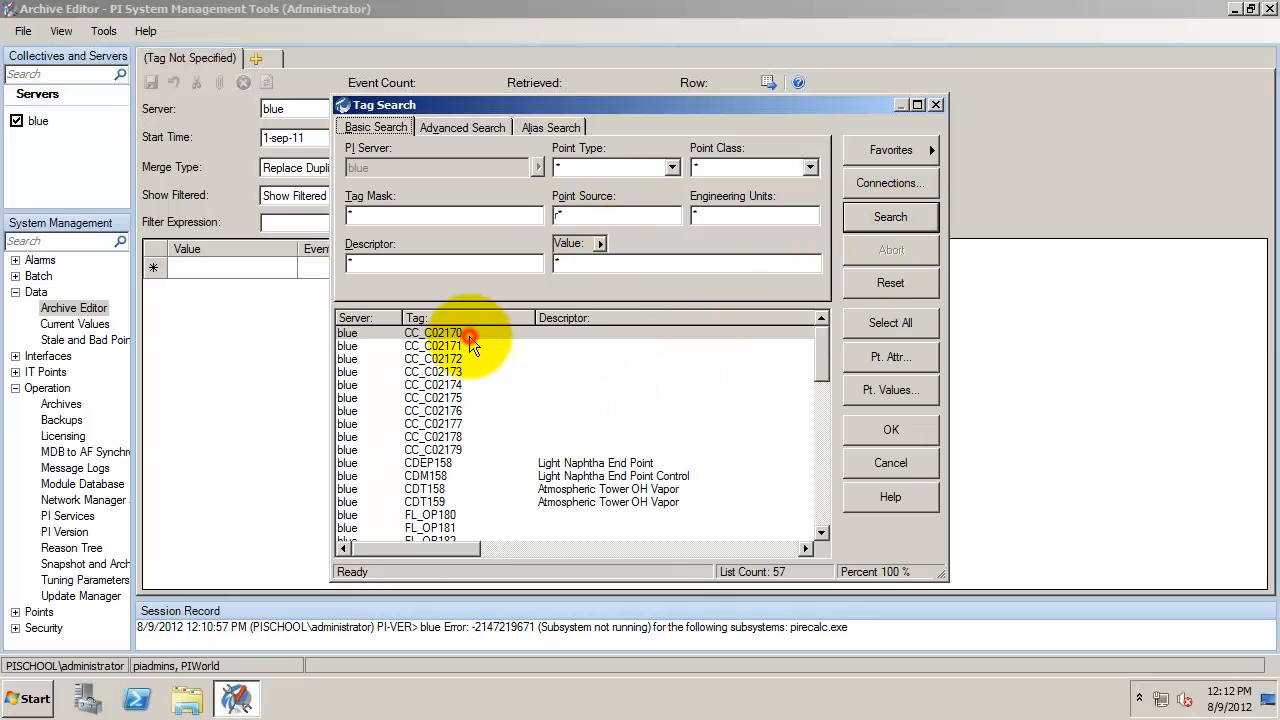
{"action": "left_click", "coordinate": [469, 336]}
{"action": "left_click", "coordinate": [891, 430]}
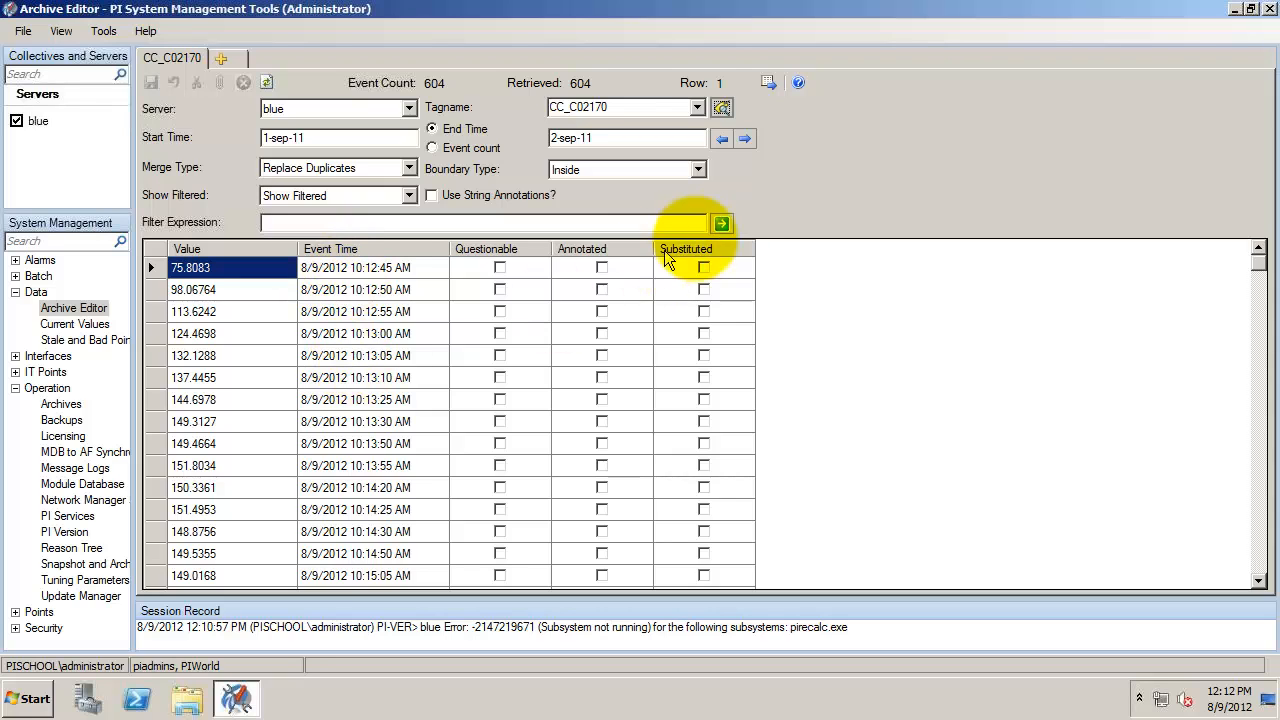
{"action": "left_click", "coordinate": [722, 224]}
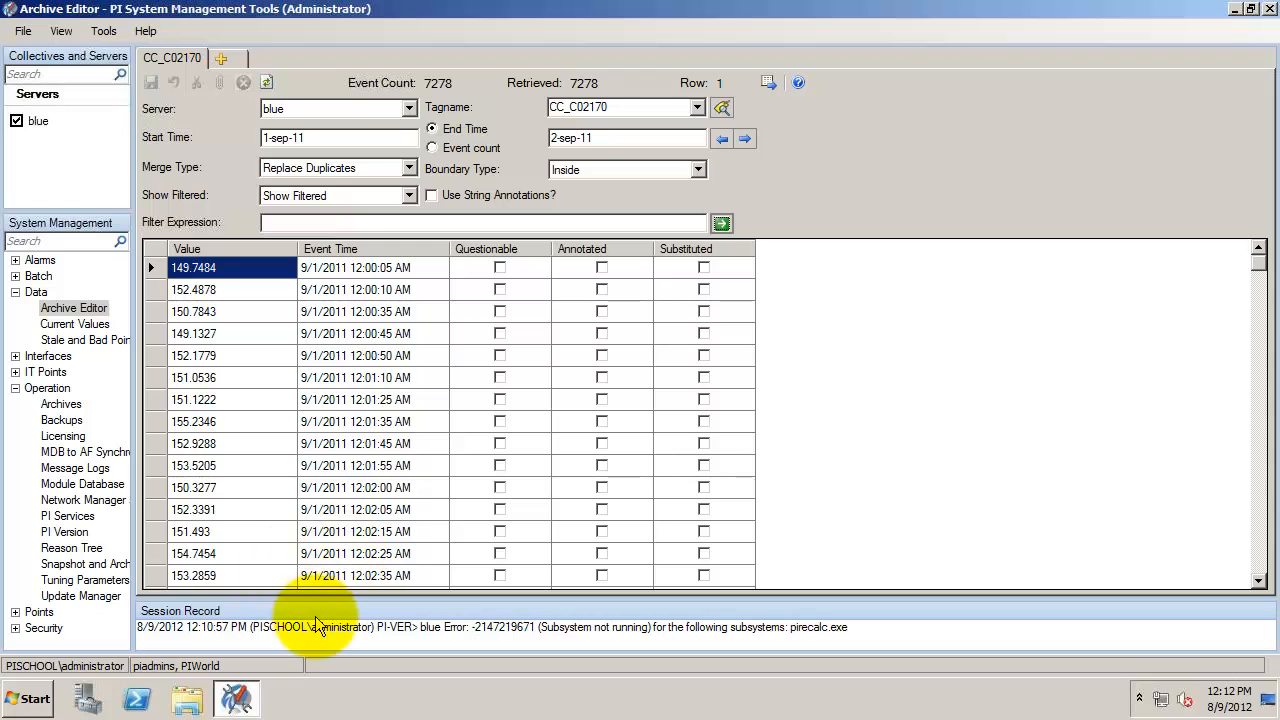
Turn off Windows Firewall for the domain, home or work, and public network locations, and close the Control Panel.
{"action": "left_click", "coordinate": [34, 697]}
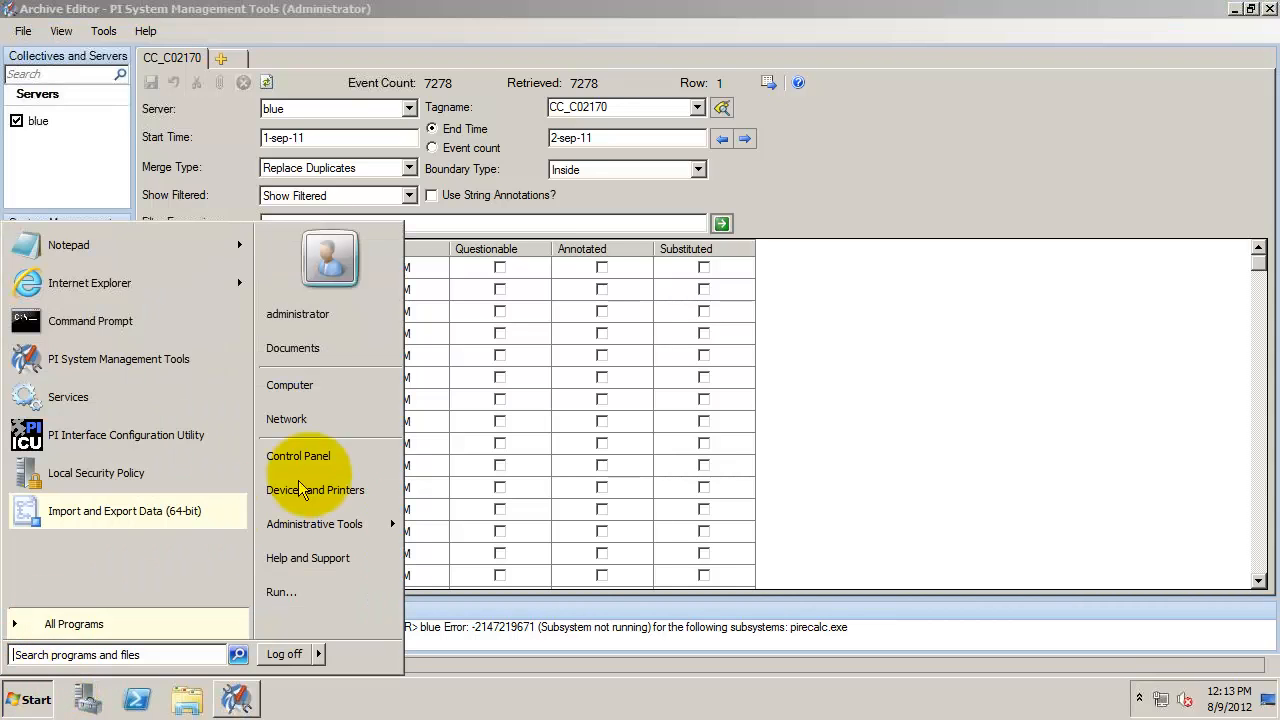
{"action": "left_click", "coordinate": [300, 456]}
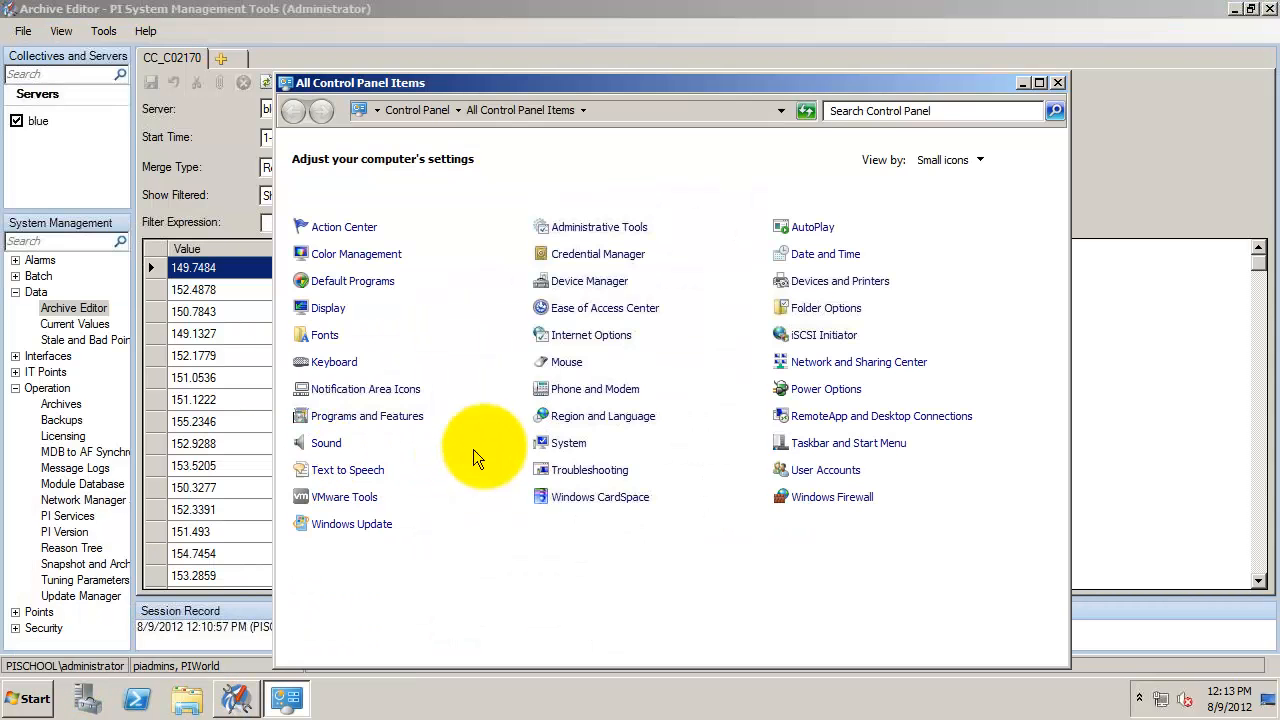
{"action": "left_click", "coordinate": [822, 497]}
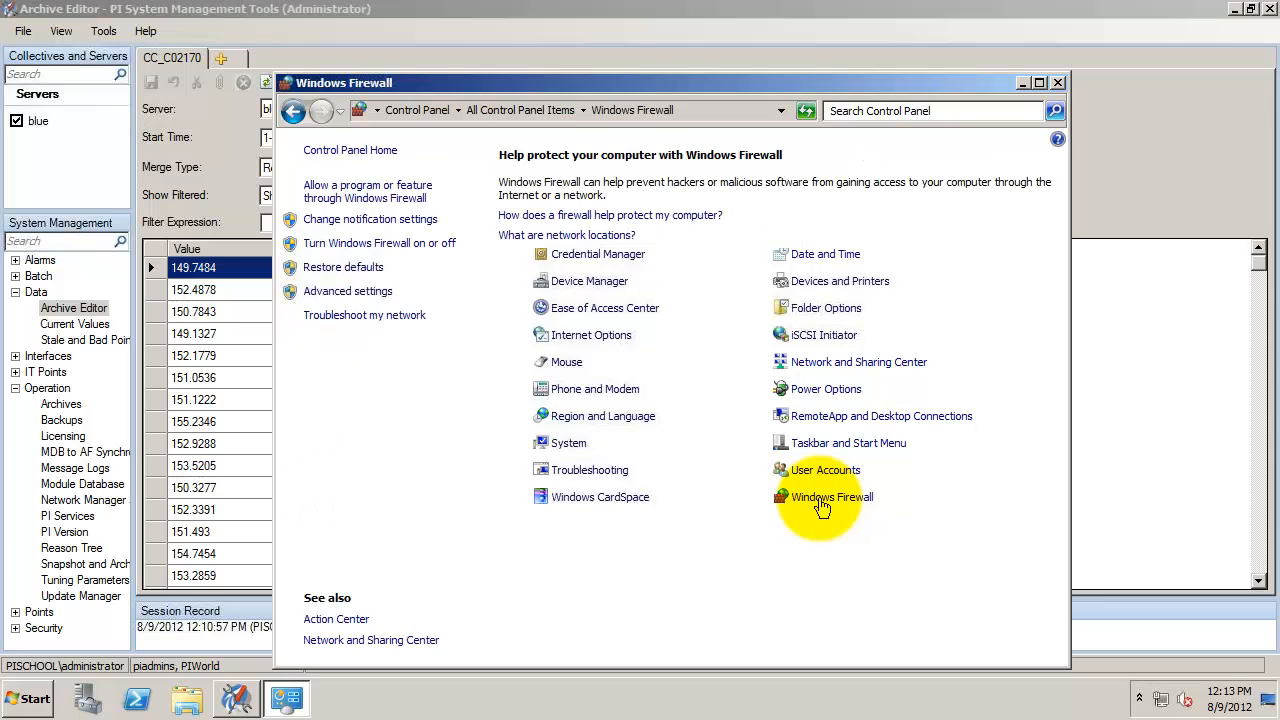
{"action": "left_click", "coordinate": [378, 243]}
{"action": "left_click", "coordinate": [443, 316]}
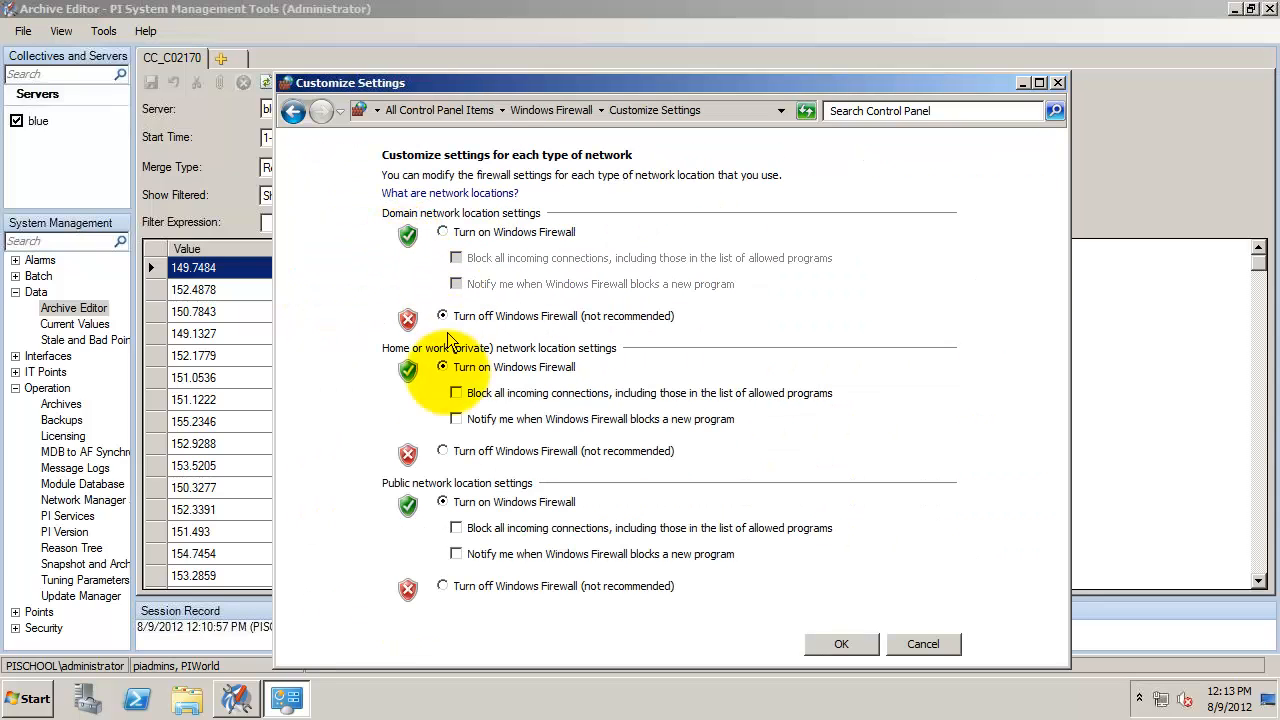
{"action": "left_click", "coordinate": [443, 451]}
{"action": "left_click", "coordinate": [443, 585]}
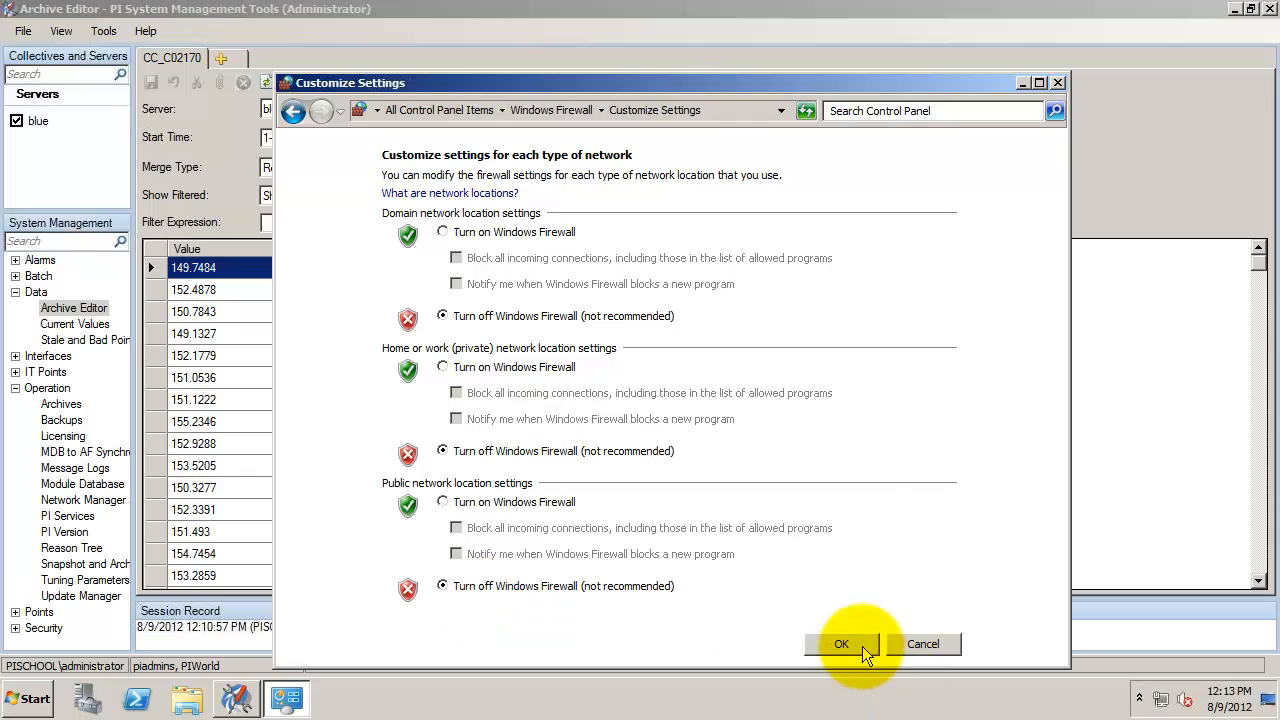
{"action": "left_click", "coordinate": [860, 644]}
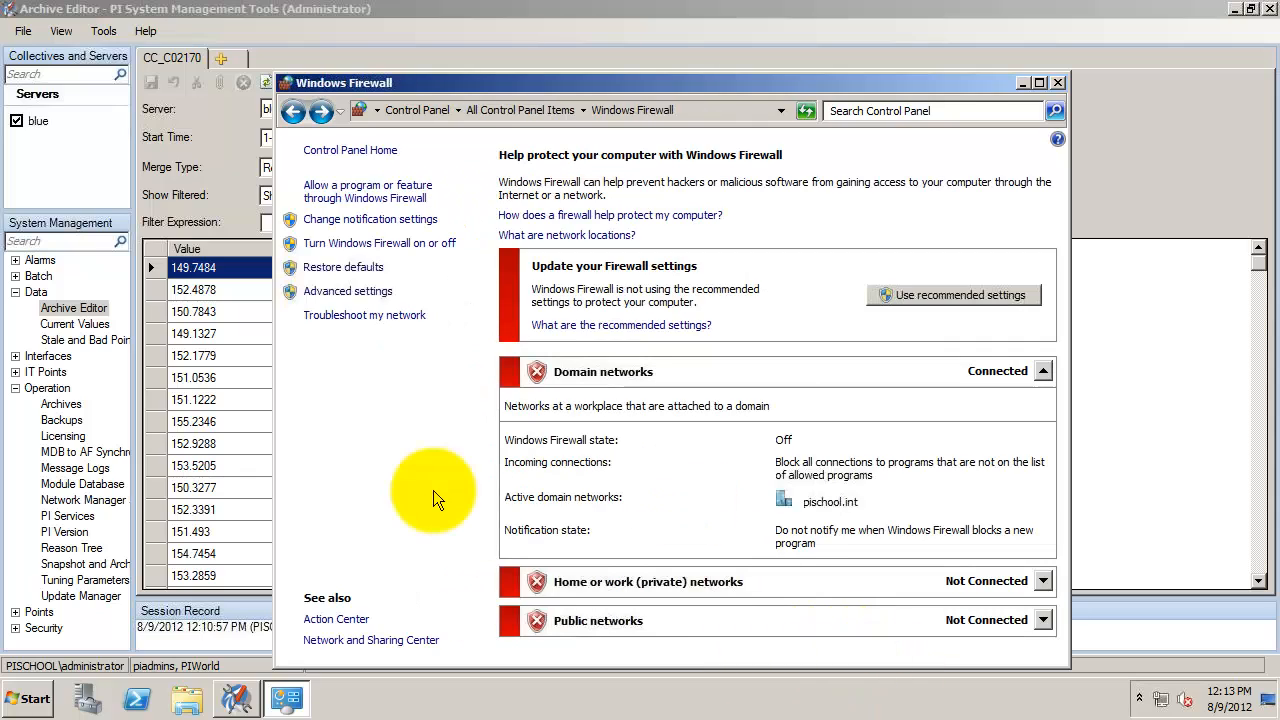
{"action": "left_click", "coordinate": [1057, 82]}
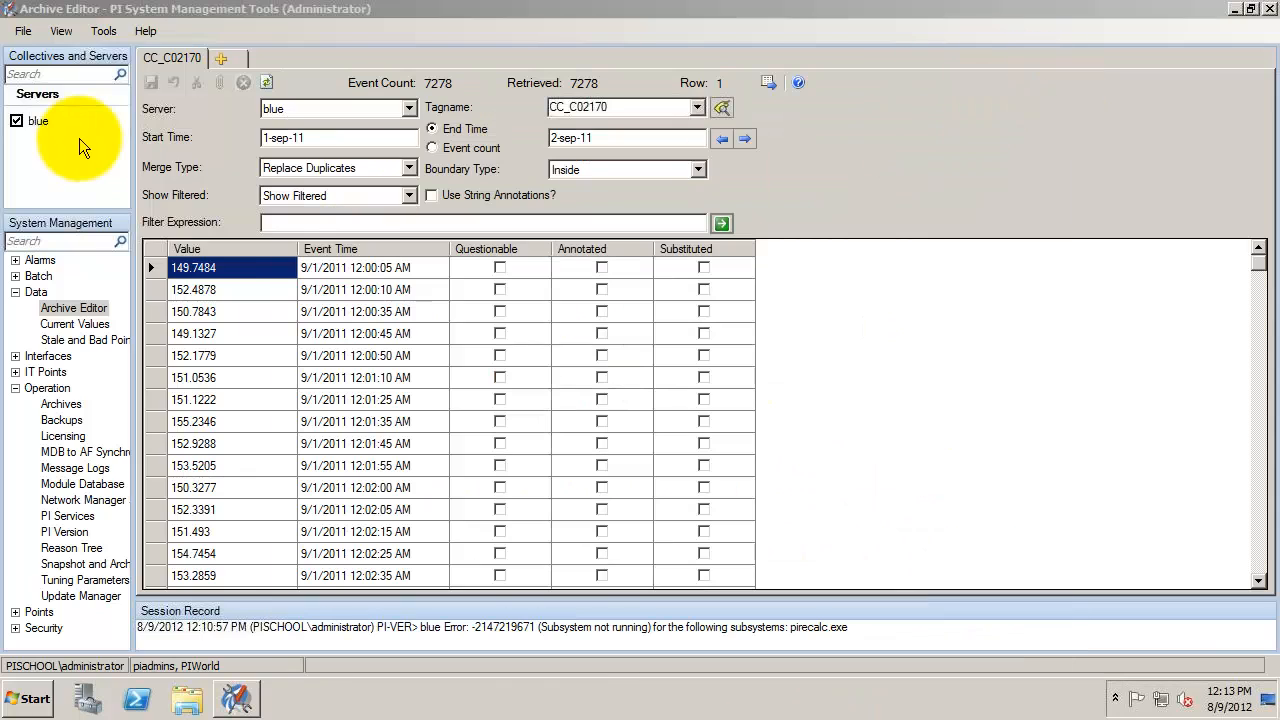
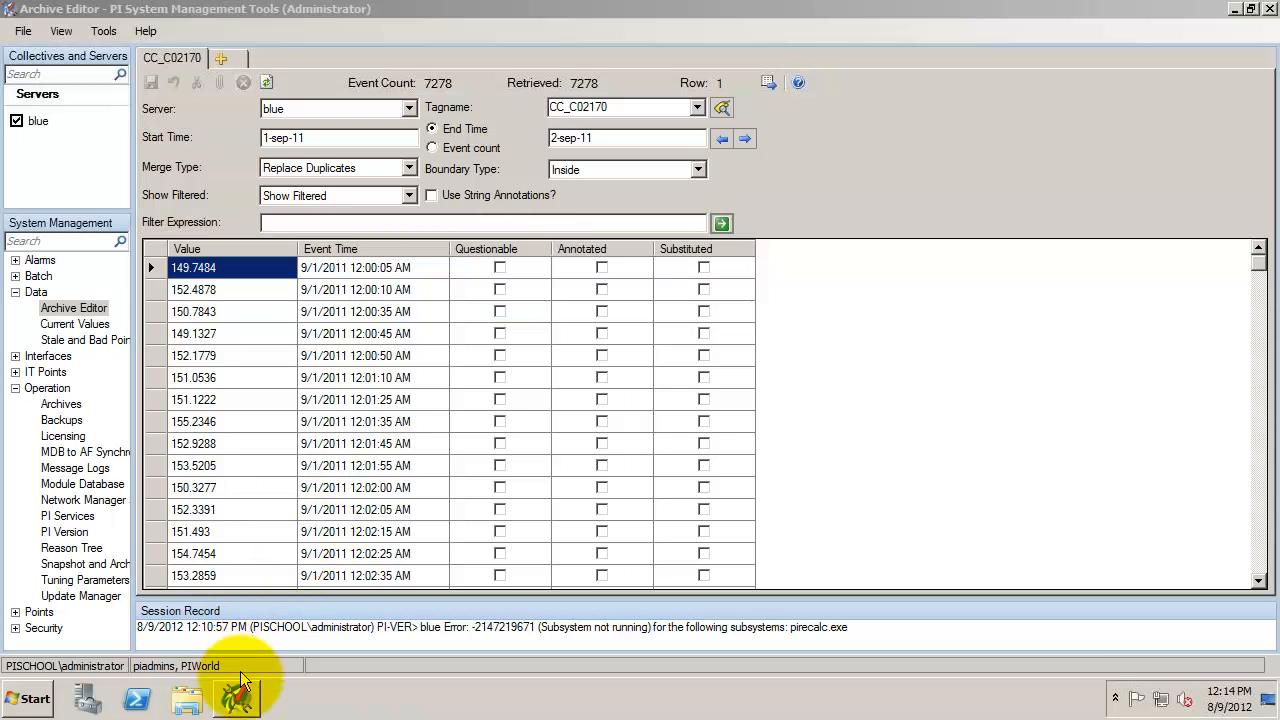
Write "We are now running PI Server 2012 64-bit." and "Let's check on MDB-AF Link." in a maximized Notepad window.
{"action": "mouse_move", "coordinate": [240, 705]}
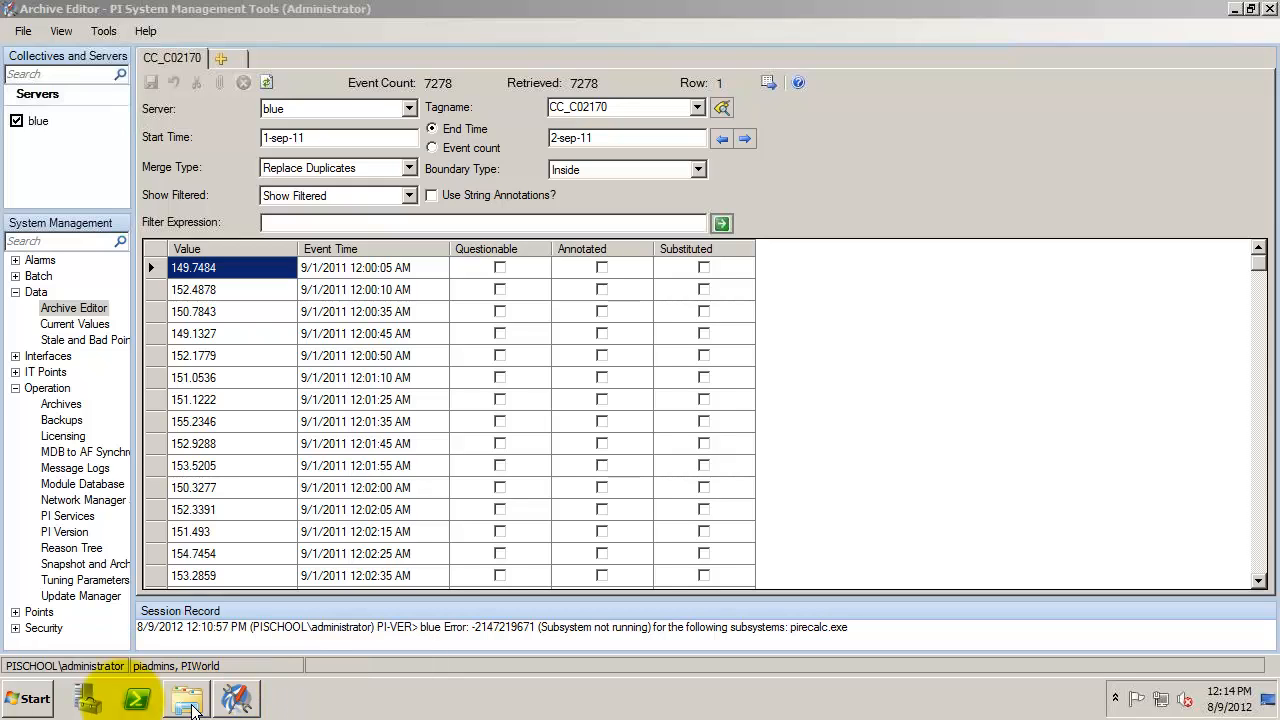
{"action": "left_click", "coordinate": [30, 699]}
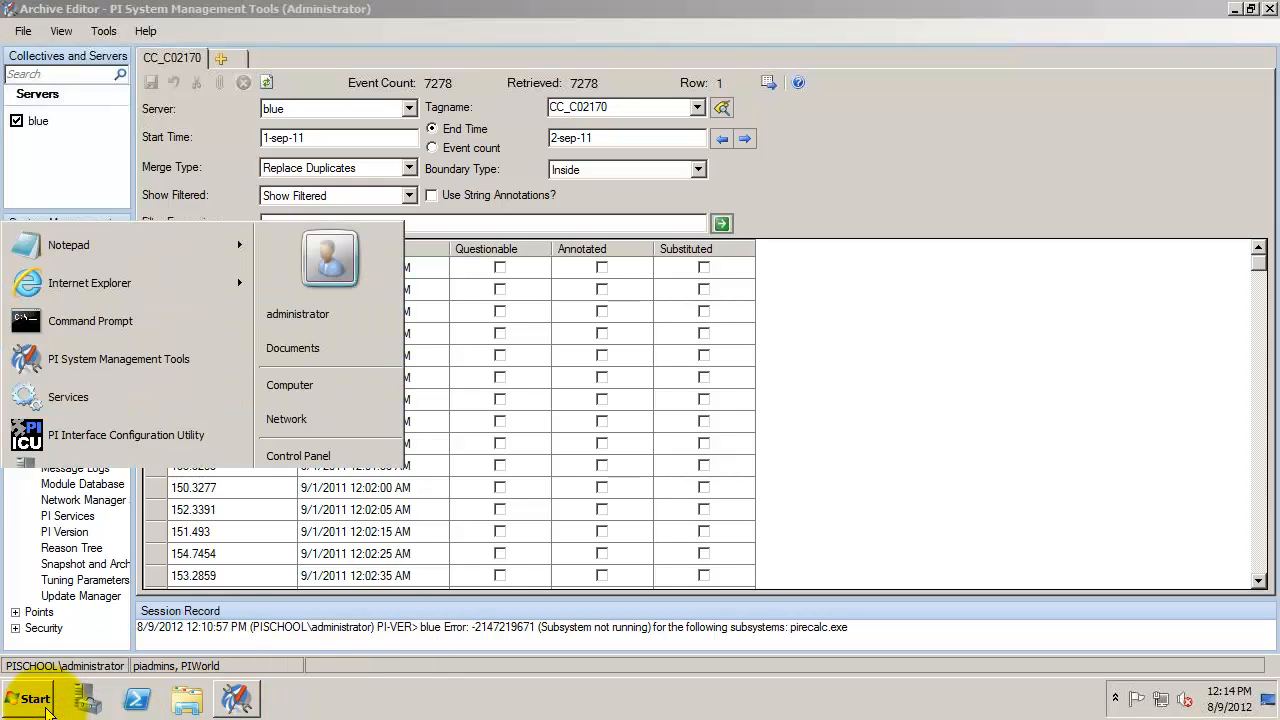
{"action": "left_click", "coordinate": [71, 250]}
{"action": "double_click", "coordinate": [1039, 120]}
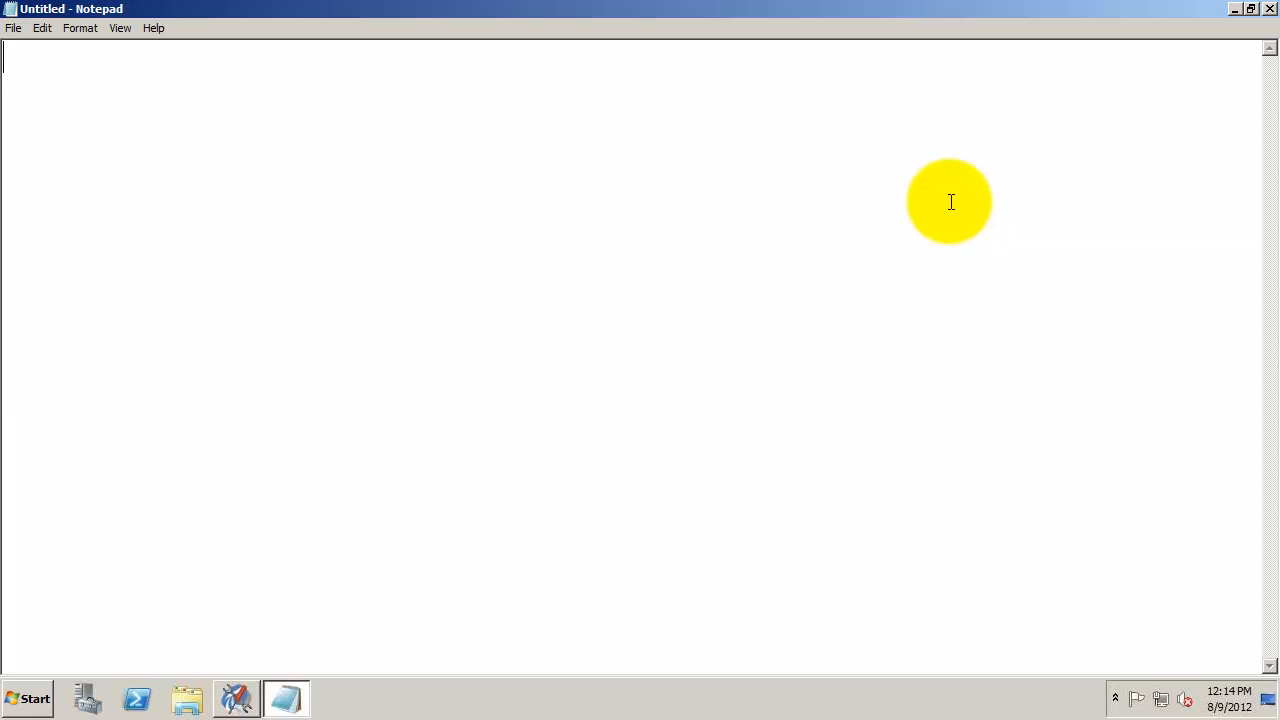
{"action": "type", "text": "We are now running PI Server 2012 64-bit."}
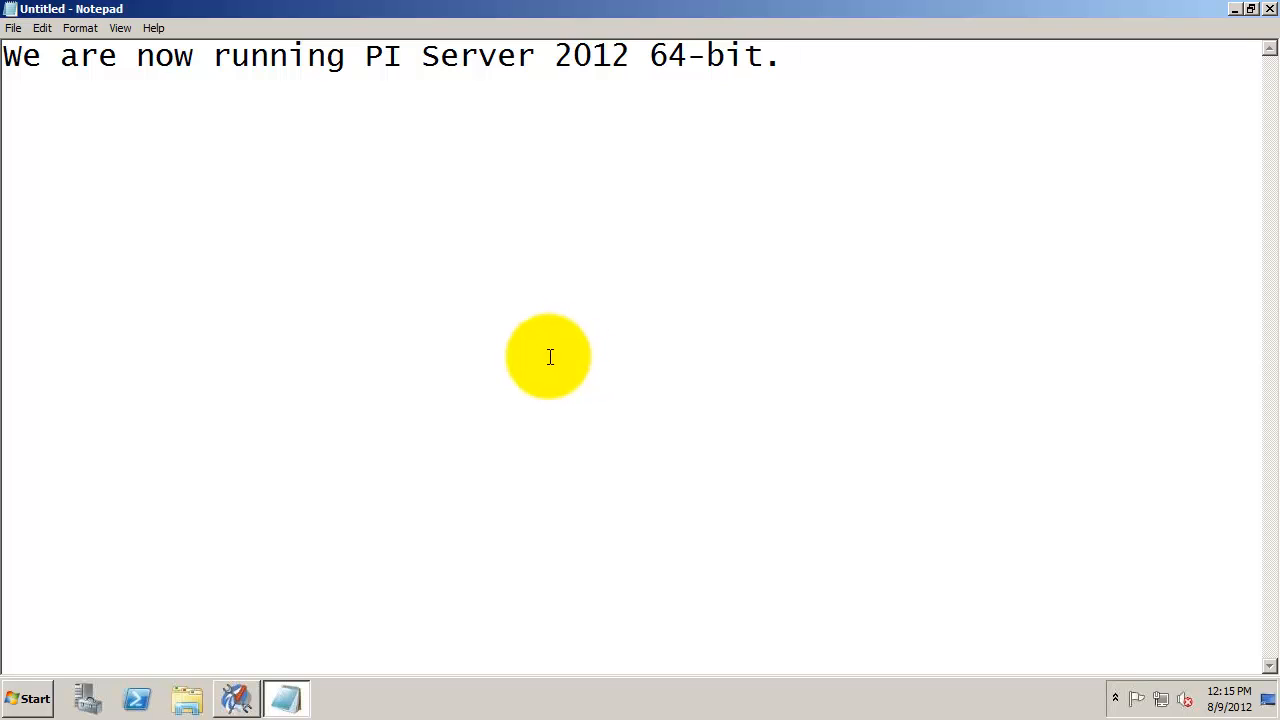
{"action": "type", "text": "'s check on MDB-AF"}
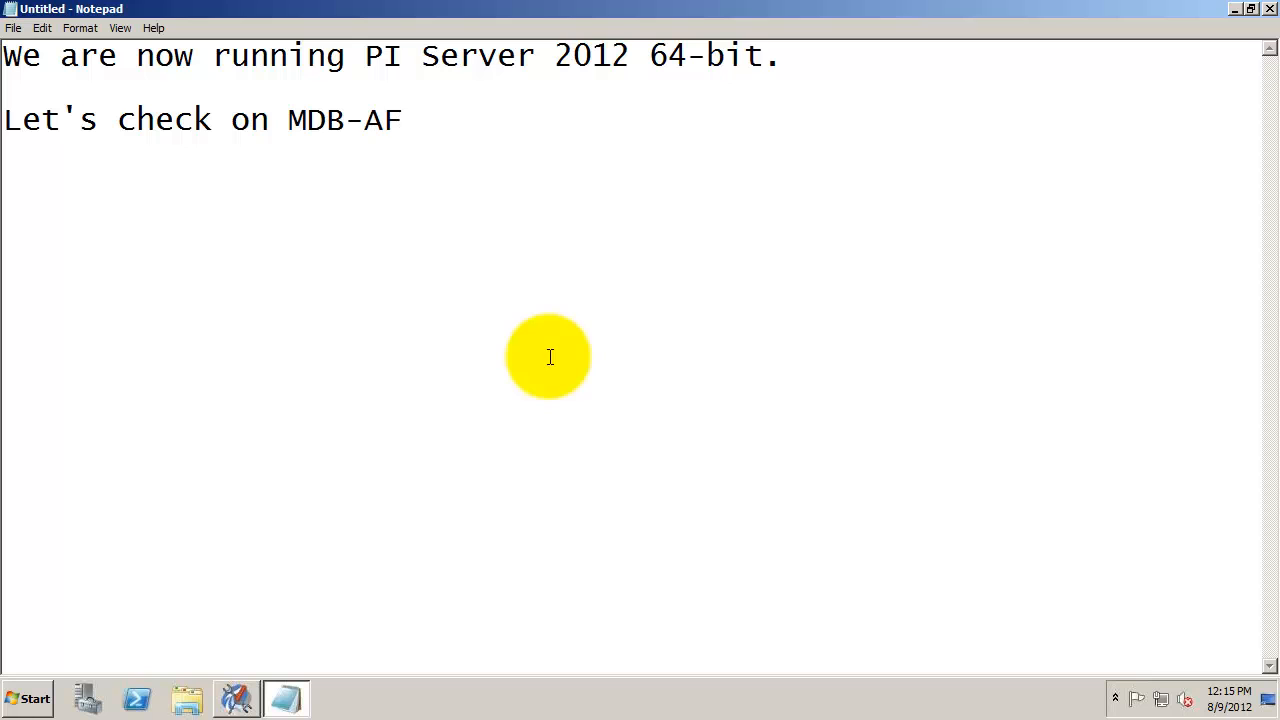
{"action": "type", "text": " Link."}
Return to PI System Management Tools and check the MDB to AF synchronization status of server blue.
{"action": "left_click", "coordinate": [234, 697]}
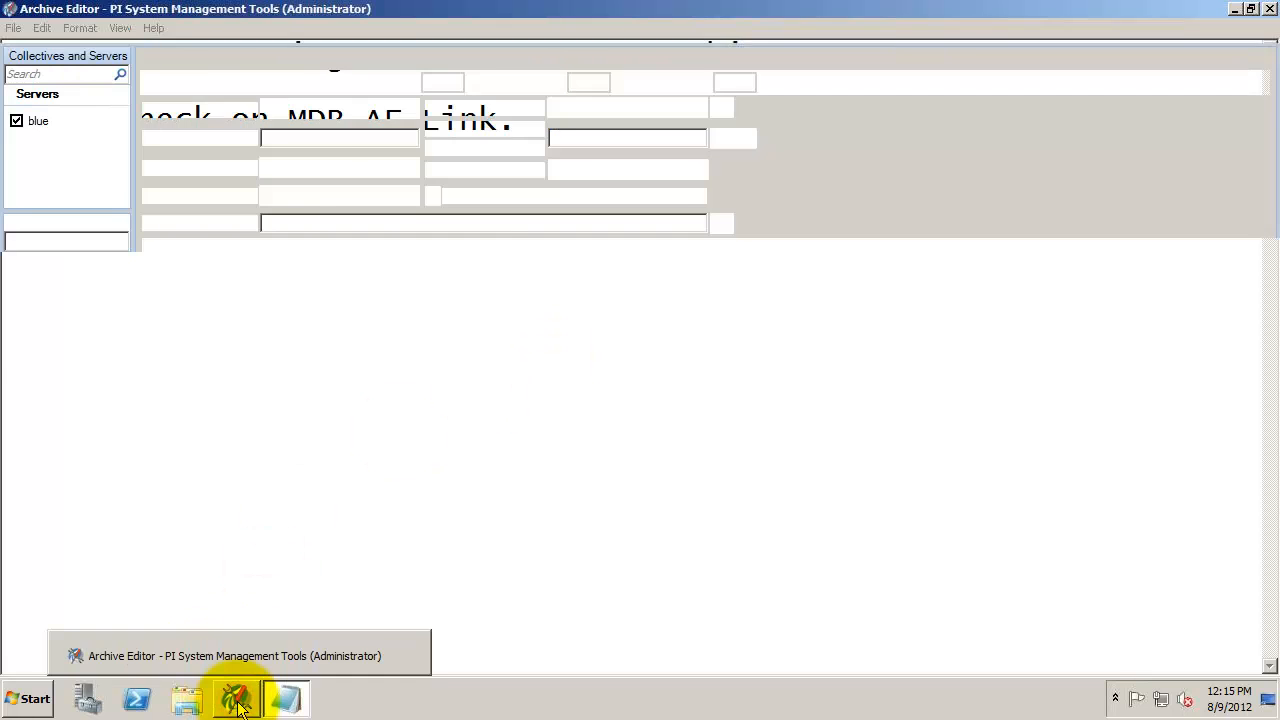
{"action": "left_click", "coordinate": [65, 452]}
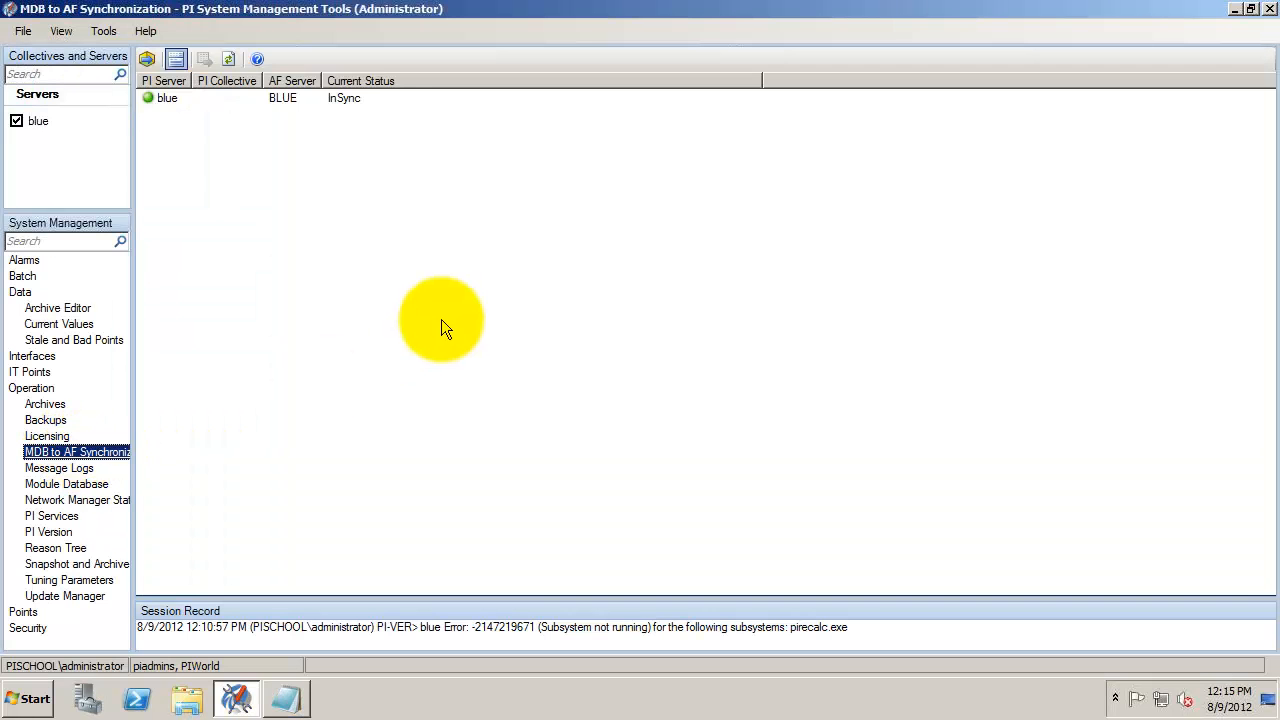
{"action": "left_click", "coordinate": [182, 100]}
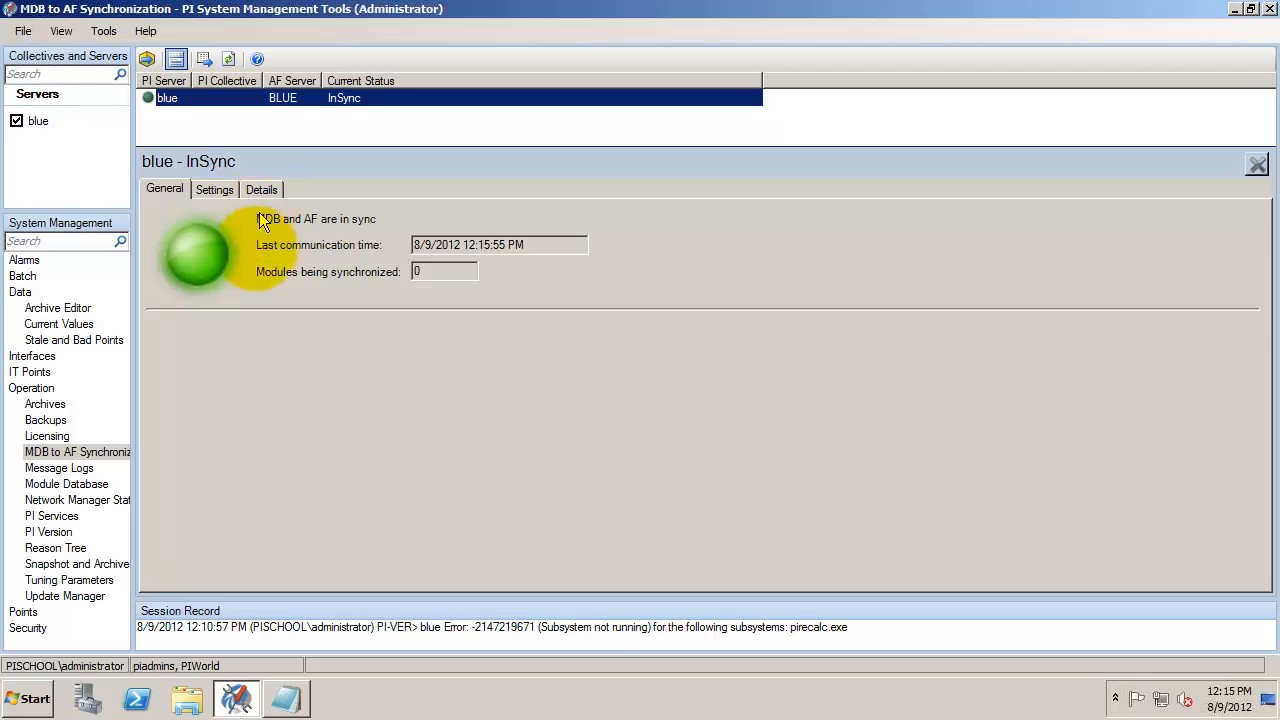
Create a module named From MDB under Modules in blue's Module Database.
{"action": "left_click", "coordinate": [43, 486]}
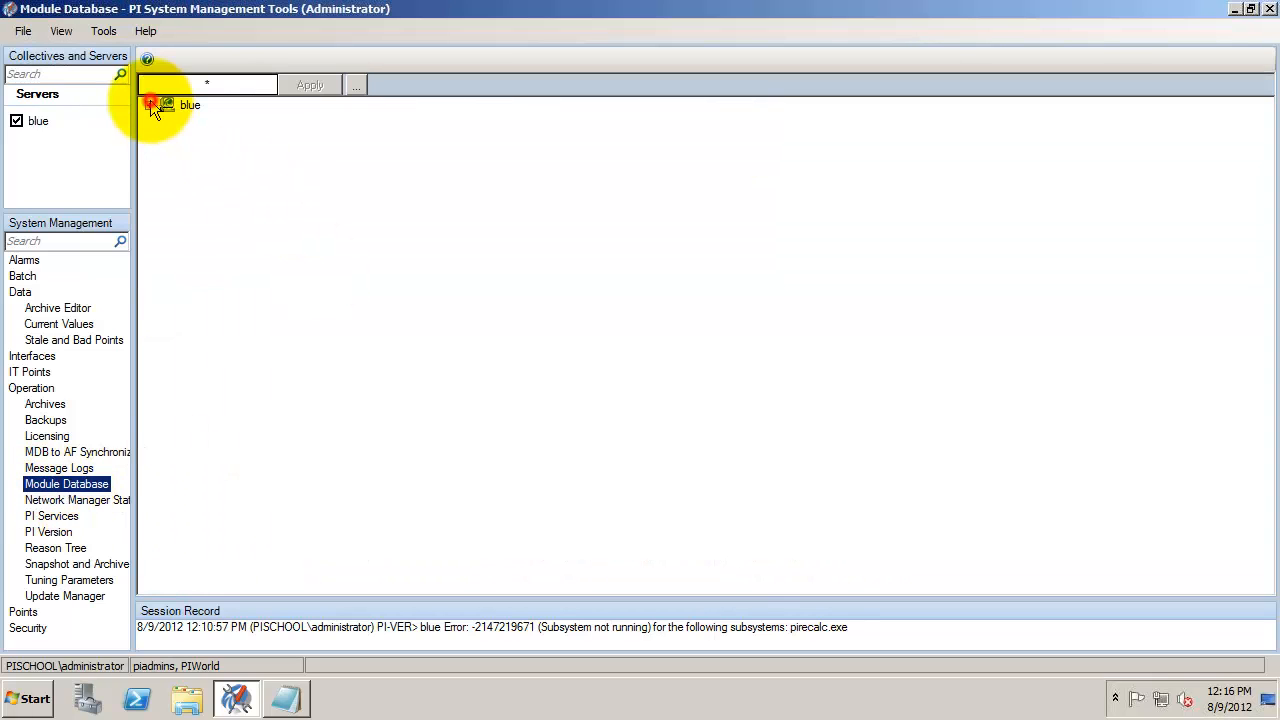
{"action": "left_click", "coordinate": [149, 104]}
{"action": "left_click", "coordinate": [168, 137]}
{"action": "right_click", "coordinate": [215, 138]}
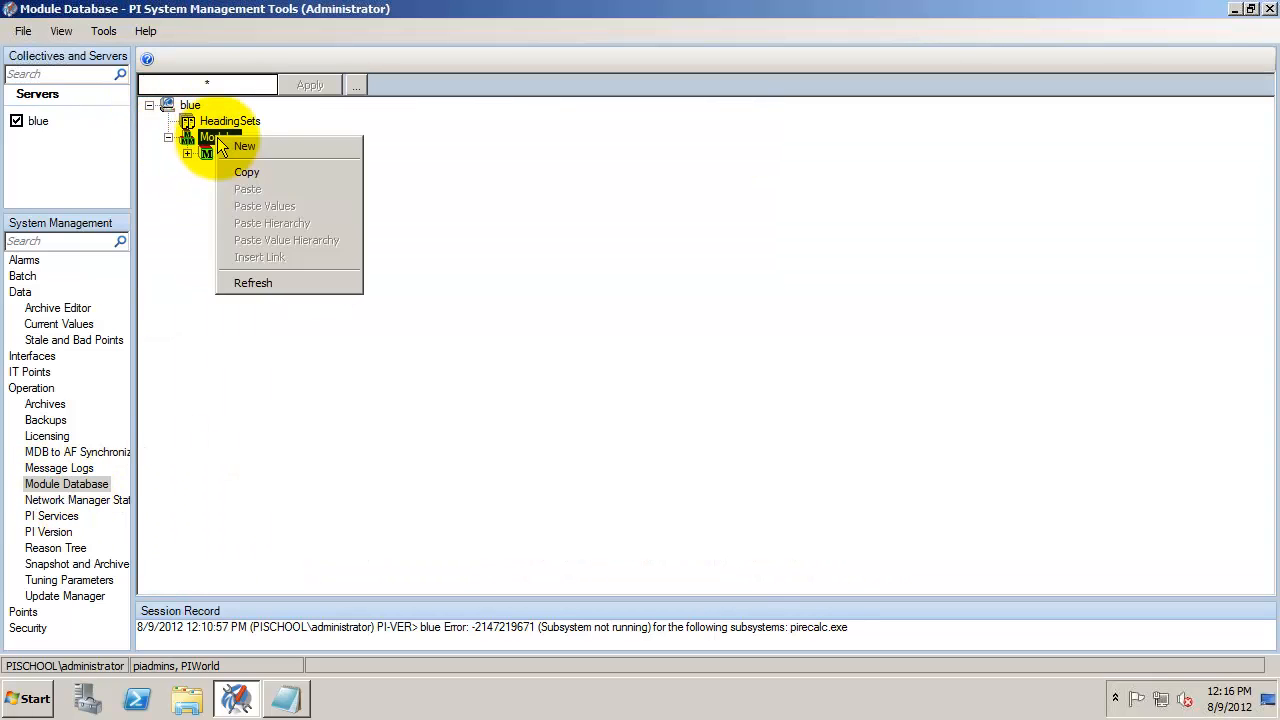
{"action": "left_click", "coordinate": [240, 147]}
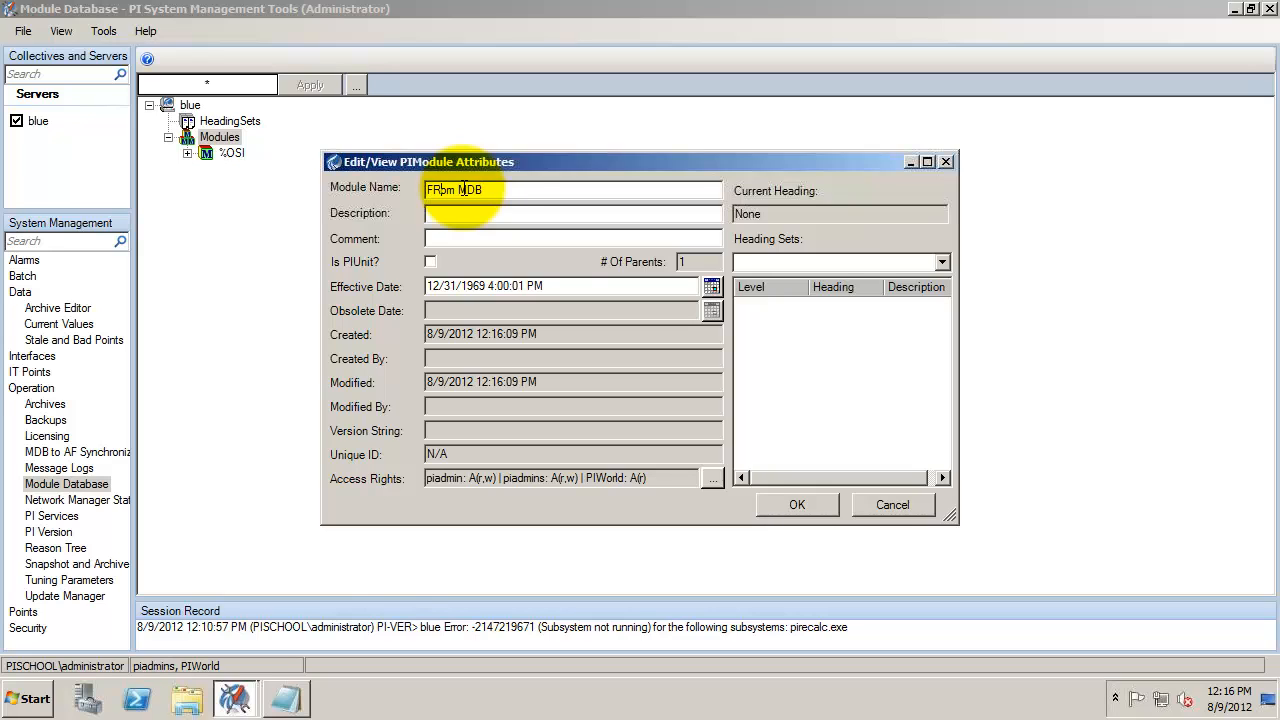
{"action": "left_click", "coordinate": [800, 504]}
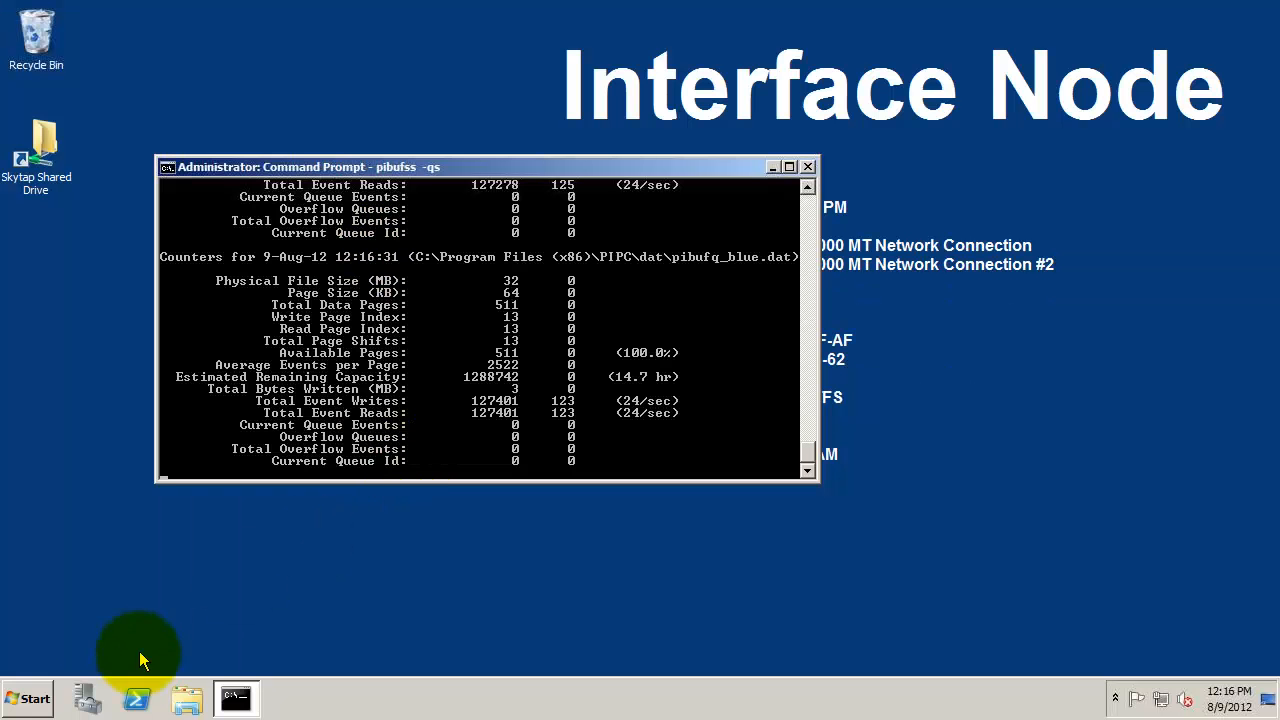
Open PI System Explorer on the interface node and expand blue ModuleDB to check for the From MDB element.
{"action": "left_click", "coordinate": [30, 698]}
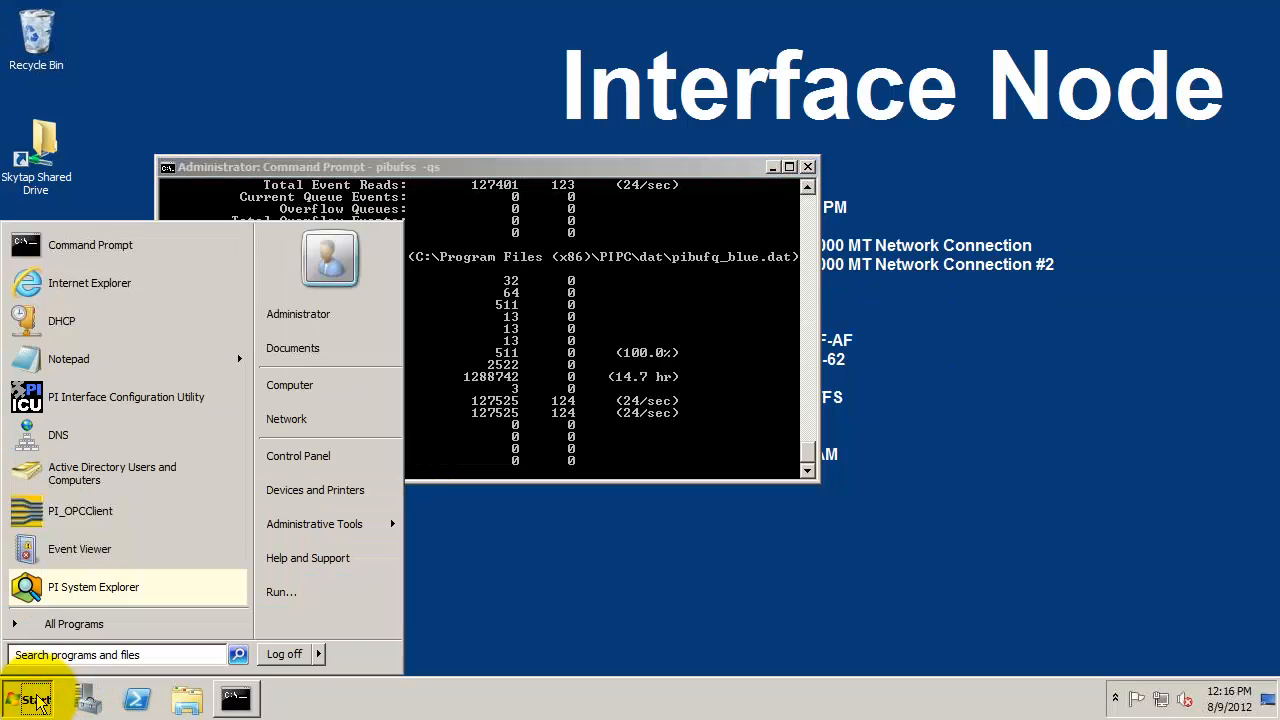
{"action": "left_click", "coordinate": [108, 590]}
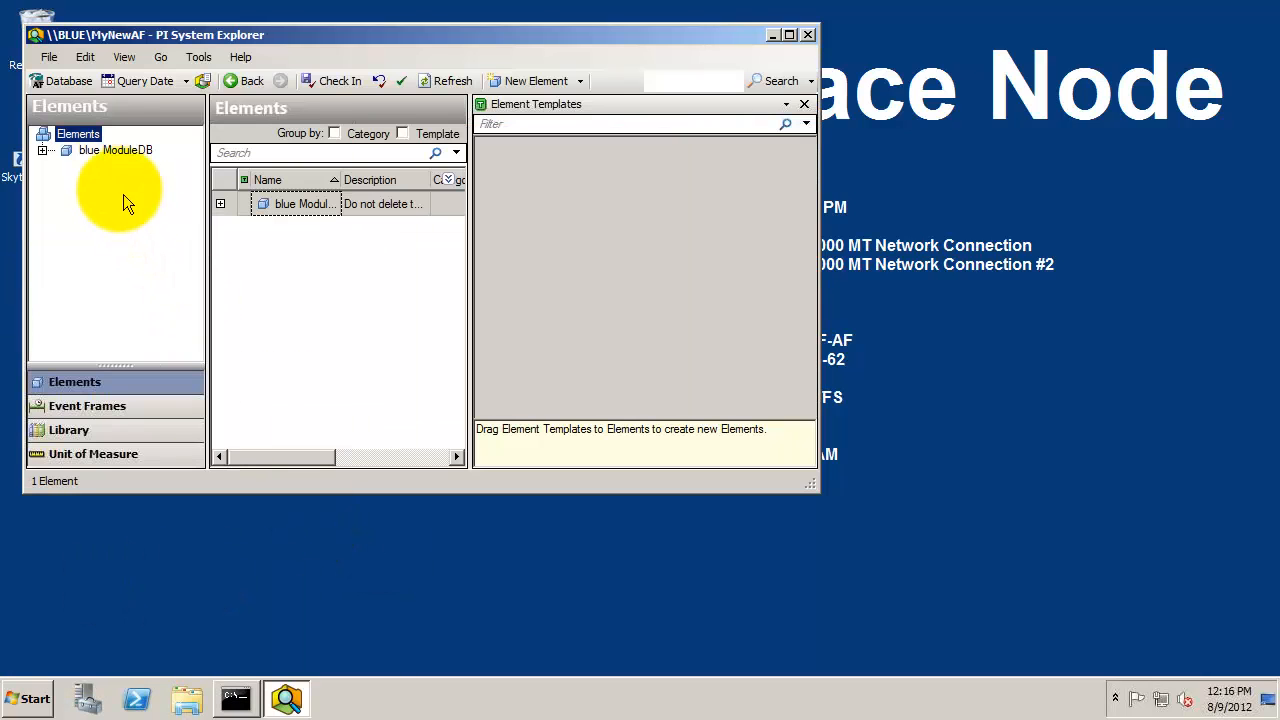
{"action": "left_click", "coordinate": [43, 151]}
Create a child element named From AF under blue ModuleDB without an element template, and check in the change.
{"action": "left_click", "coordinate": [104, 152]}
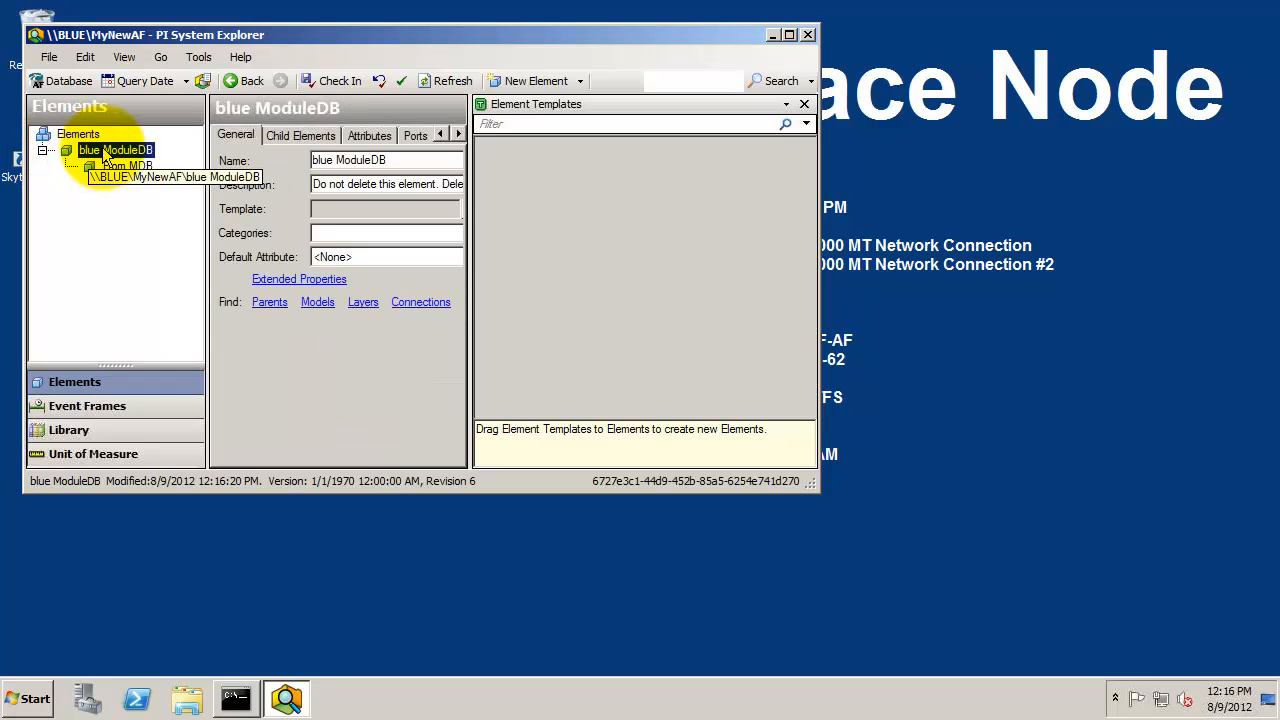
{"action": "right_click", "coordinate": [104, 153]}
{"action": "mouse_move", "coordinate": [246, 161]}
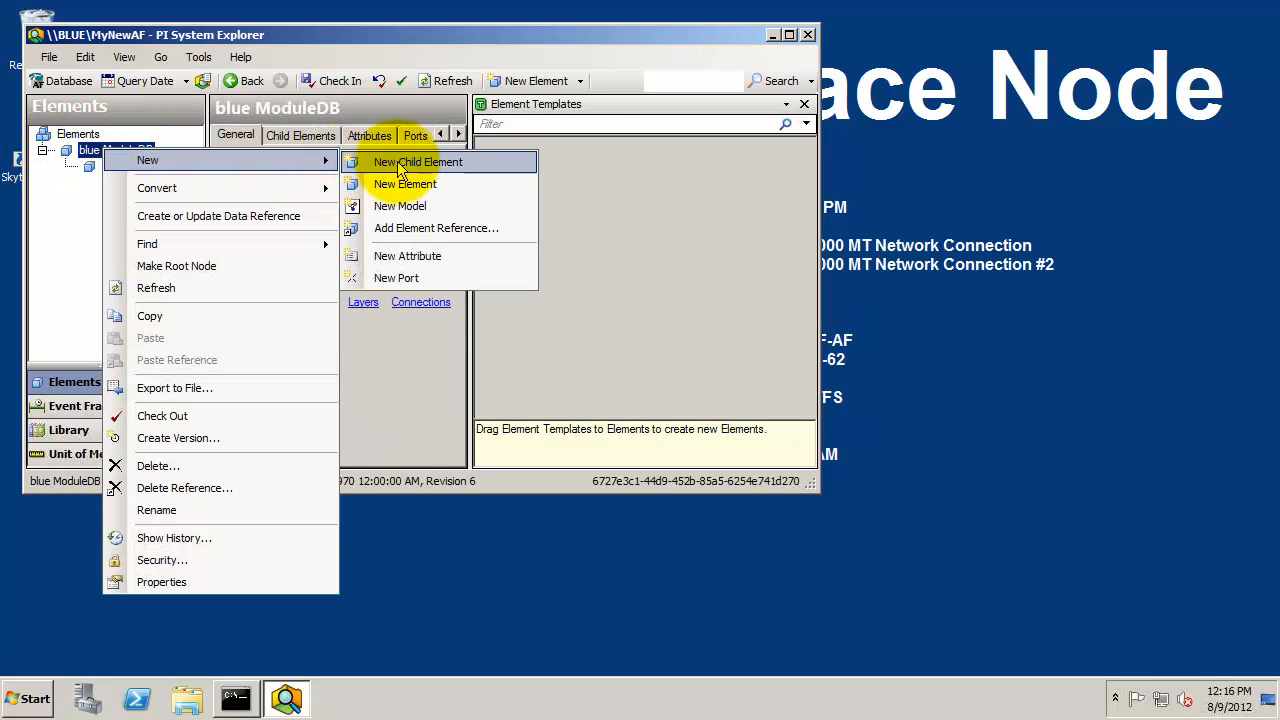
{"action": "left_click", "coordinate": [500, 162]}
{"action": "left_click", "coordinate": [480, 430]}
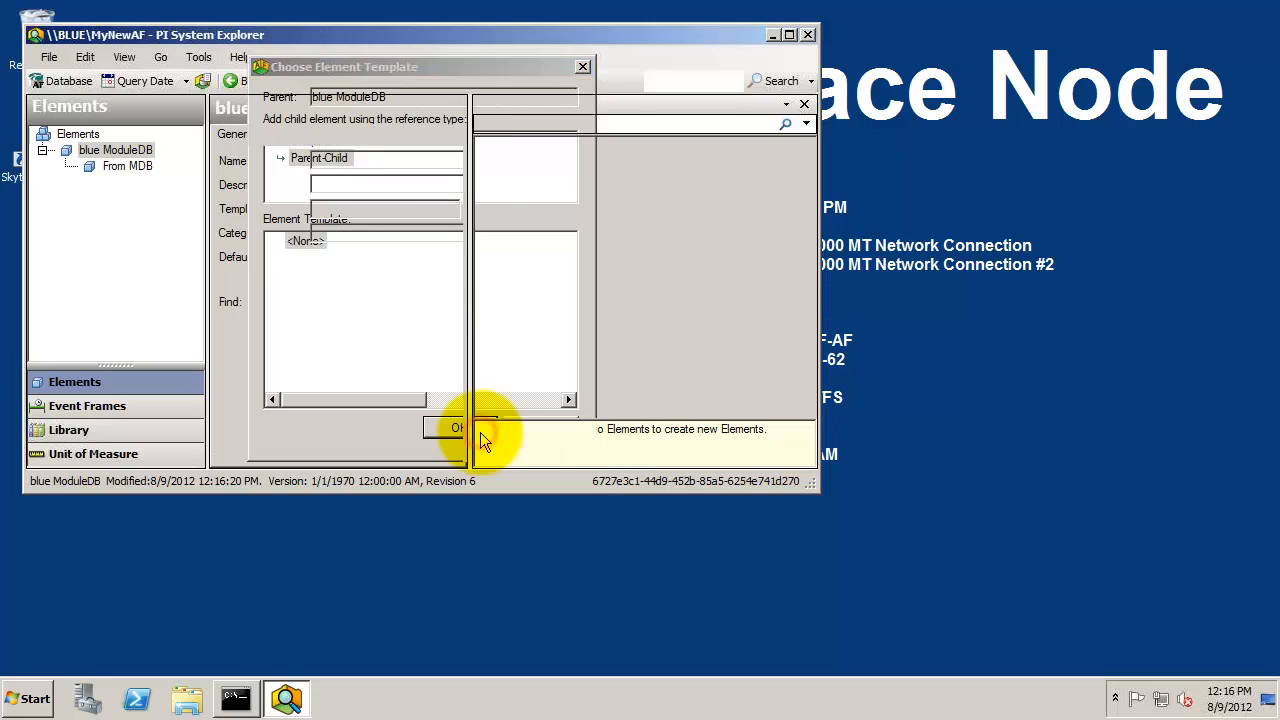
{"action": "left_click_drag", "start_coordinate": [385, 160], "coordinate": [310, 154]}
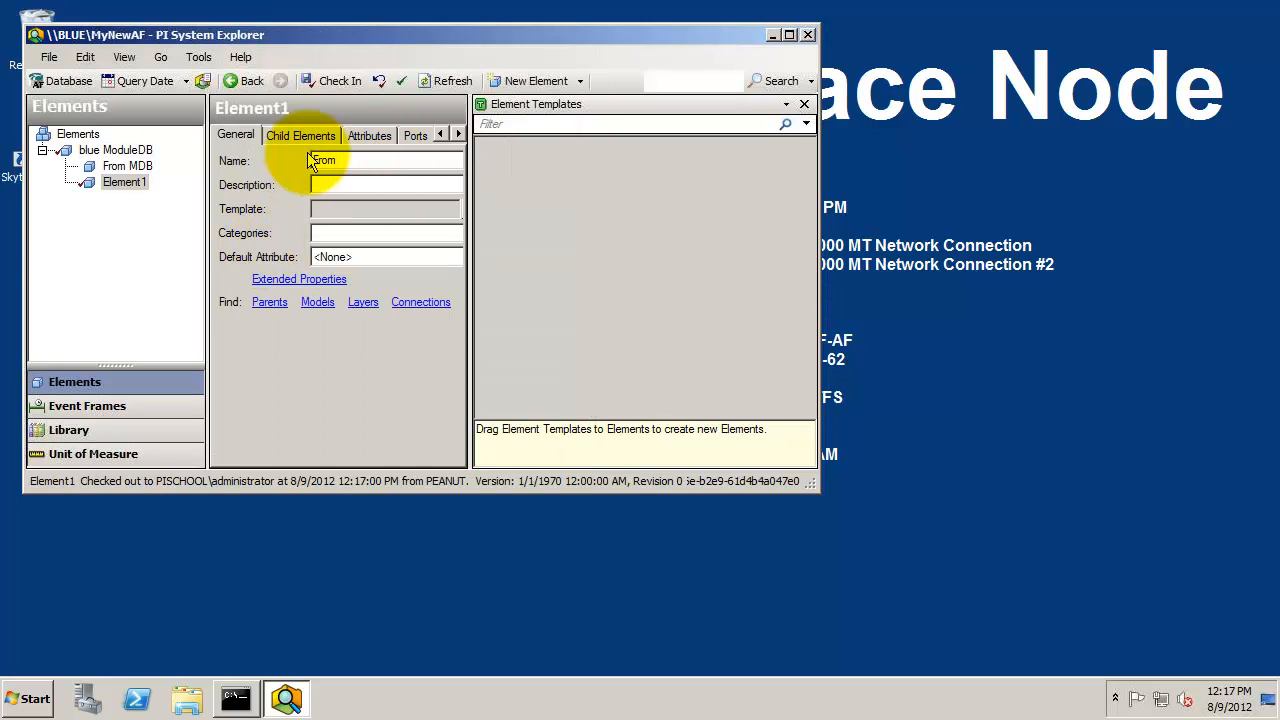
{"action": "type", "text": "From AF"}
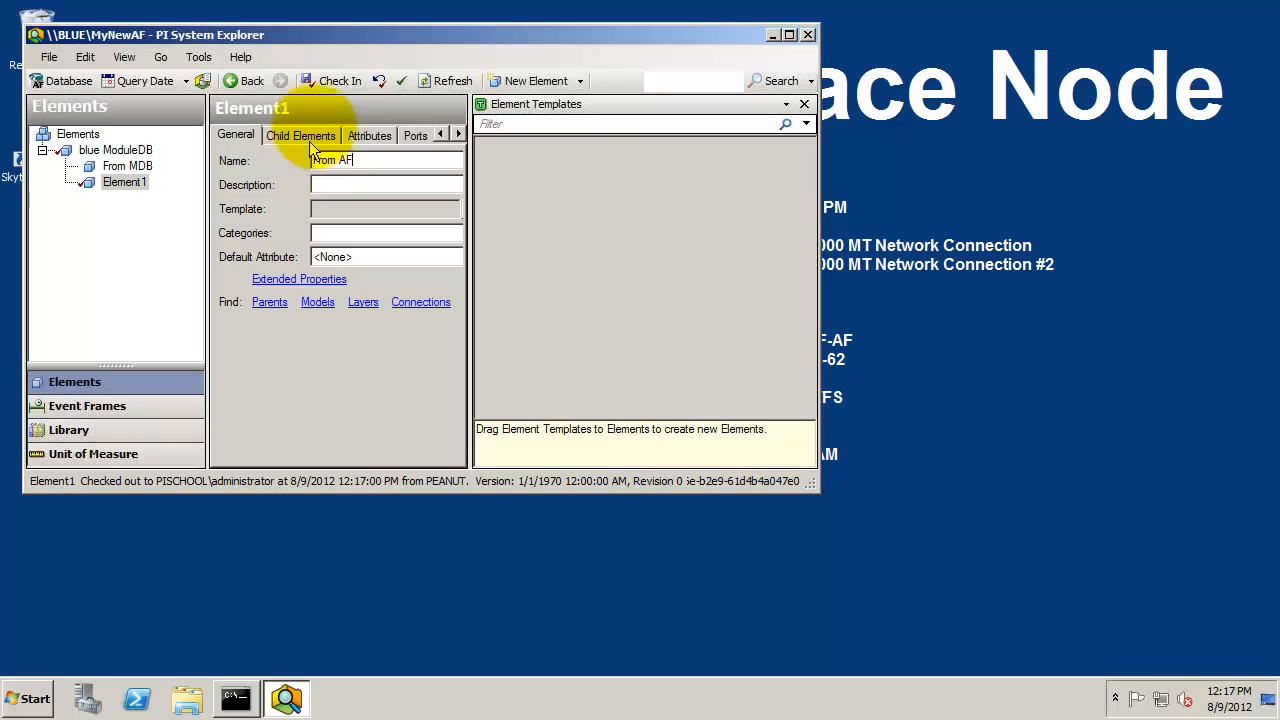
{"action": "left_click", "coordinate": [333, 81]}
{"action": "left_click", "coordinate": [580, 410]}
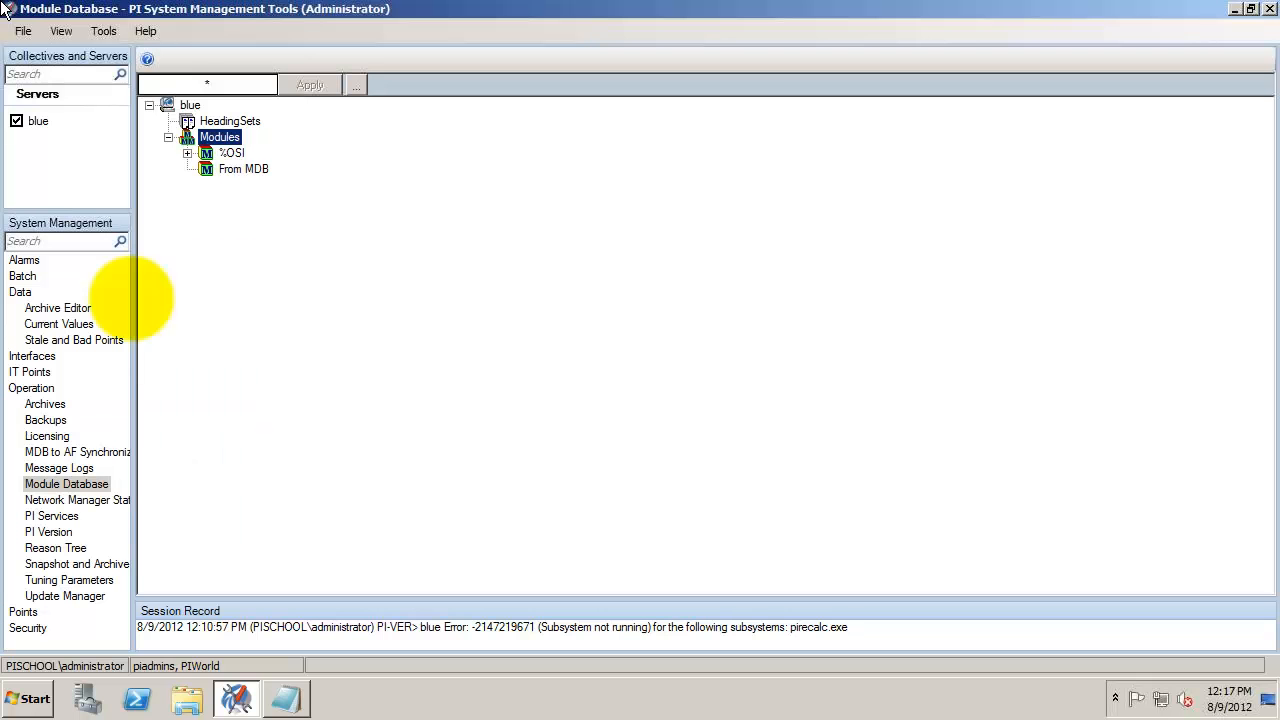
In PI System Management Tools on the server, refresh blue's Module Database to check for the From AF module.
{"action": "right_click", "coordinate": [266, 248]}
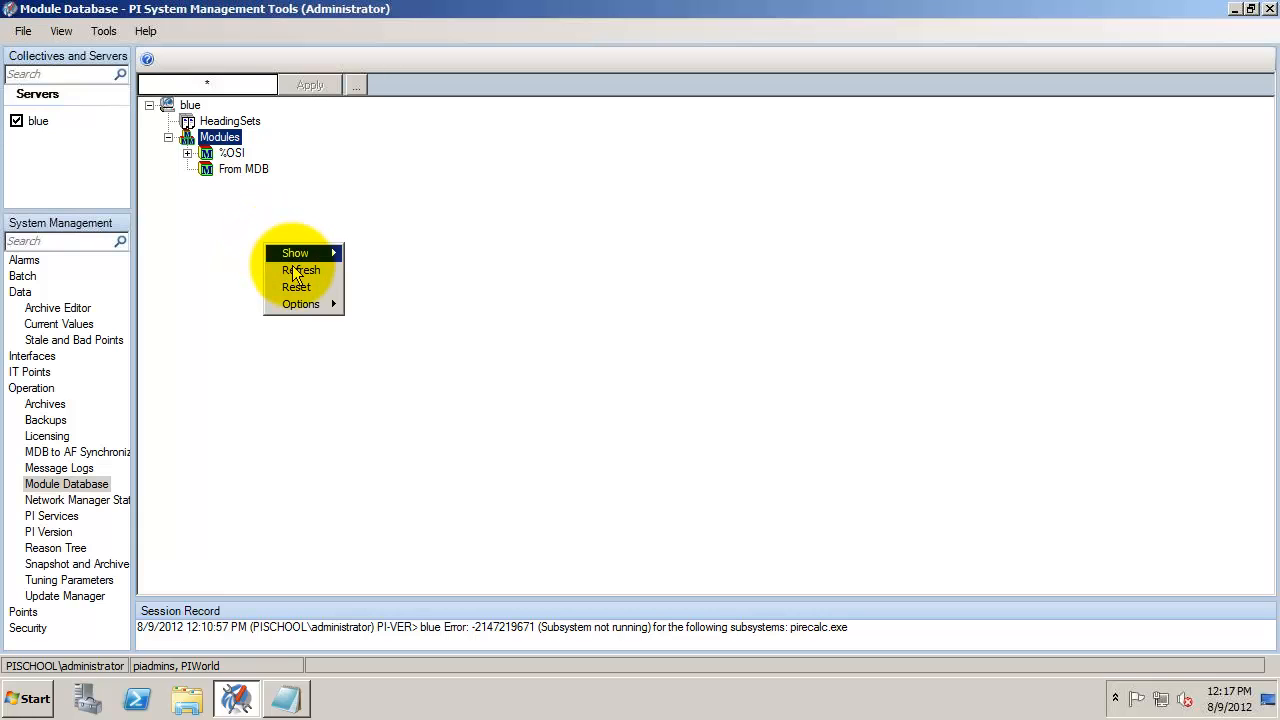
{"action": "left_click", "coordinate": [295, 271]}
Add a Notepad paragraph about the new server's two hard drives and keeping disk-eating files off the OS drive, ending "Let's move the archives.".
{"action": "left_click", "coordinate": [285, 700]}
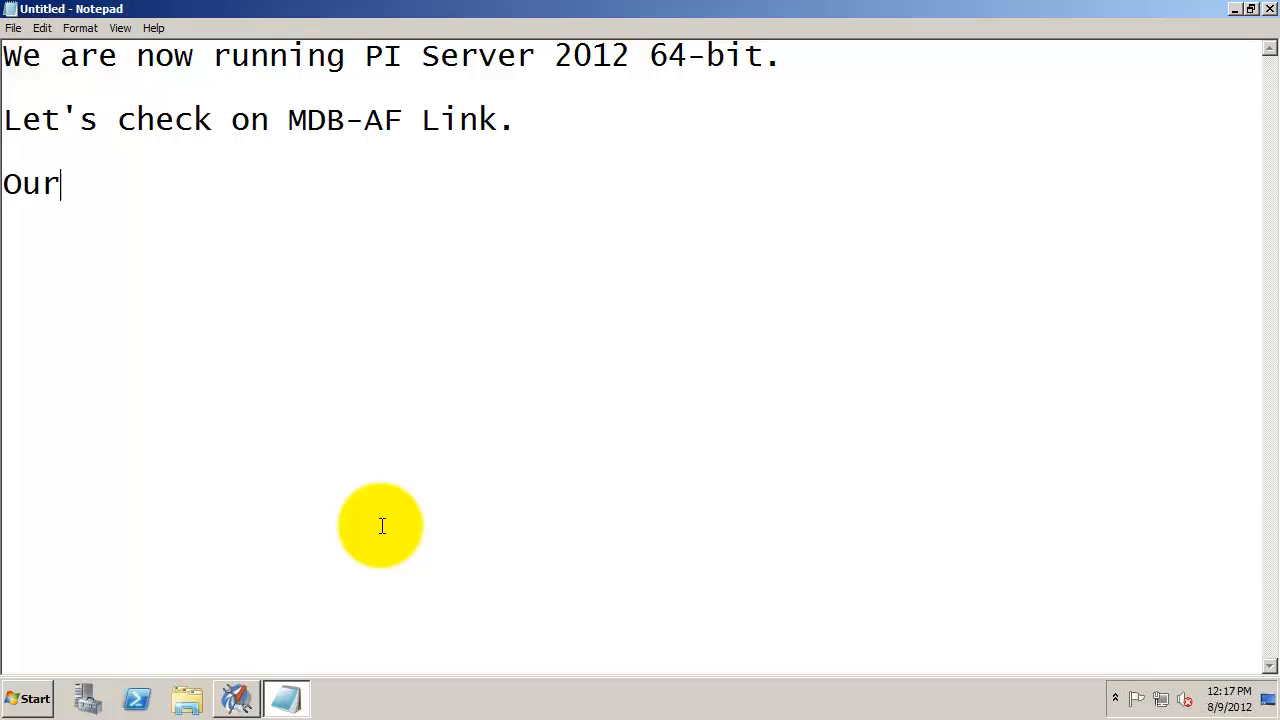
{"action": "type", "text": "ver only had one hard drive, but the new "}
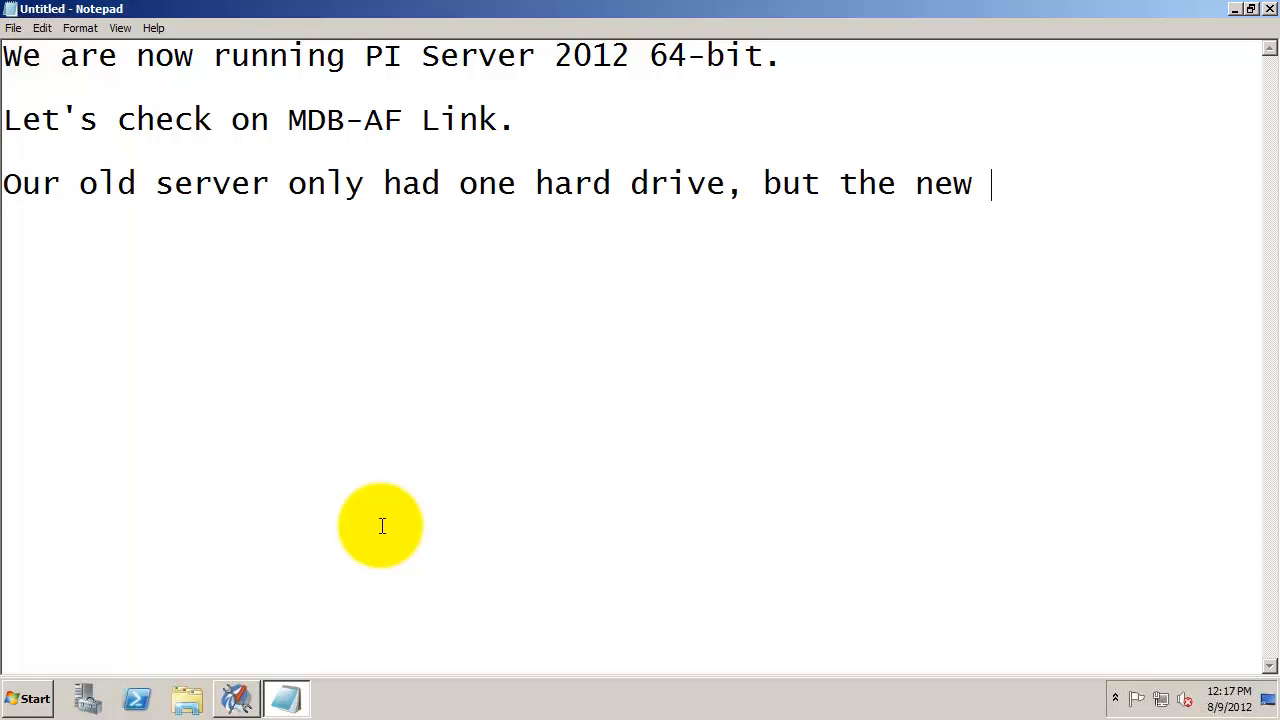
{"action": "type", "text": "one has two. That's a lot bet"}
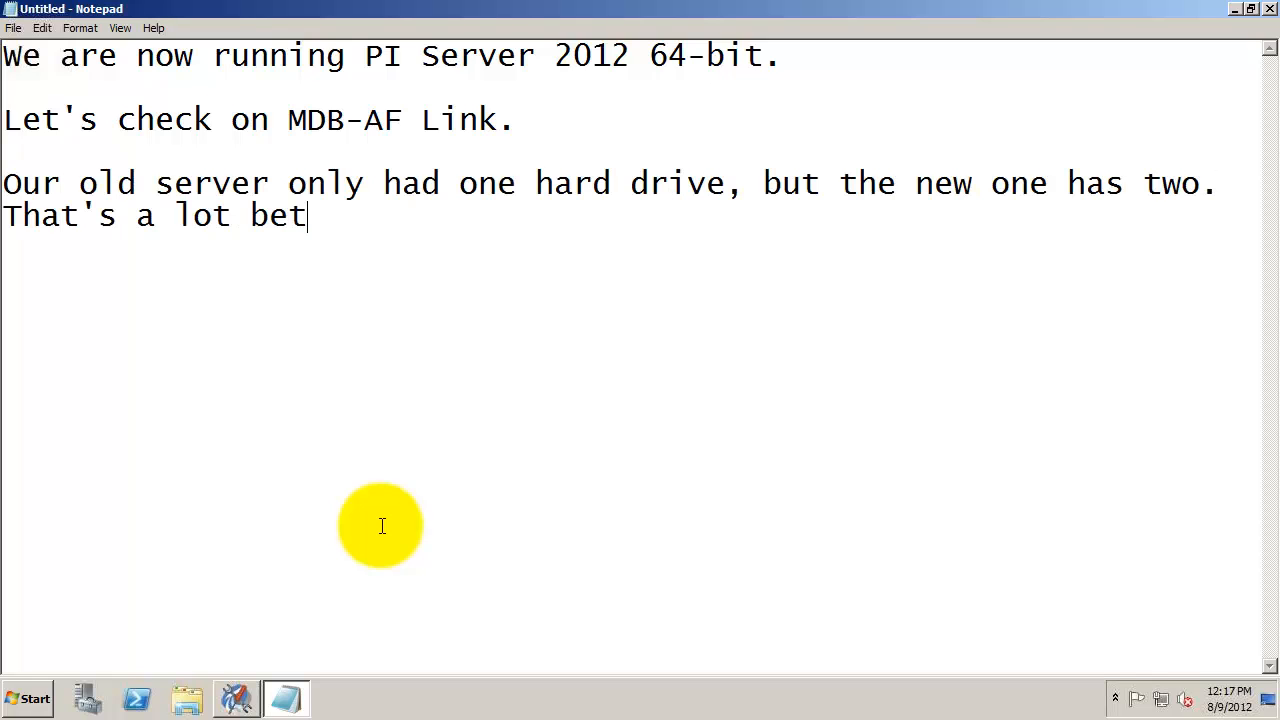
{"action": "type", "text": "ter, because we don't like having"}
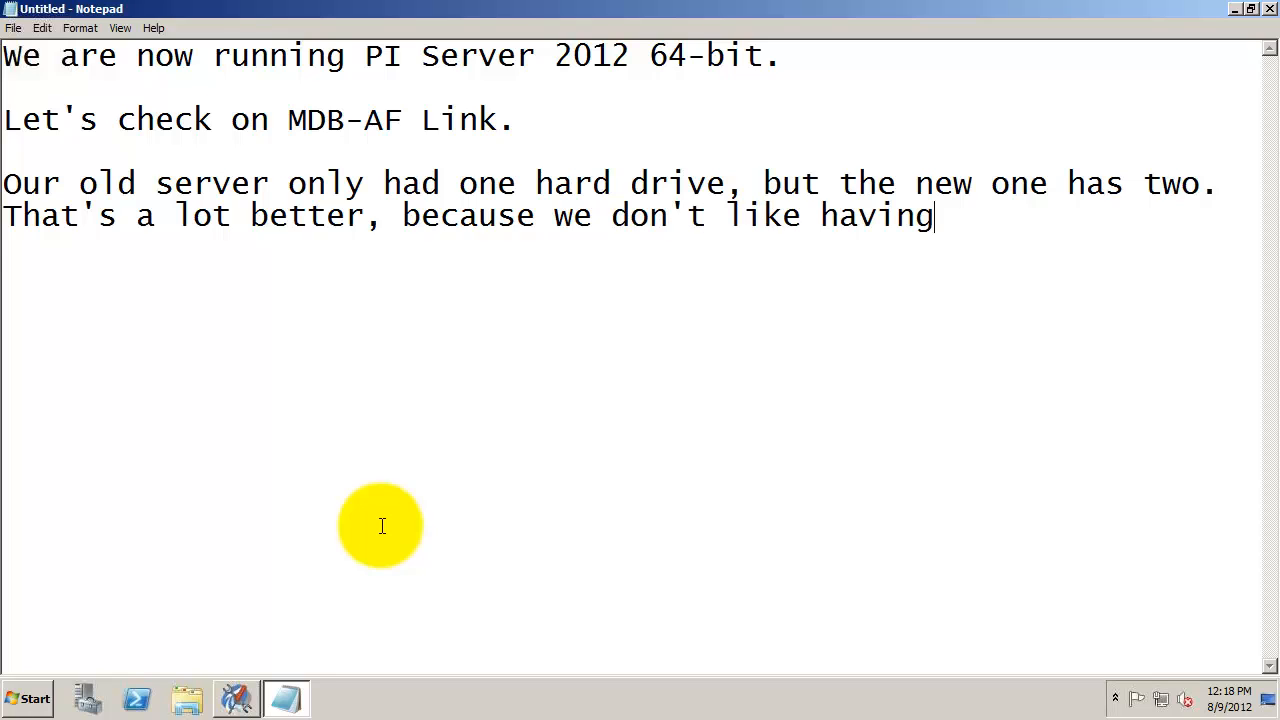
{"action": "type", "text": " things that can eat disk space on the same drive as the OS. Let's move"}
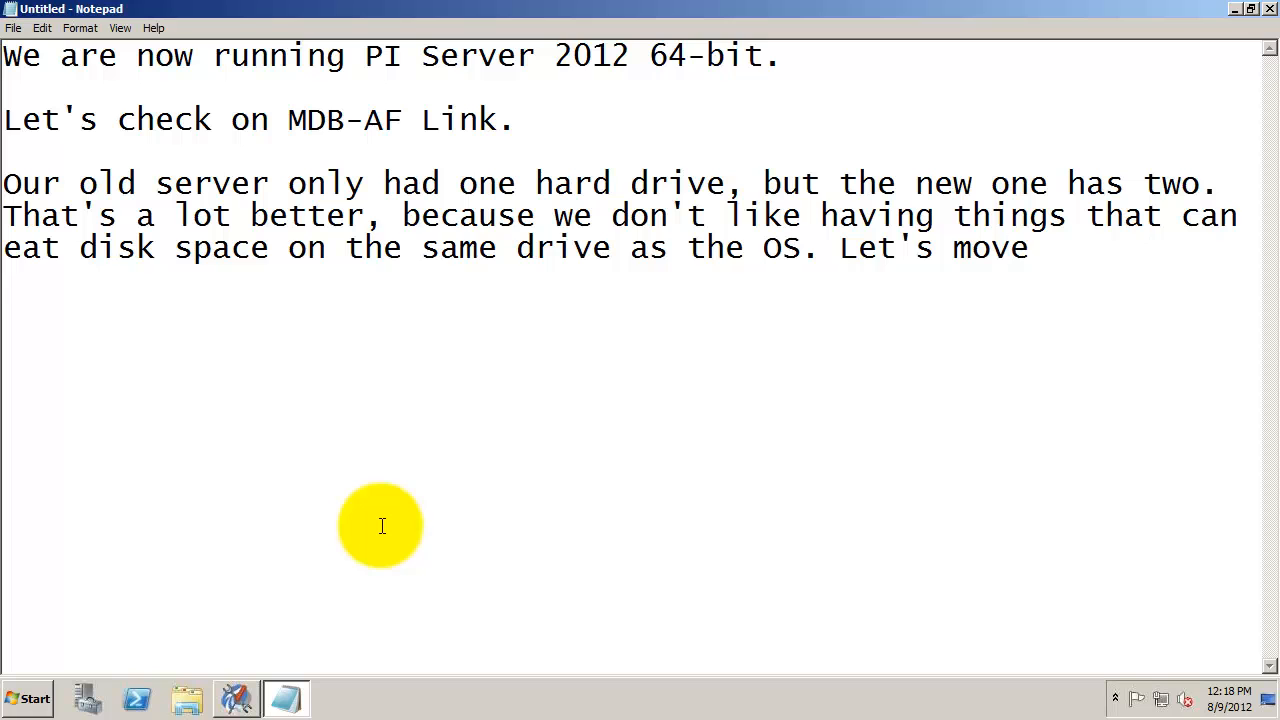
{"action": "type", "text": " the archives."}
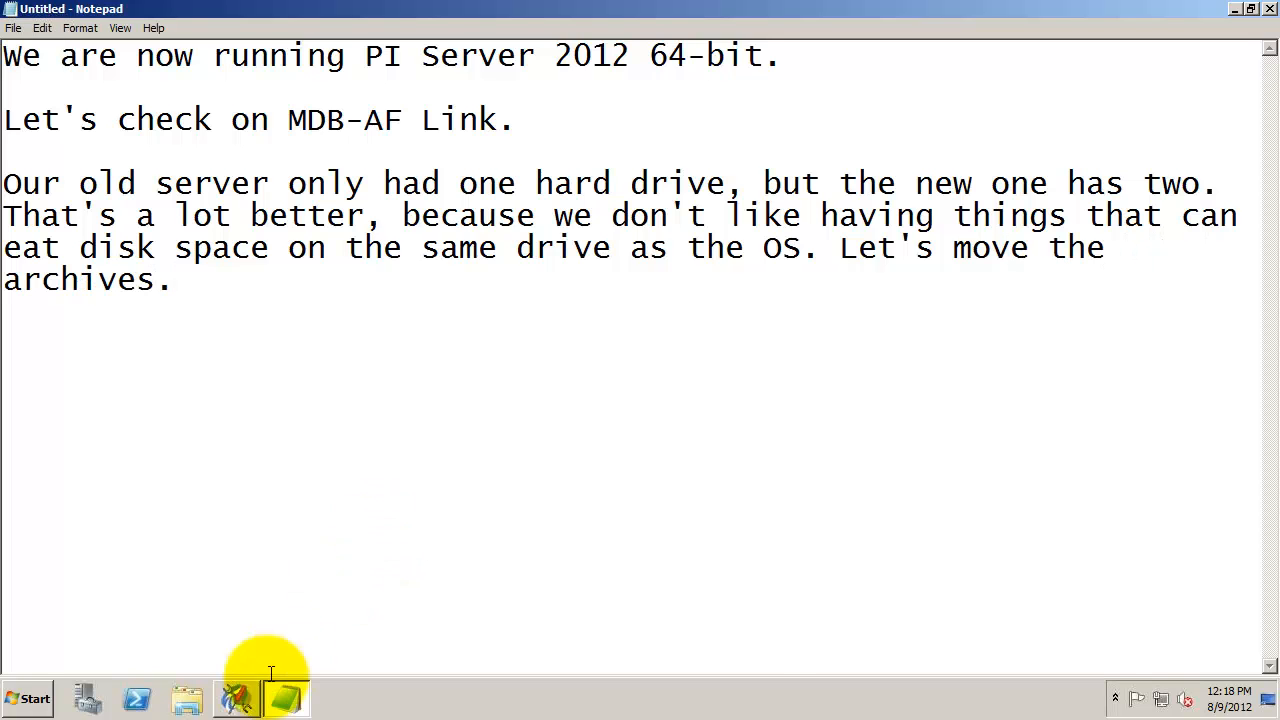
In PI System Management Tools, set blue's archive tuning parameter Archive_AutoArchiveFileRoot to E:\PIData\arc\Blue.
{"action": "left_click", "coordinate": [240, 697]}
{"action": "left_click", "coordinate": [68, 582]}
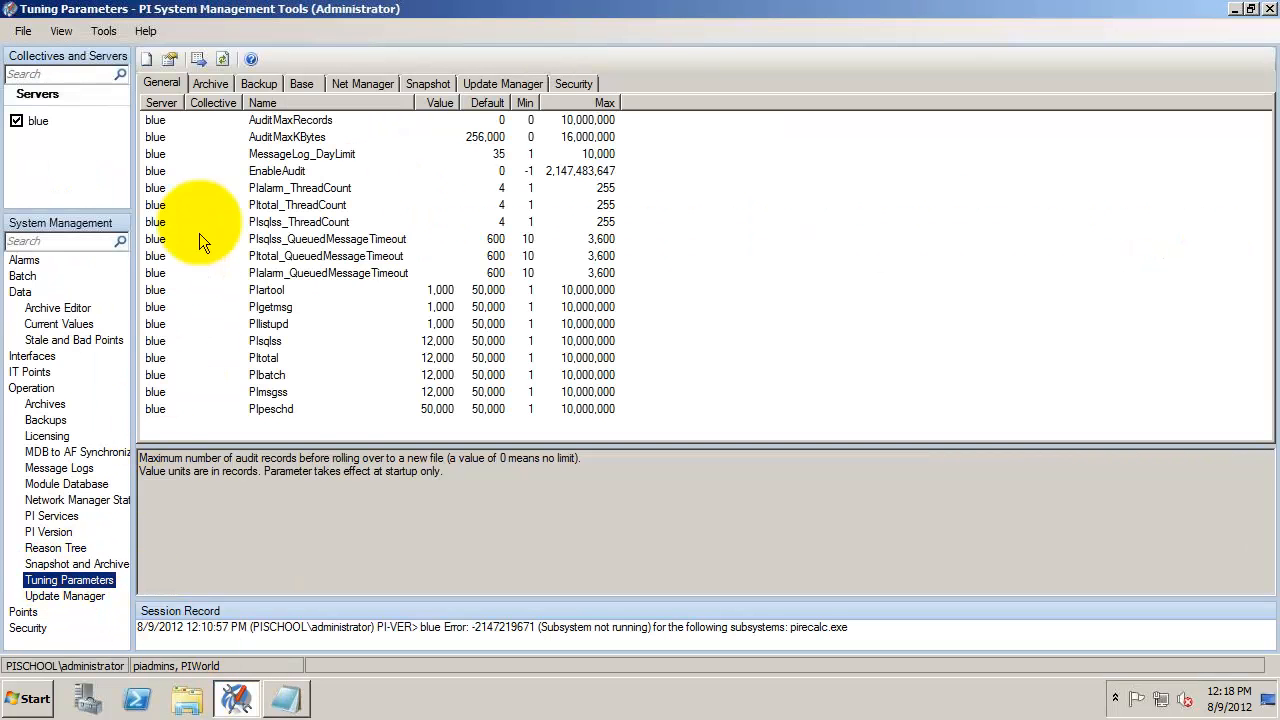
{"action": "left_click", "coordinate": [210, 84]}
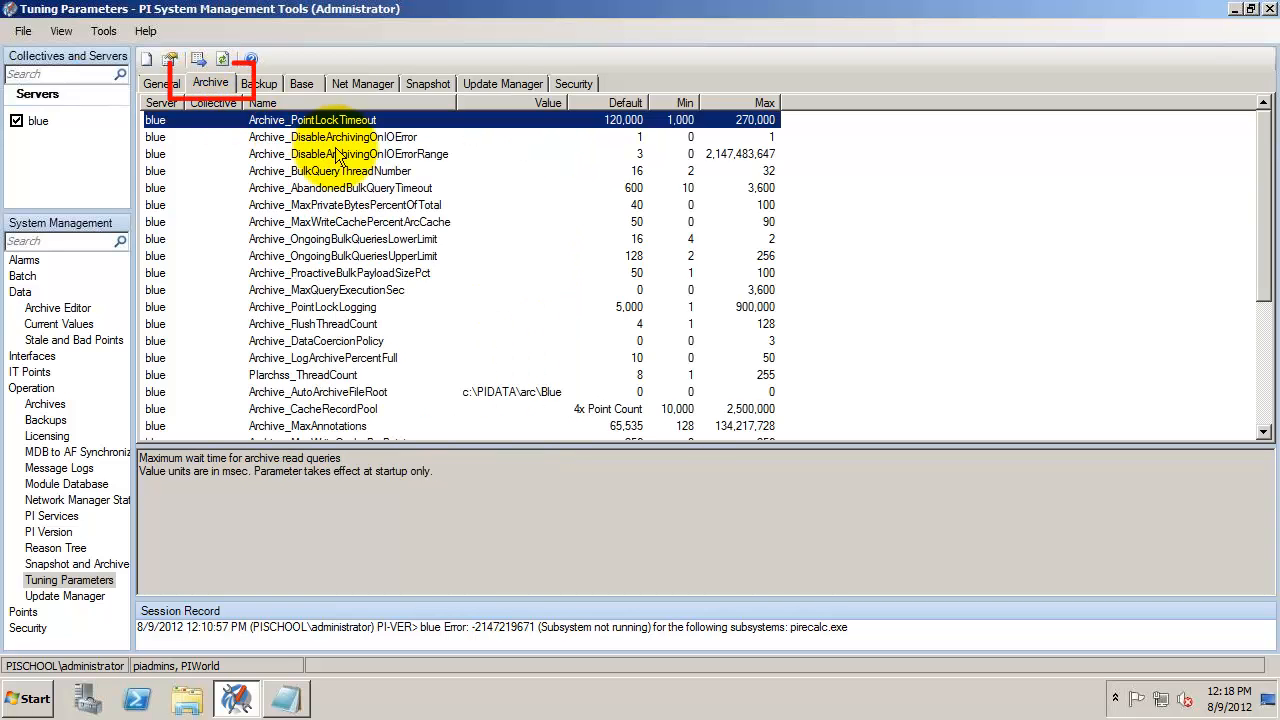
{"action": "left_click", "coordinate": [337, 102]}
{"action": "double_click", "coordinate": [340, 171]}
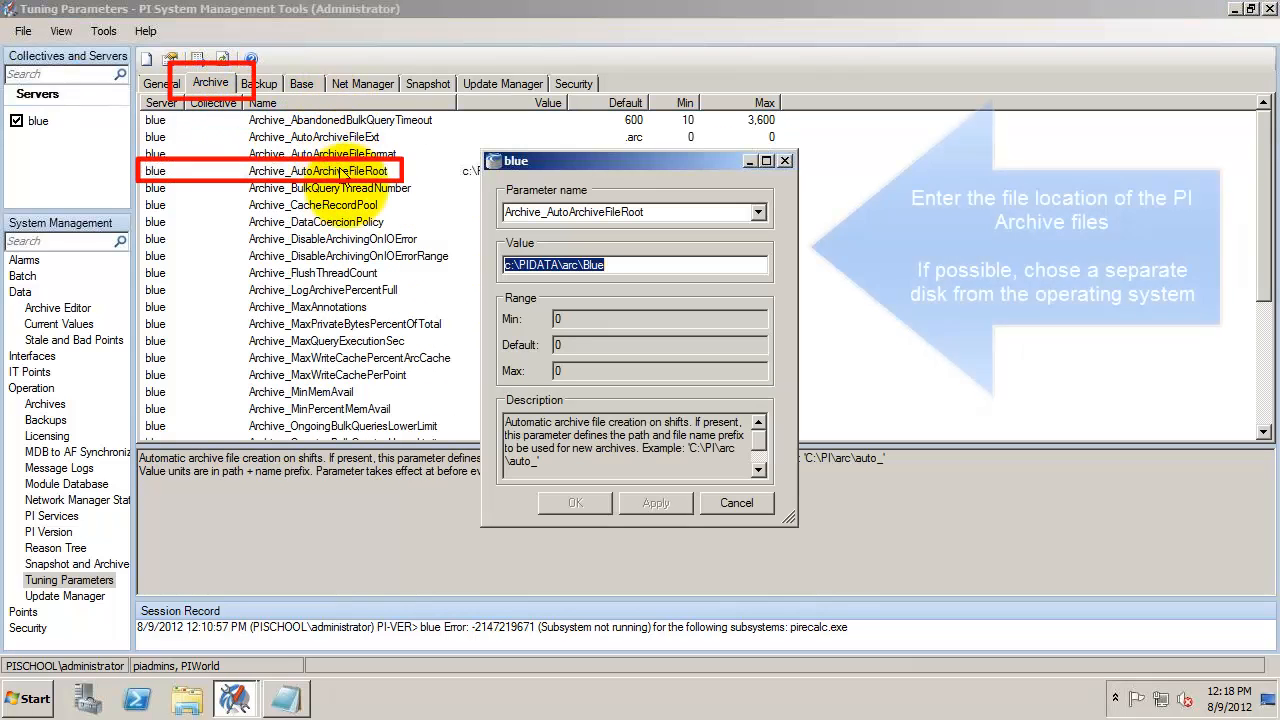
{"action": "left_click", "coordinate": [510, 266]}
{"action": "key", "text": "BackSpace"}
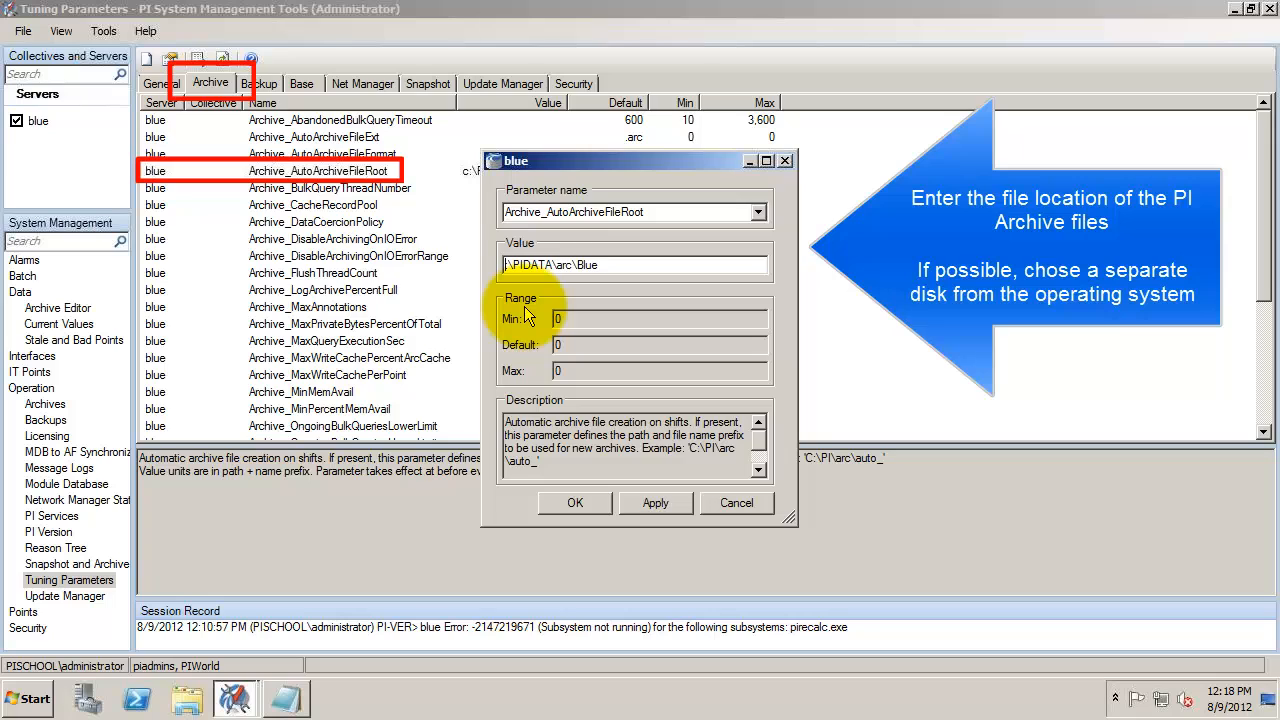
{"action": "type", "text": "E:"}
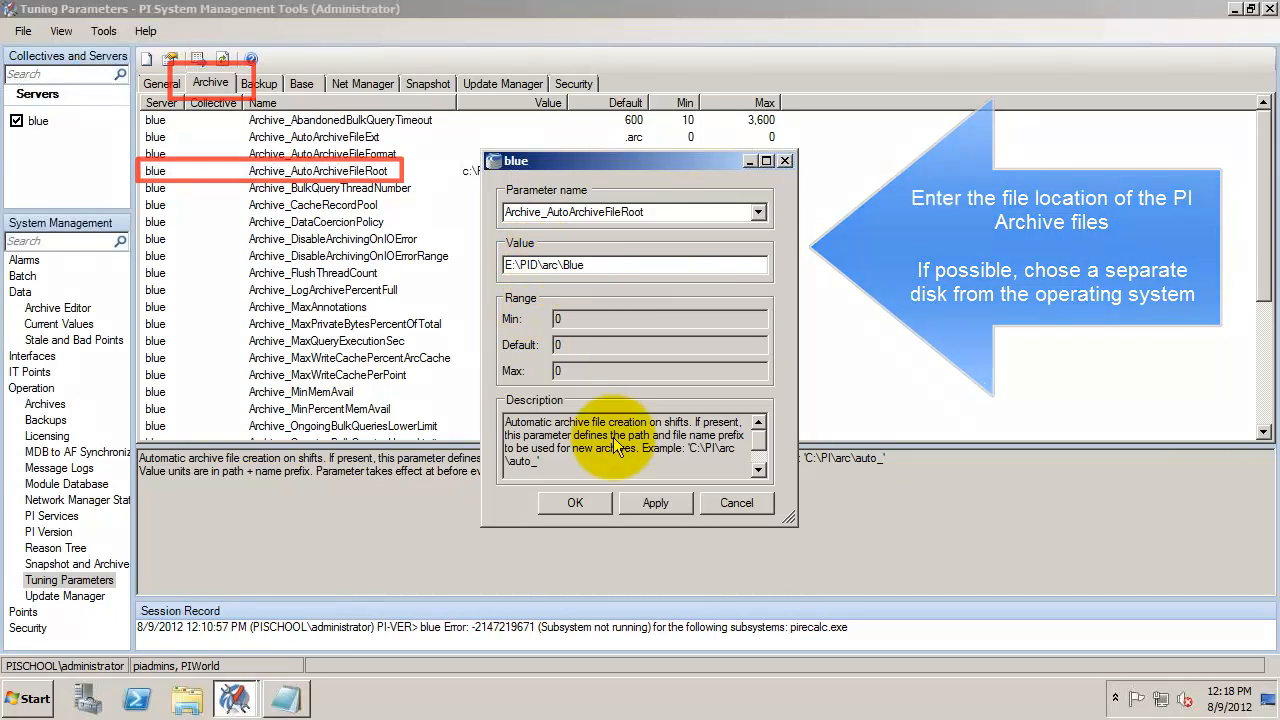
{"action": "left_click", "coordinate": [575, 502]}
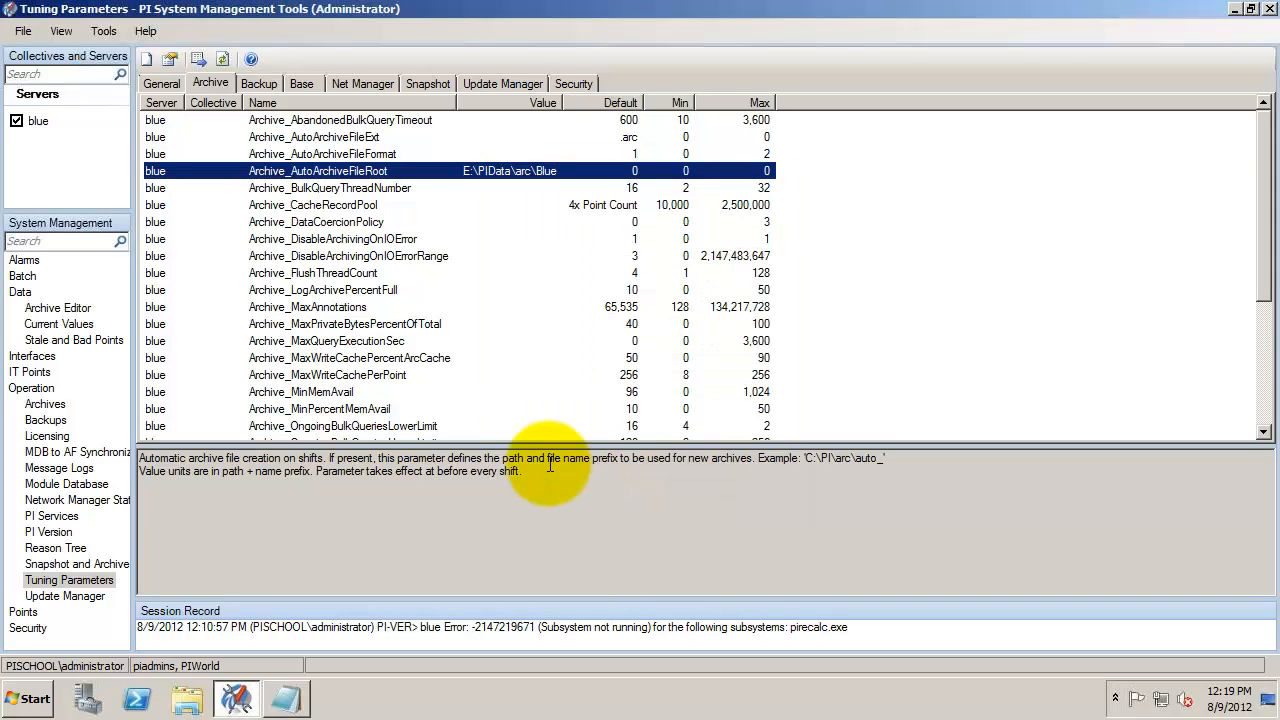
Add the line "Change AutoArchiveFileRoot. And test it." to the Notepad notes.
{"action": "left_click", "coordinate": [290, 700]}
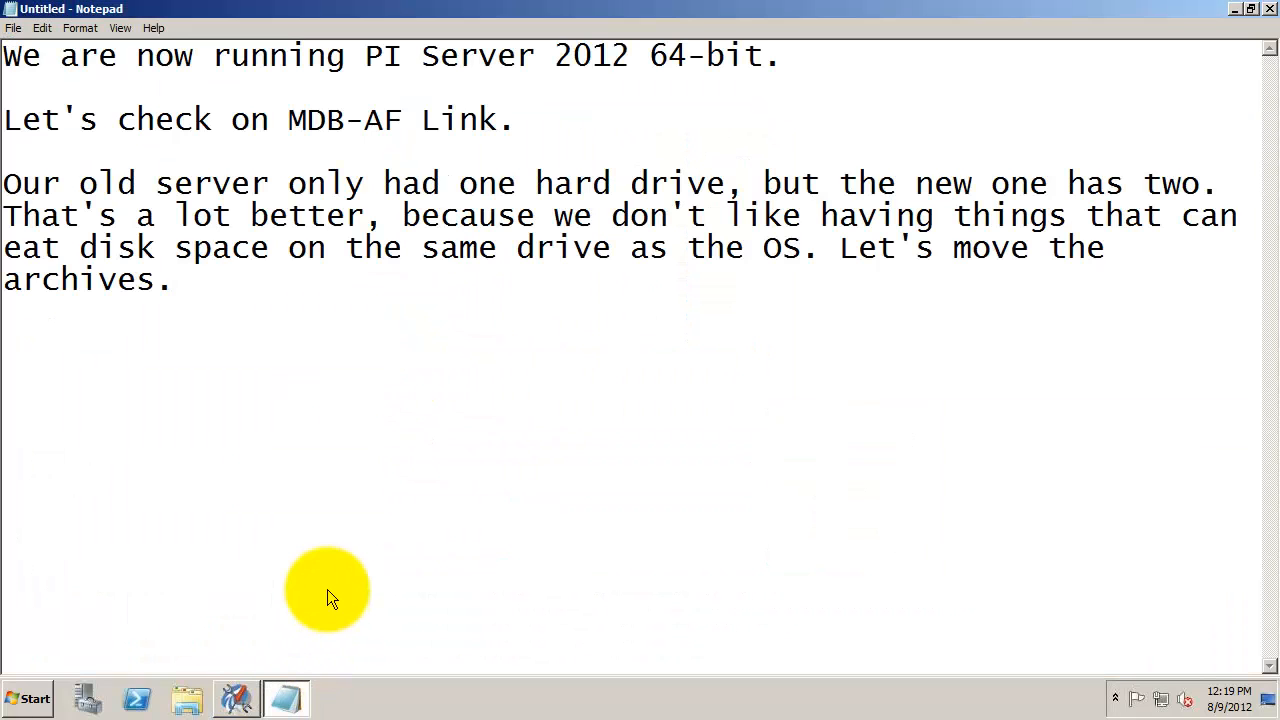
{"action": "type", "text": "Change "}
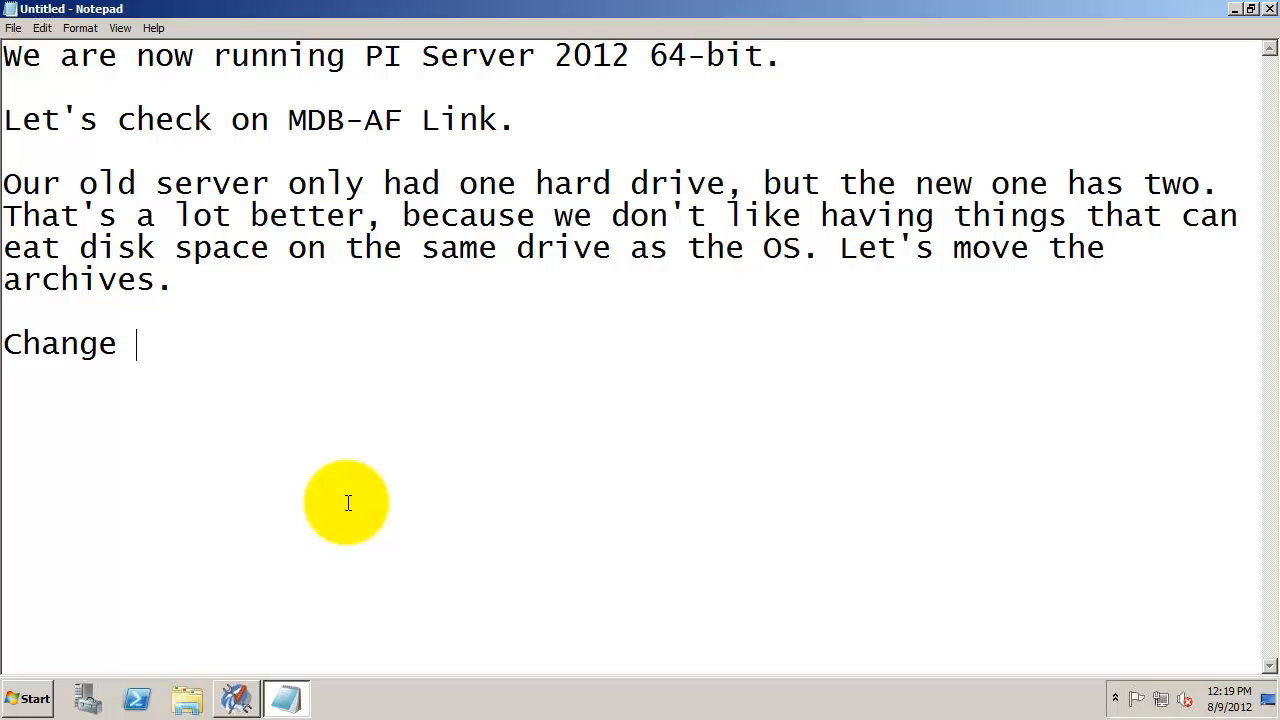
{"action": "type", "text": "AutoArchiveFileRoot."}
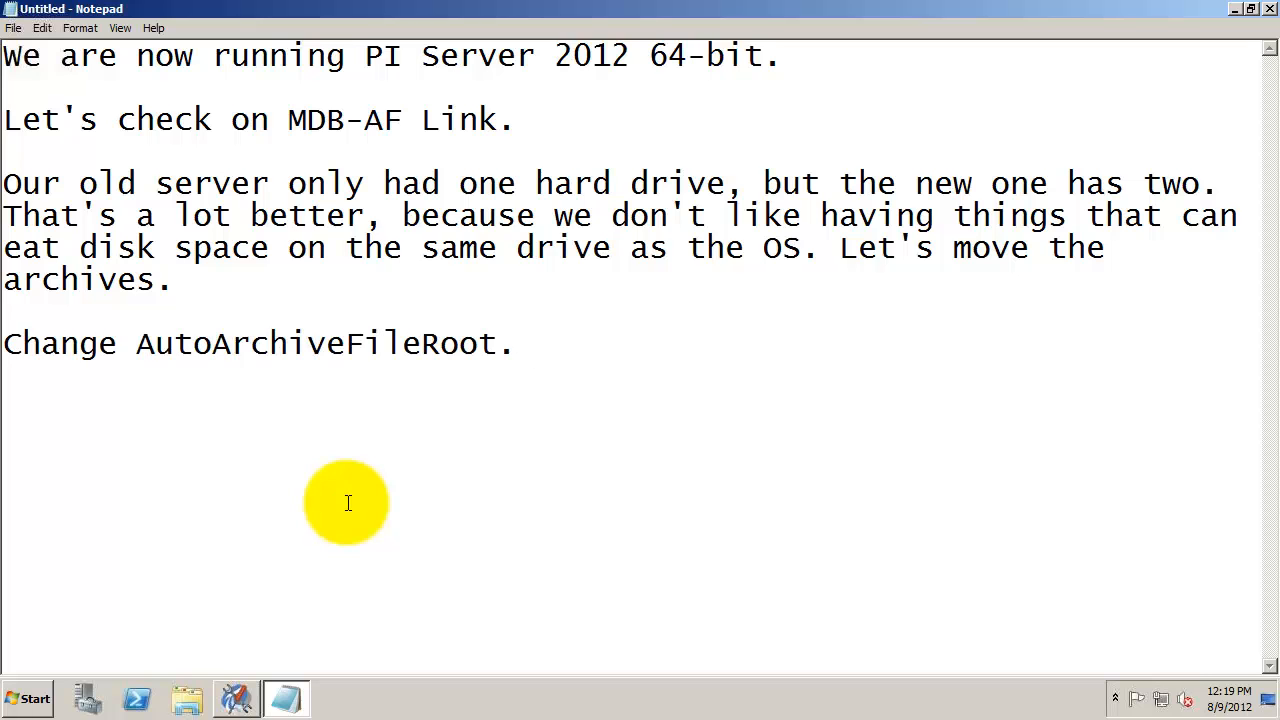
{"action": "type", "text": " And test it."}
Return to PI System Management Tools, force an archive shift on server blue, and select the new primary archive.
{"action": "left_click", "coordinate": [238, 698]}
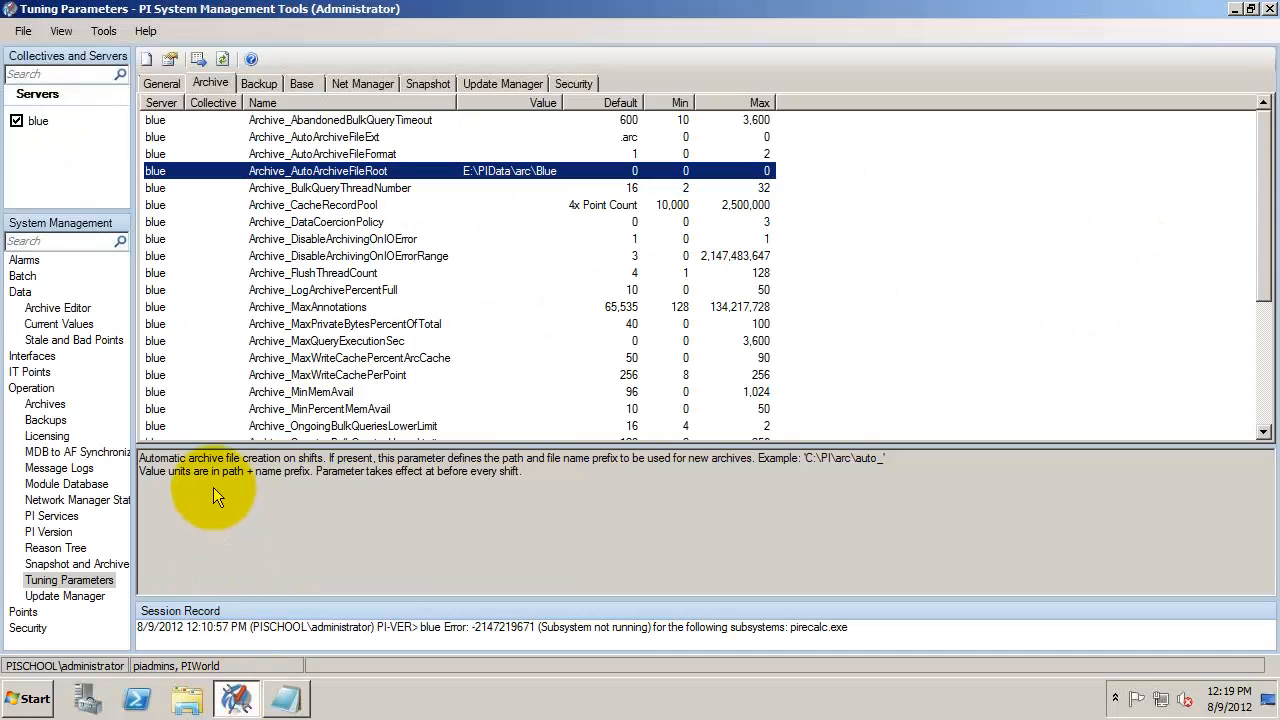
{"action": "left_click", "coordinate": [40, 404]}
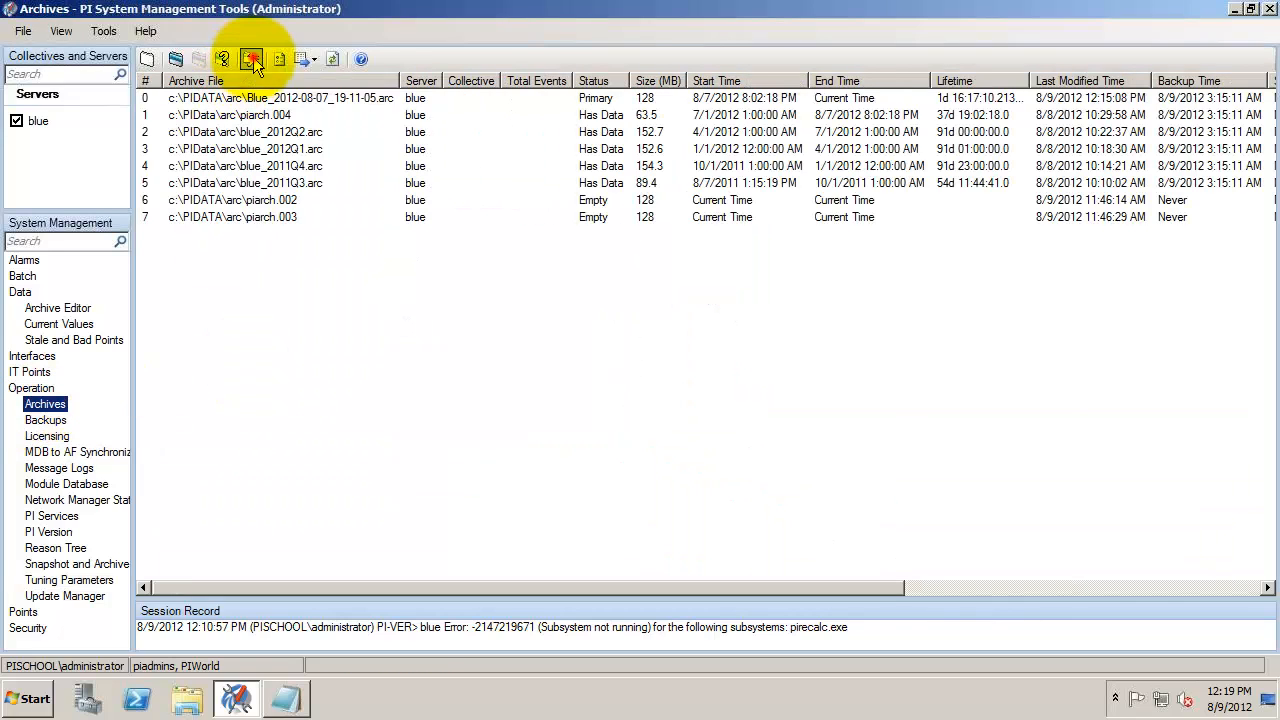
{"action": "left_click", "coordinate": [252, 60]}
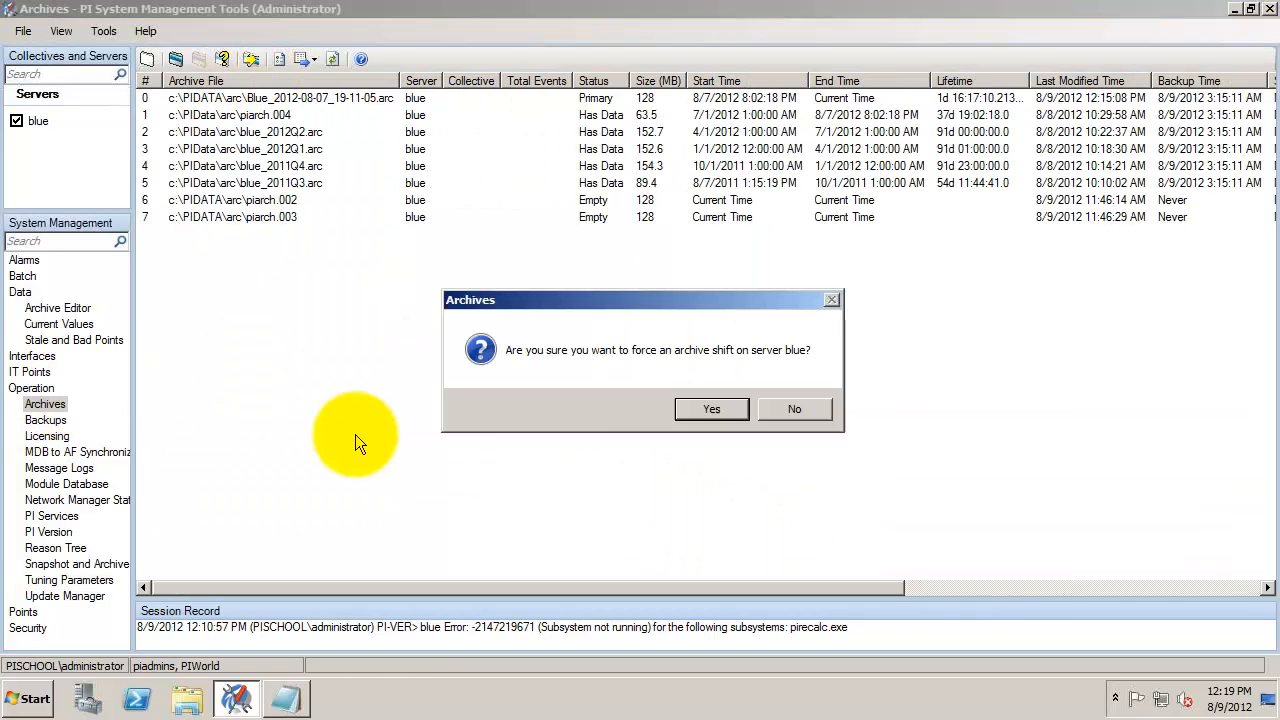
{"action": "left_click", "coordinate": [712, 410]}
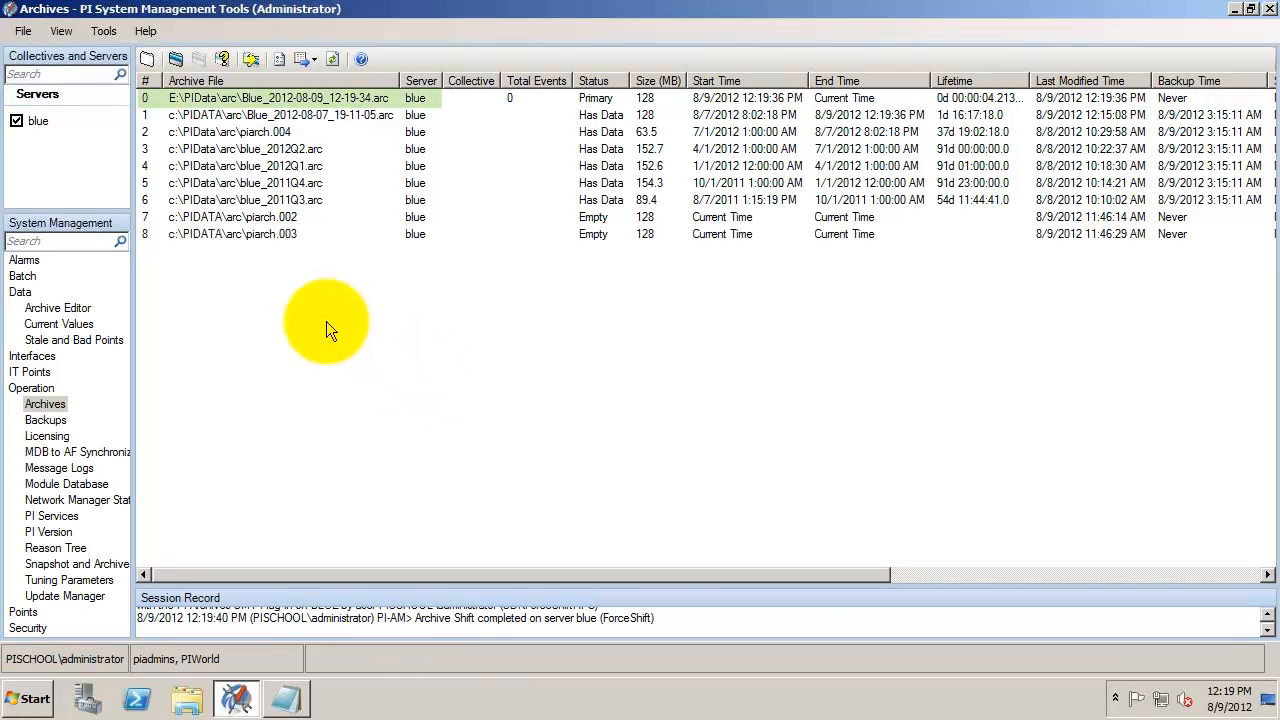
{"action": "left_click", "coordinate": [252, 100]}
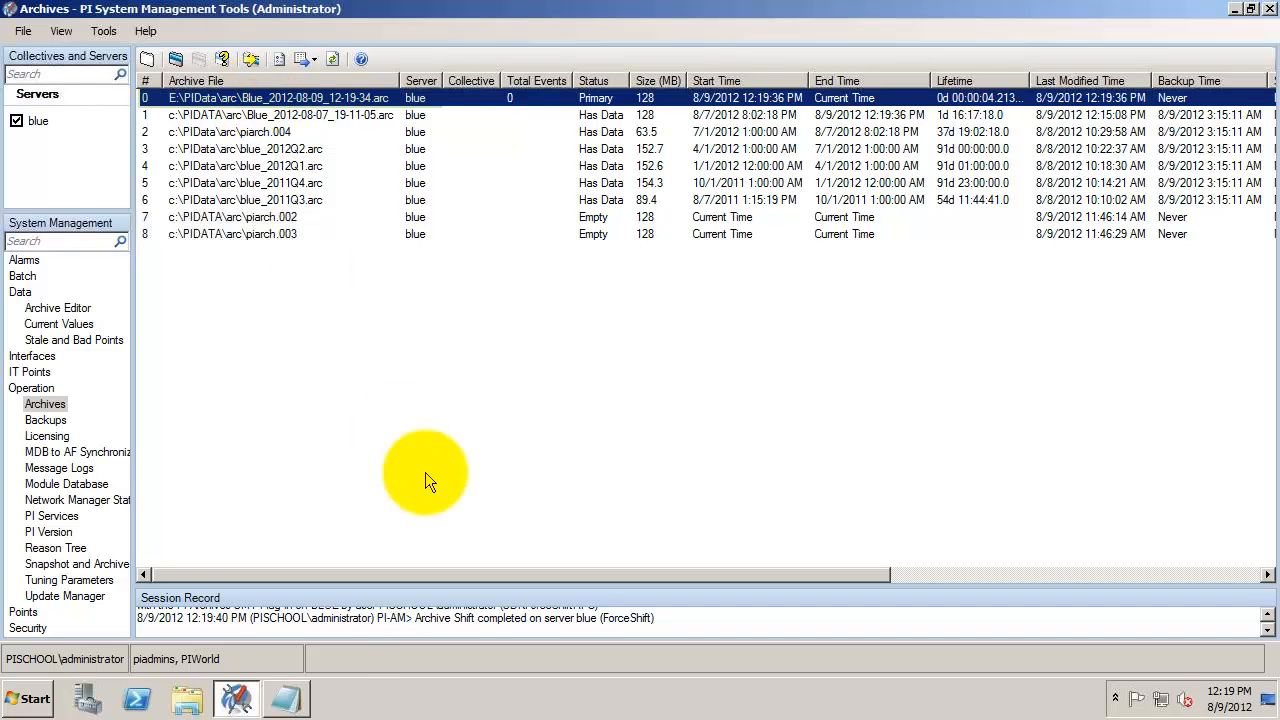
Add Notepad notes on waiting until tomorrow to move the old archives, plus the line "We can move the event queue as well.".
{"action": "left_click", "coordinate": [290, 700]}
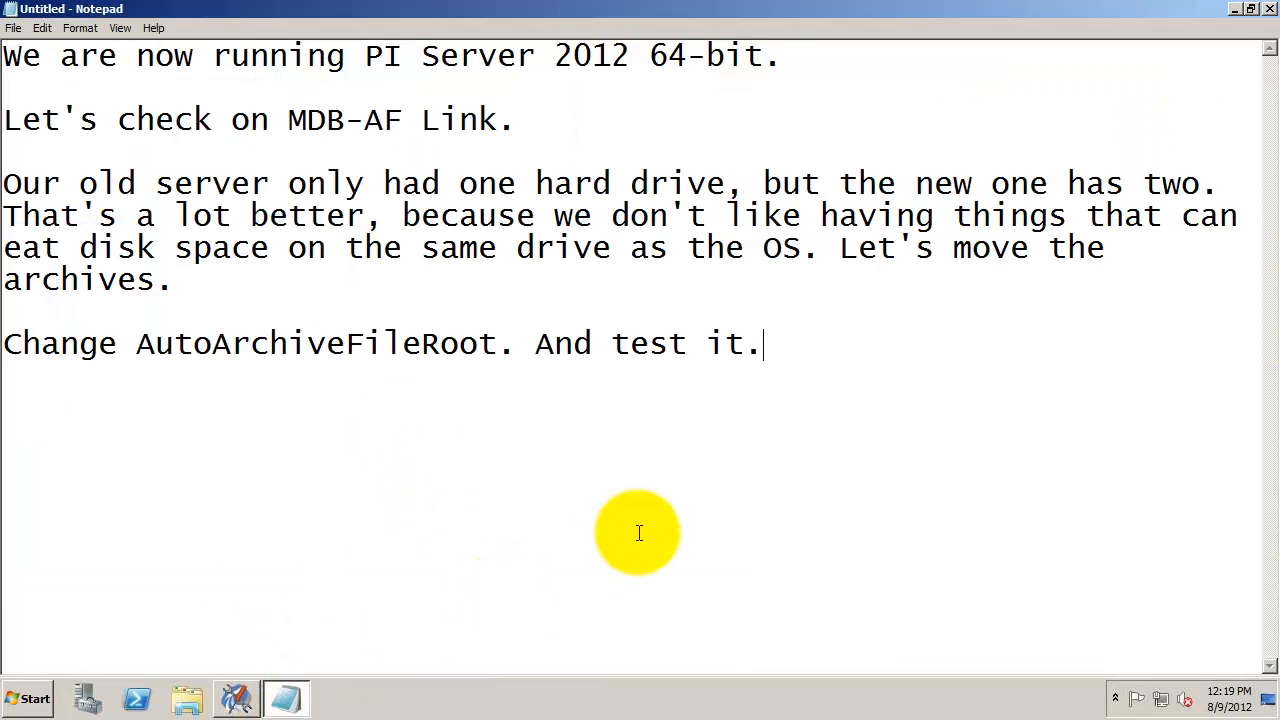
{"action": "type", "text": "We should wait a while before we"}
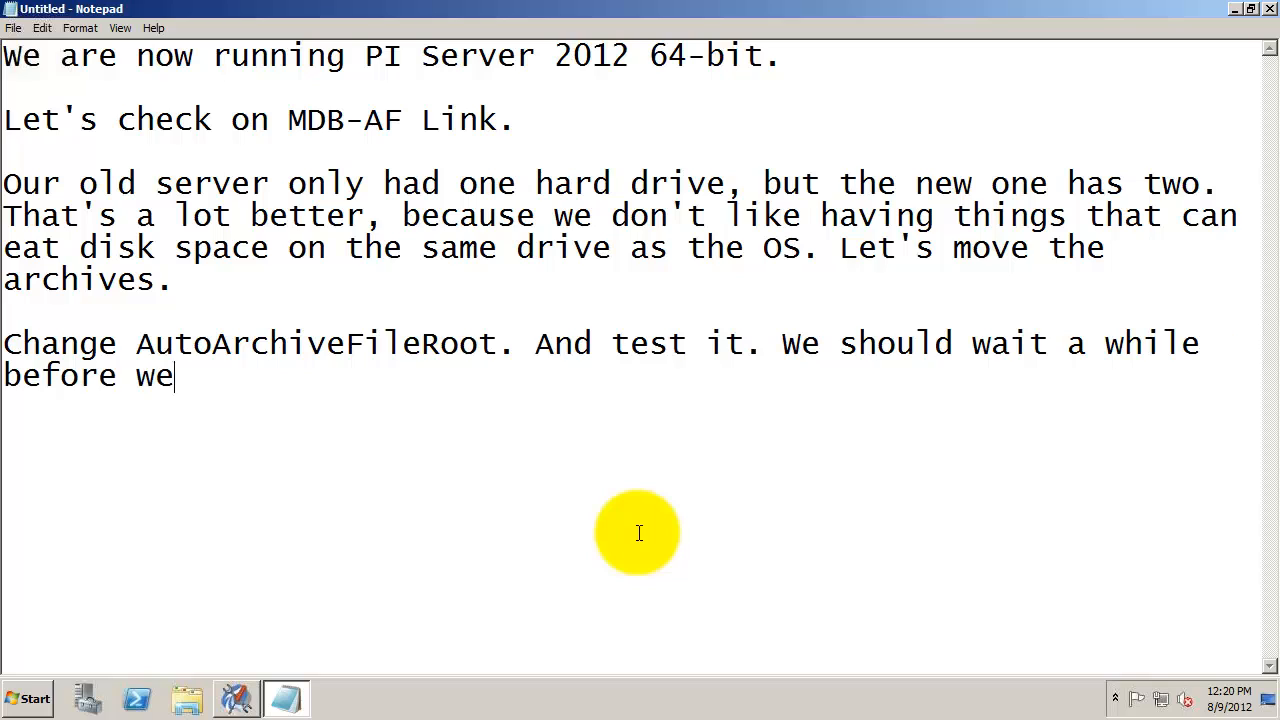
{"action": "type", "text": " move the old archives, because the"}
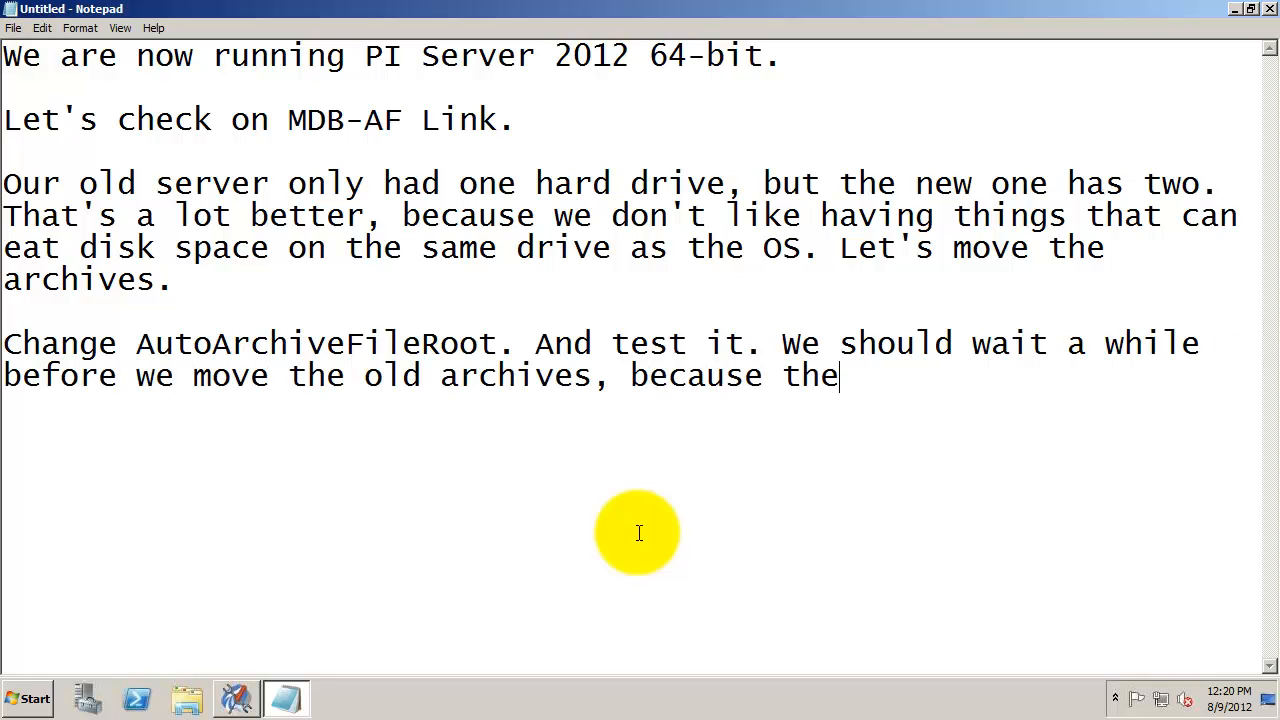
{"action": "type", "text": " one we just shifted out of might still be getting dat"}
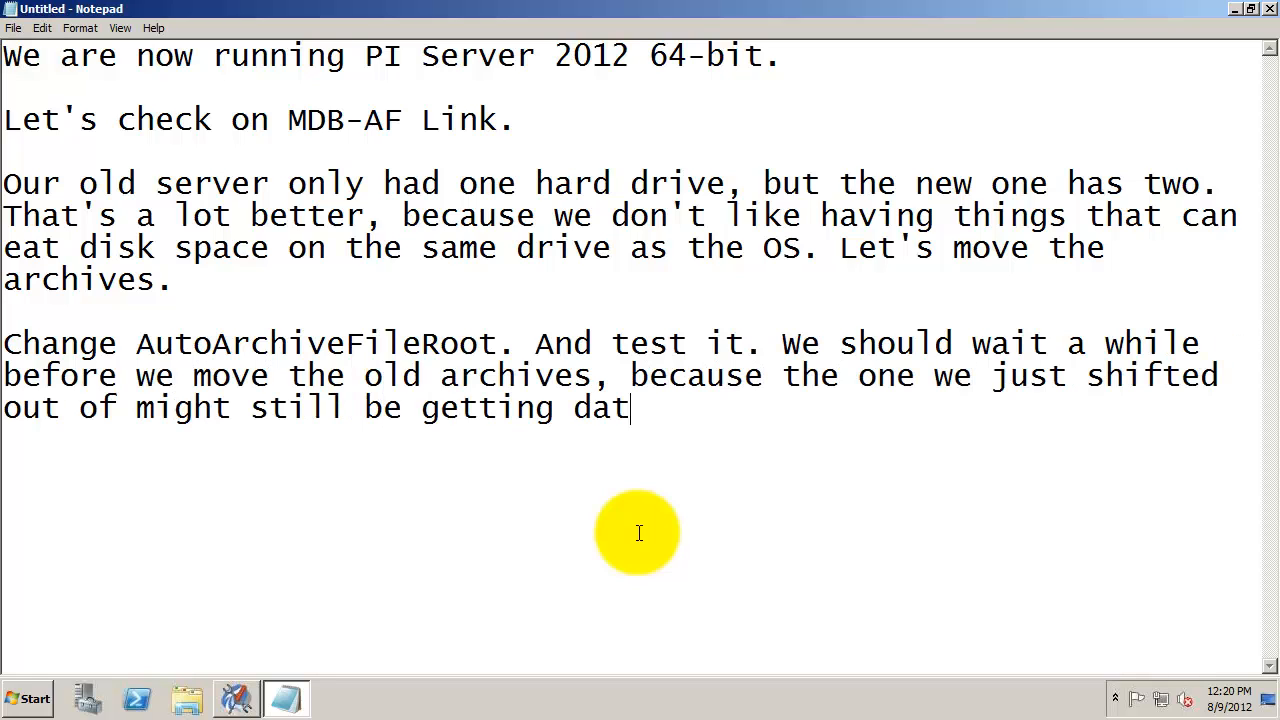
{"action": "type", "text": "a. Tomorrow."}
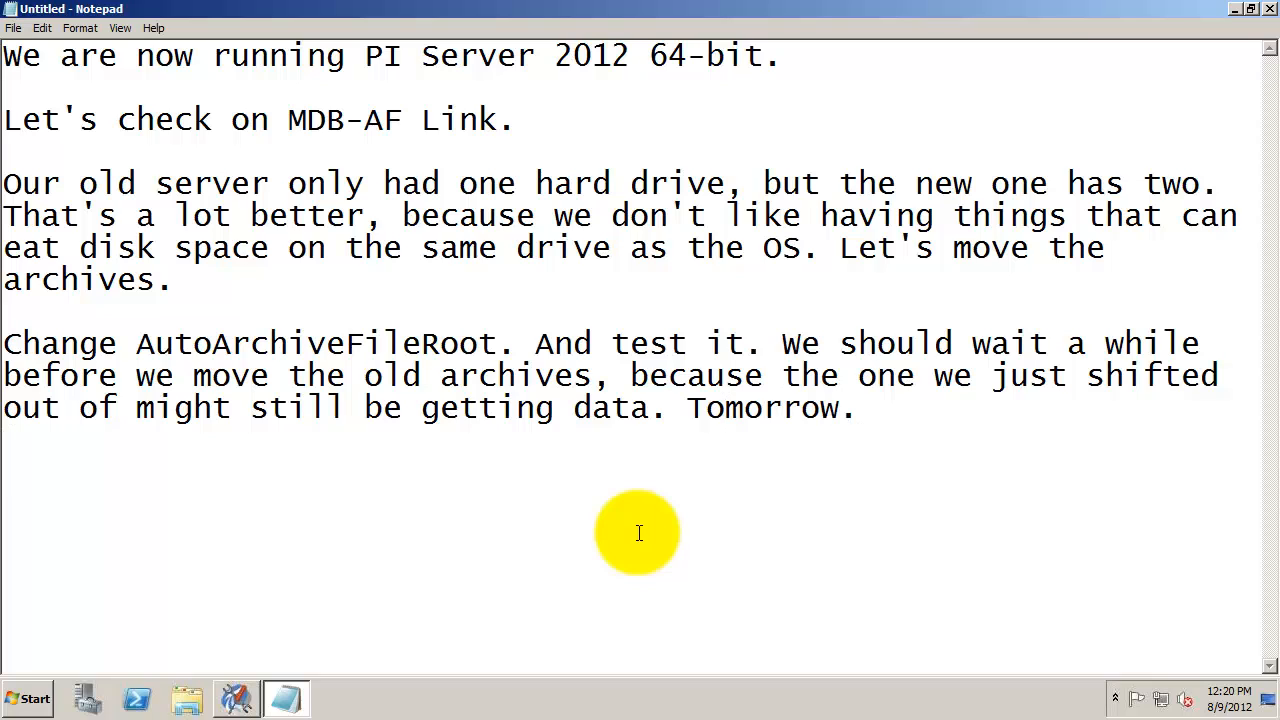
{"action": "type", "text": "  We can move the "}
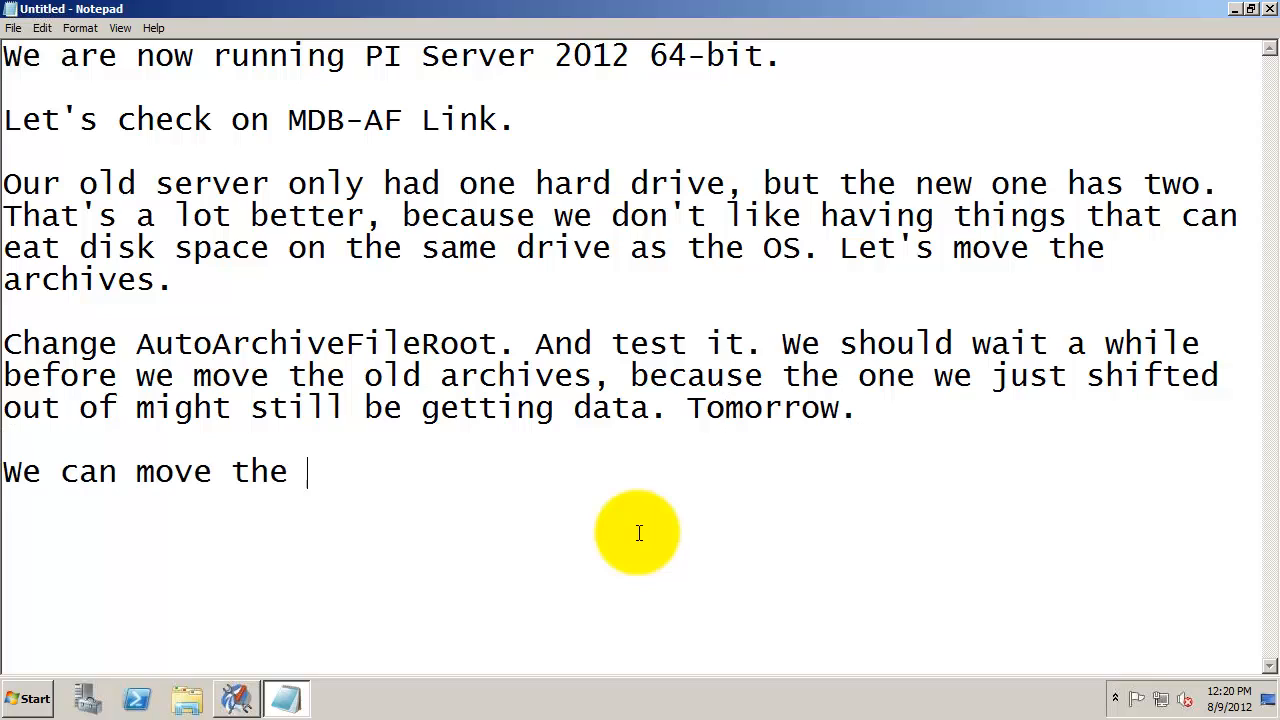
{"action": "type", "text": "event queue as well."}
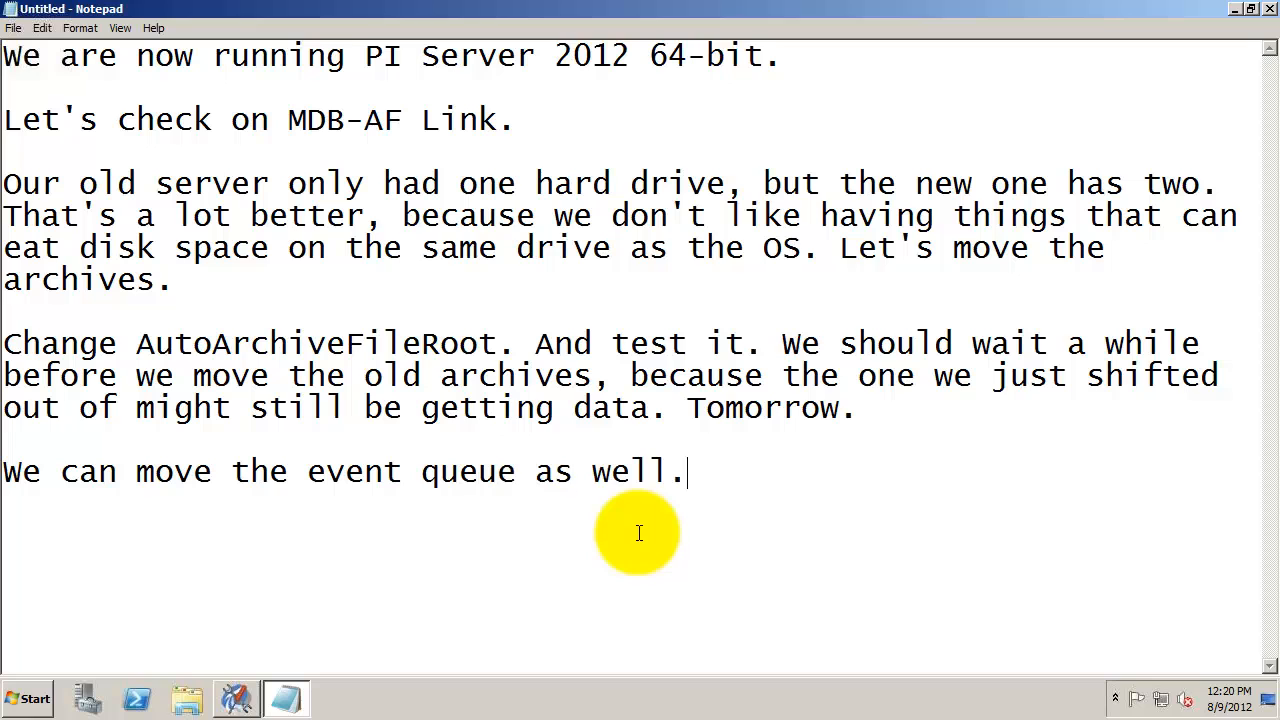
In PI System Management Tools, set blue's snapshot tuning parameter Snapshot_EventQueuePath to E:\PIData\que\.
{"action": "left_click", "coordinate": [238, 698]}
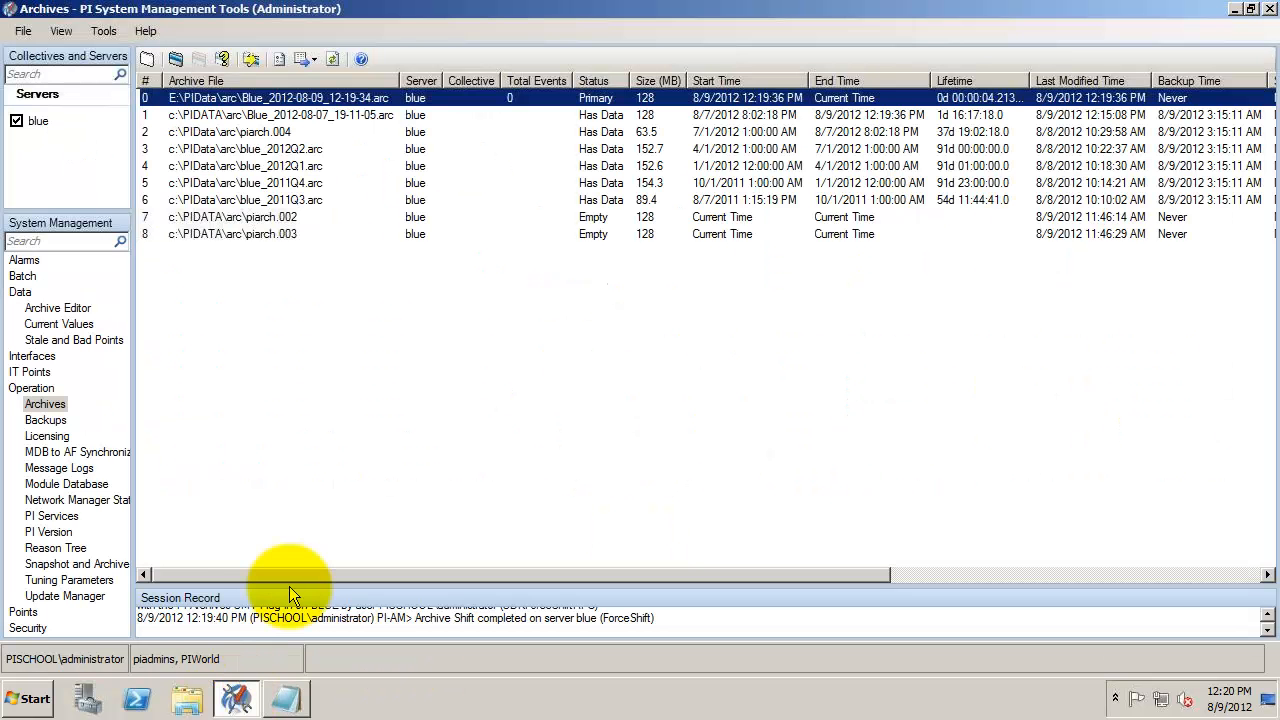
{"action": "left_click", "coordinate": [68, 580]}
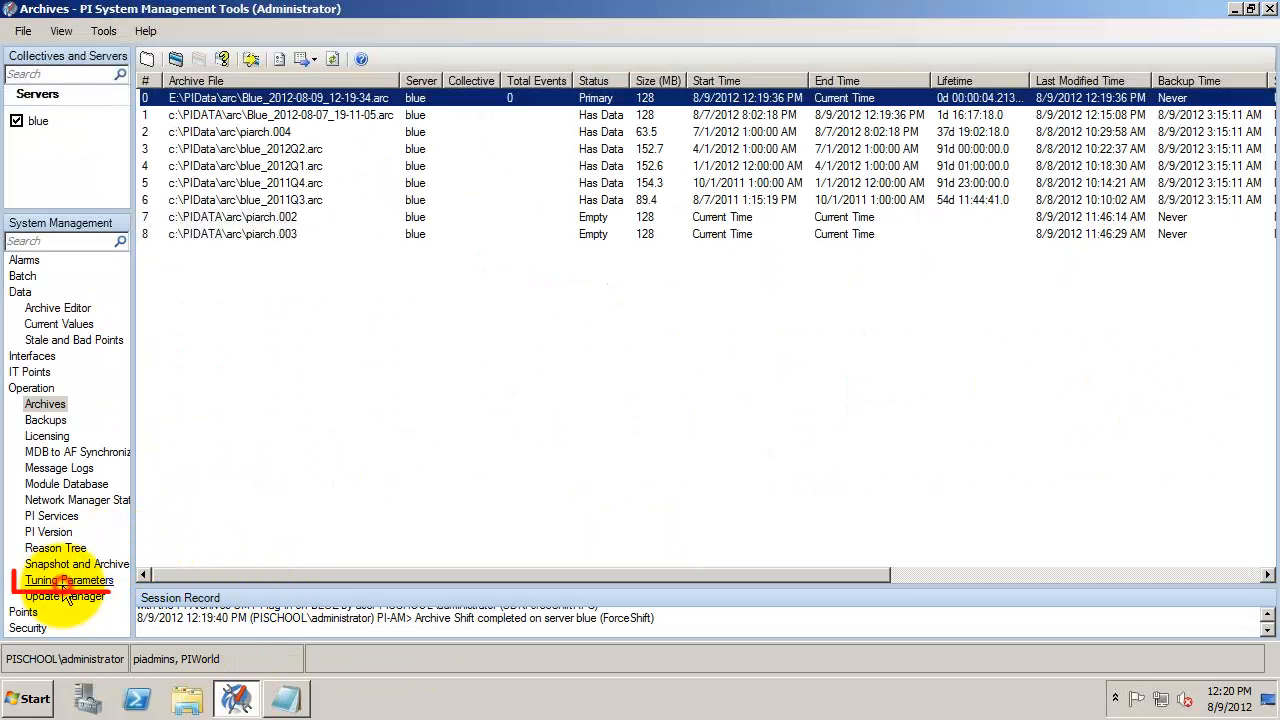
{"action": "left_click", "coordinate": [428, 83]}
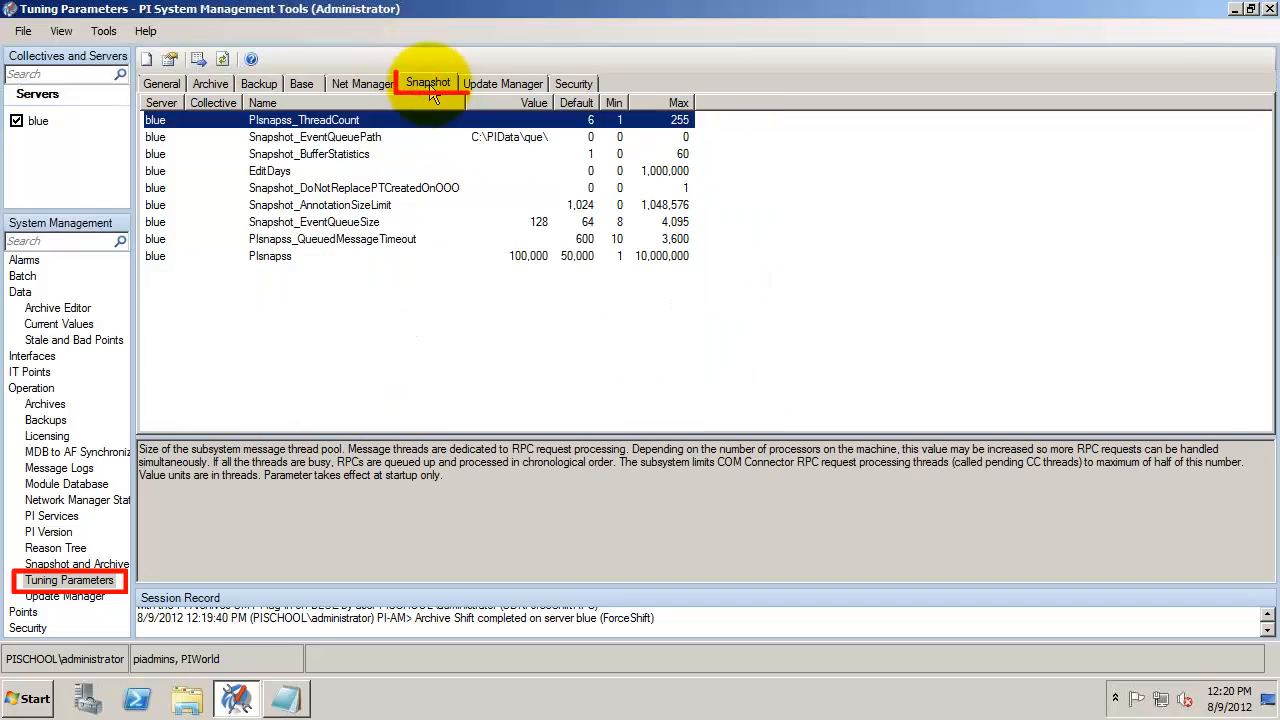
{"action": "left_click", "coordinate": [484, 140]}
{"action": "double_click", "coordinate": [484, 140]}
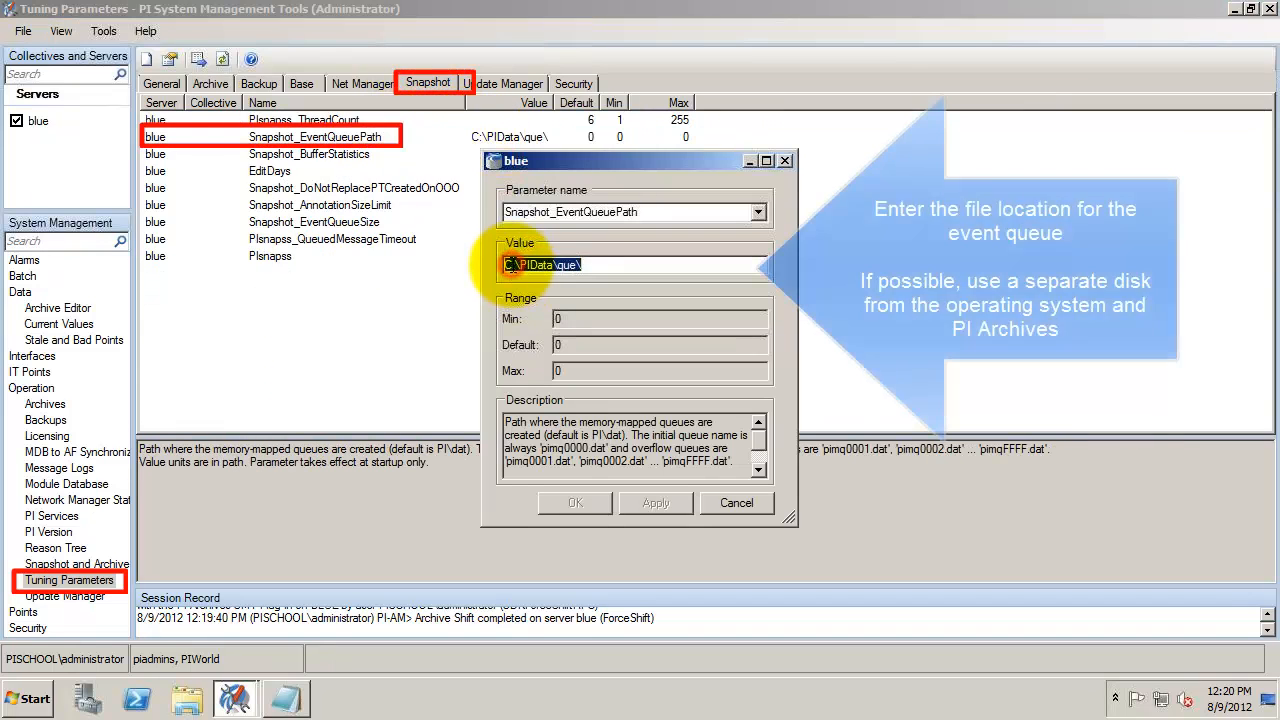
{"action": "left_click", "coordinate": [625, 462]}
{"action": "key", "text": "Delete"}
{"action": "type", "text": "E"}
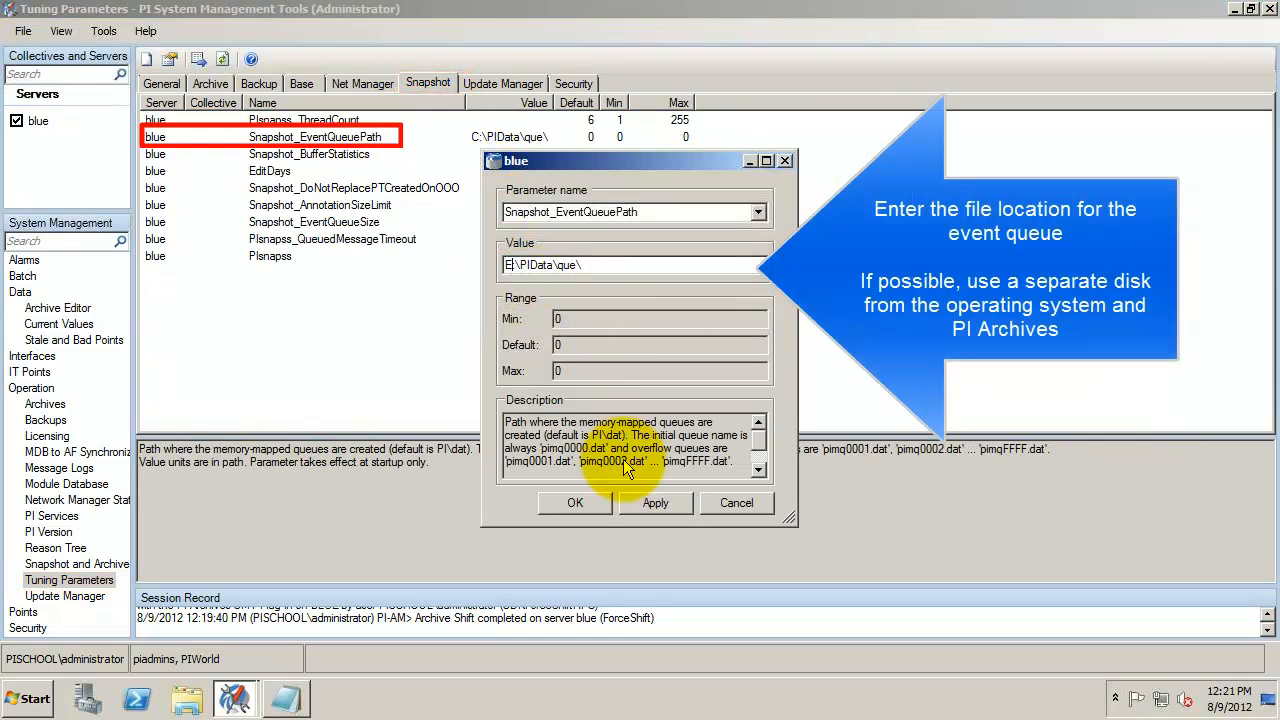
{"action": "left_click", "coordinate": [578, 504]}
In Windows Explorer, create a folder named que inside E:\PIData.
{"action": "left_click", "coordinate": [189, 697]}
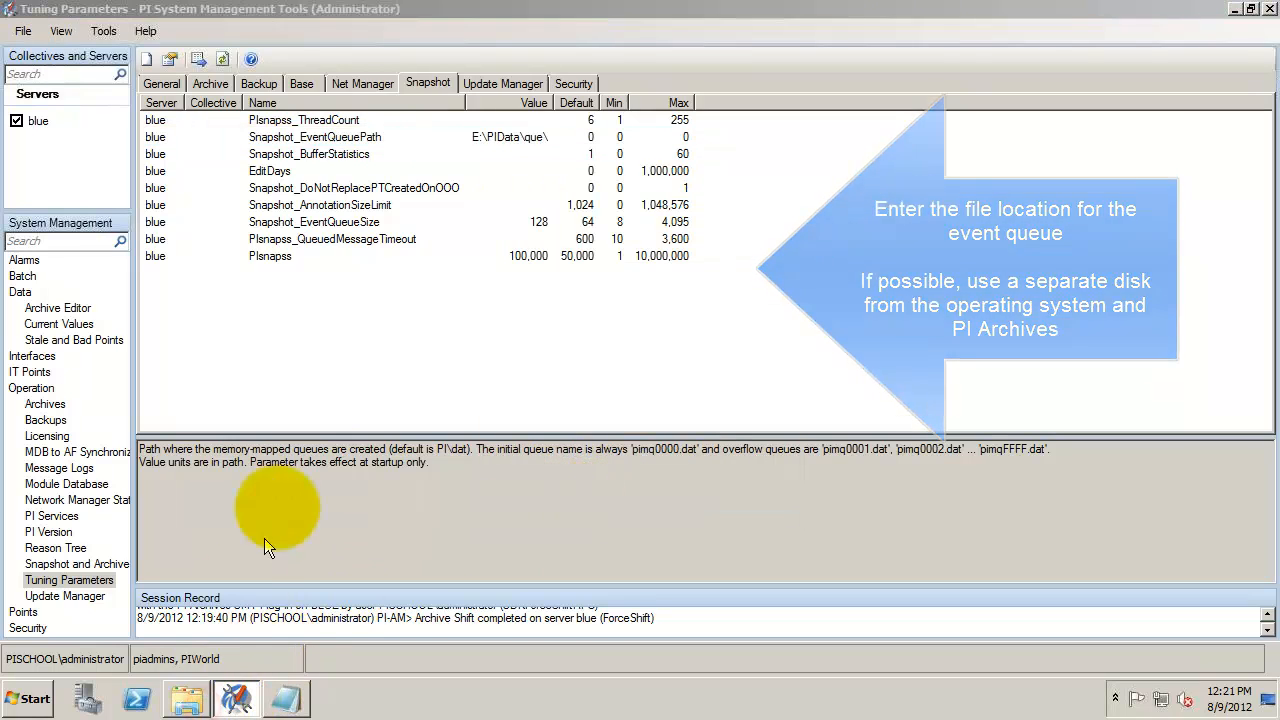
{"action": "left_click", "coordinate": [277, 404]}
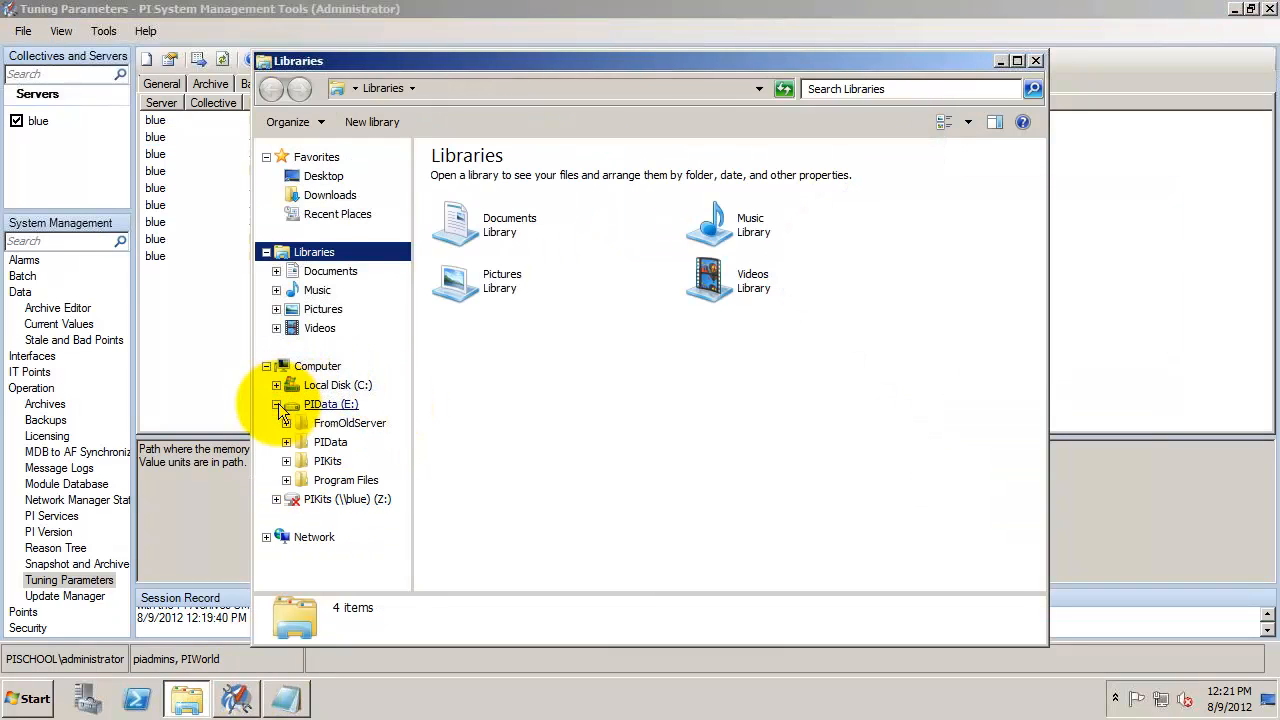
{"action": "left_click", "coordinate": [322, 442]}
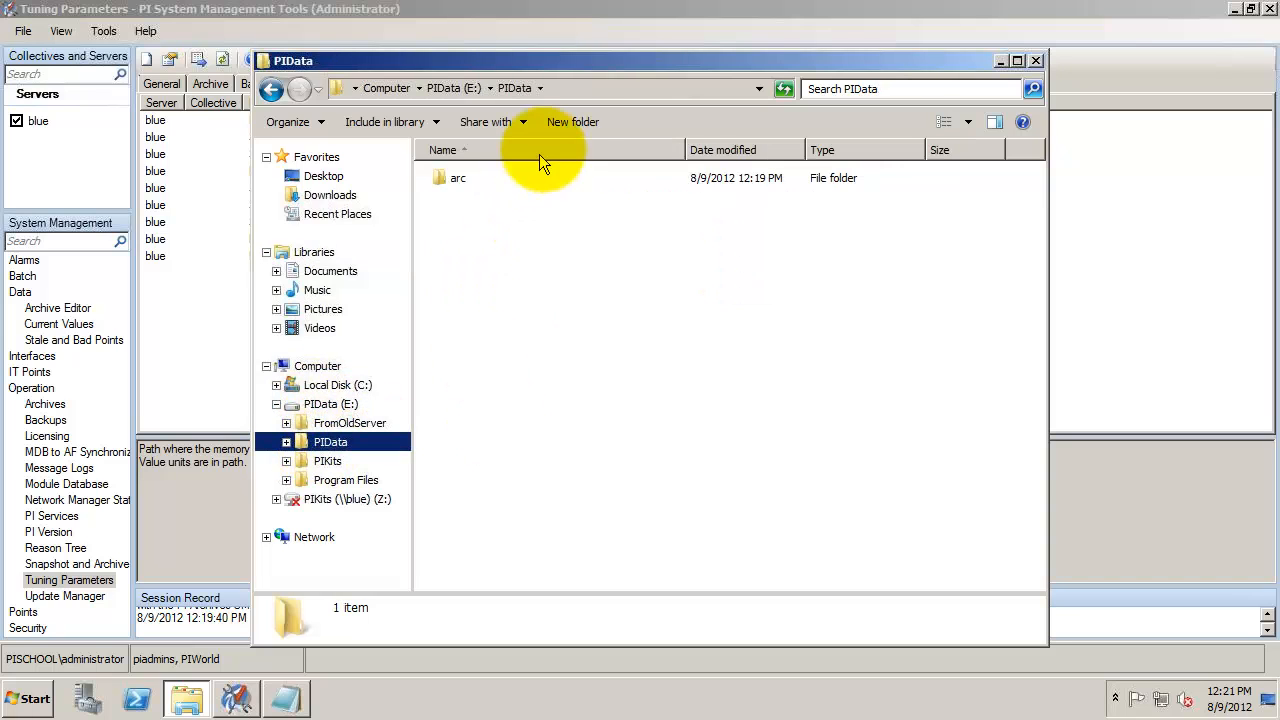
{"action": "left_click", "coordinate": [572, 122]}
{"action": "type", "text": "que"}
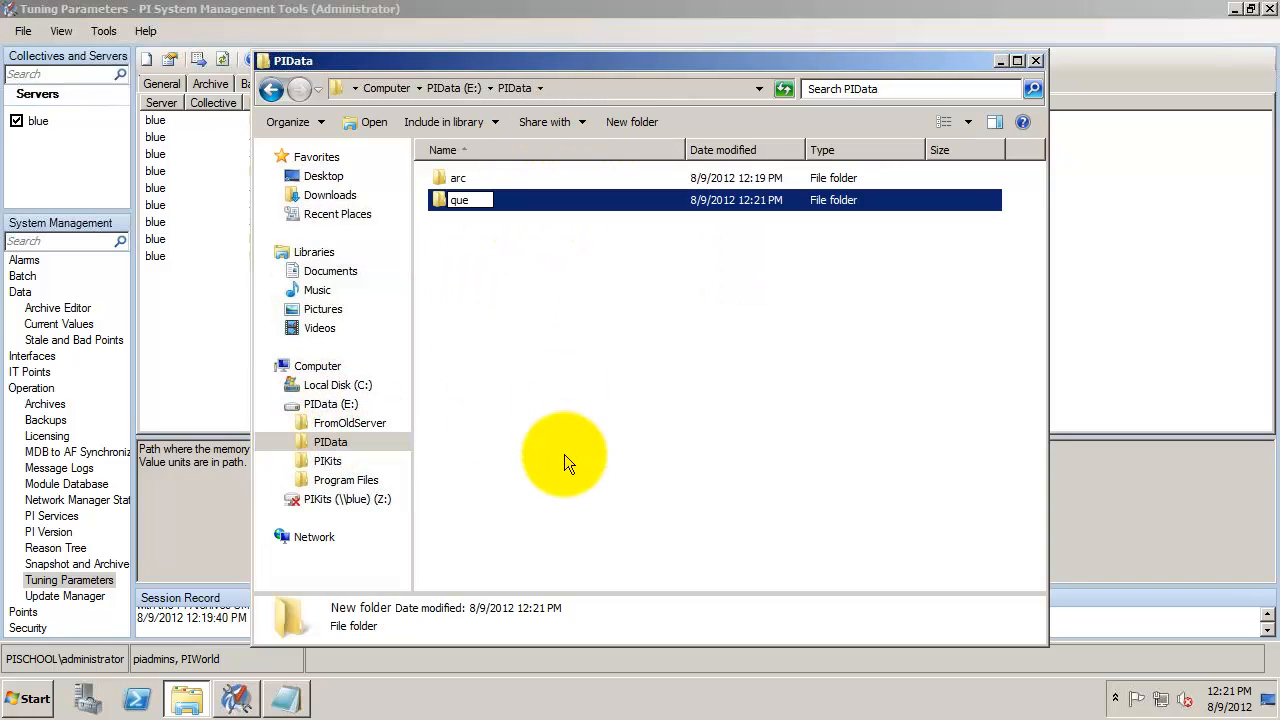
{"action": "key", "text": "Return"}
Add "It will move next time snapshot and archive subsystems are restarted." to the event queue paragraph in the Notepad notes.
{"action": "left_click", "coordinate": [291, 700]}
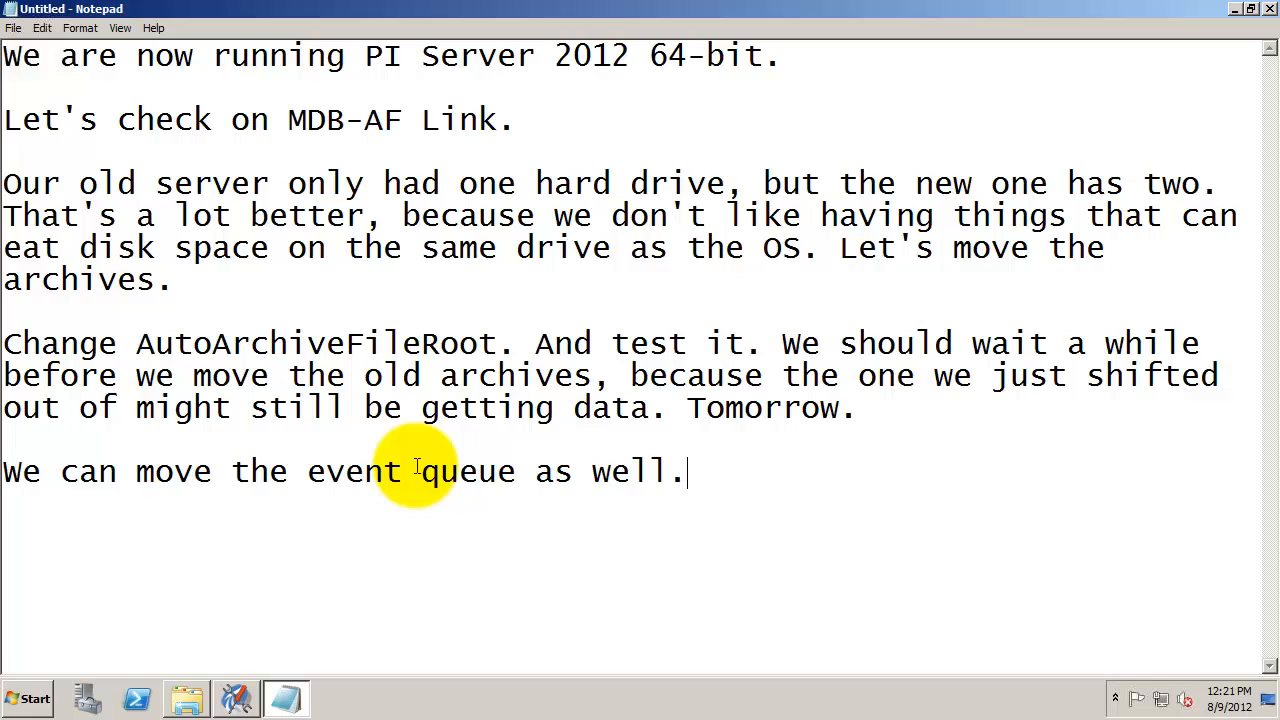
{"action": "type", "text": "It will move next time "}
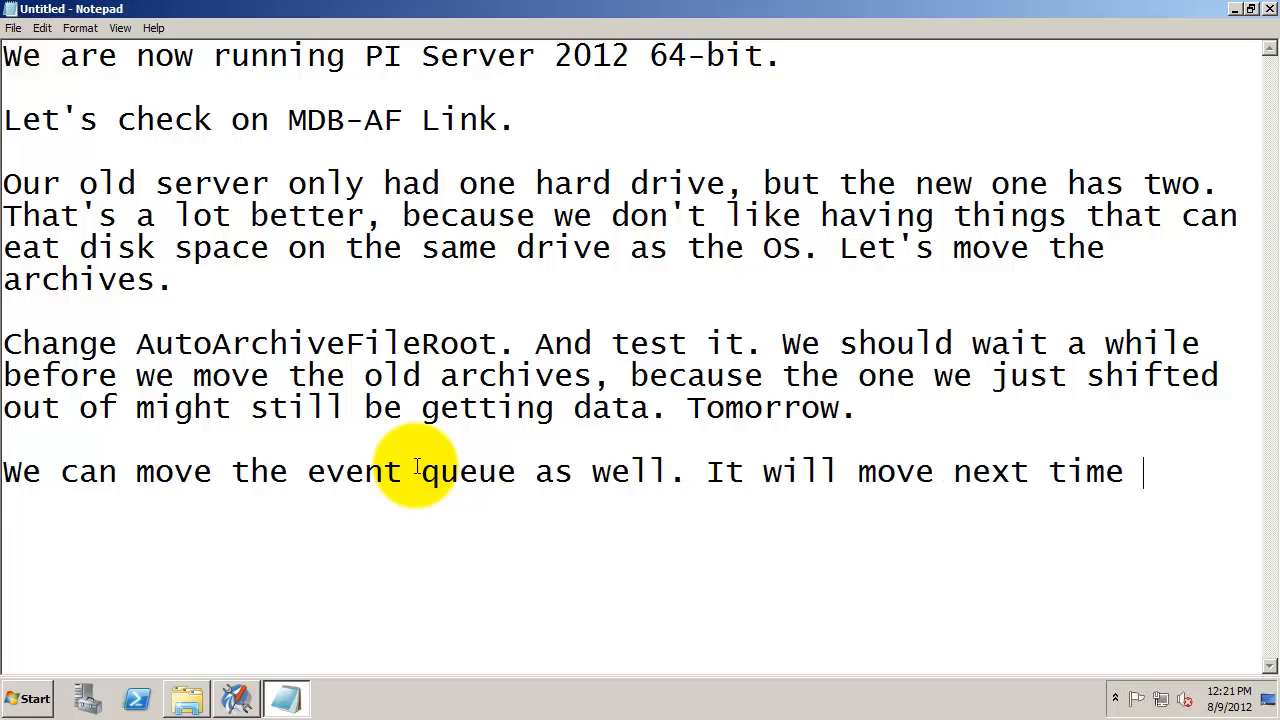
{"action": "type", "text": "snapshot and archive subsystems are restarted."}
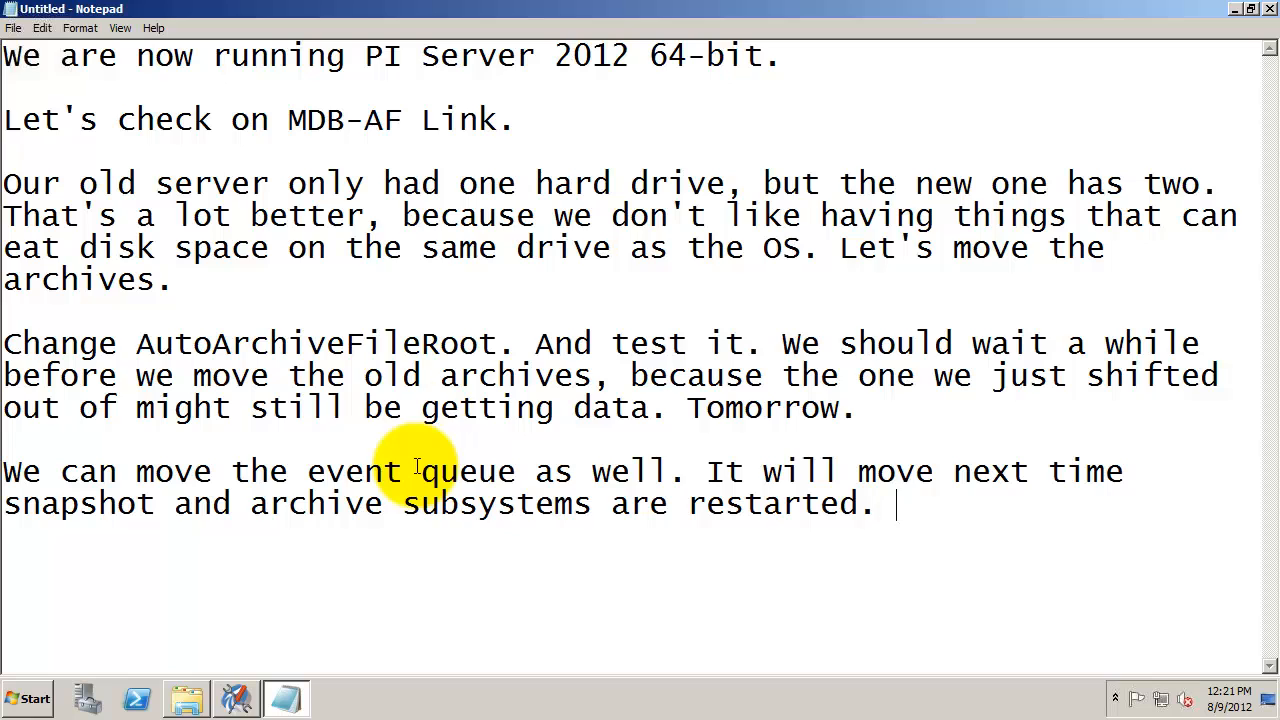
In PI System Management Tools, stop the PI Snapshot Subsystem and the PI Archive Subsystem on server blue.
{"action": "left_click", "coordinate": [236, 696]}
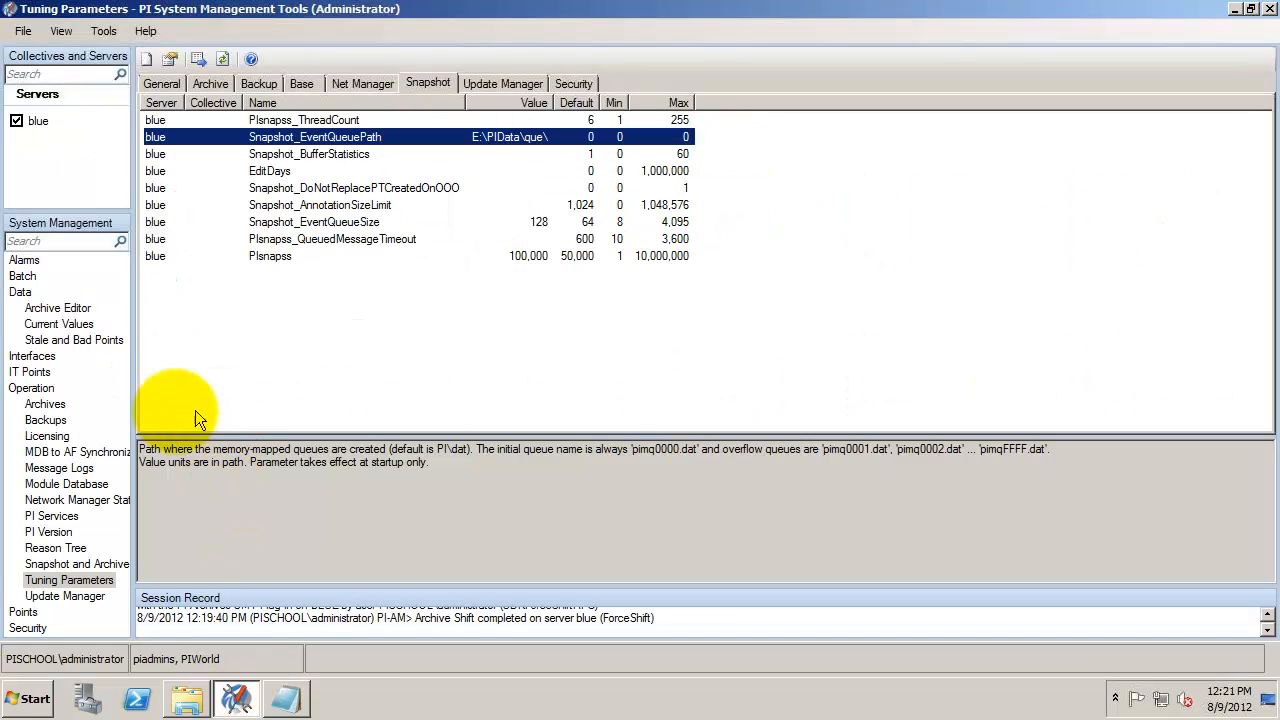
{"action": "left_click", "coordinate": [50, 516]}
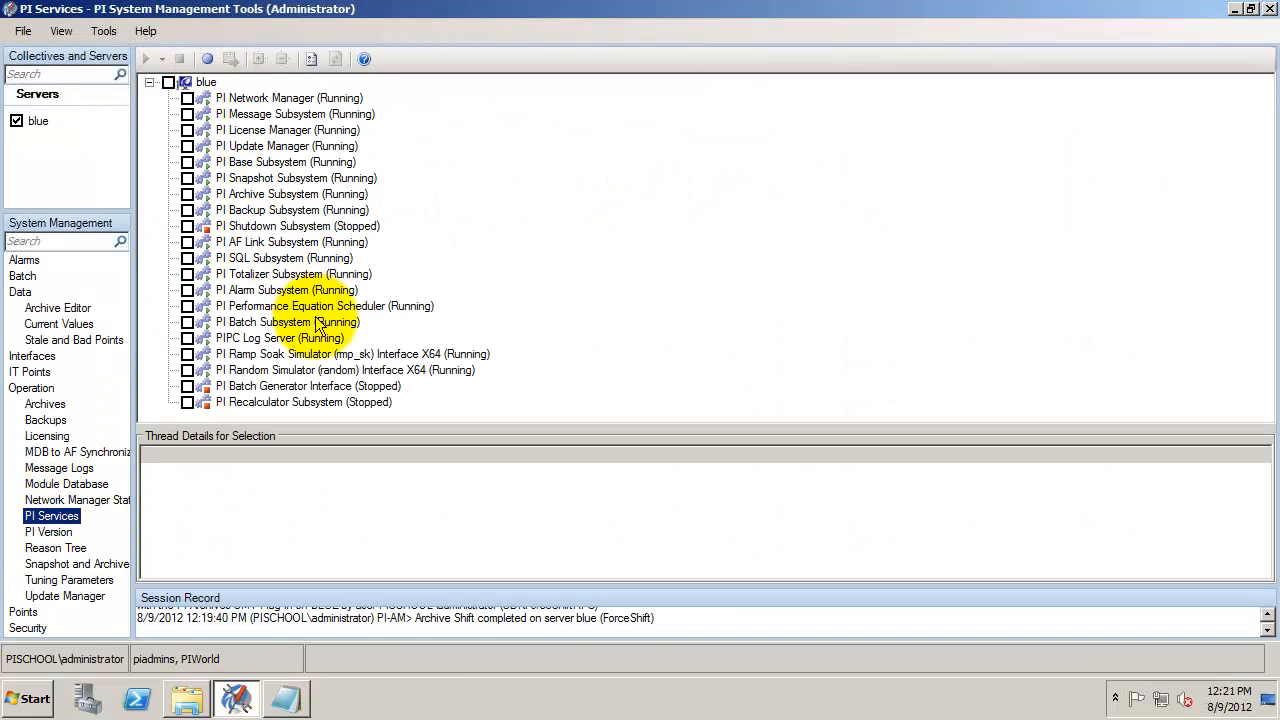
{"action": "left_click", "coordinate": [187, 178]}
{"action": "left_click", "coordinate": [179, 58]}
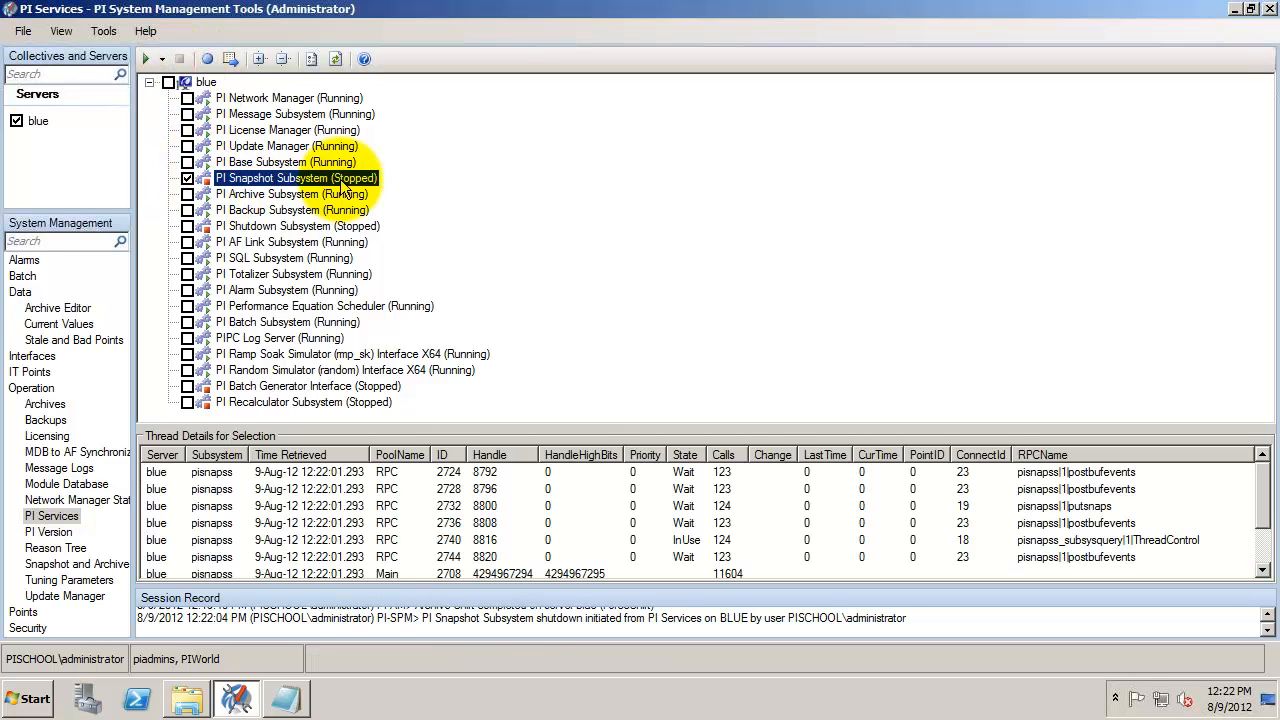
{"action": "left_click", "coordinate": [290, 194]}
{"action": "left_click", "coordinate": [180, 60]}
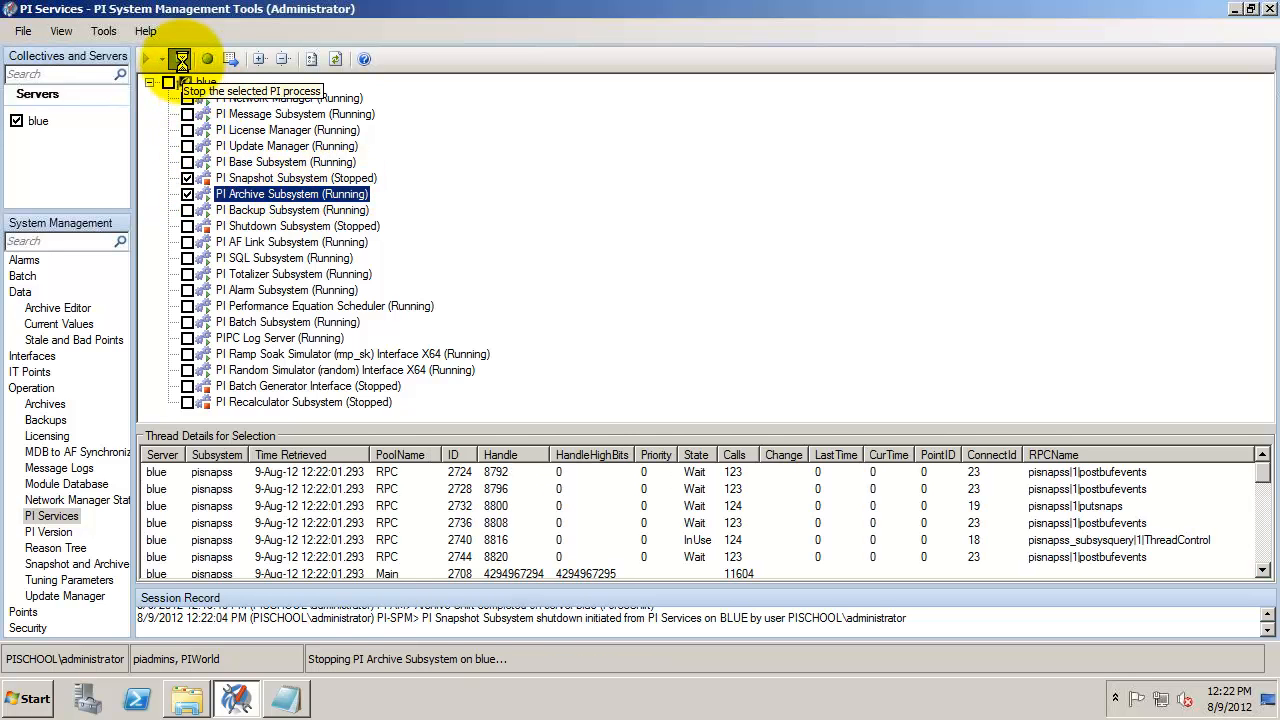
Start the PI Archive Subsystem and PI Snapshot Subsystem again, and check the E:\PIData\que folder in Windows Explorer.
{"action": "left_click", "coordinate": [298, 178]}
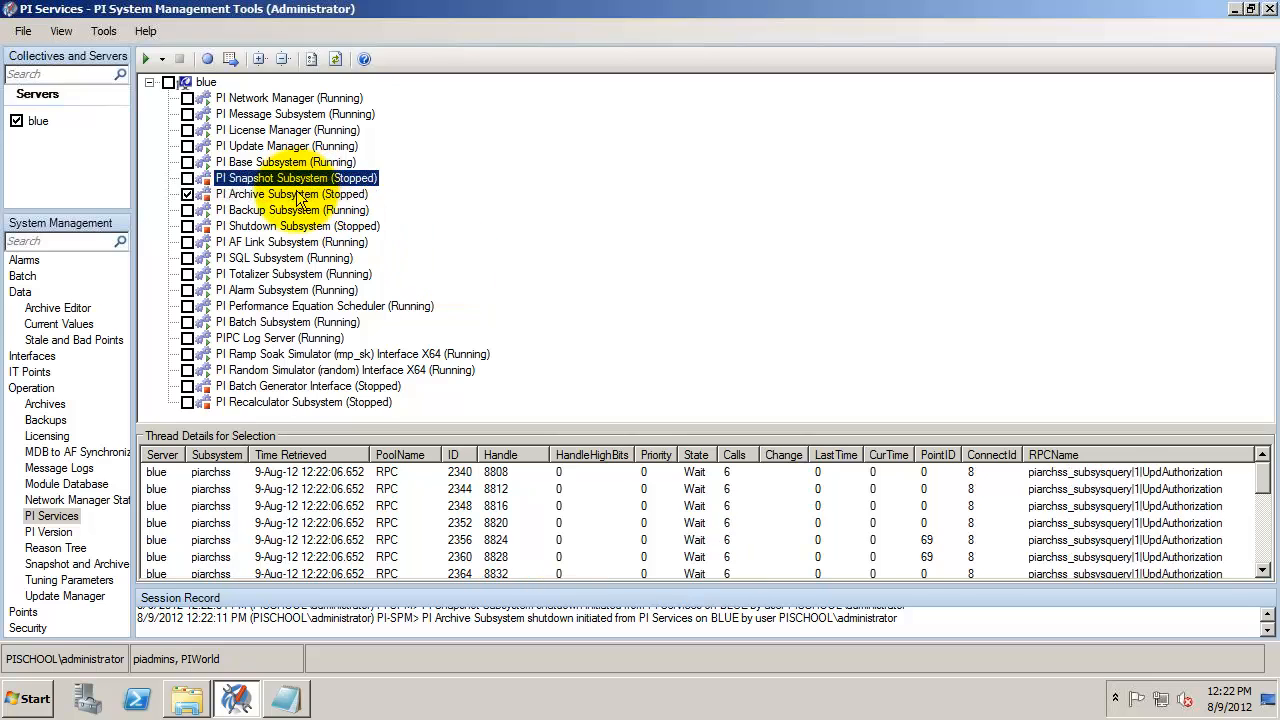
{"action": "left_click", "coordinate": [300, 194]}
{"action": "left_click", "coordinate": [145, 58]}
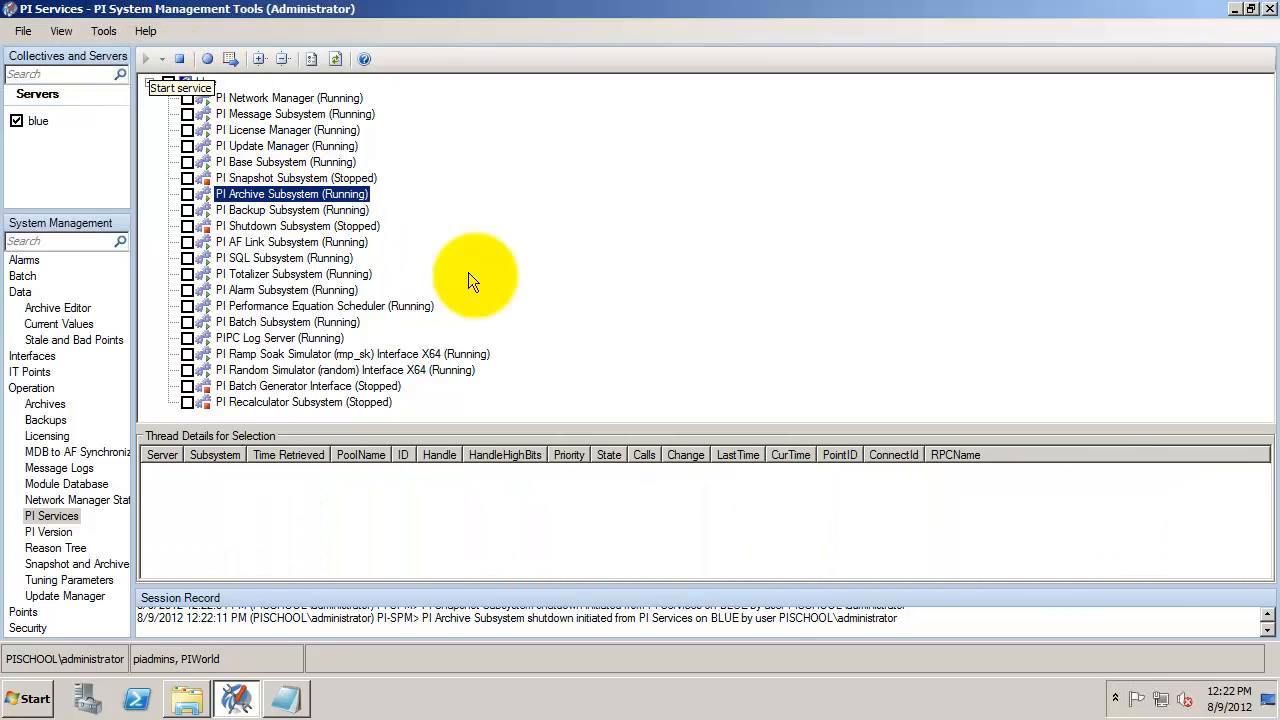
{"action": "left_click", "coordinate": [288, 178]}
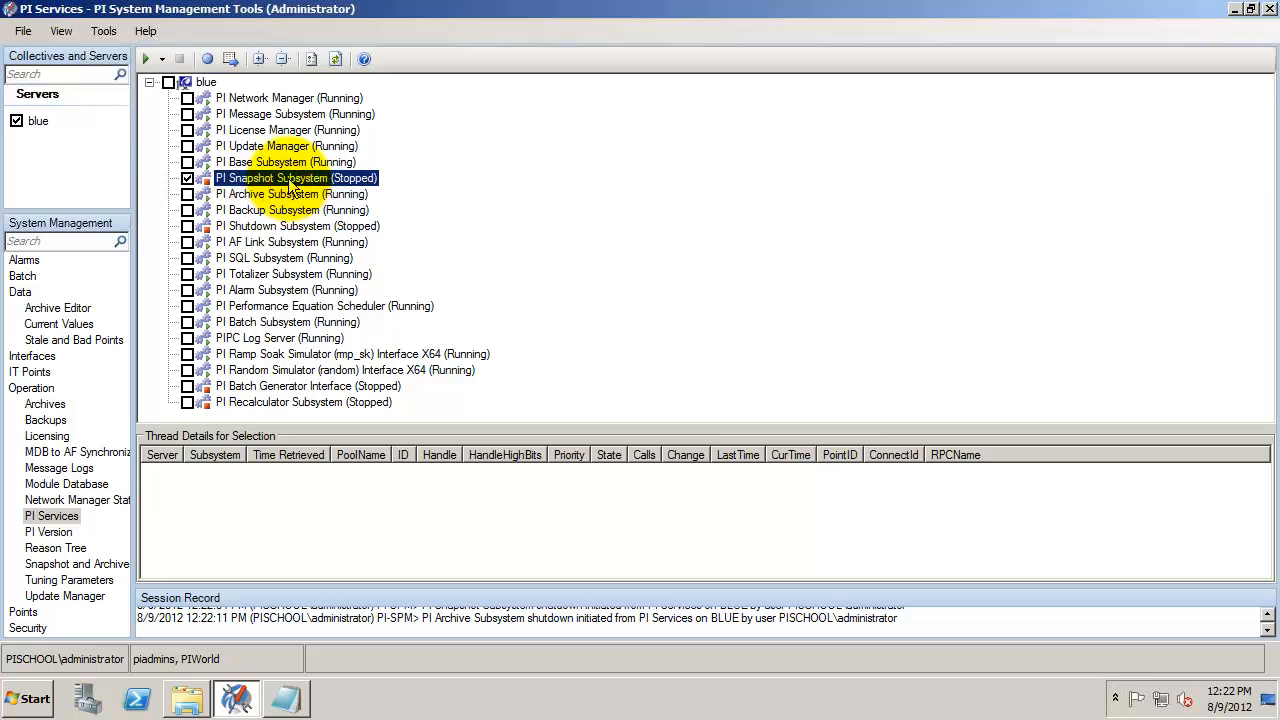
{"action": "left_click", "coordinate": [148, 62]}
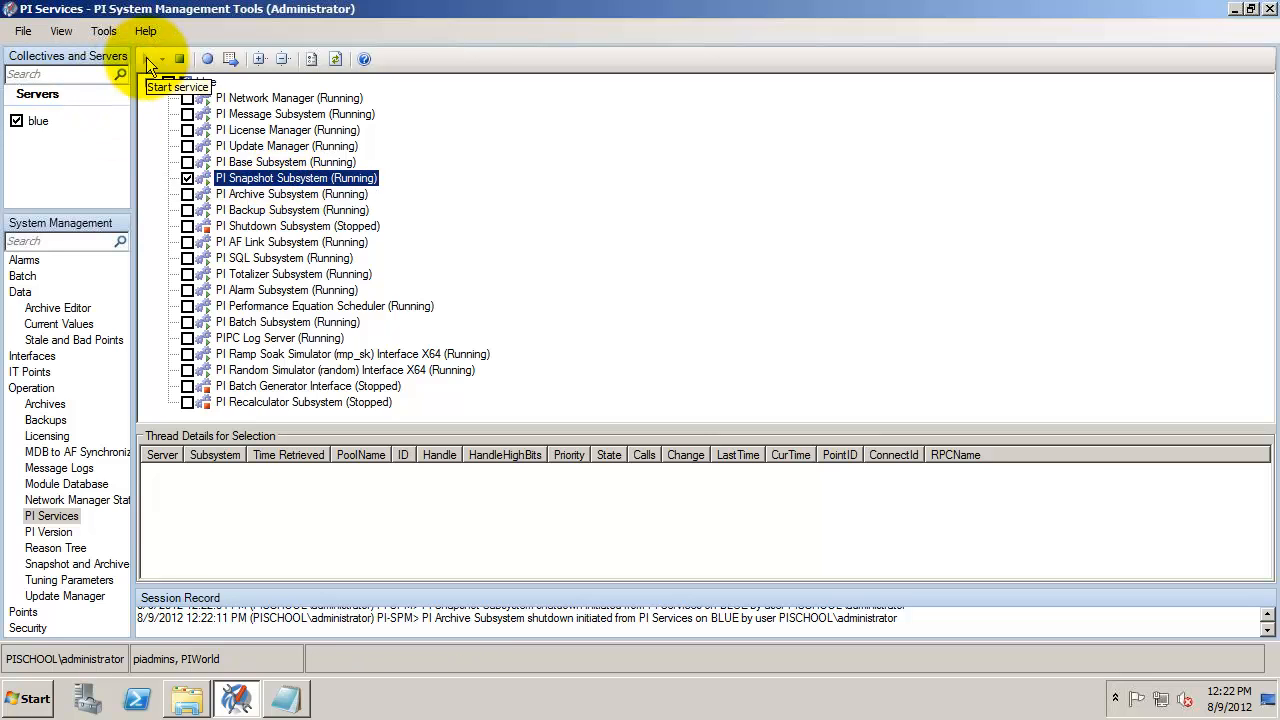
{"action": "left_click", "coordinate": [187, 698]}
{"action": "double_click", "coordinate": [455, 202]}
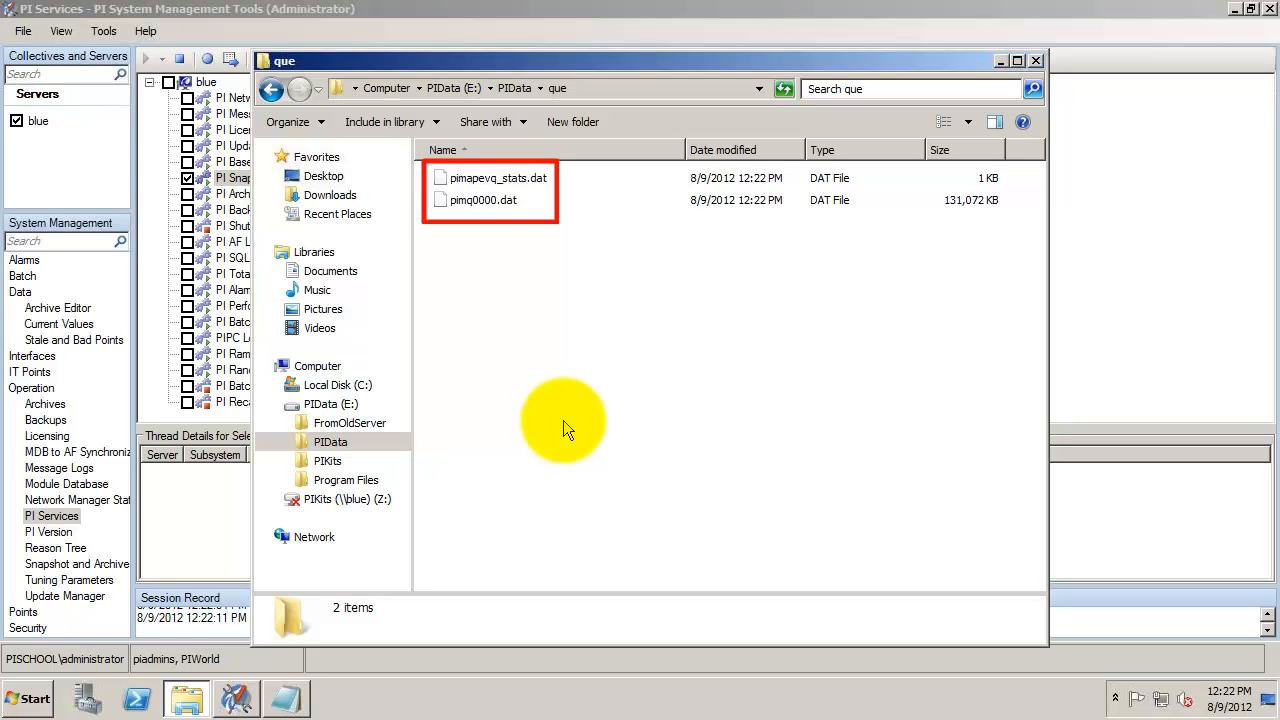
Add the line "Don't forget your backups!" to the Notepad notes.
{"action": "left_click", "coordinate": [295, 660]}
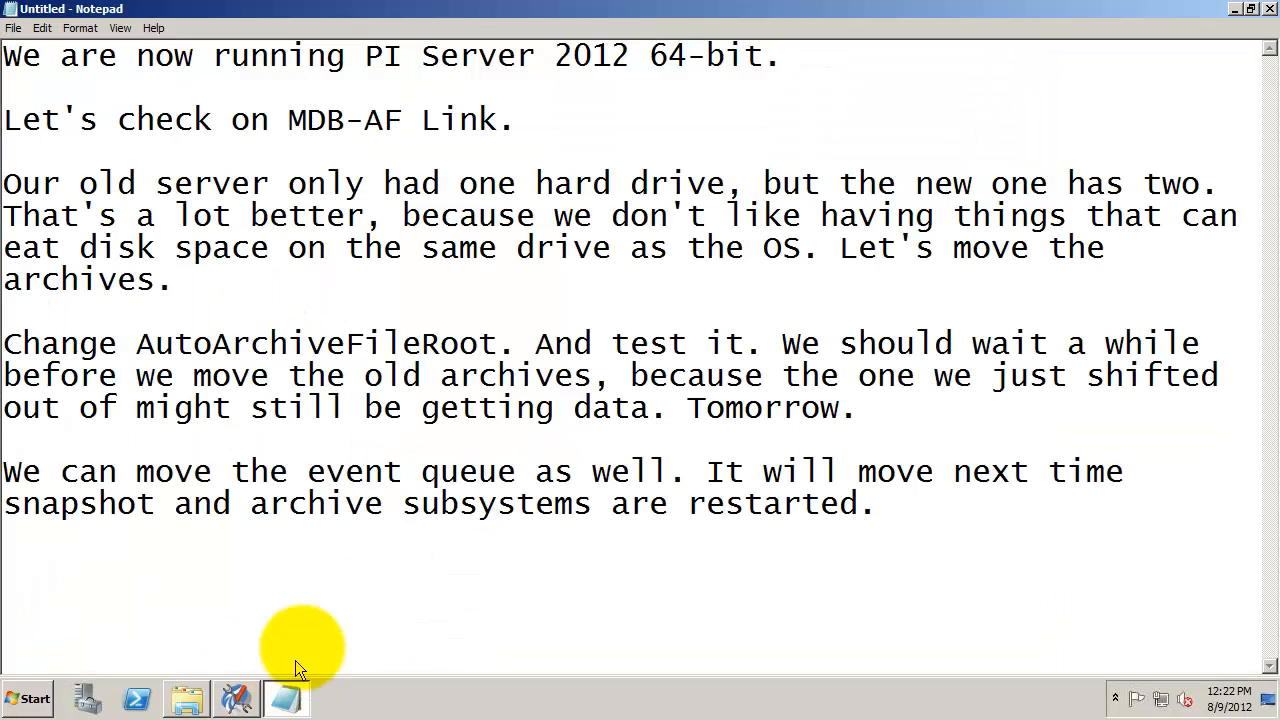
{"action": "type", "text": "Don't forget your backups!"}
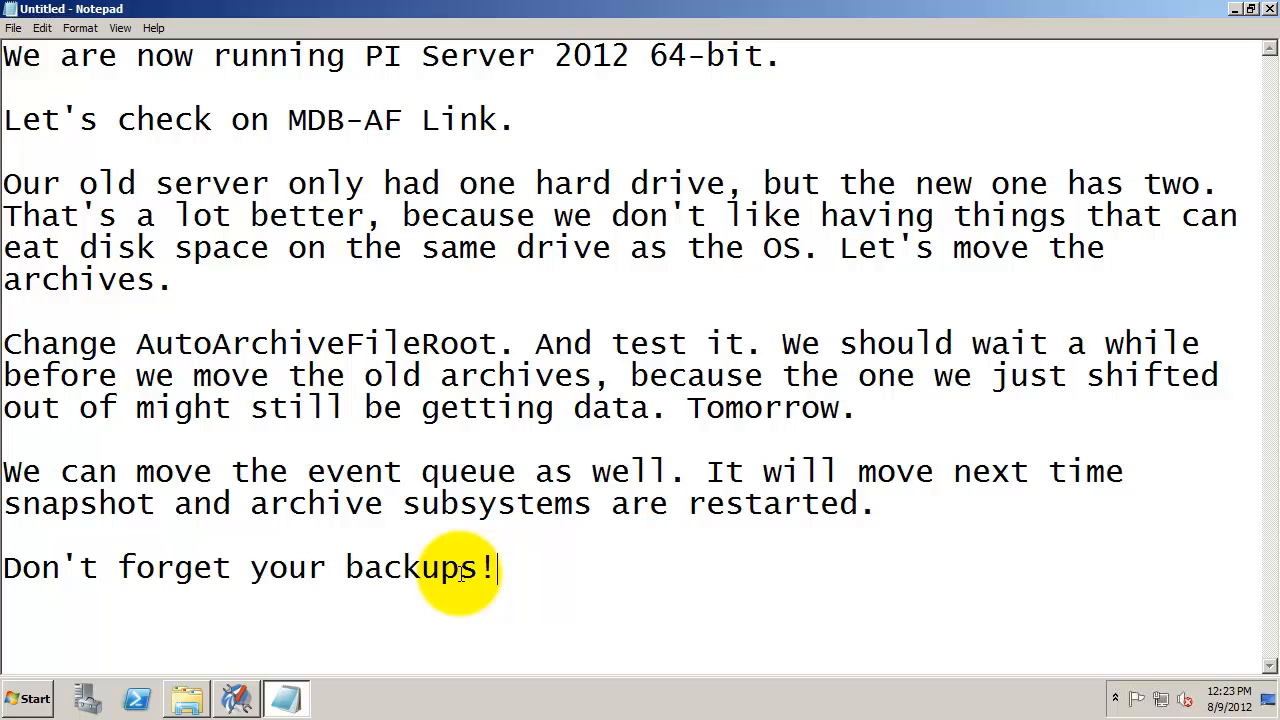
In a Command Prompt, change to "\Program Files"\pi\adm and run pibackup.bat E:\PIData\Backup -install.
{"action": "left_click", "coordinate": [29, 698]}
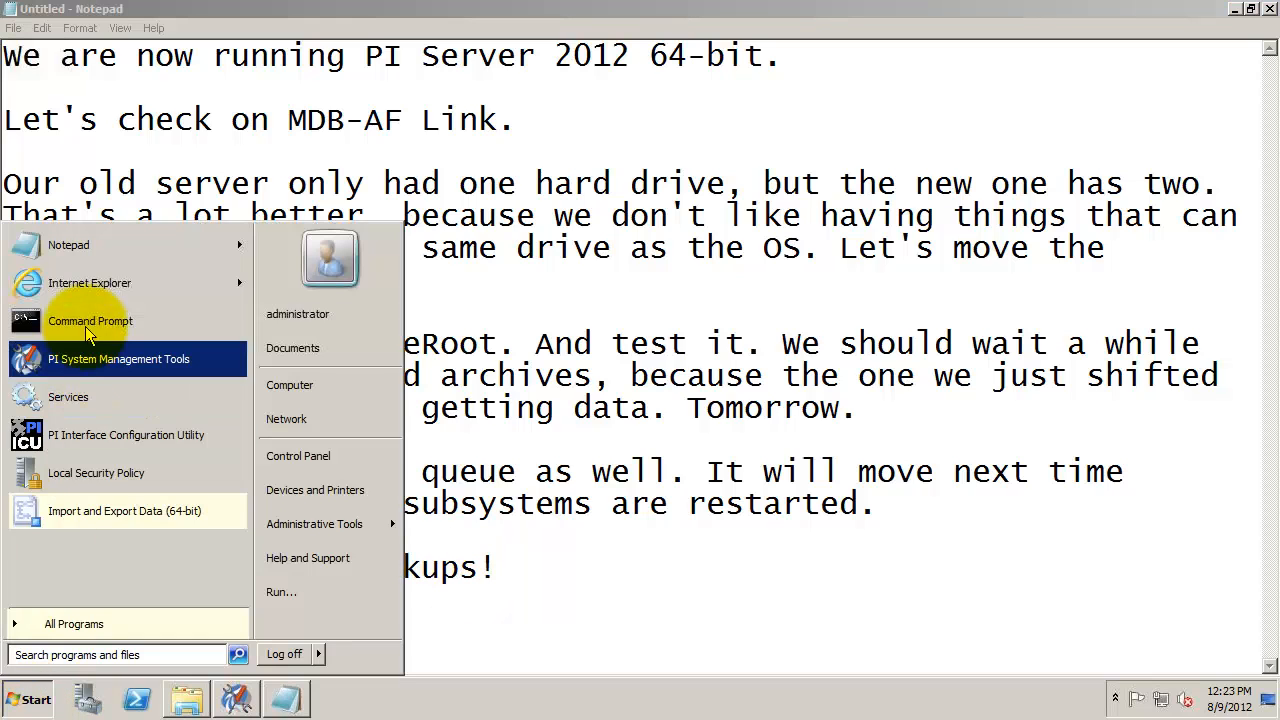
{"action": "left_click", "coordinate": [85, 237]}
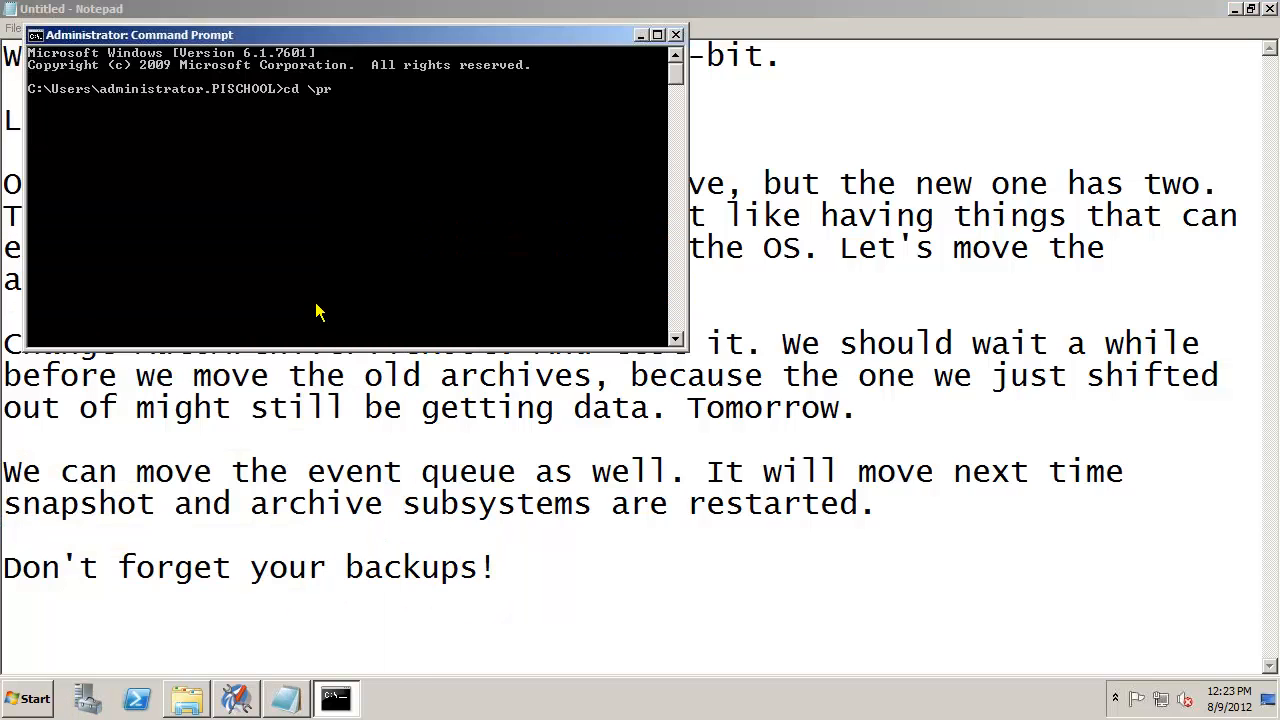
{"action": "key", "text": "Return"}
{"action": "type", "text": "pibackup.b"}
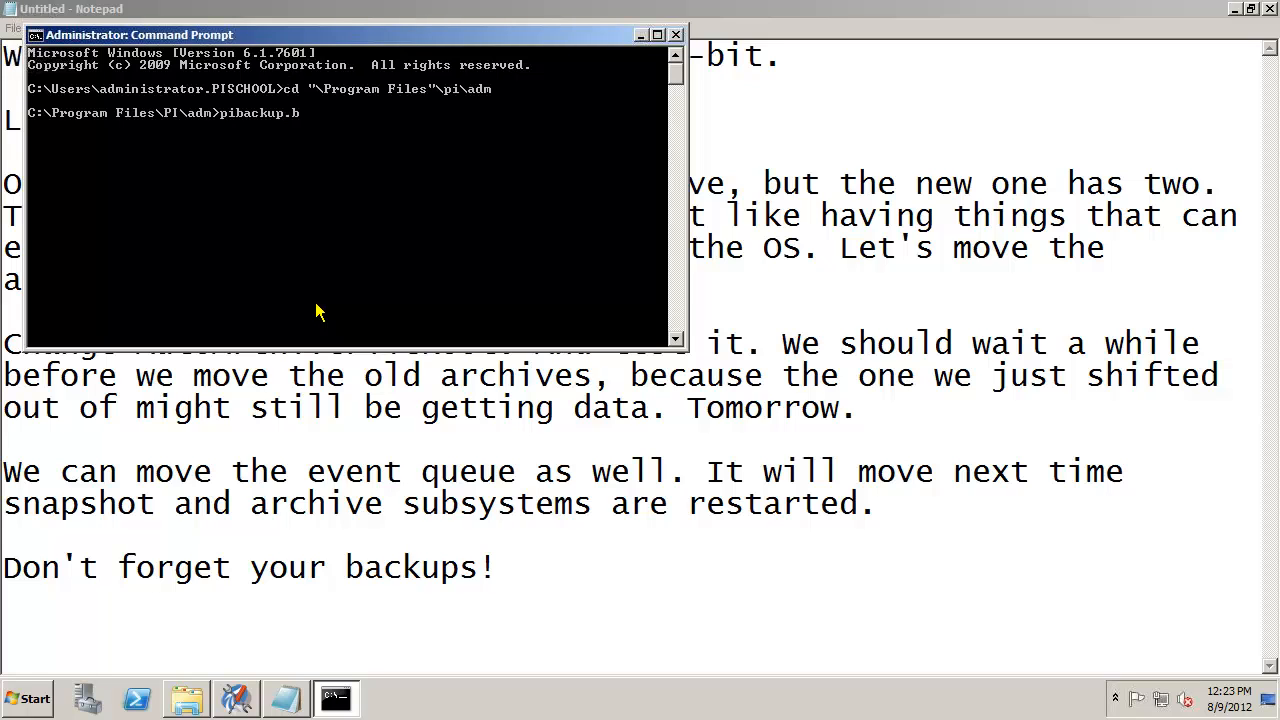
{"action": "type", "text": "at E:\\PIData\\Backup -install"}
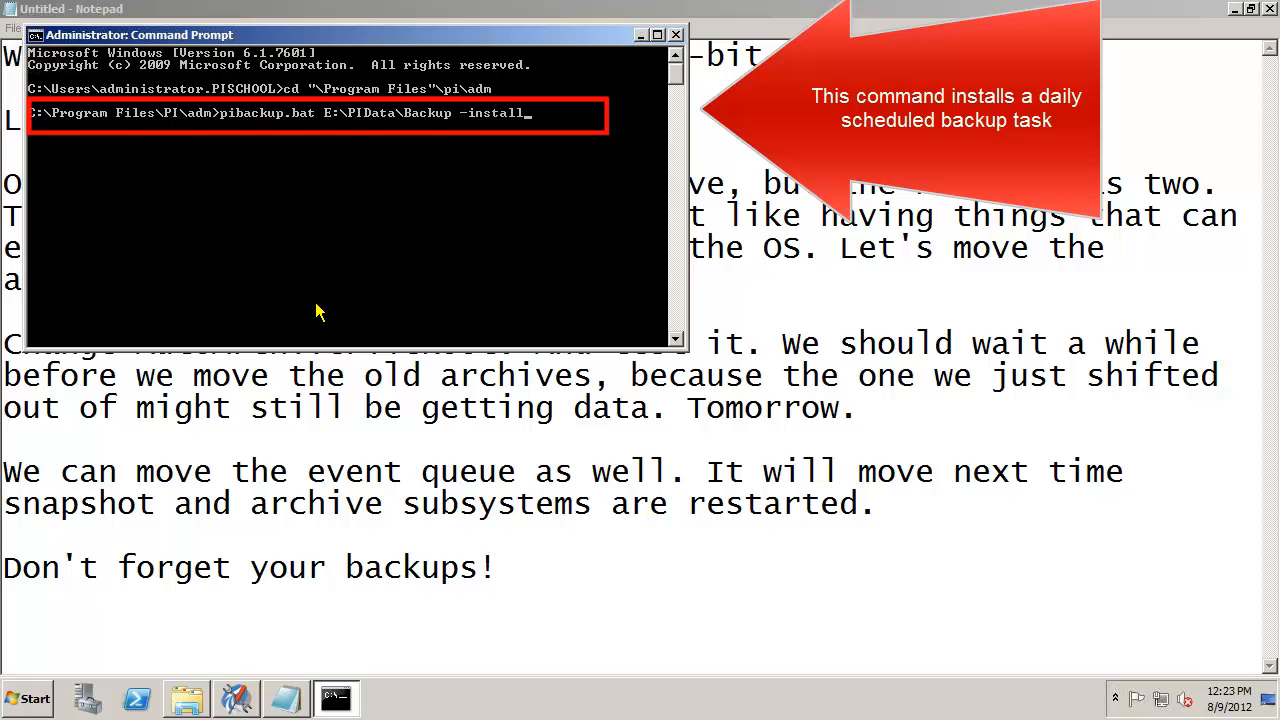
{"action": "key", "text": "Return"}
{"action": "left_click", "coordinate": [33, 700]}
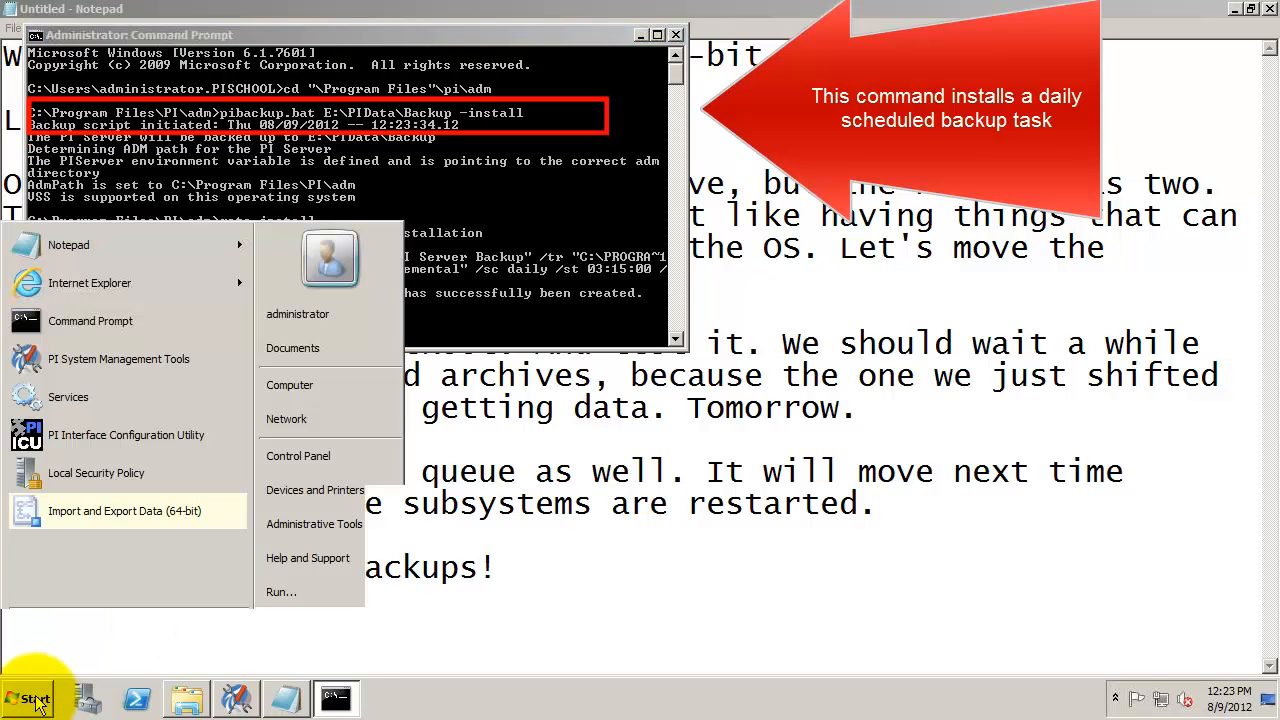
{"action": "left_click", "coordinate": [316, 456]}
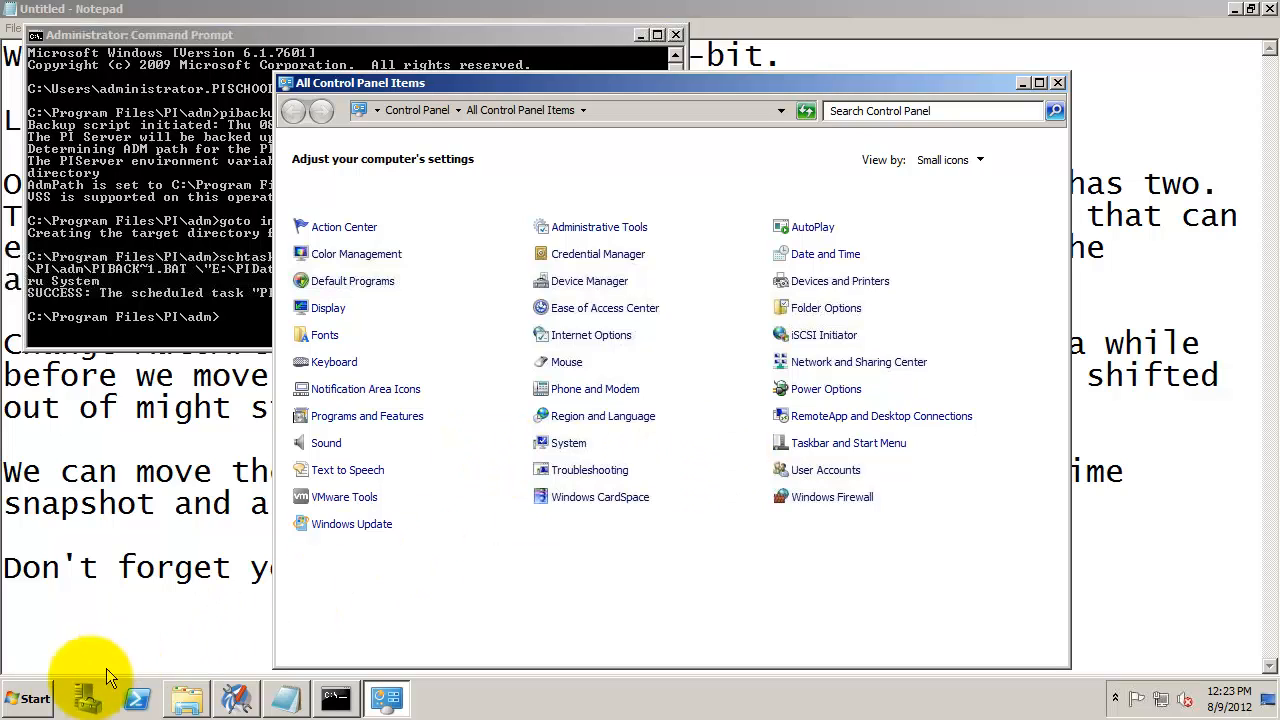
{"action": "left_click", "coordinate": [1058, 82]}
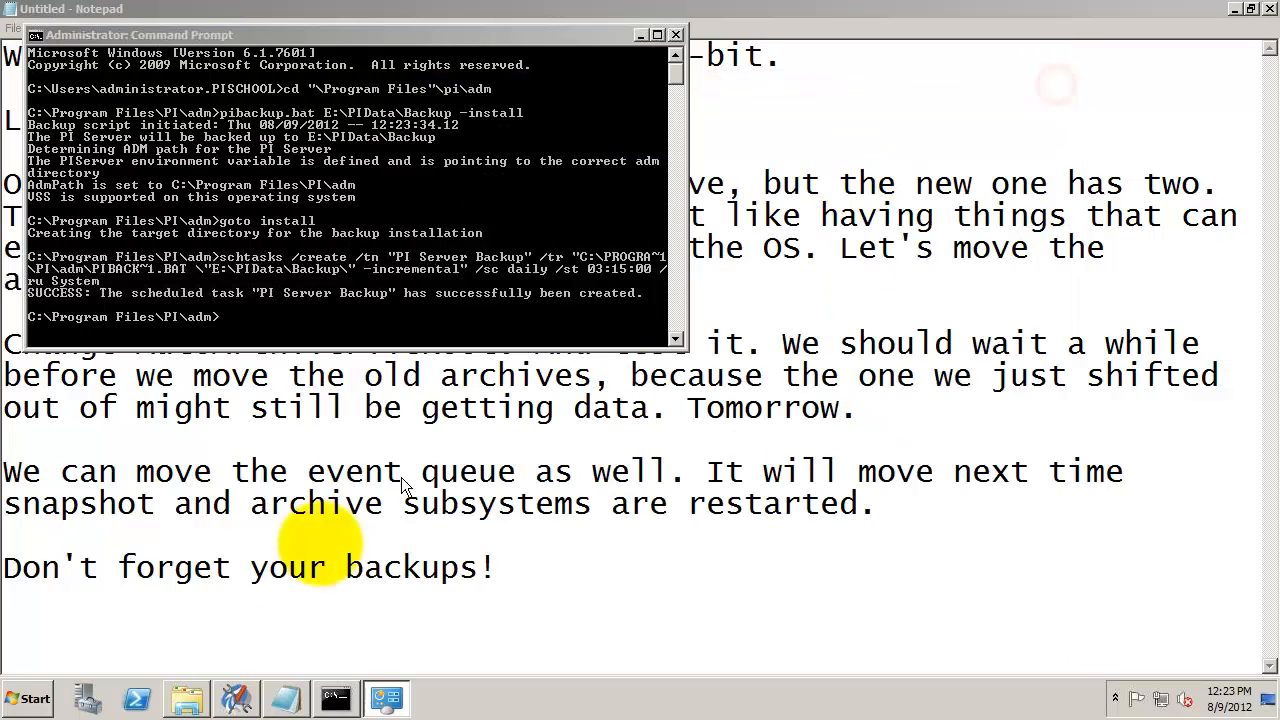
Open Task Scheduler and run the PI Server Backup task from the Task Scheduler Library.
{"action": "left_click", "coordinate": [35, 700]}
{"action": "left_click", "coordinate": [97, 625]}
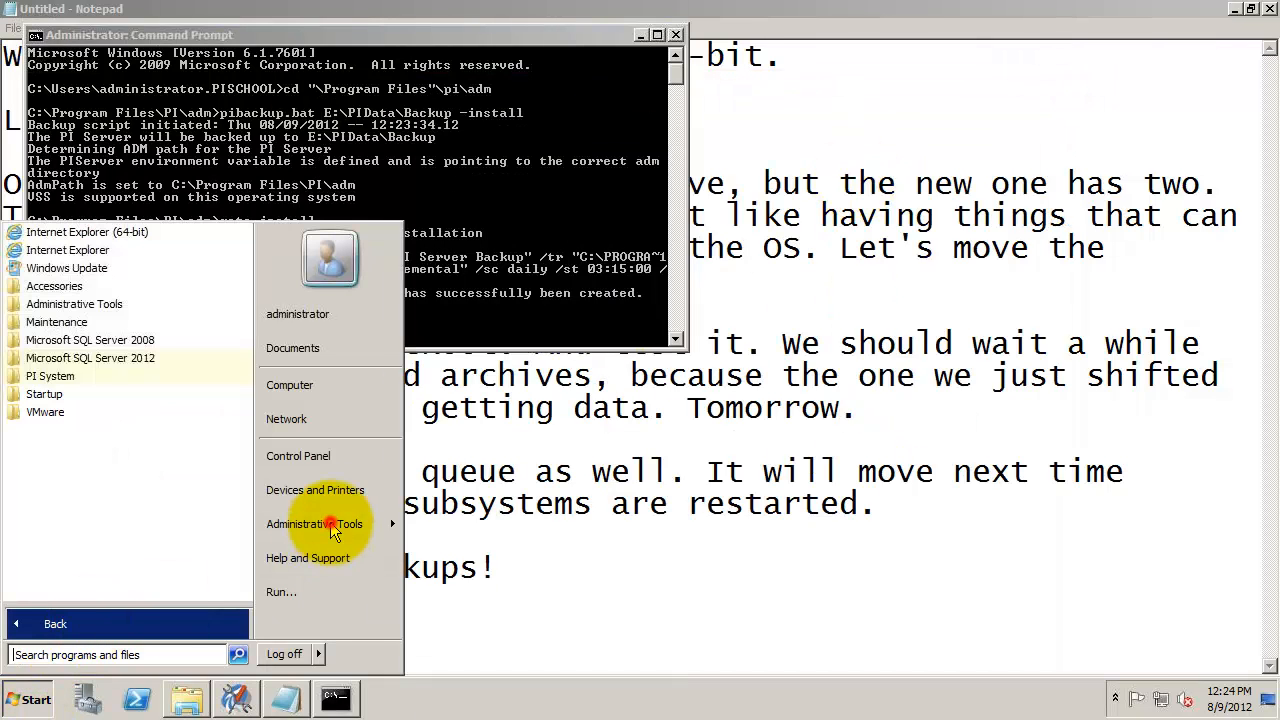
{"action": "mouse_move", "coordinate": [355, 524]}
{"action": "left_click", "coordinate": [466, 451]}
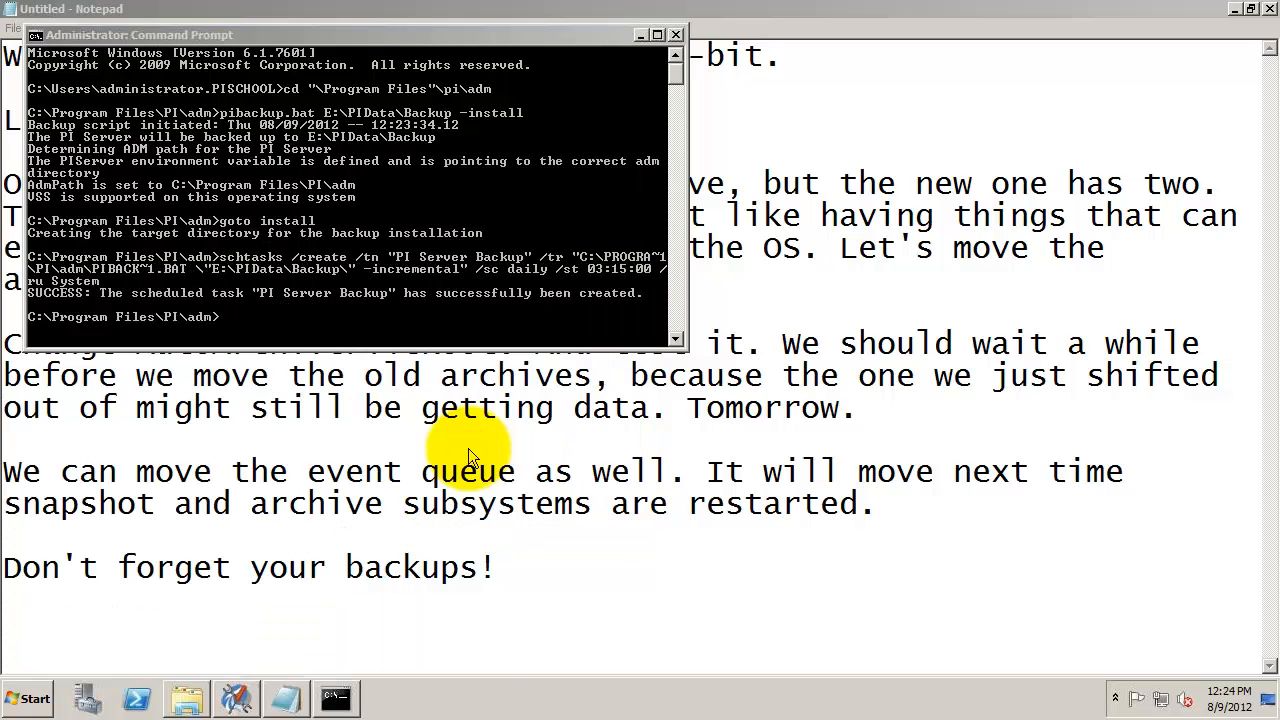
{"action": "left_click", "coordinate": [400, 206]}
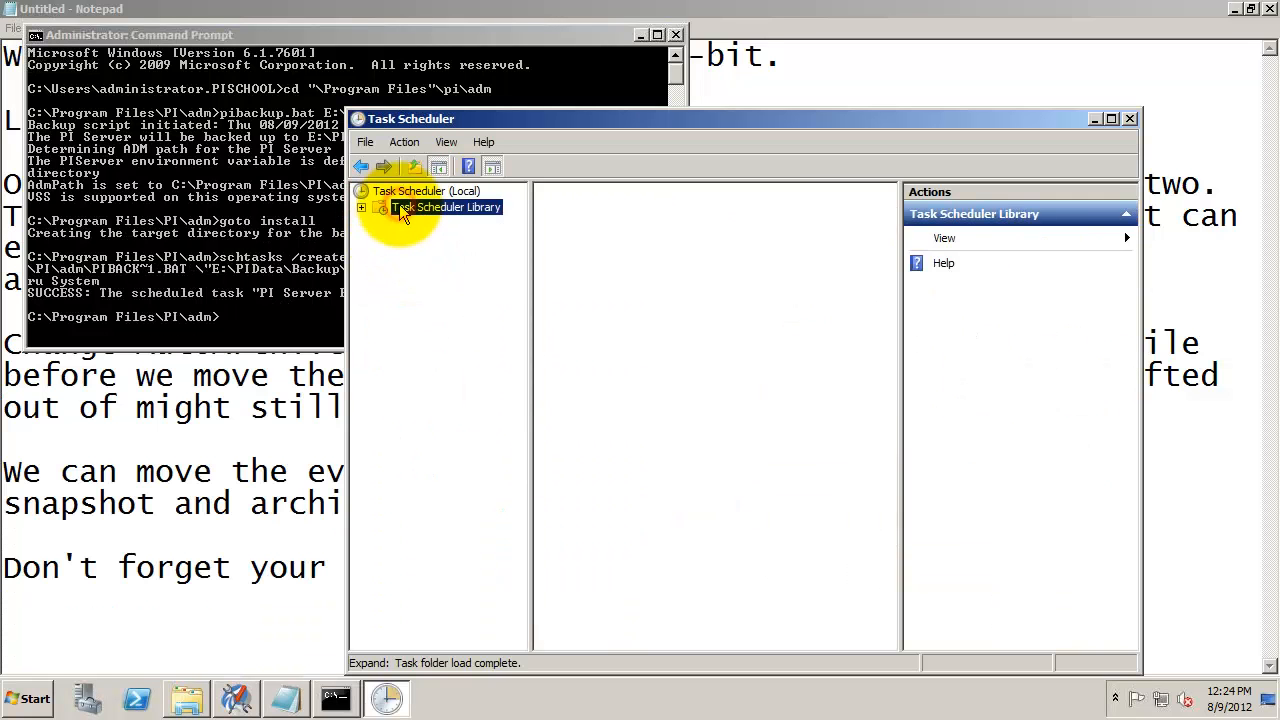
{"action": "left_click", "coordinate": [586, 216]}
{"action": "right_click", "coordinate": [587, 216]}
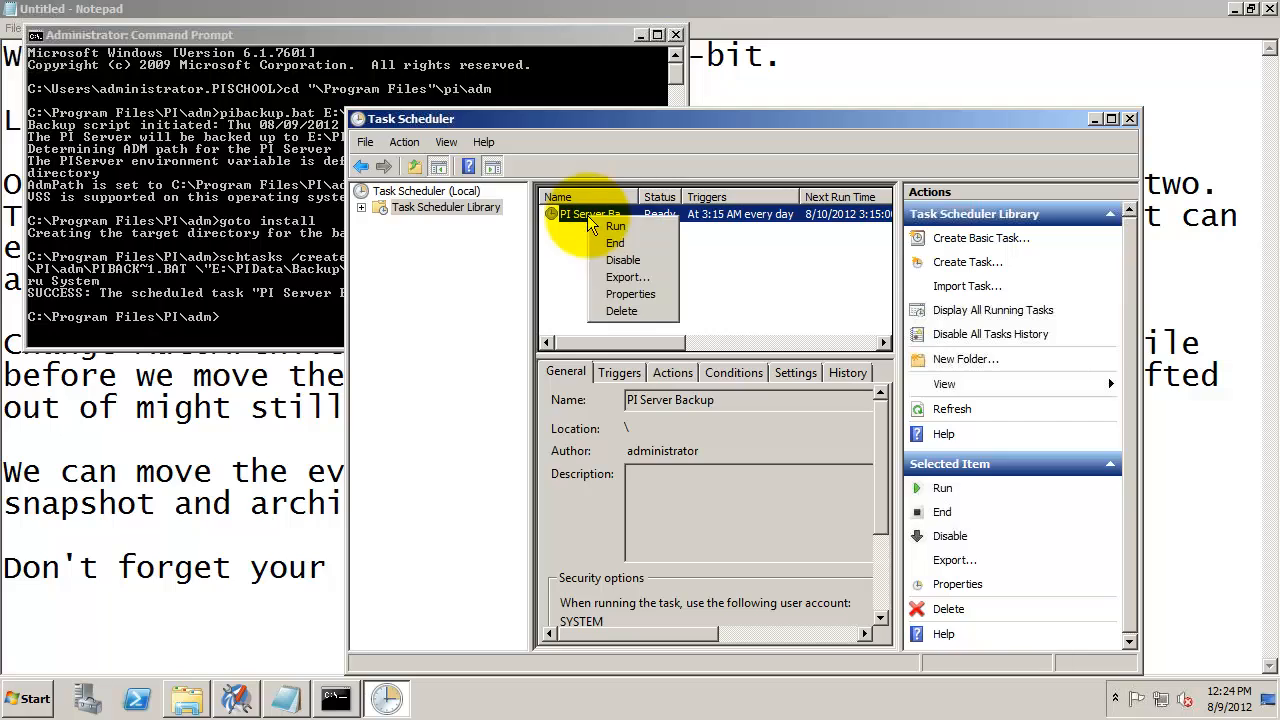
{"action": "left_click", "coordinate": [614, 228]}
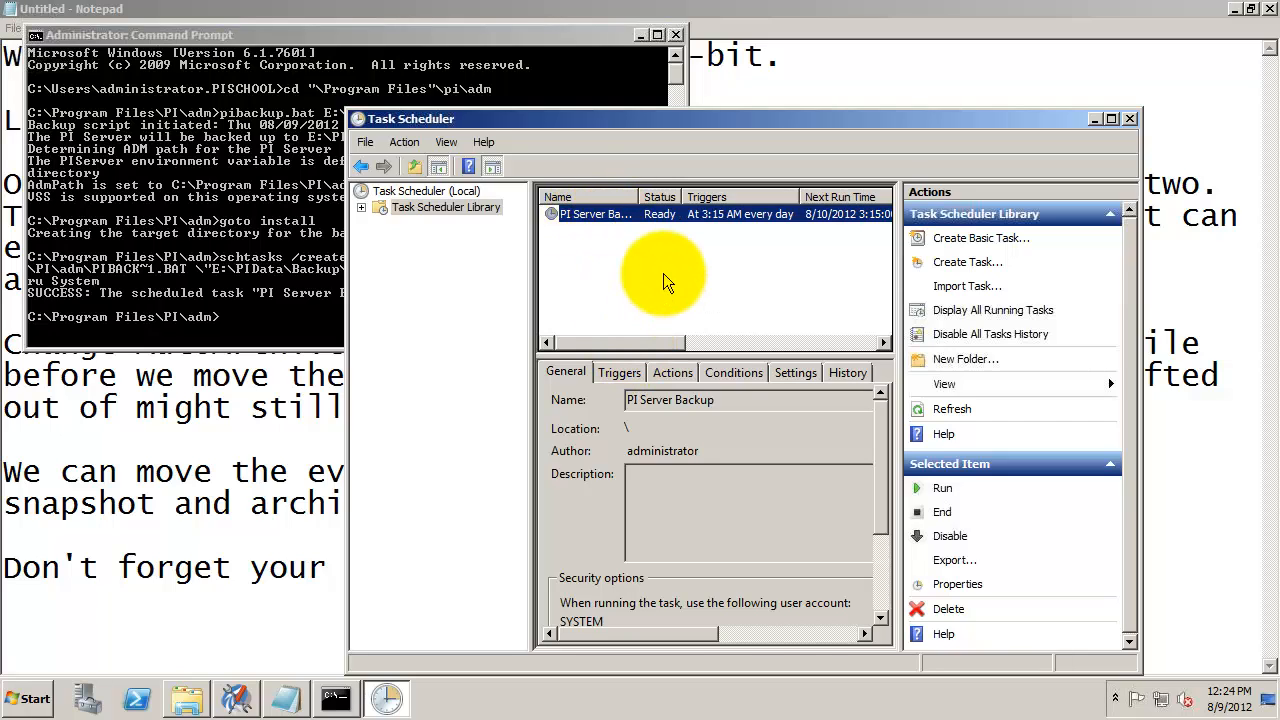
Run piartool -backup -query in the Command Prompt and review the reported backup state from its beginning.
{"action": "left_click", "coordinate": [267, 333]}
{"action": "type", "text": "piartool"}
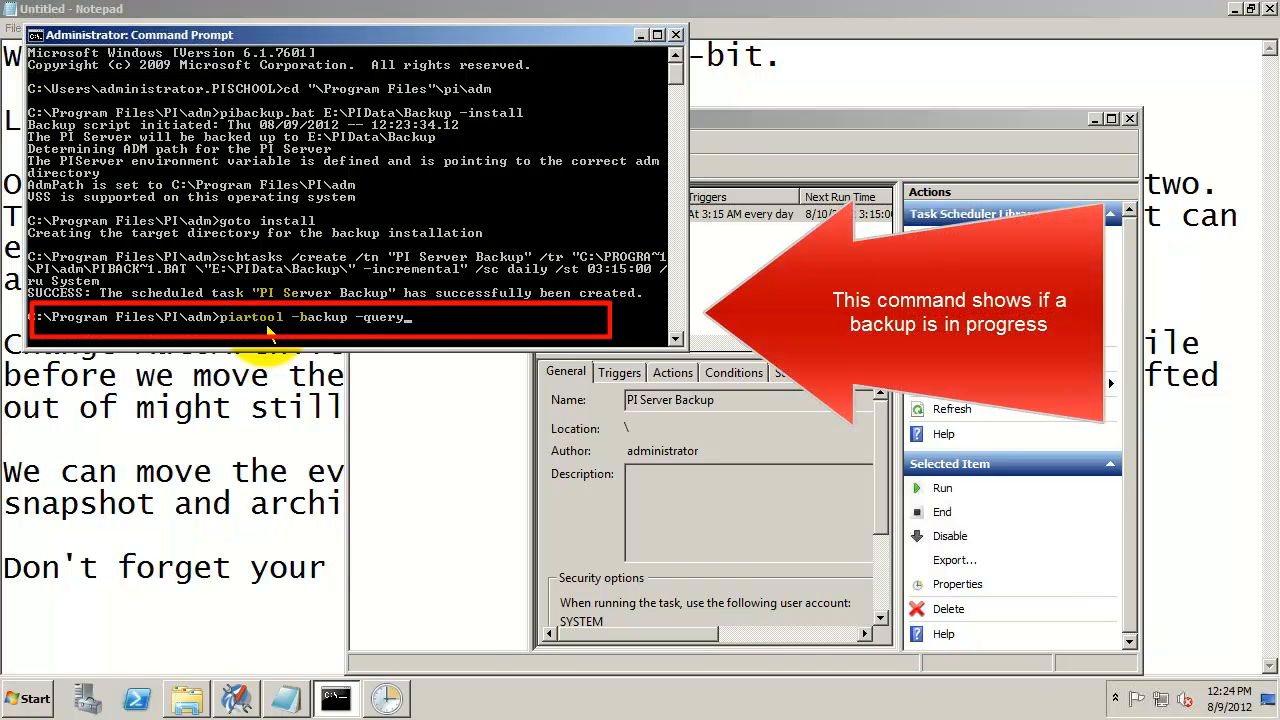
{"action": "type", "text": " -backup -query"}
{"action": "key", "text": "Return"}
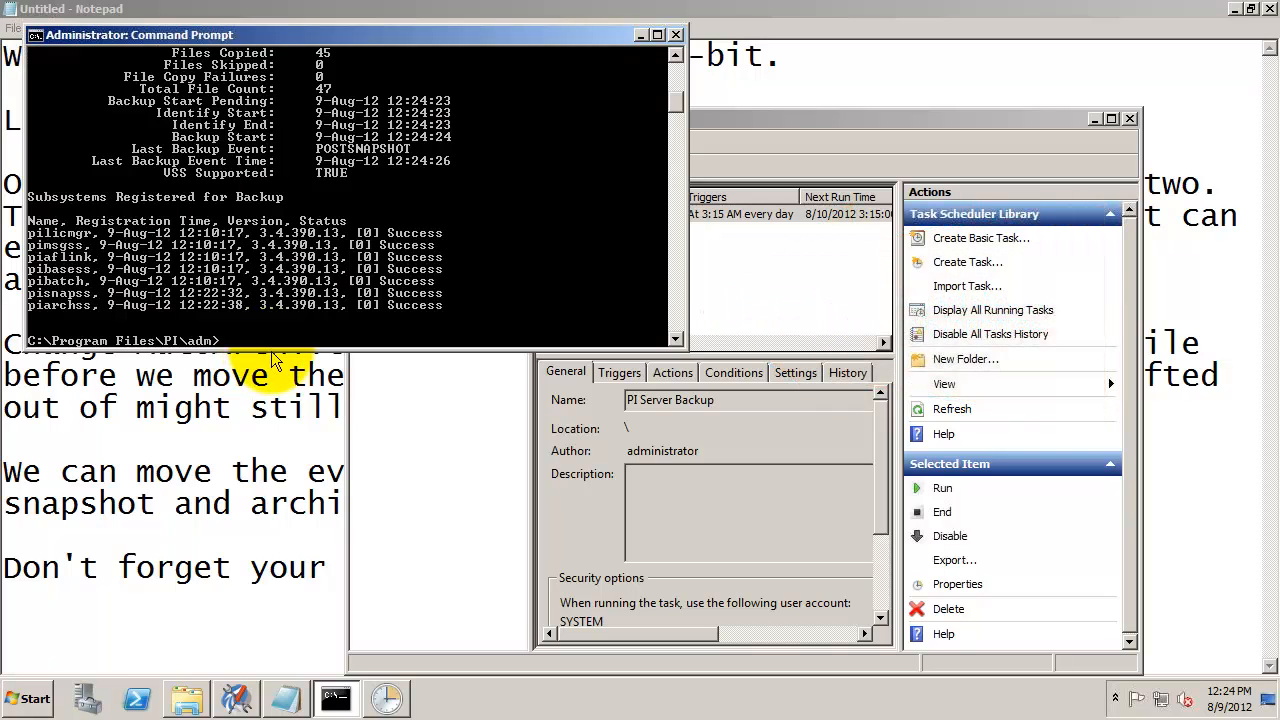
{"action": "left_click_drag", "start_coordinate": [272, 346], "coordinate": [275, 552]}
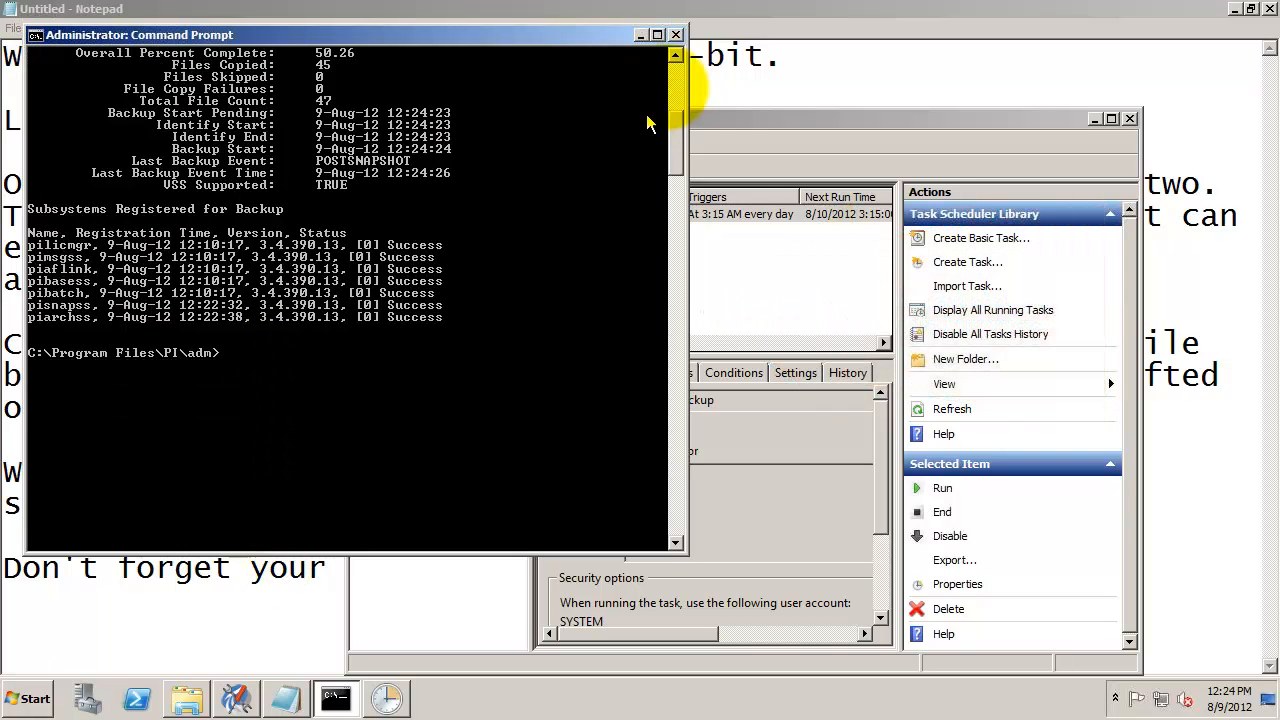
{"action": "left_click", "coordinate": [675, 56]}
{"action": "left_click", "coordinate": [675, 56]}
{"action": "left_click", "coordinate": [675, 56]}
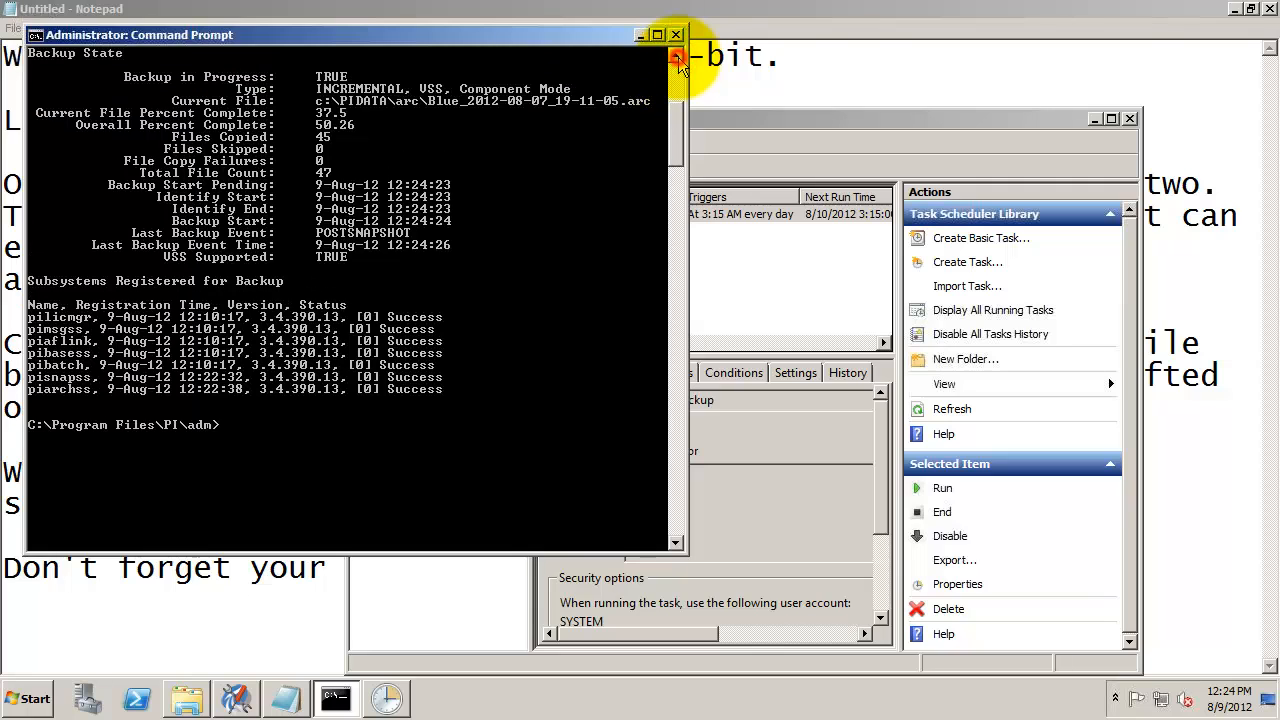
Add the paragraph "We can also clean up the files we brought over from the old server." to the Notepad notes.
{"action": "left_click", "coordinate": [252, 635]}
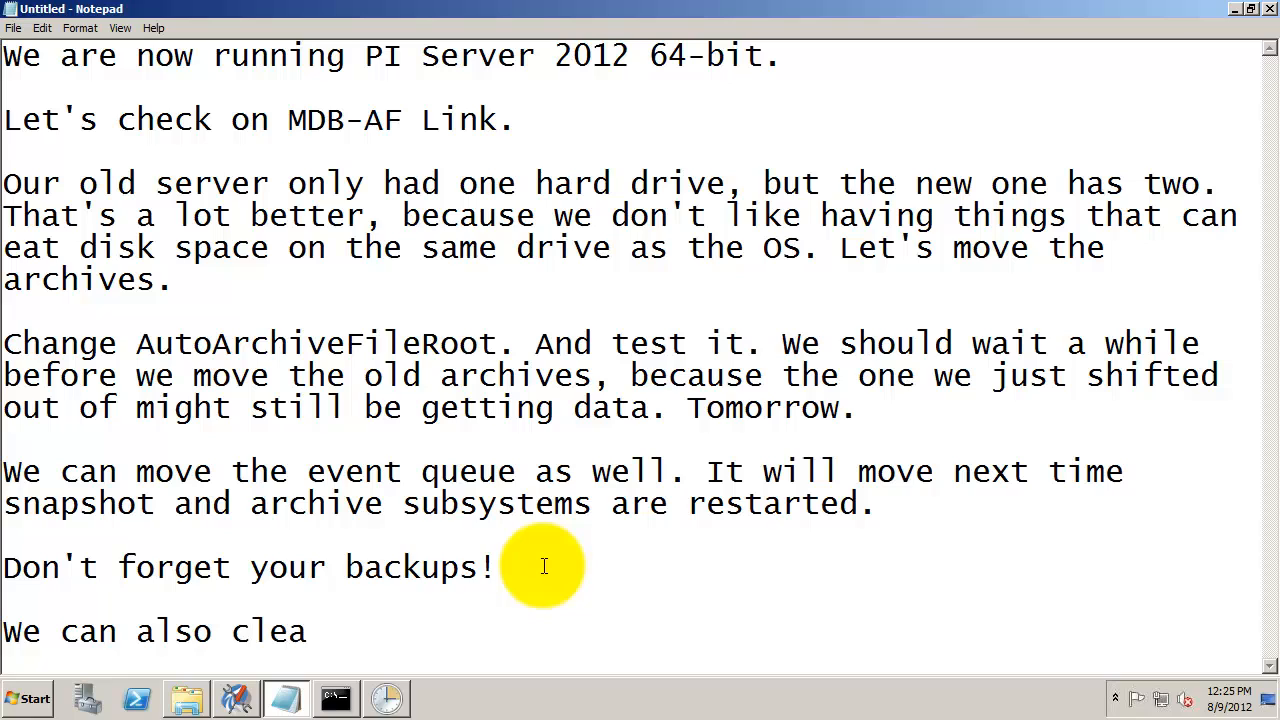
{"action": "type", "text": "files we brought over "}
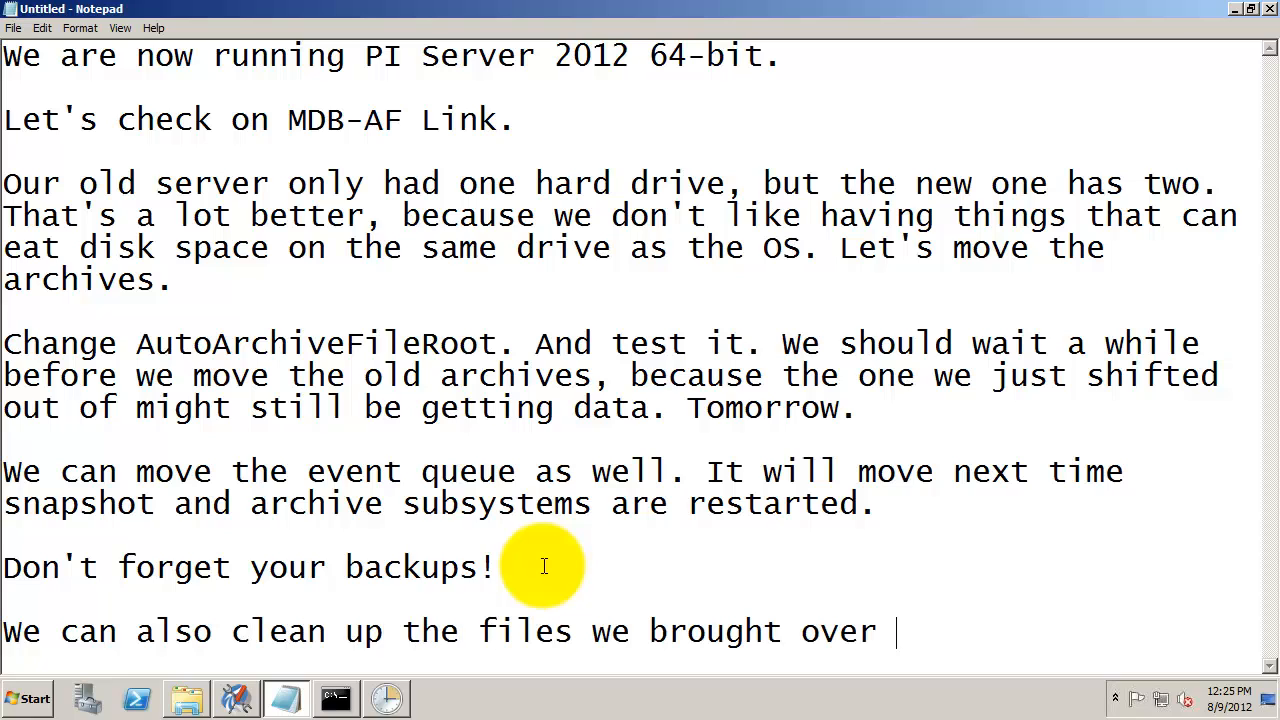
{"action": "type", "text": "from the old server."}
In Windows Explorer, delete the FromOldServer folder from the PIData (E:) drive.
{"action": "left_click", "coordinate": [187, 698]}
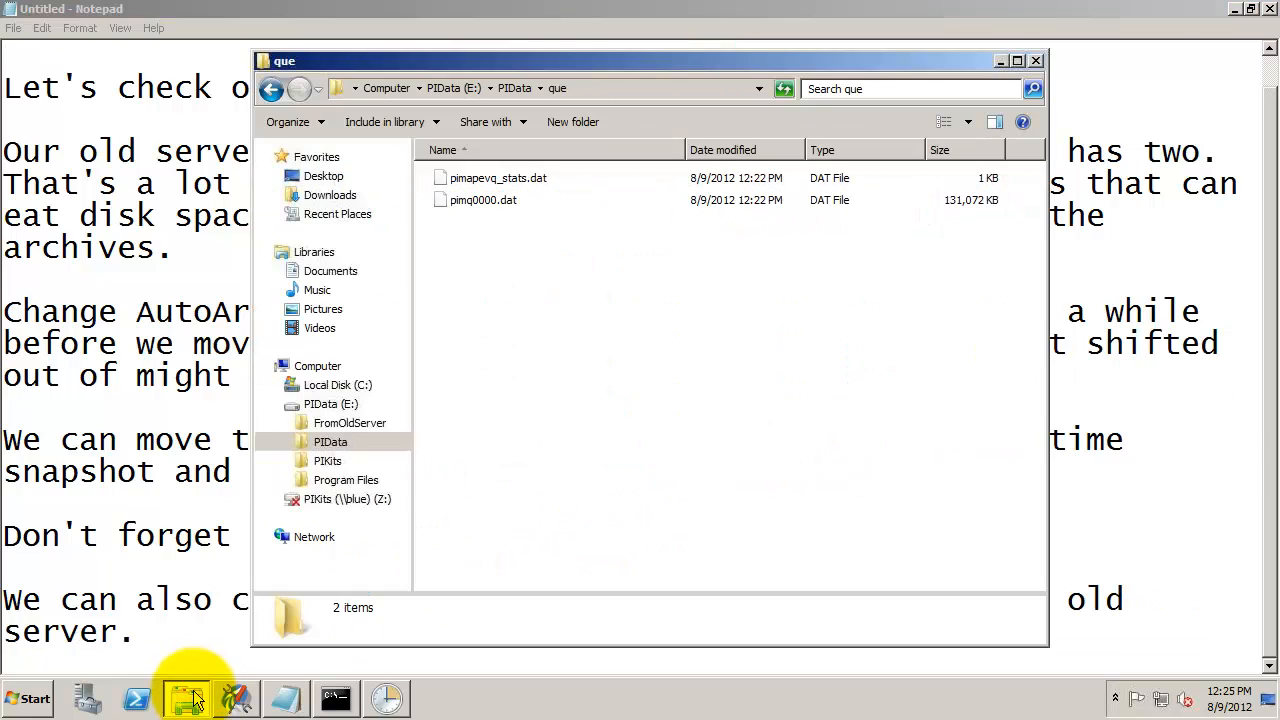
{"action": "left_click", "coordinate": [332, 406]}
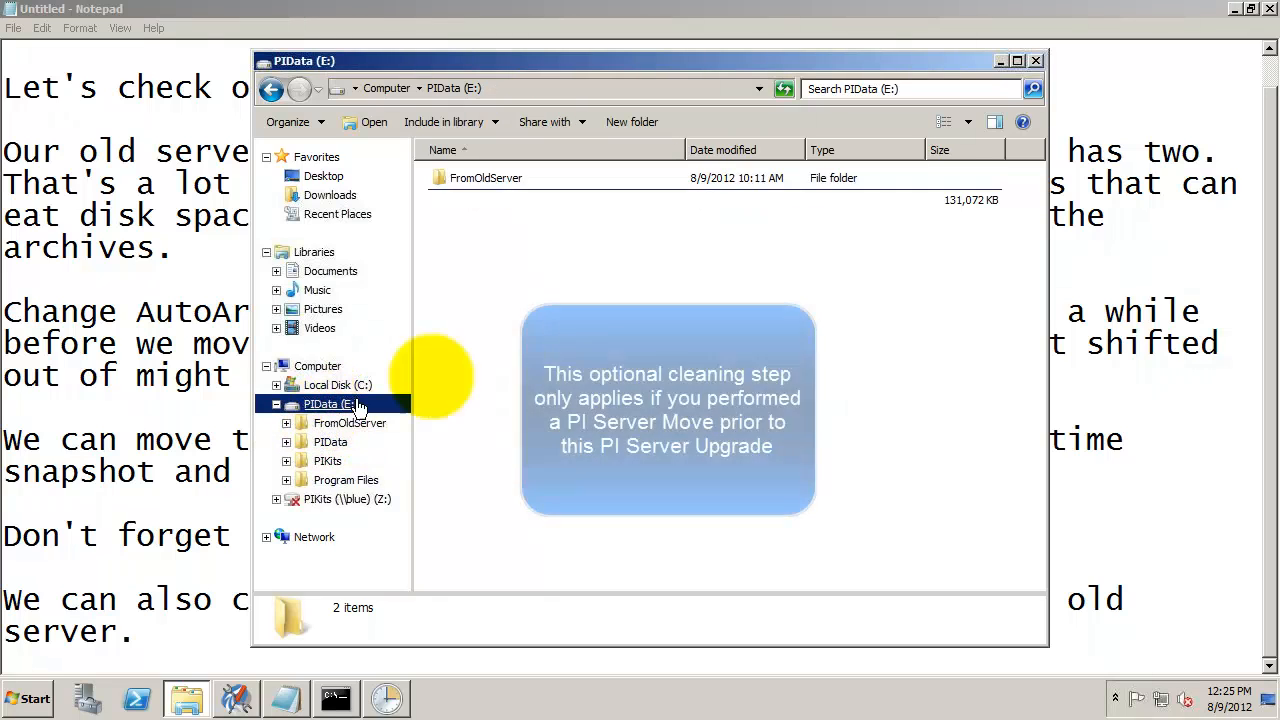
{"action": "left_click", "coordinate": [467, 182]}
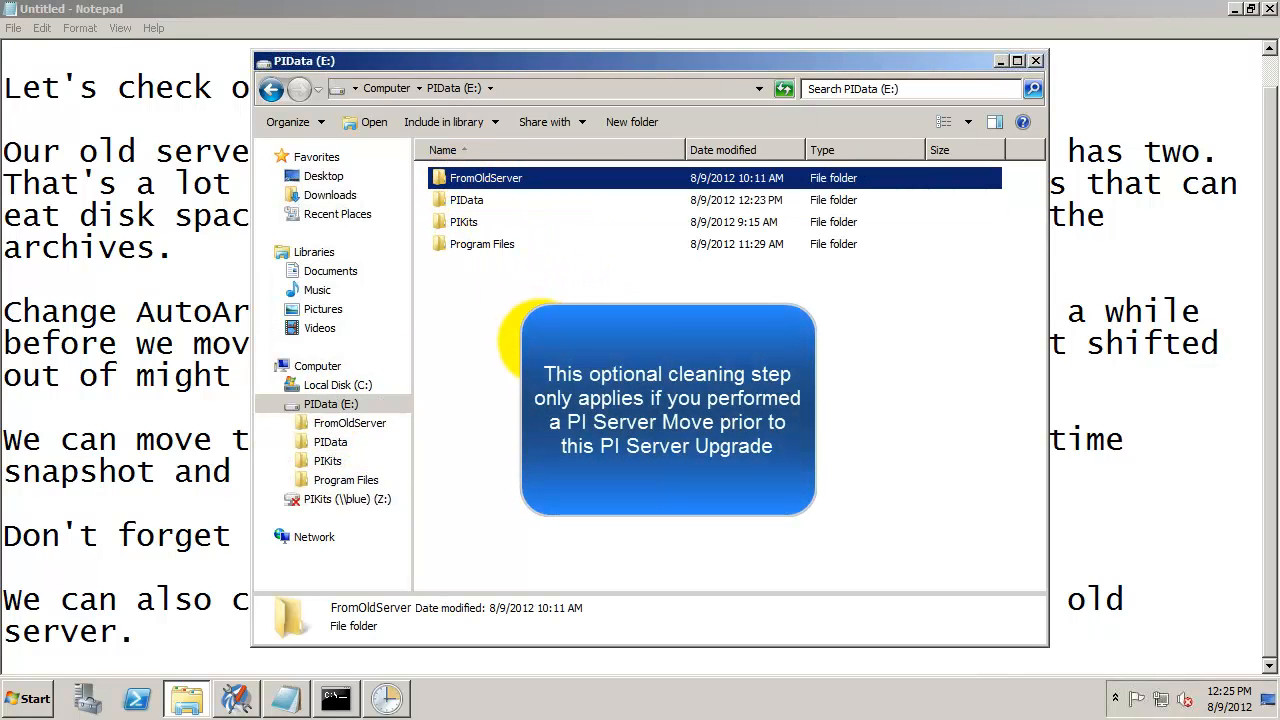
{"action": "key", "text": "Delete"}
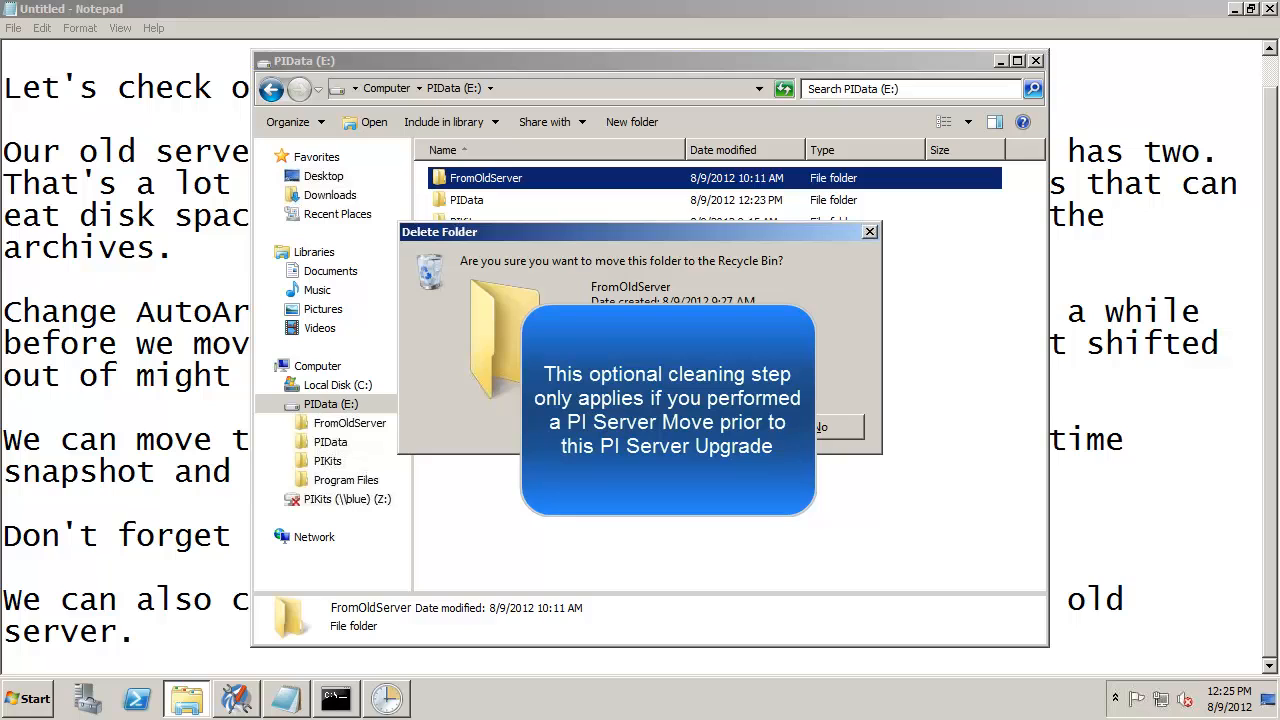
{"action": "left_click", "coordinate": [744, 427]}
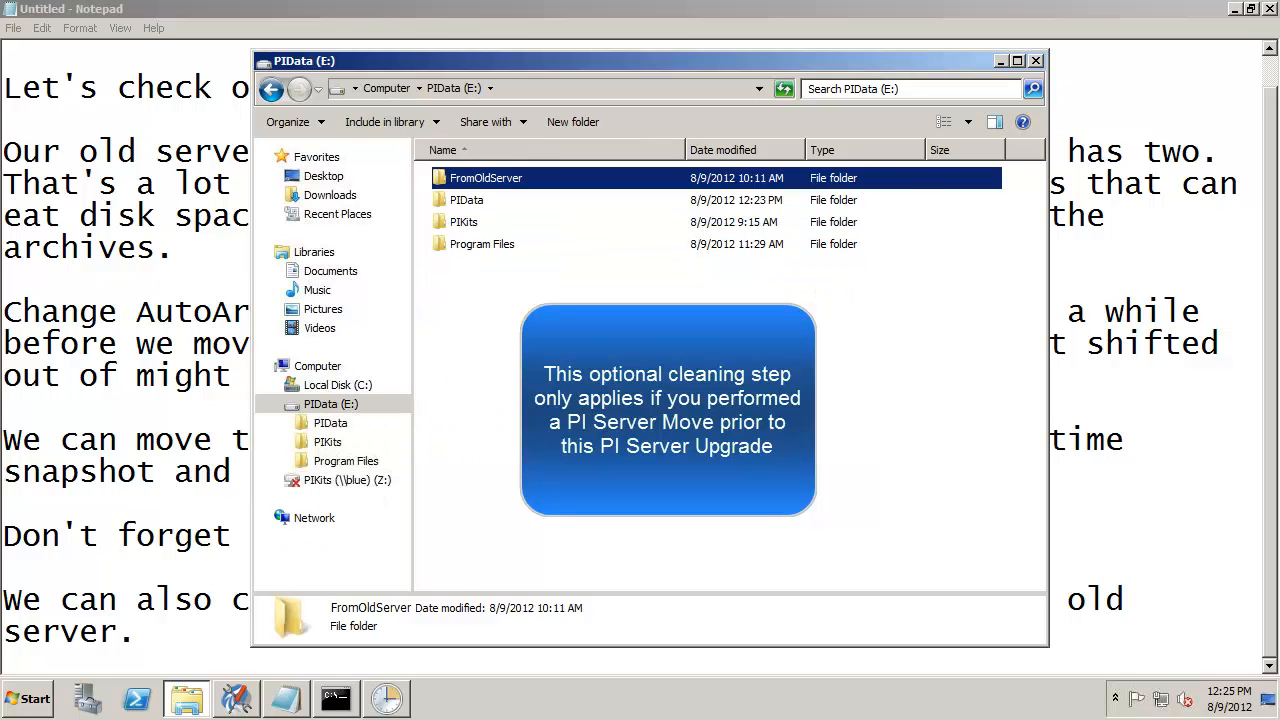
Check the contents of E:\PIData\Backup, and query the backup state again with piartool -backup -query in the Command Prompt.
{"action": "left_click", "coordinate": [286, 424]}
{"action": "left_click", "coordinate": [340, 461]}
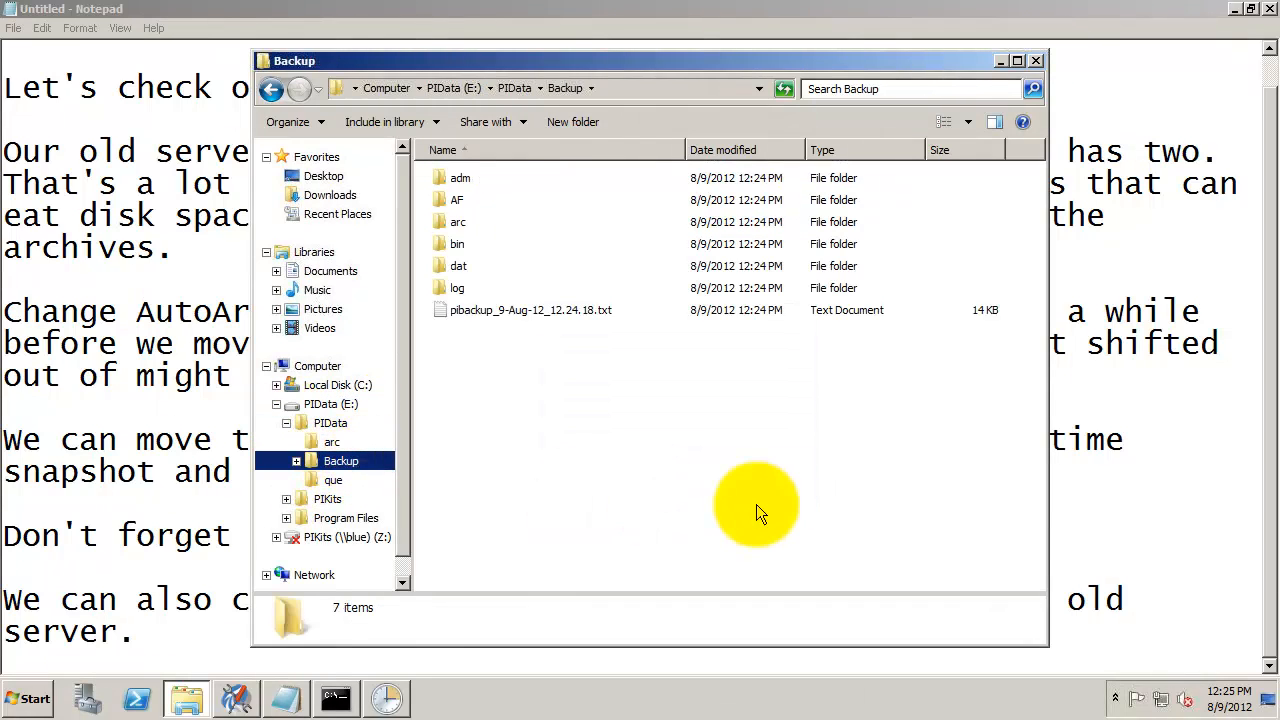
{"action": "left_click", "coordinate": [336, 698]}
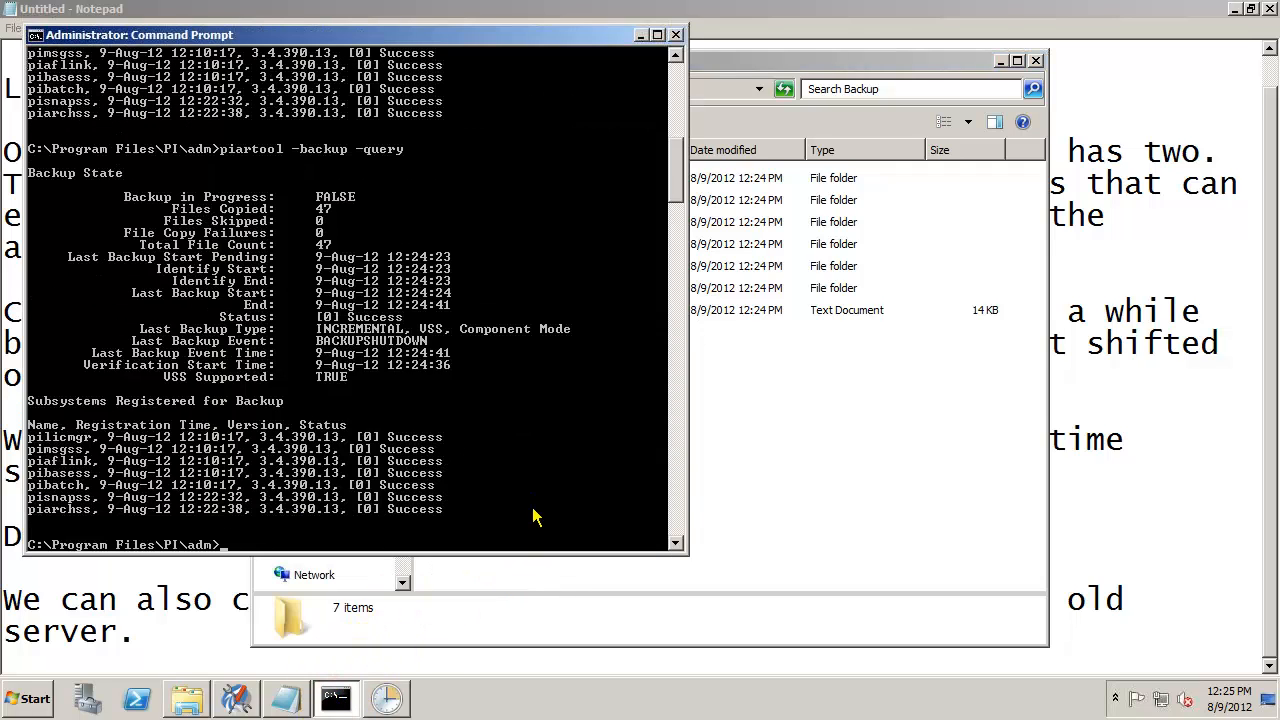
Read the backup log pibackup_9-Aug-12_12.24.18.txt through to its end, and check the files in the Backup\AF folder.
{"action": "left_click", "coordinate": [840, 414]}
{"action": "double_click", "coordinate": [502, 311]}
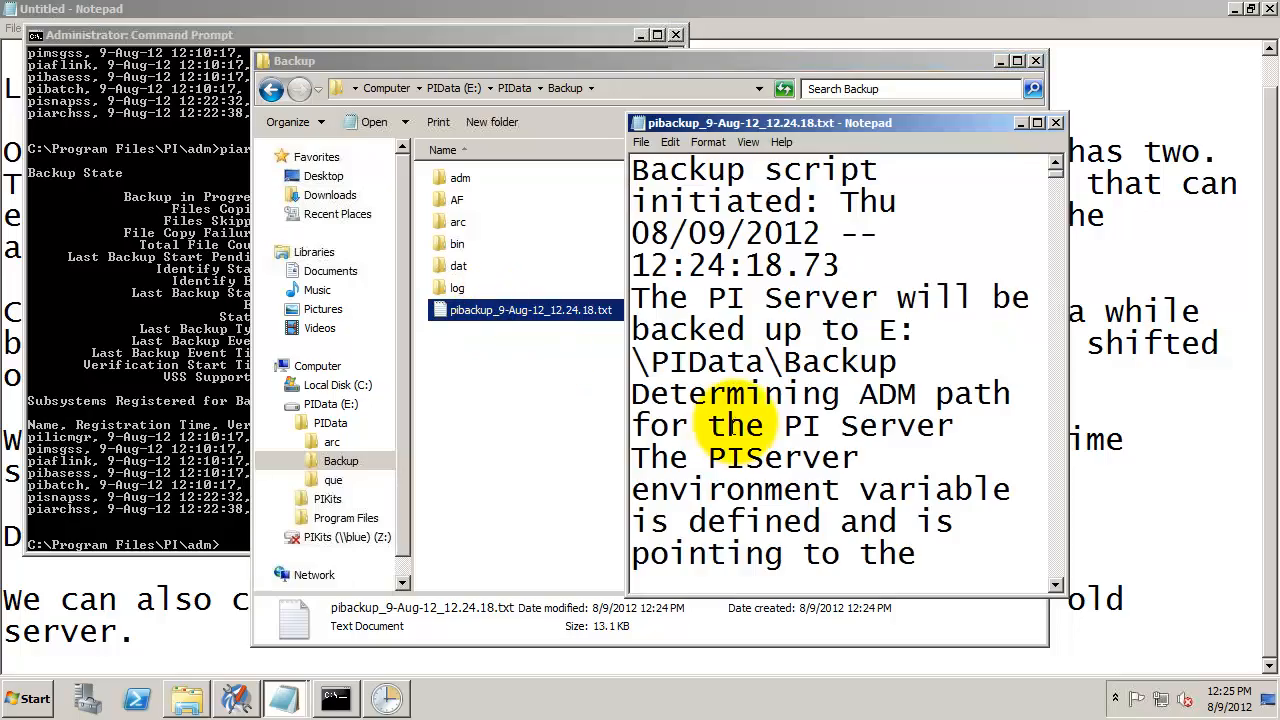
{"action": "left_click", "coordinate": [1037, 122]}
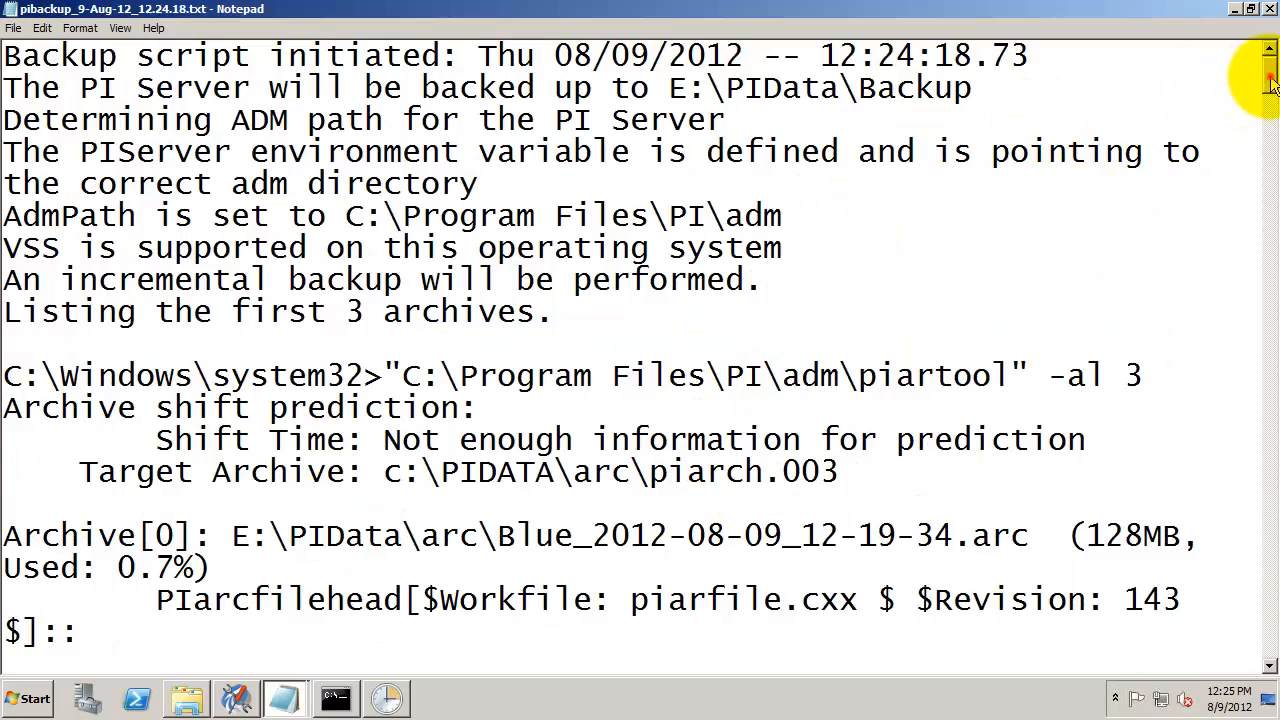
{"action": "left_click_drag", "start_coordinate": [1270, 80], "coordinate": [1250, 585]}
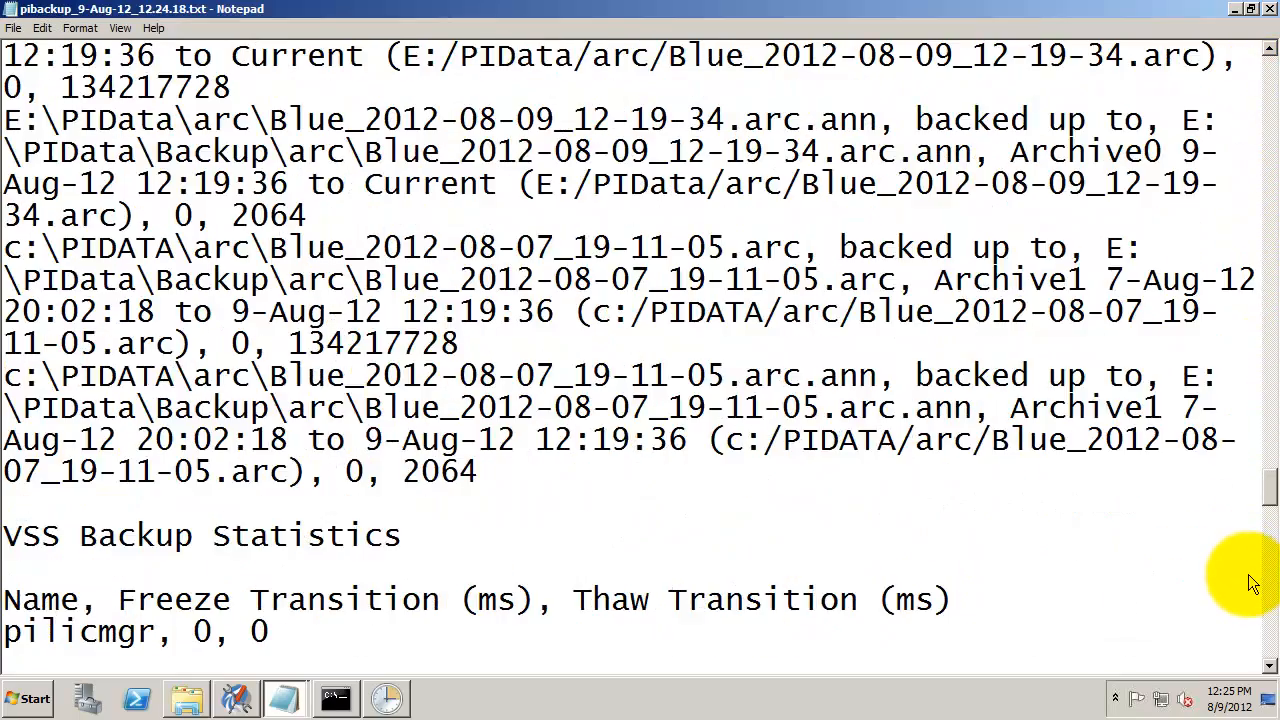
{"action": "scroll", "coordinate": [1250, 585], "scroll_direction": "down", "scroll_amount": 6}
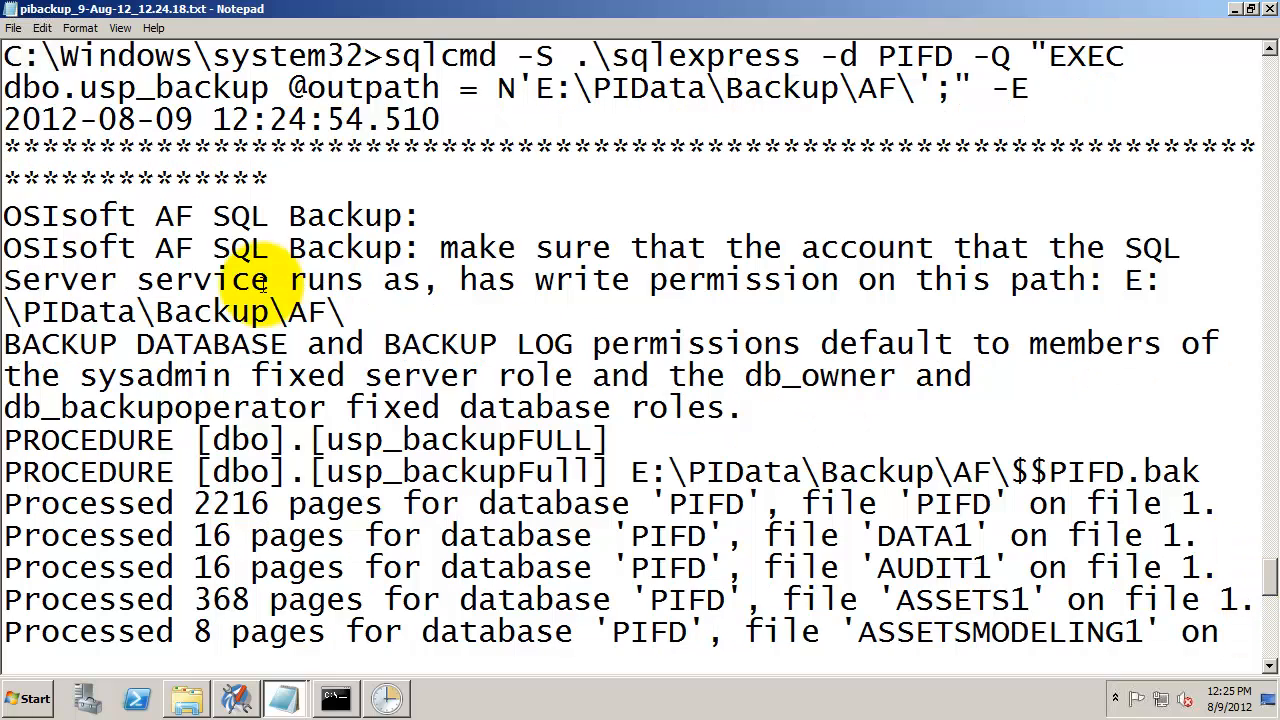
{"action": "left_click", "coordinate": [1270, 640]}
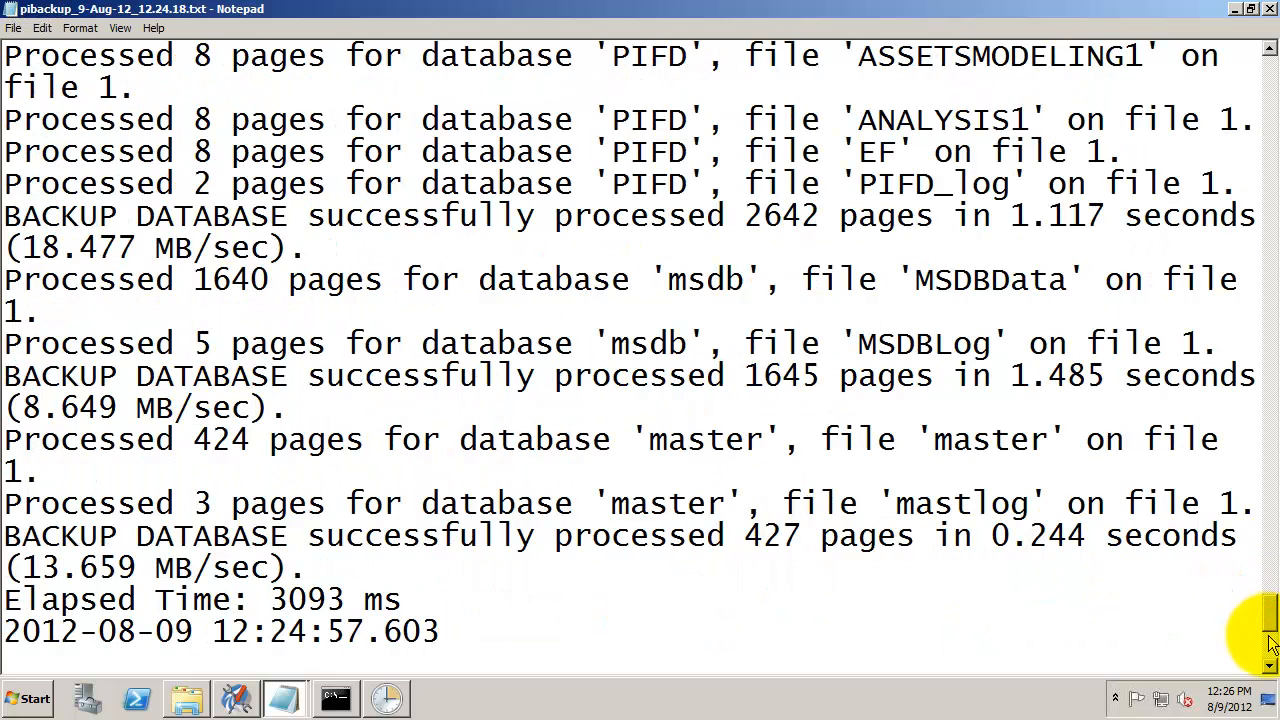
{"action": "left_click", "coordinate": [1270, 645]}
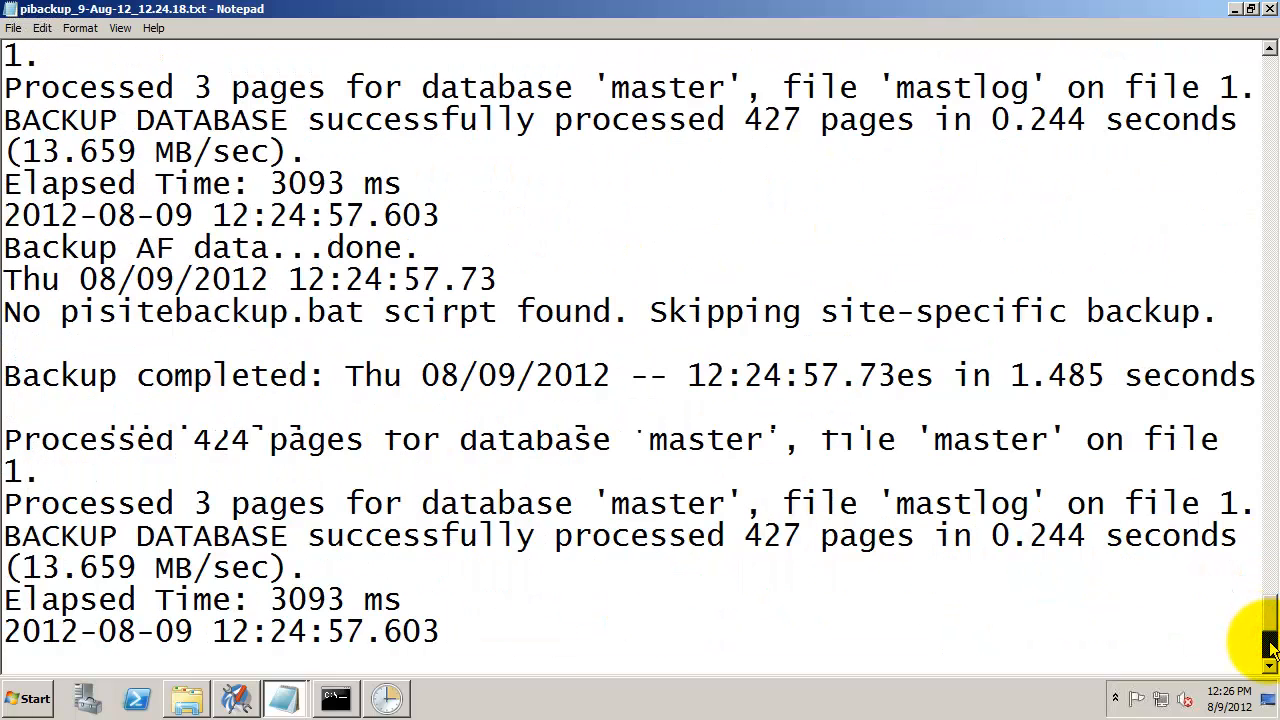
{"action": "left_click", "coordinate": [1270, 9]}
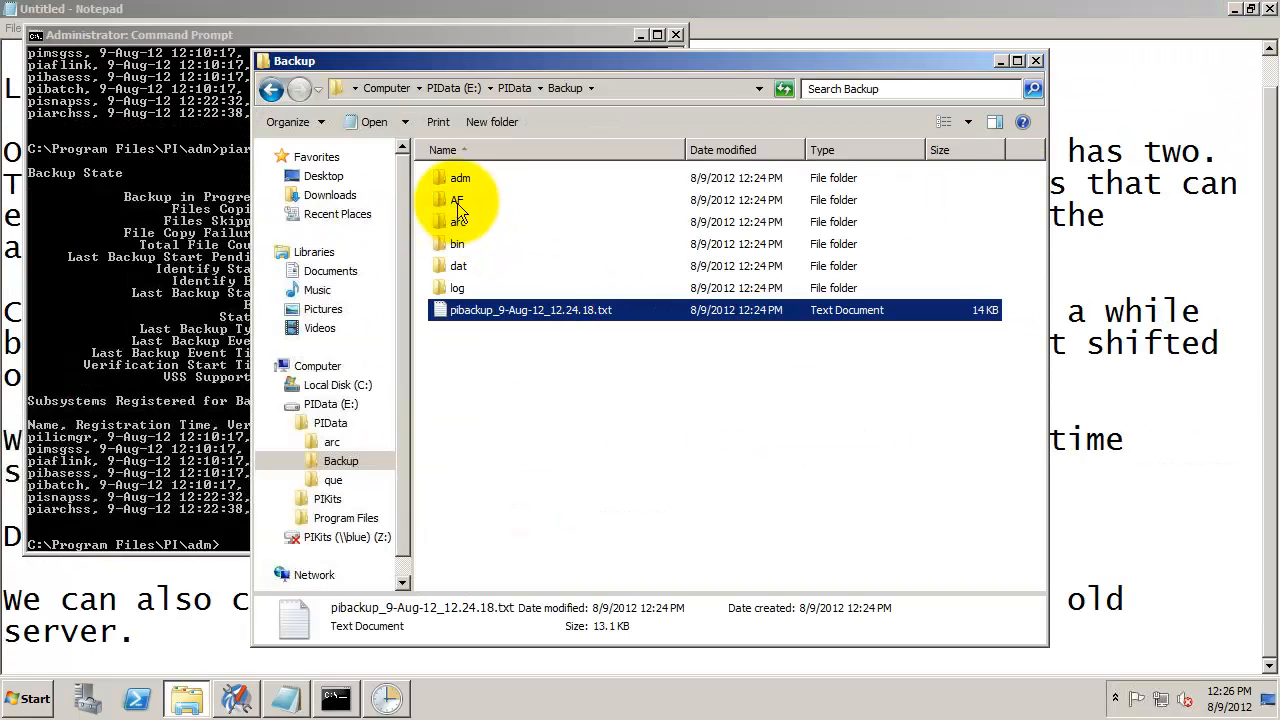
{"action": "left_click", "coordinate": [457, 201]}
{"action": "double_click", "coordinate": [449, 208]}
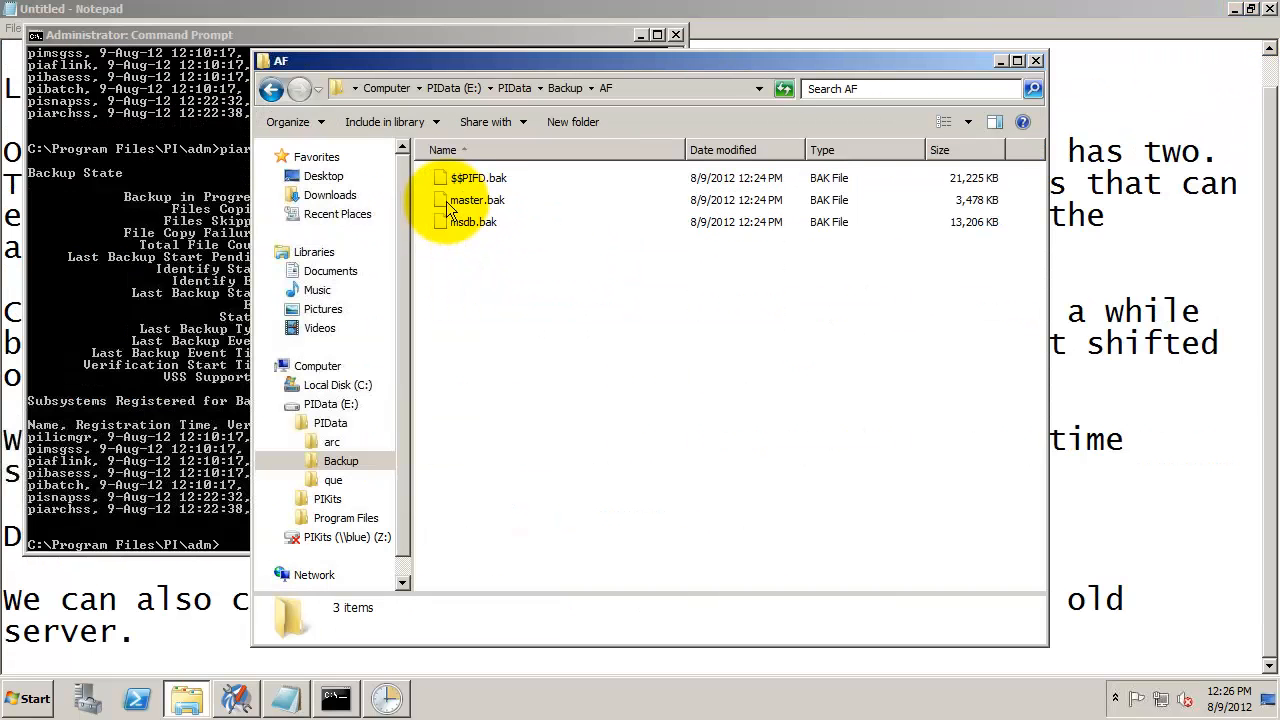
Add a new paragraph reading "BAckup is good. AF backup worked." to the Notepad notes.
{"action": "left_click", "coordinate": [1171, 640]}
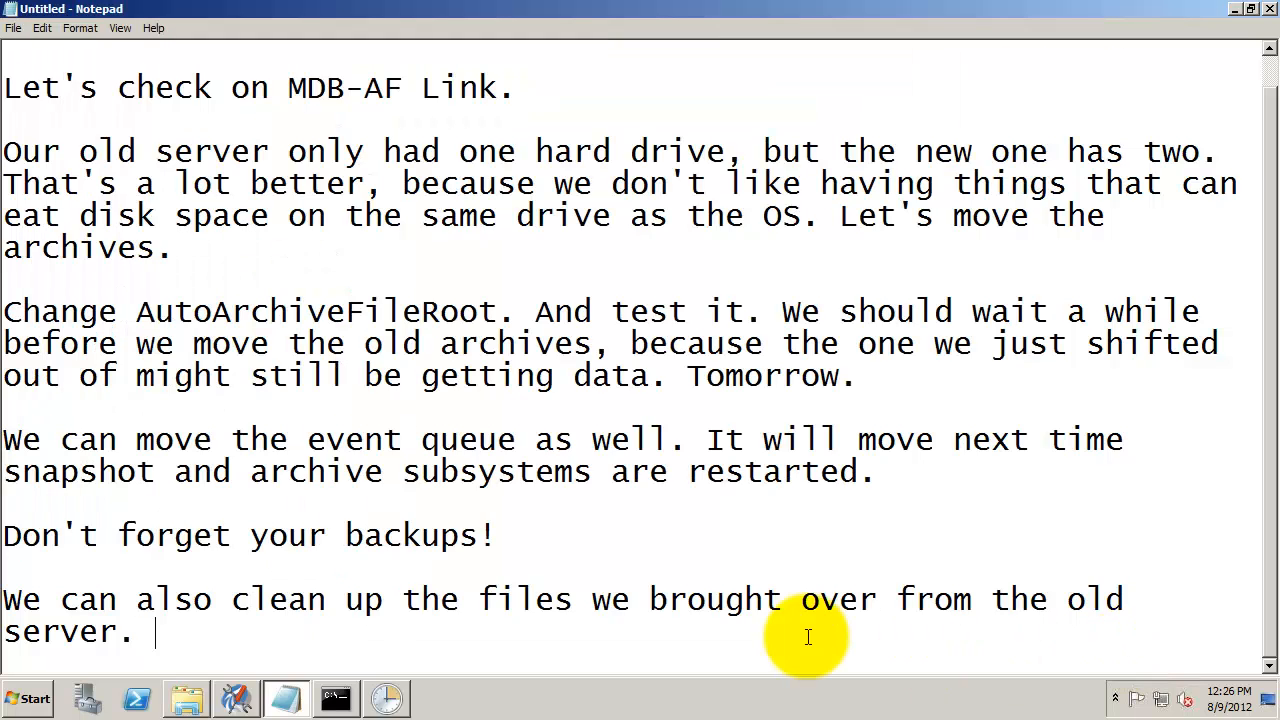
{"action": "key", "text": "Return"}
{"action": "key", "text": "Return"}
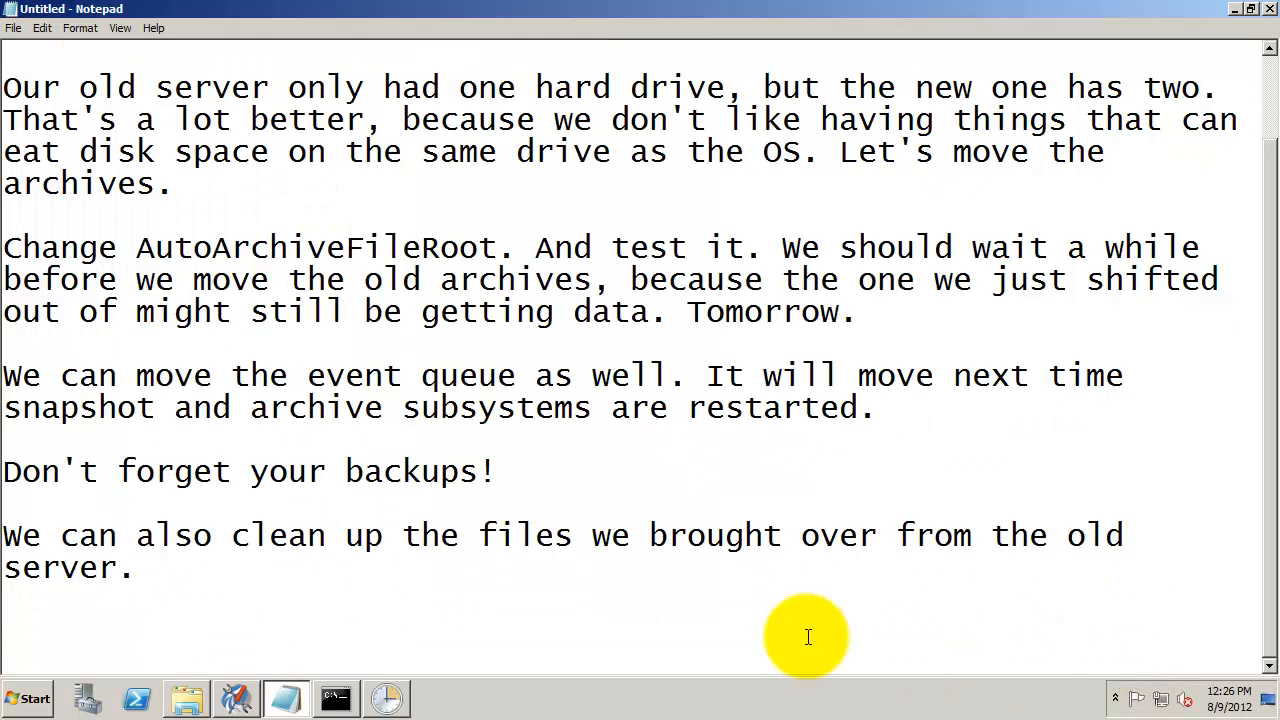
{"action": "type", "text": "BAckup is good. AF backup worked."}
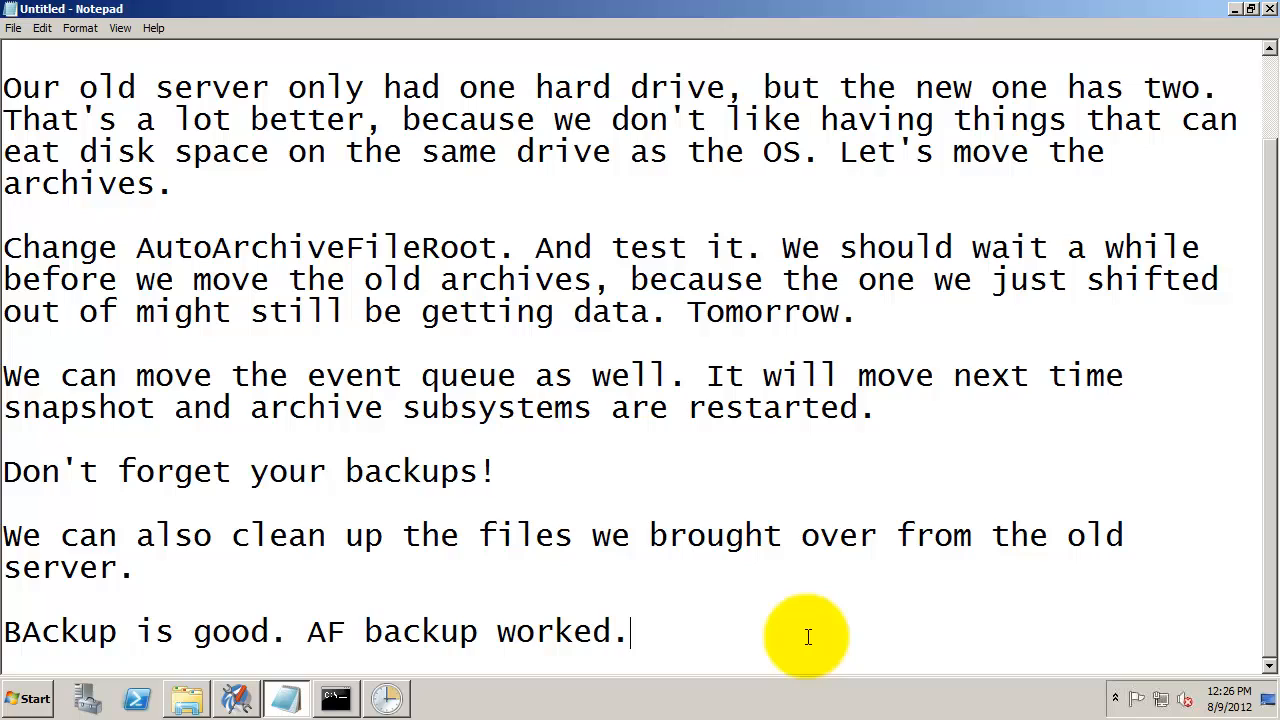
Check which archive files are in the E:\PIData\Backup\arc folder in Windows Explorer.
{"action": "left_click", "coordinate": [187, 698]}
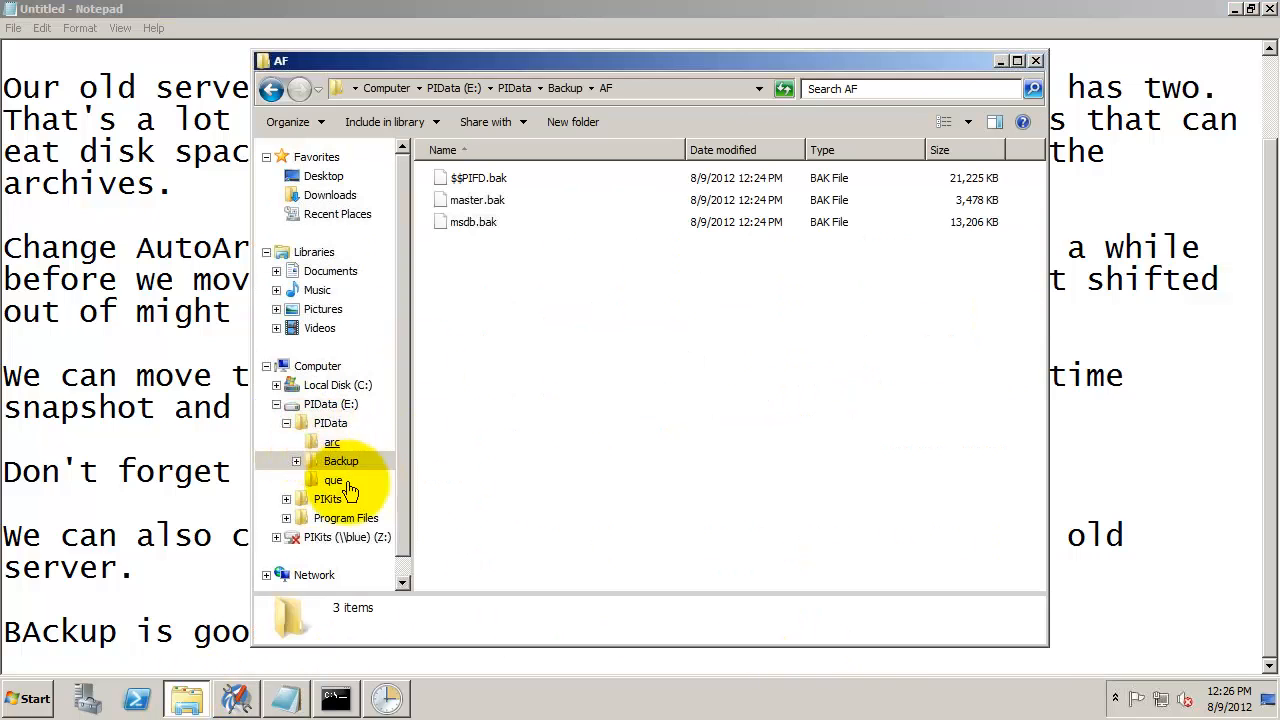
{"action": "left_click", "coordinate": [296, 461]}
{"action": "left_click", "coordinate": [341, 518]}
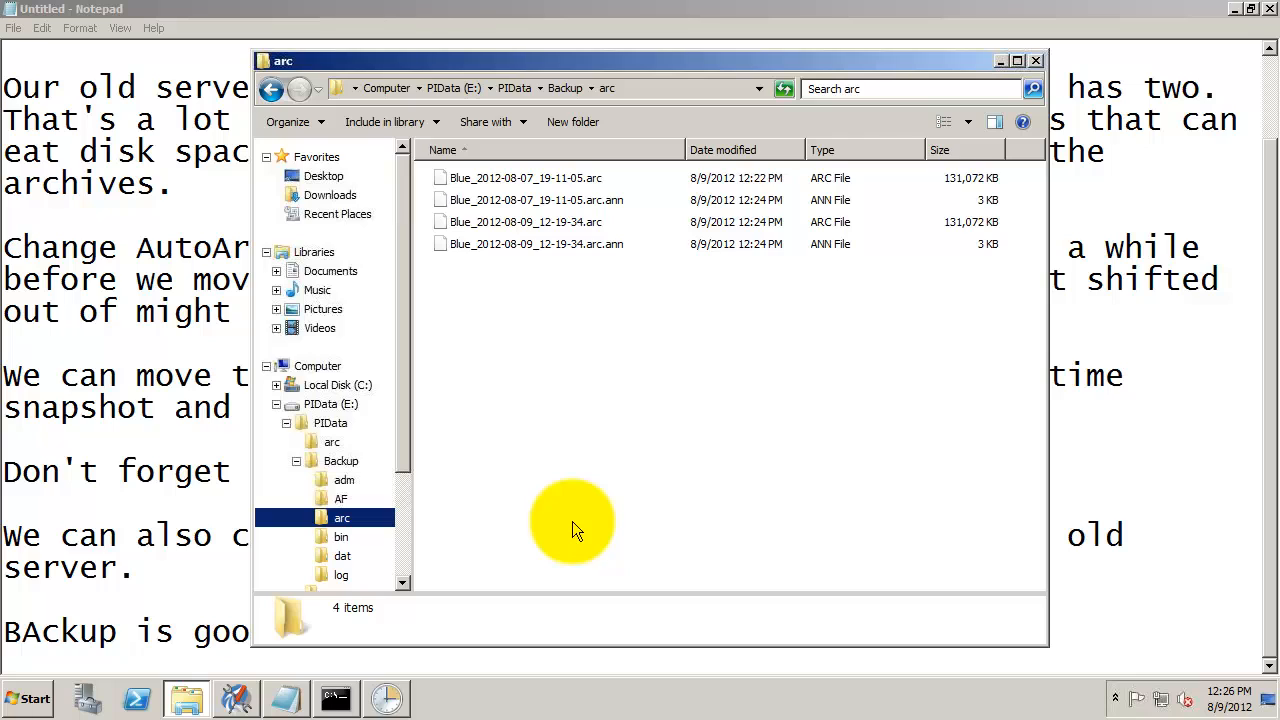
Extend the last Notepad paragraph with "But the backup is still in incremental mode. We need at least one full backup.".
{"action": "left_click", "coordinate": [1137, 643]}
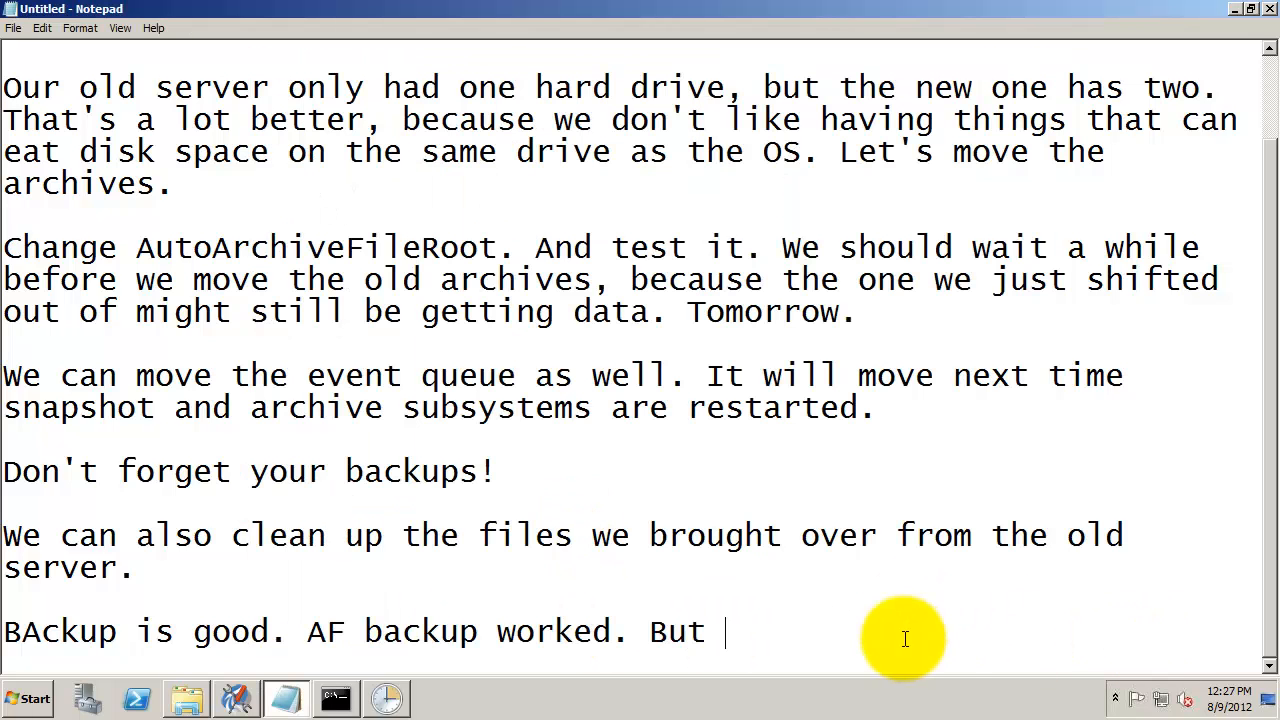
{"action": "type", "text": "inc"}
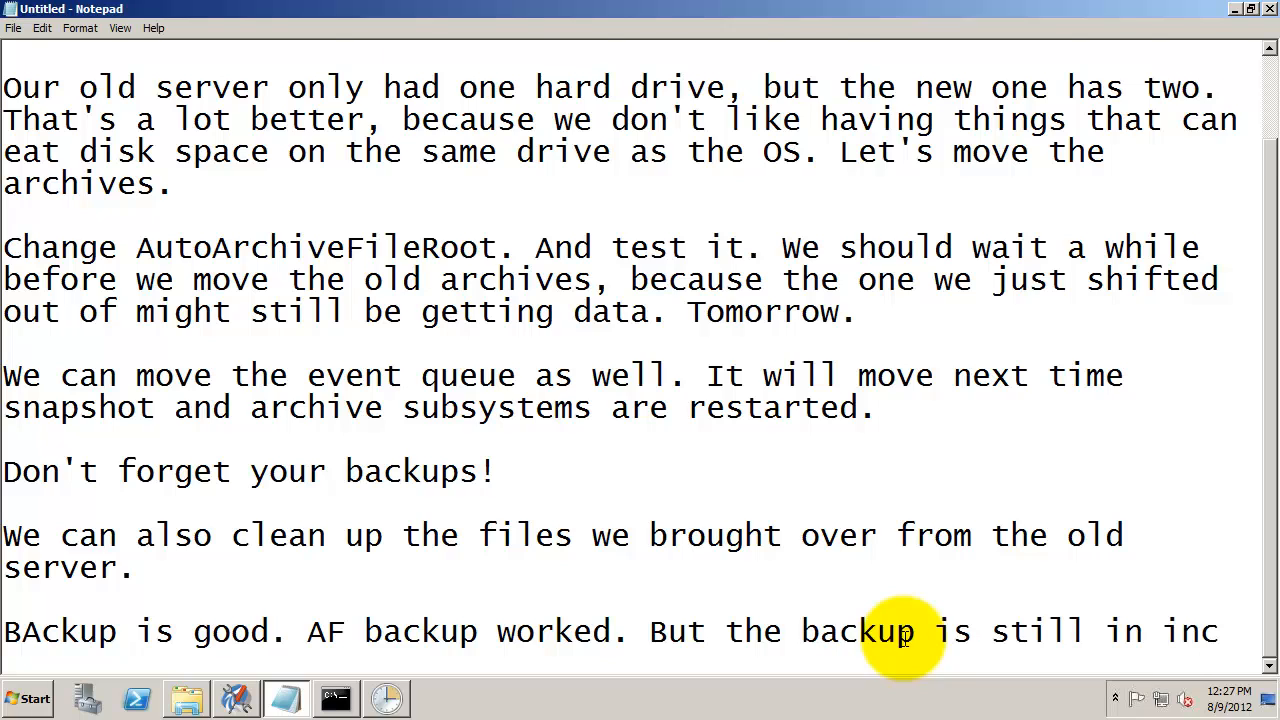
{"action": "type", "text": "remental mode. We need at least one full backup."}
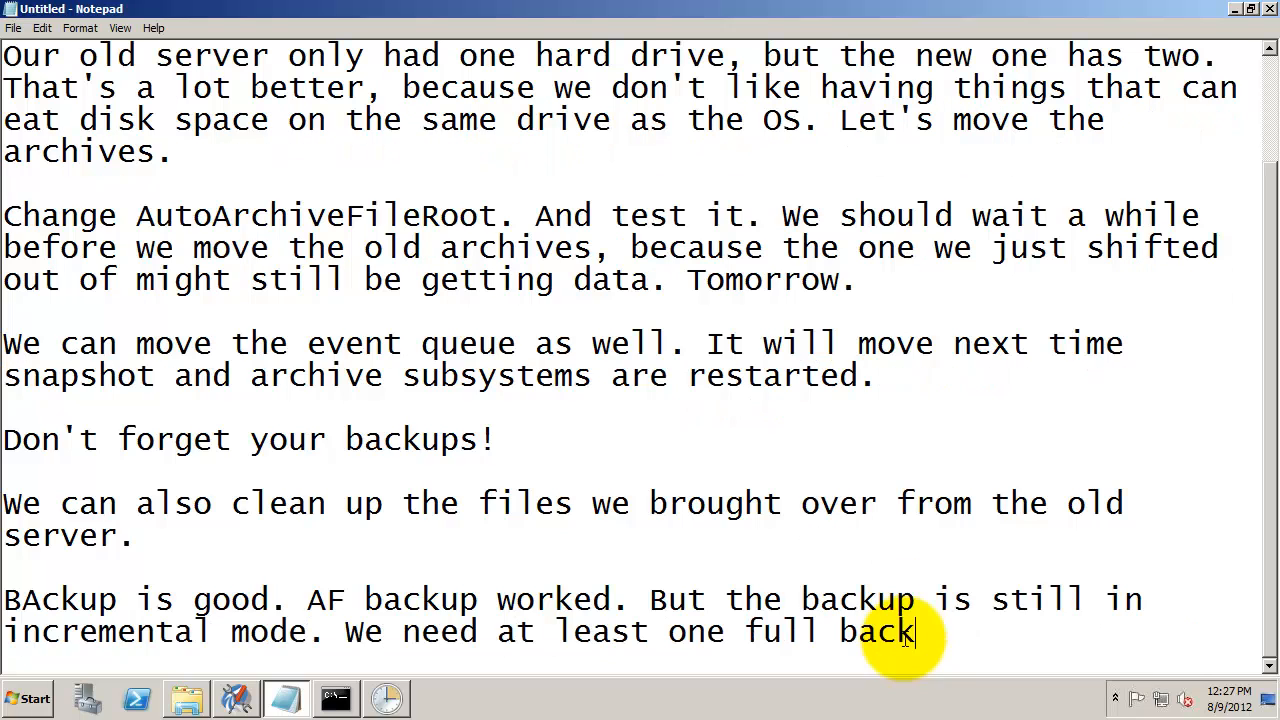
In PI System Management Tools, start a backup of all components of server blue to E:\PIData\Backup, and return to the Notepad notes.
{"action": "left_click", "coordinate": [237, 700]}
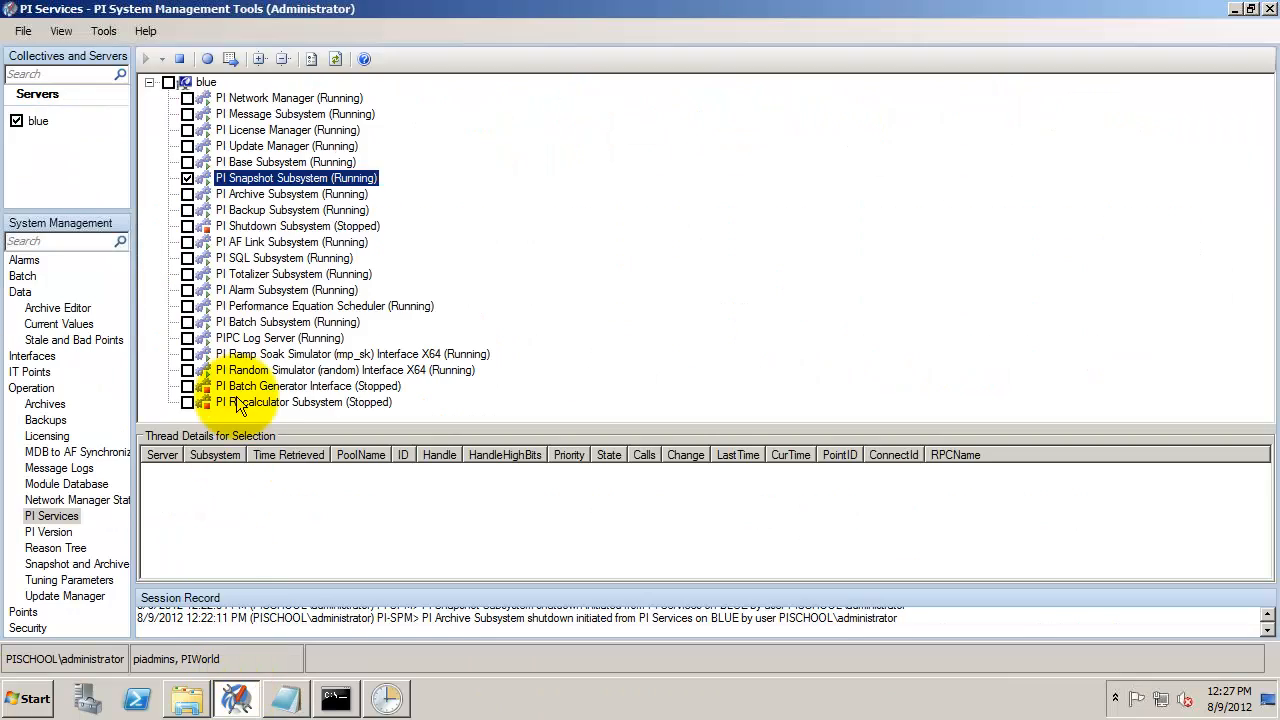
{"action": "left_click", "coordinate": [60, 420]}
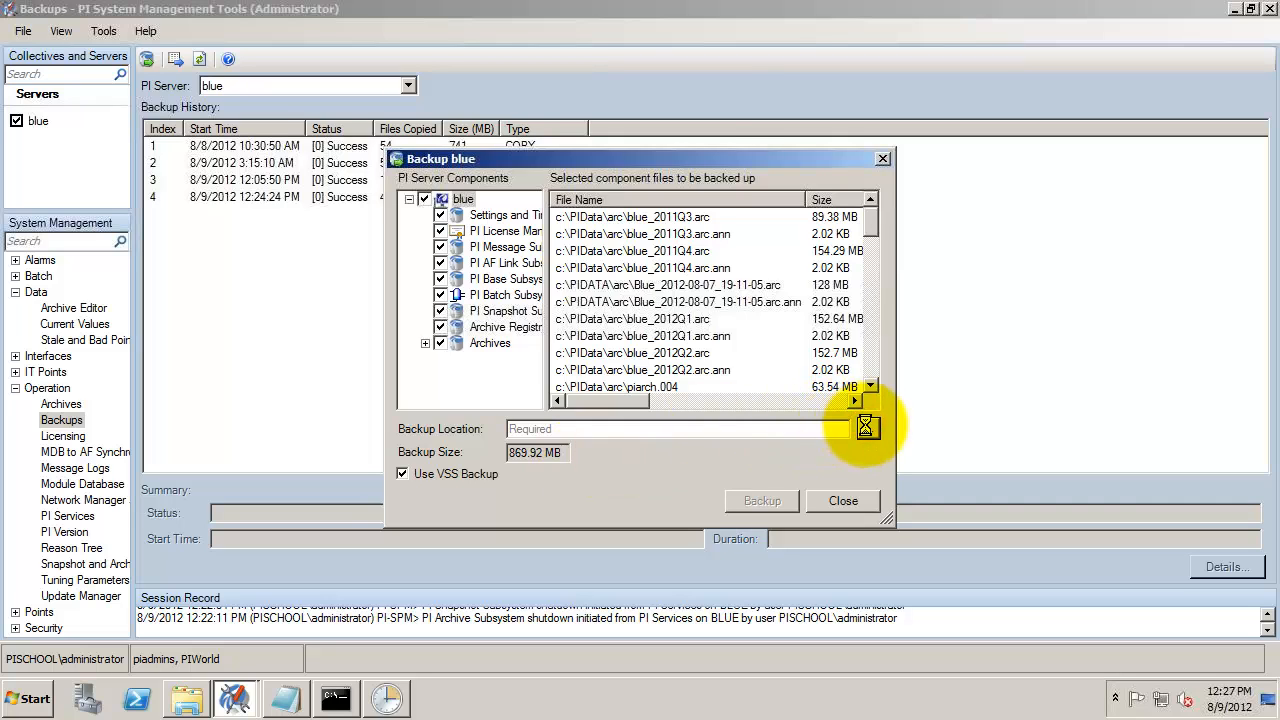
{"action": "left_click", "coordinate": [508, 347]}
{"action": "left_click", "coordinate": [518, 366]}
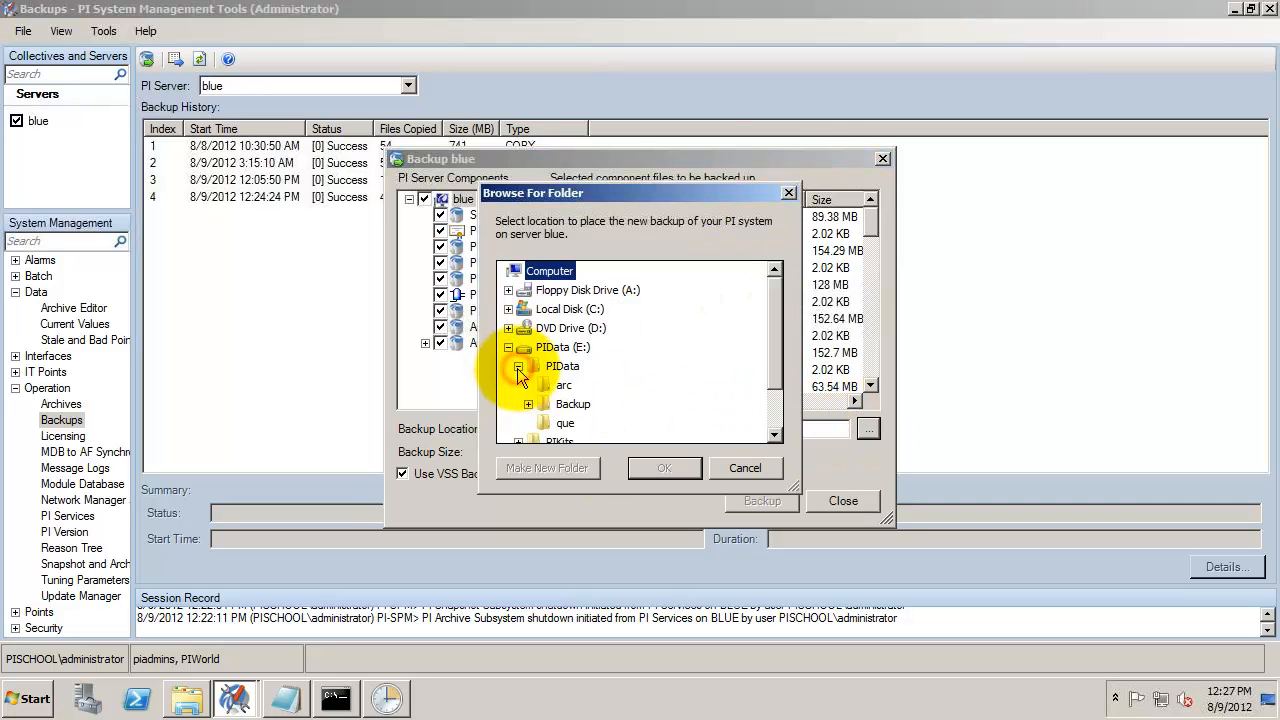
{"action": "left_click", "coordinate": [571, 404]}
{"action": "left_click", "coordinate": [664, 468]}
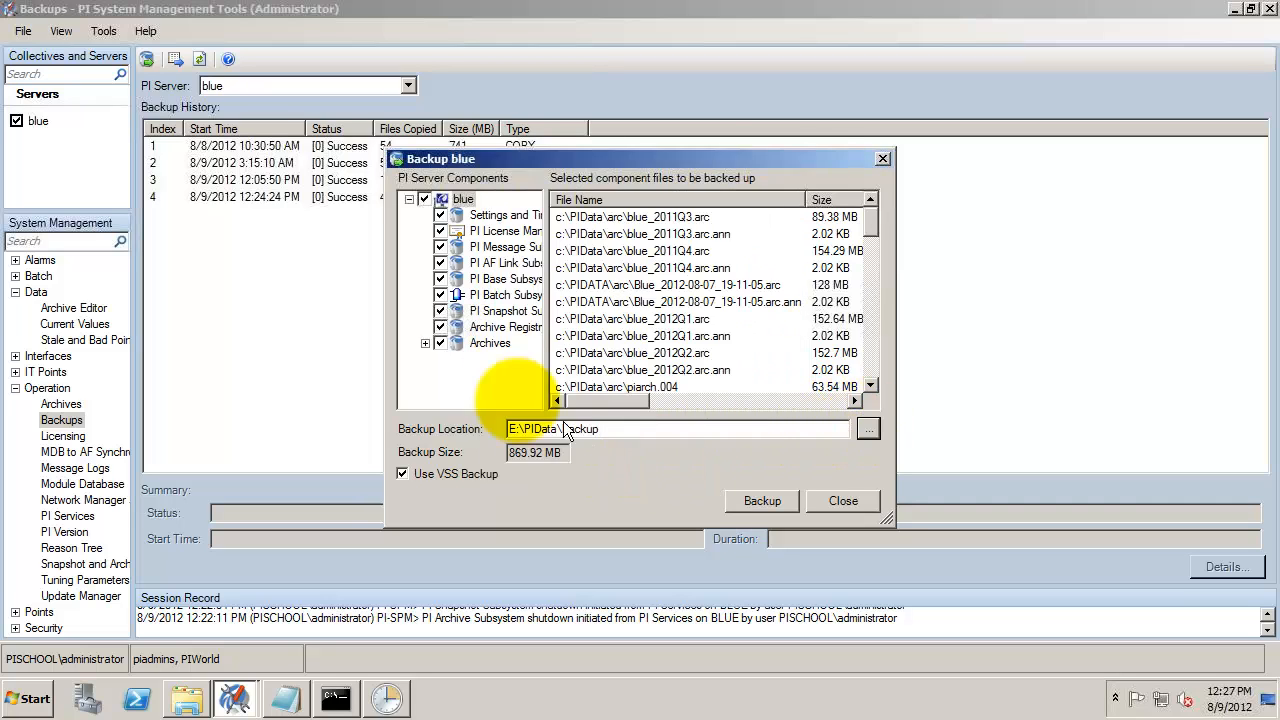
{"action": "left_click", "coordinate": [425, 345]}
{"action": "left_click", "coordinate": [758, 499]}
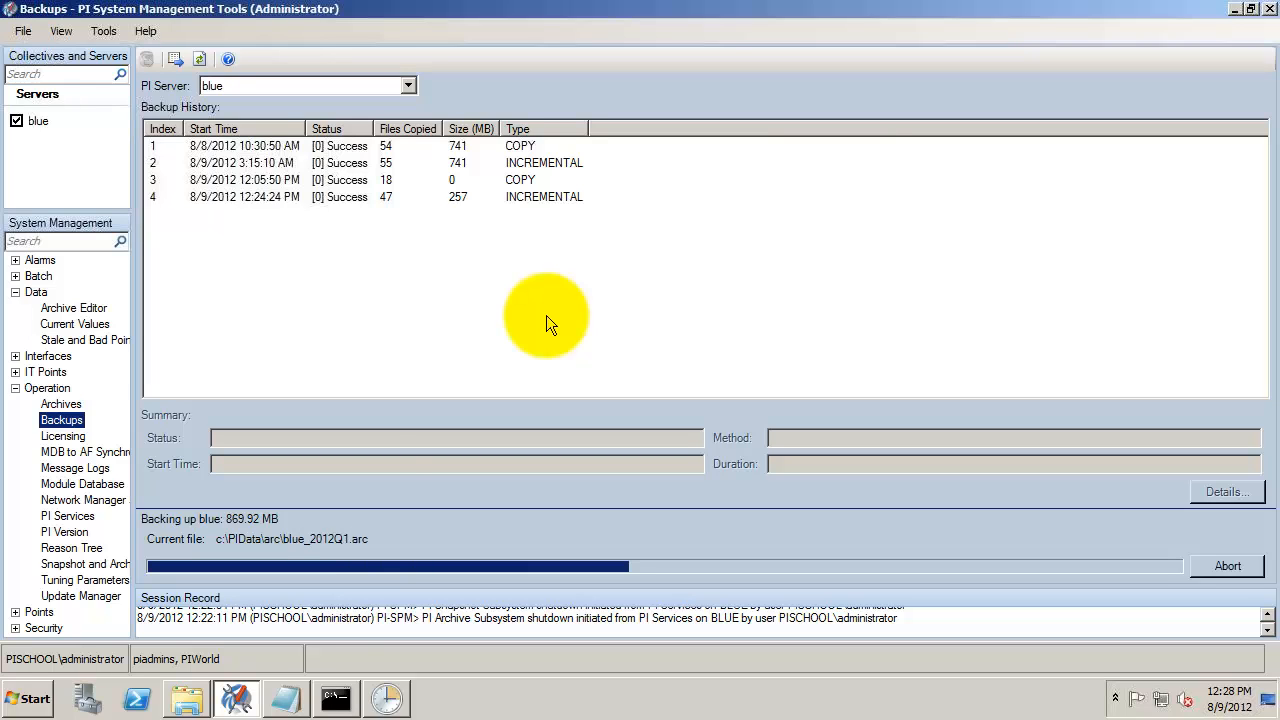
{"action": "left_click", "coordinate": [292, 702]}
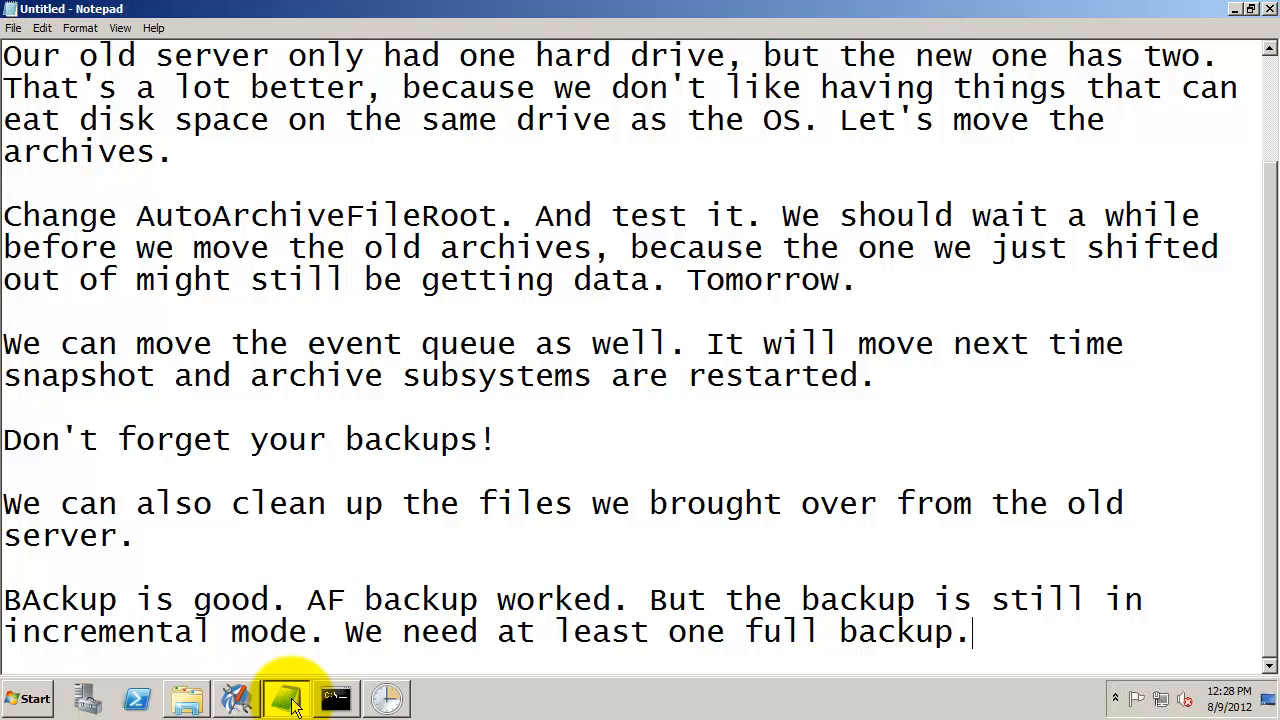
Query the backup state with piartool -backup -query in Command Prompt, and check the archive files in E:\PIData\Backup\arc in Windows Explorer.
{"action": "left_click", "coordinate": [292, 702]}
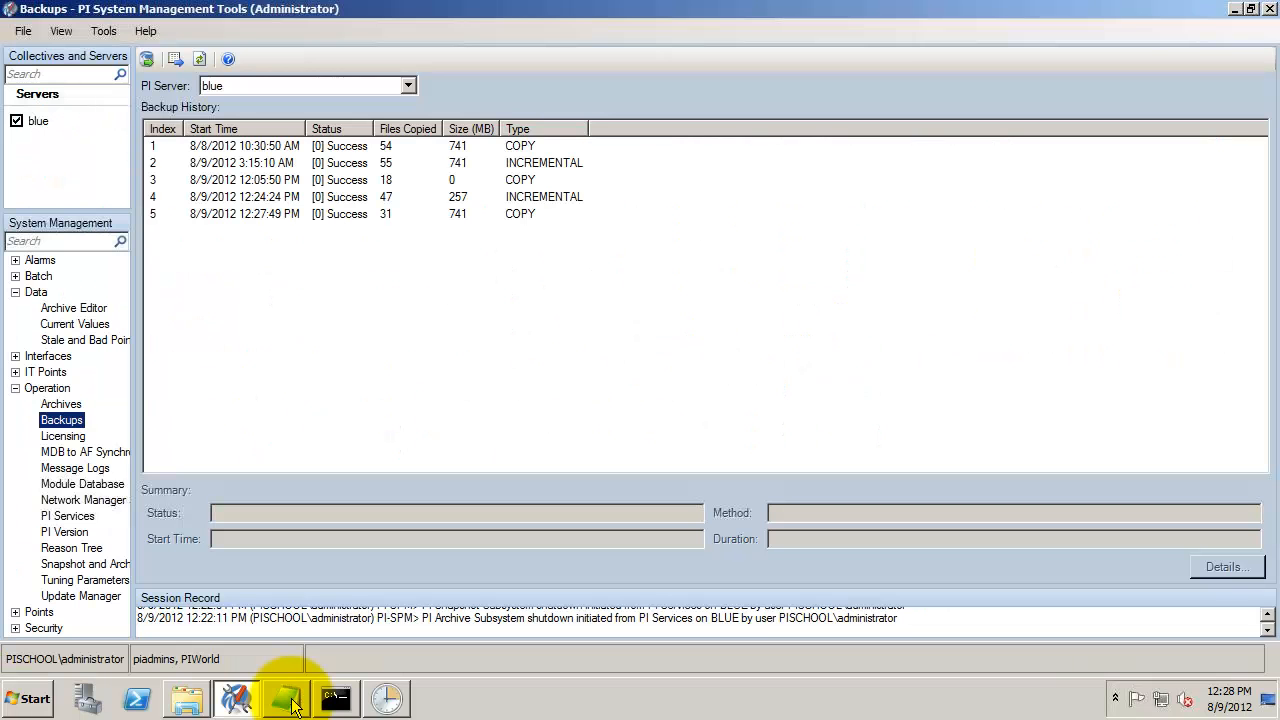
{"action": "left_click", "coordinate": [335, 698]}
{"action": "key", "text": "Return"}
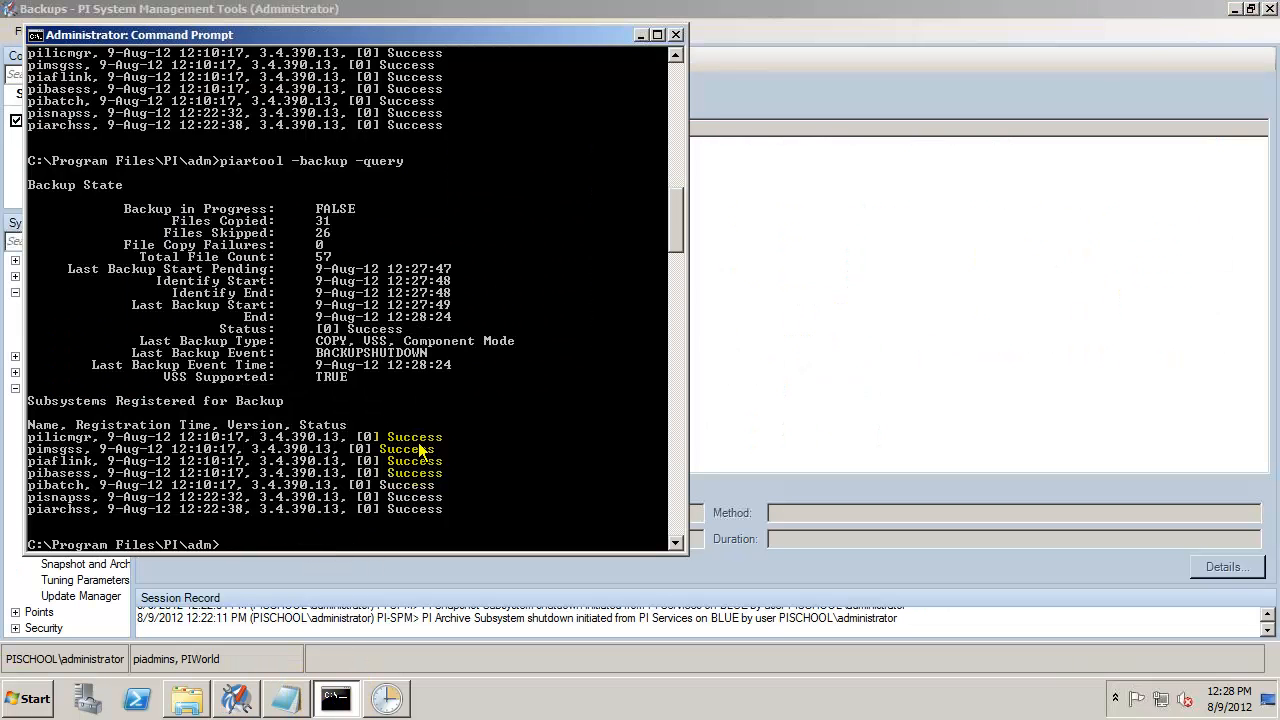
{"action": "left_click", "coordinate": [187, 698]}
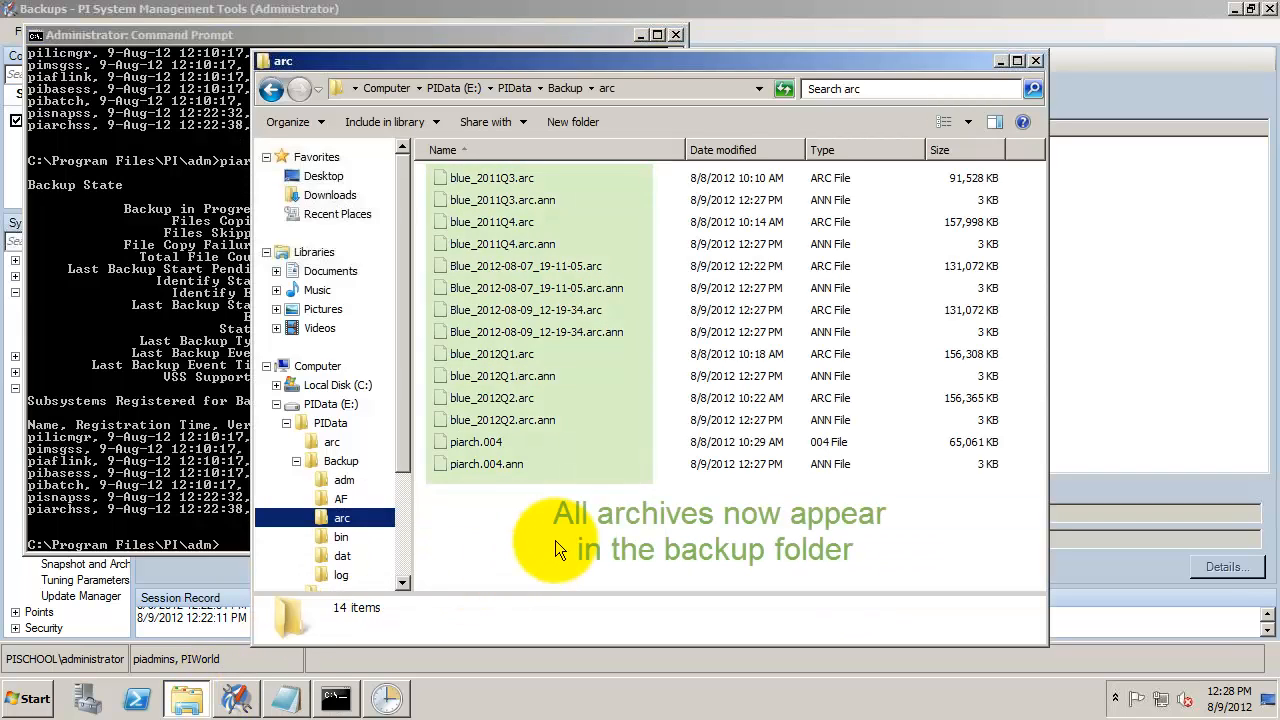
Add a new paragraph reading "That's better!" at the end of the Notepad notes.
{"action": "left_click", "coordinate": [285, 698]}
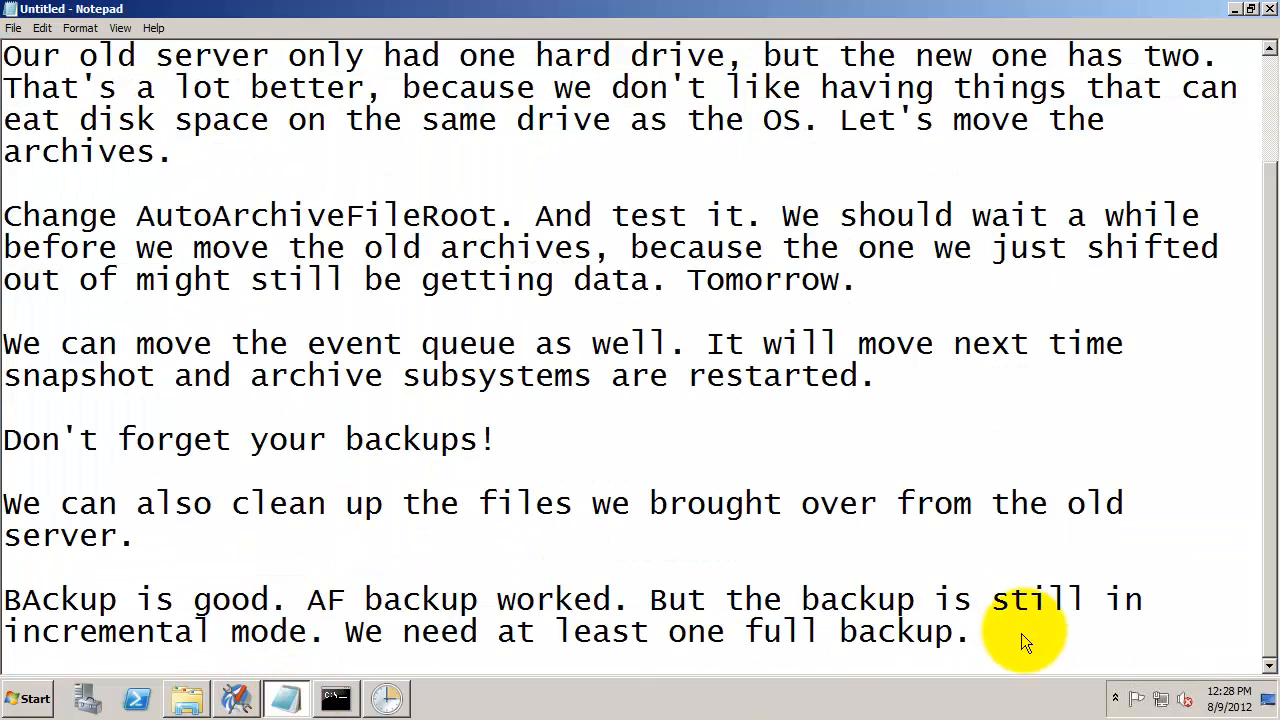
{"action": "key", "text": "Return"}
{"action": "key", "text": "Return"}
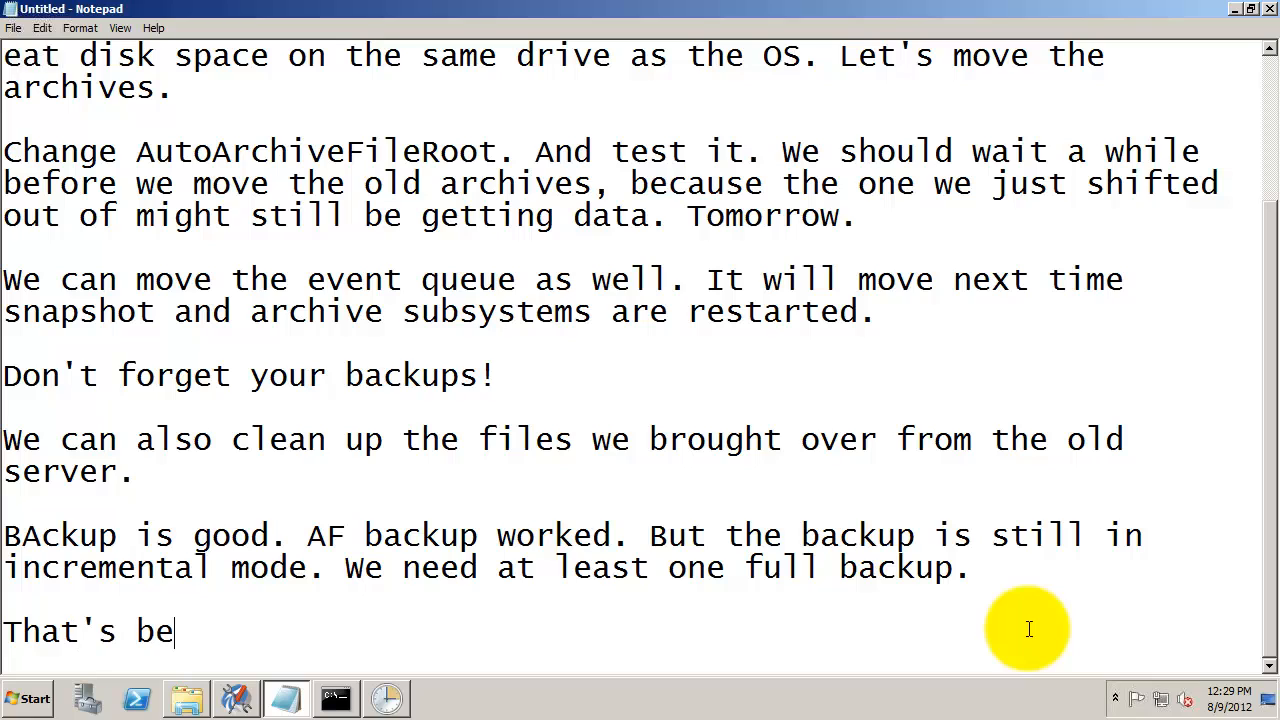
Close the Notepad notes, saving them to the Desktop as a text document named PostUpgrade.
{"action": "left_click", "coordinate": [1267, 9]}
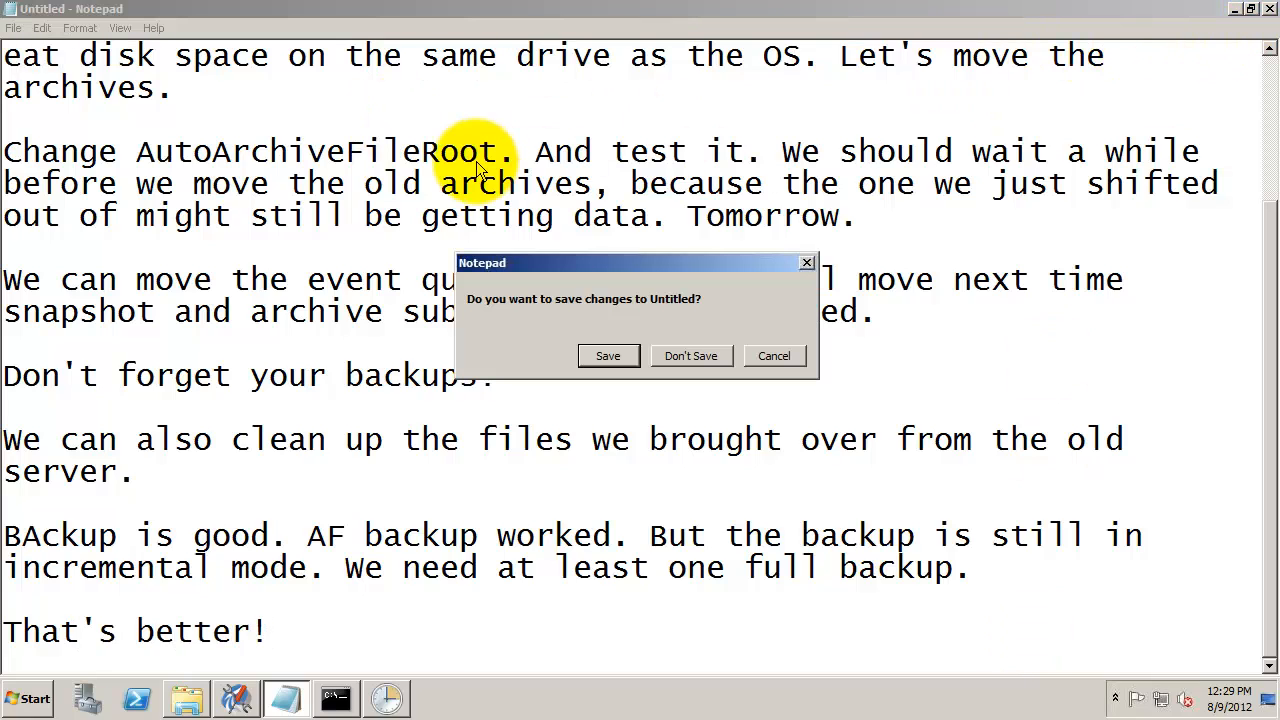
{"action": "left_click", "coordinate": [608, 357]}
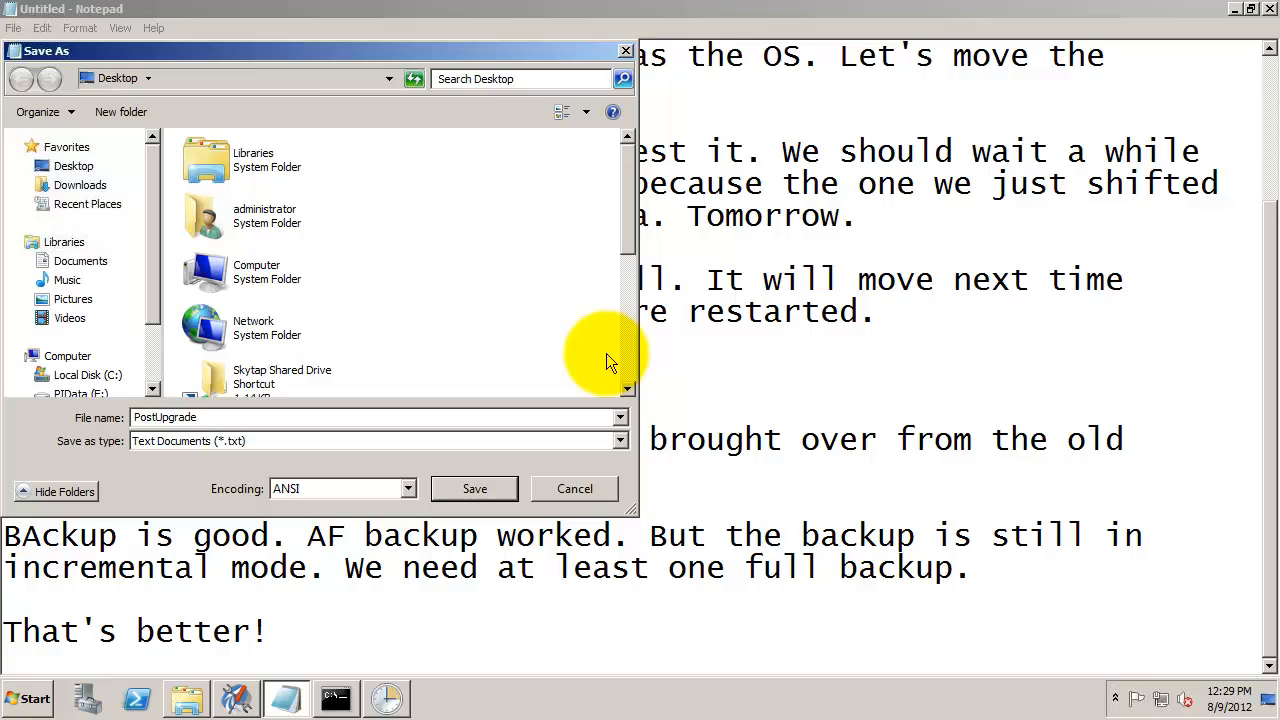
{"action": "key", "text": "Return"}
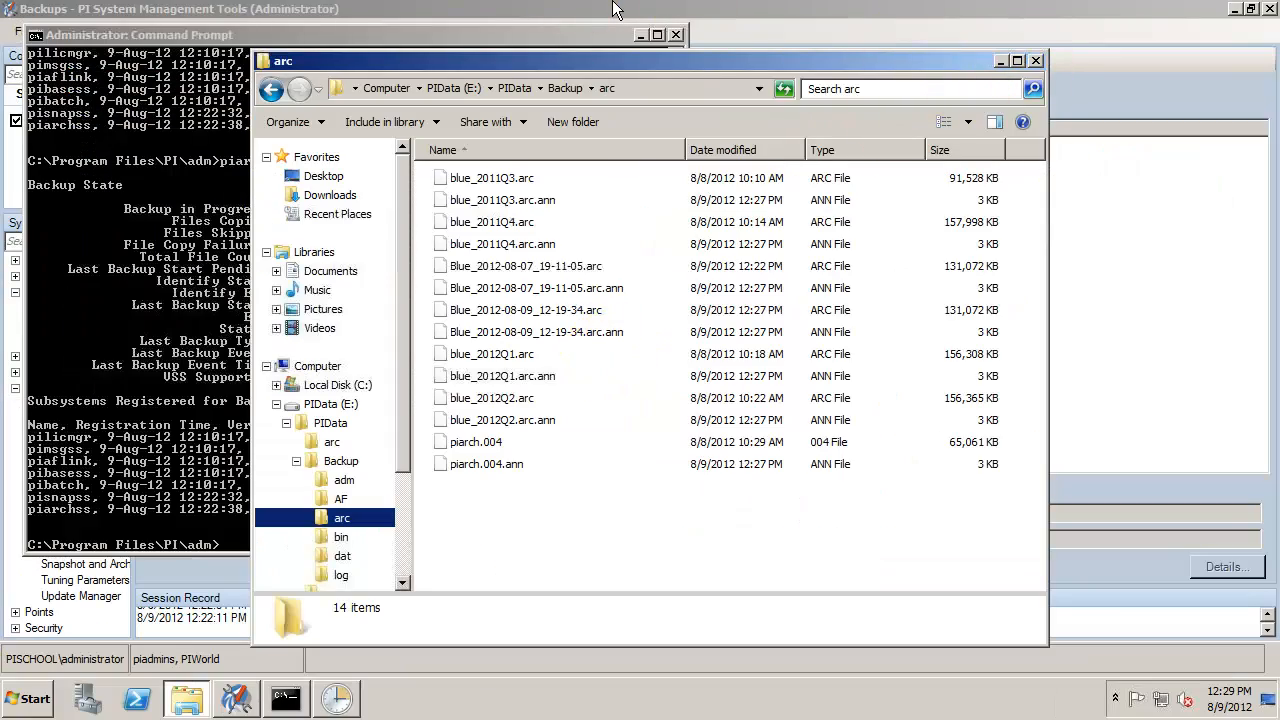